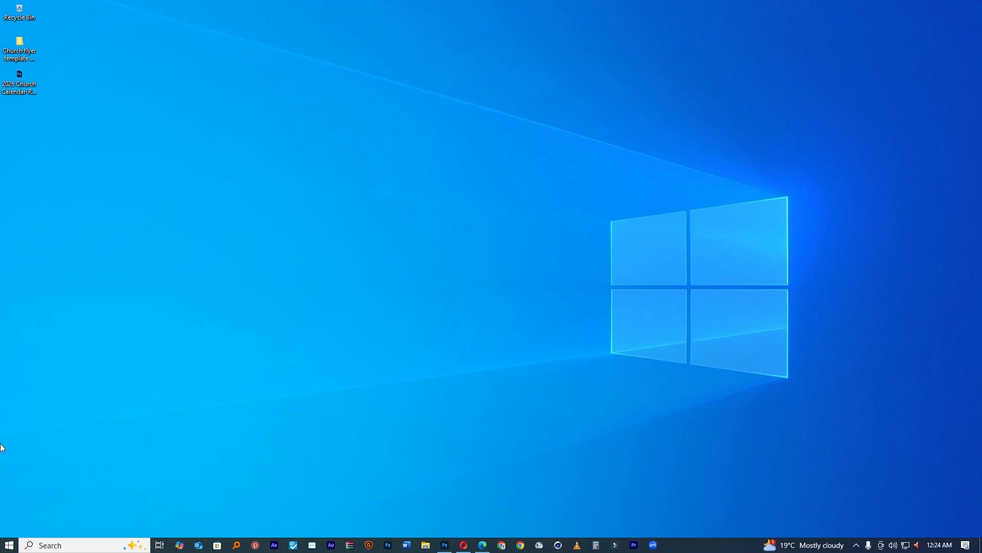
Step: Open the 2026 Church Calendar PSD from the desktop and expand its Background layer group
double_click(26, 81)
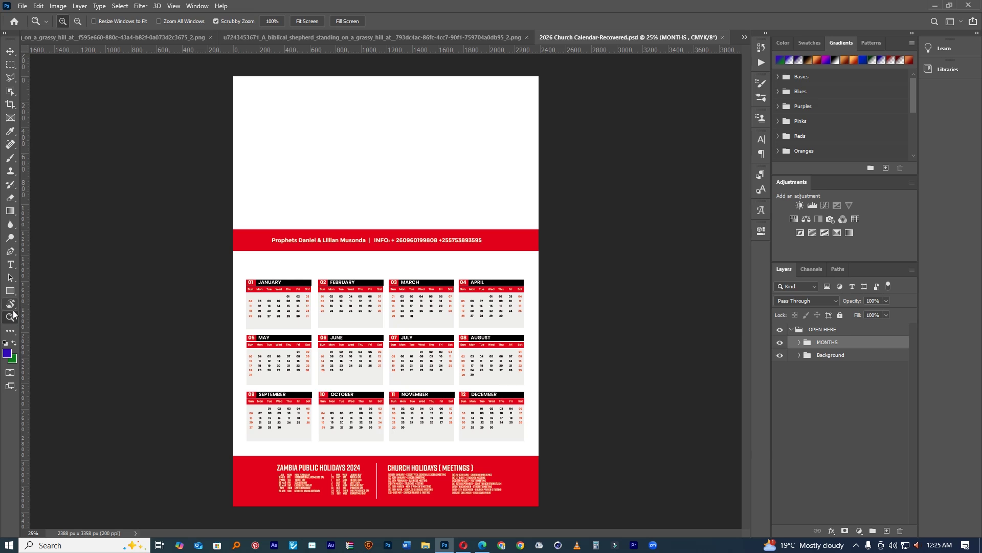
key(ctrl+plus)
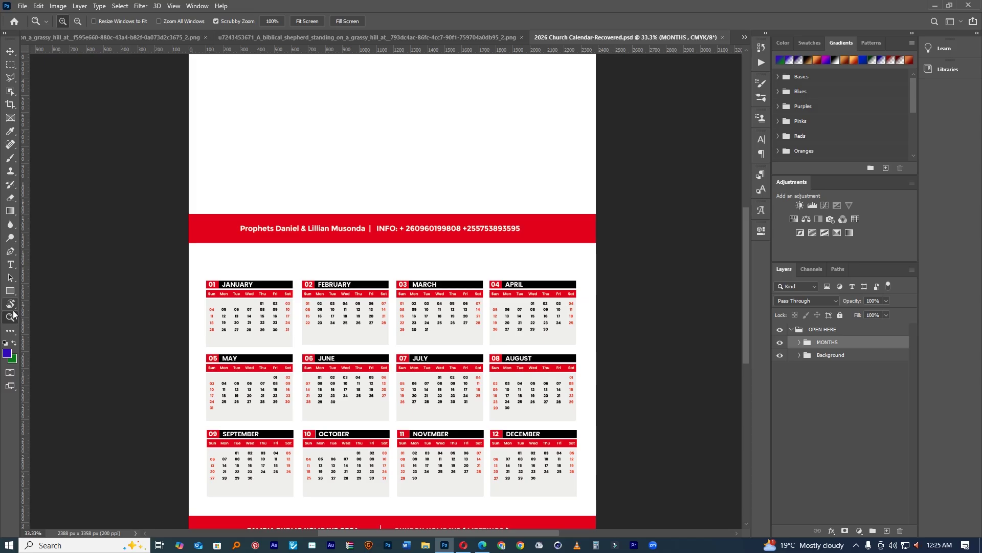
click(12, 314)
click(800, 356)
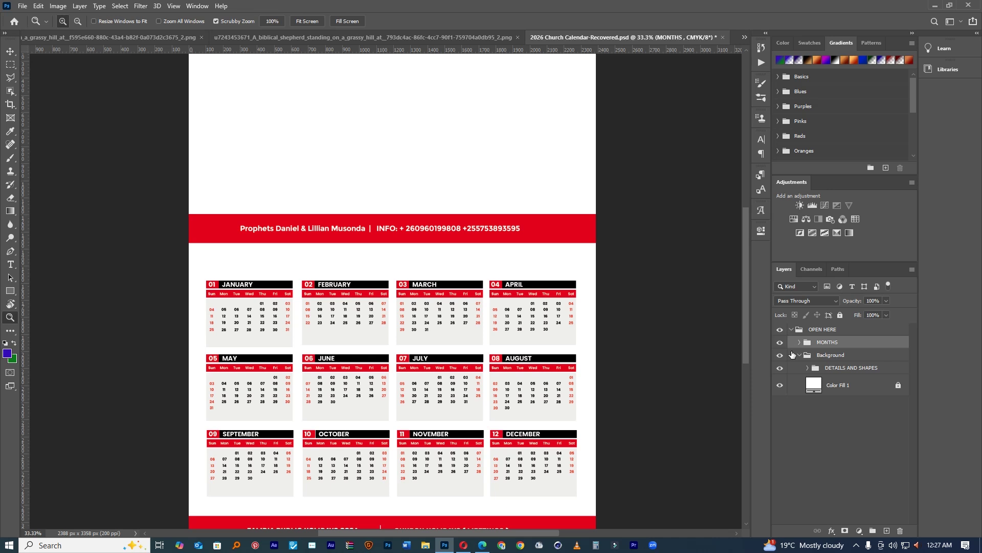
Step: Examine the calendar's contact banner, the twelve month grids and the holidays section up close
click(429, 267)
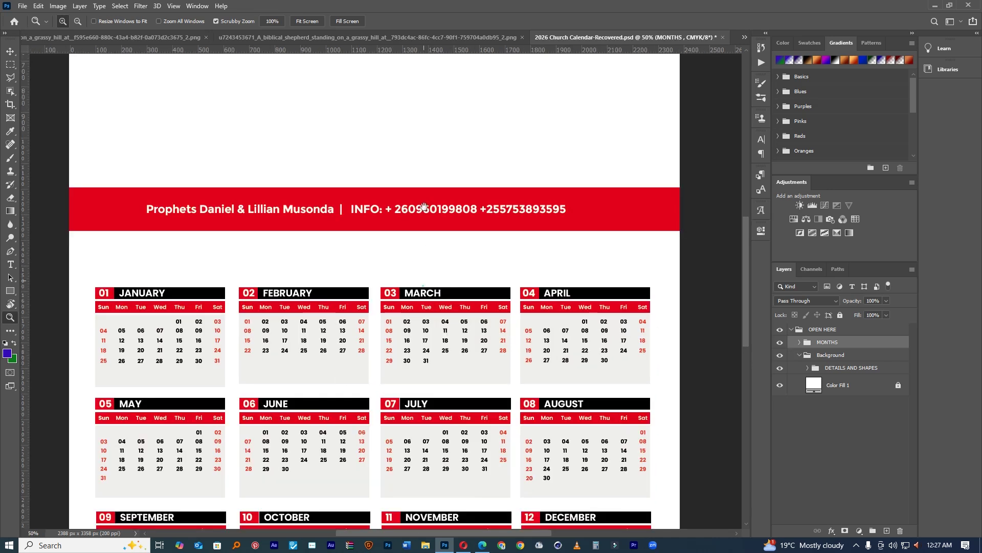
drag(423, 207, 437, 30)
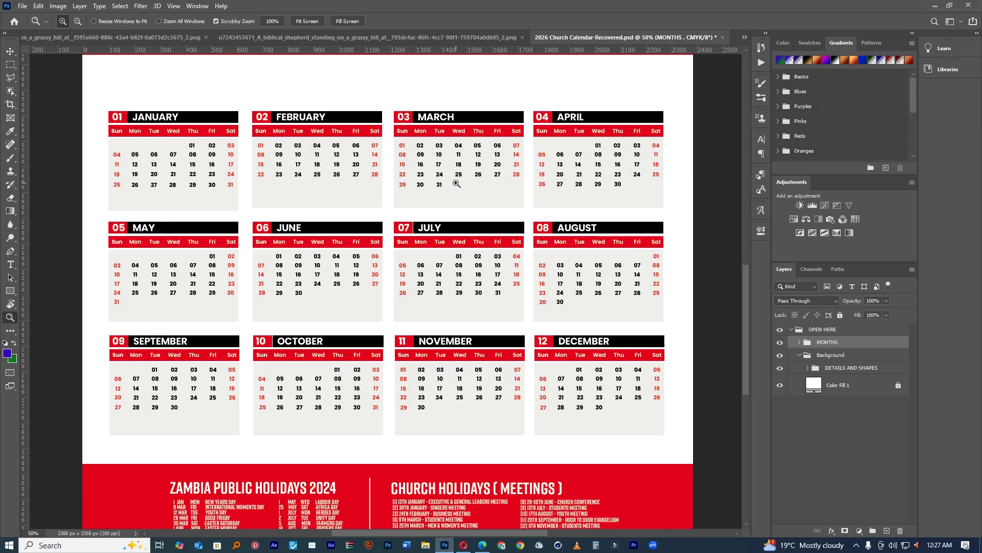
drag(525, 194, 389, 179)
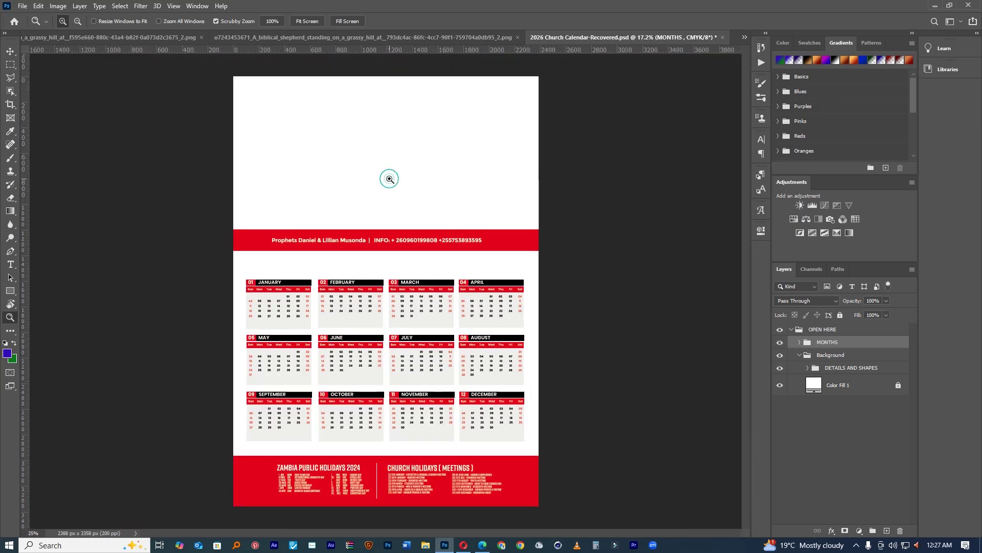
click(390, 179)
scroll(418, 250, down, 1)
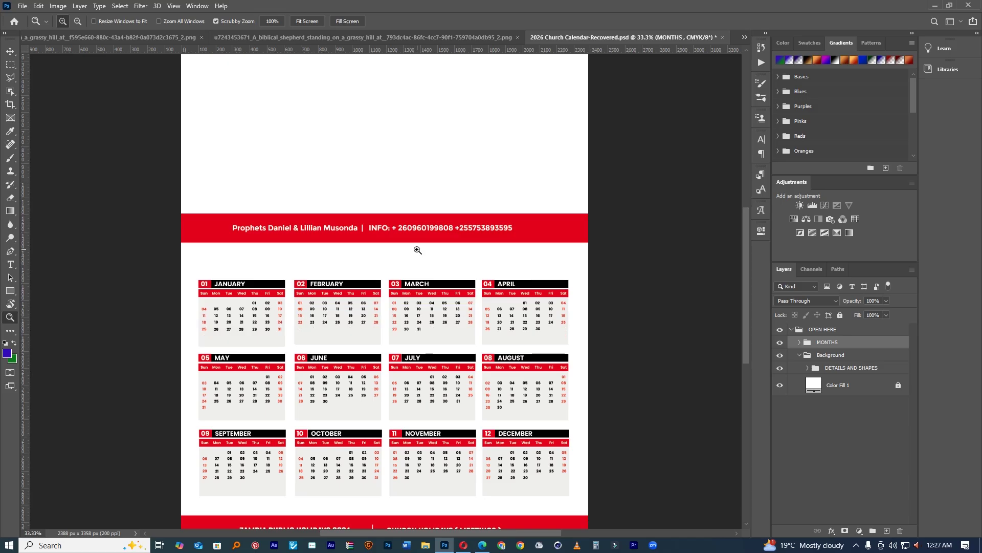
scroll(418, 250, down, 1)
click(10, 52)
scroll(361, 292, down, 2)
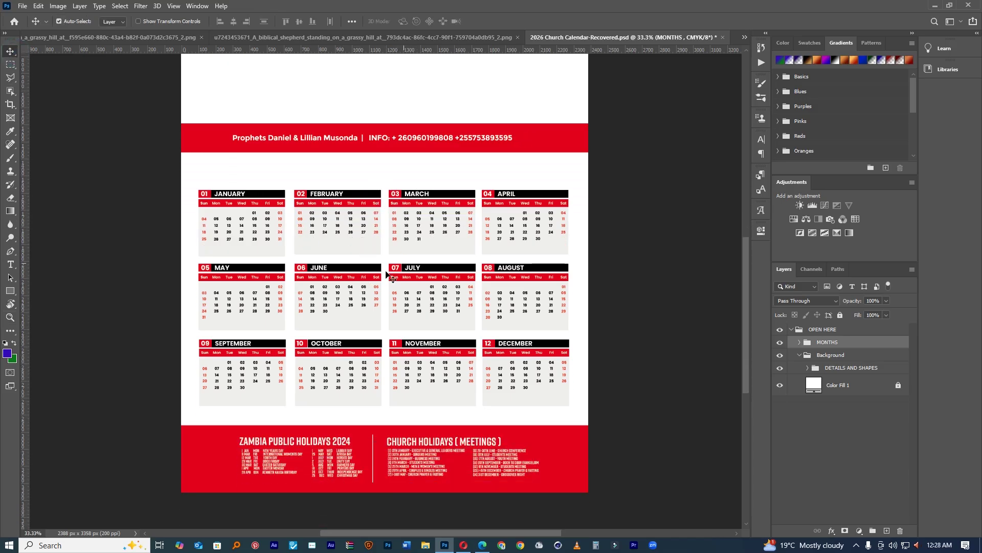
click(10, 317)
click(400, 266)
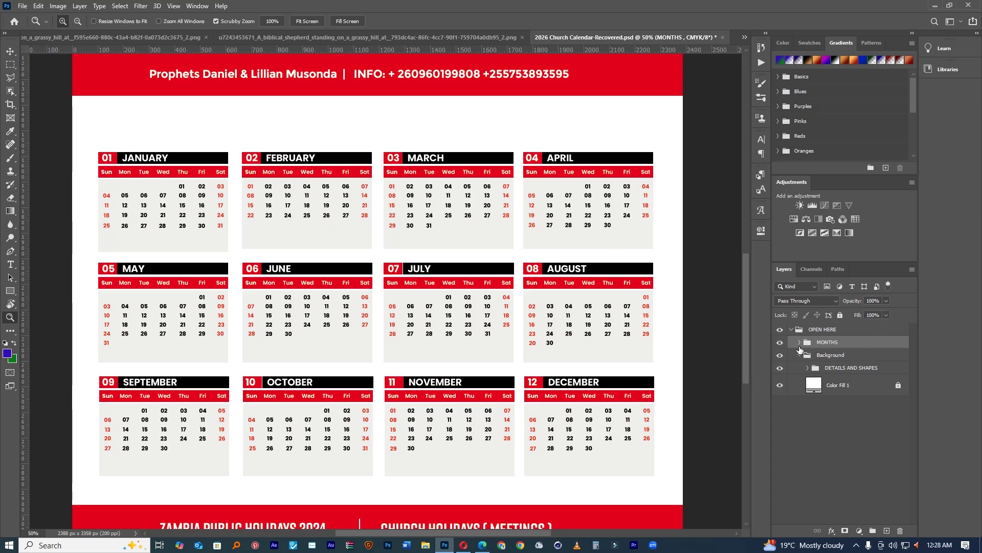
Step: Collapse the Background group, then expand the MONTHS group and its January group
click(800, 355)
click(799, 342)
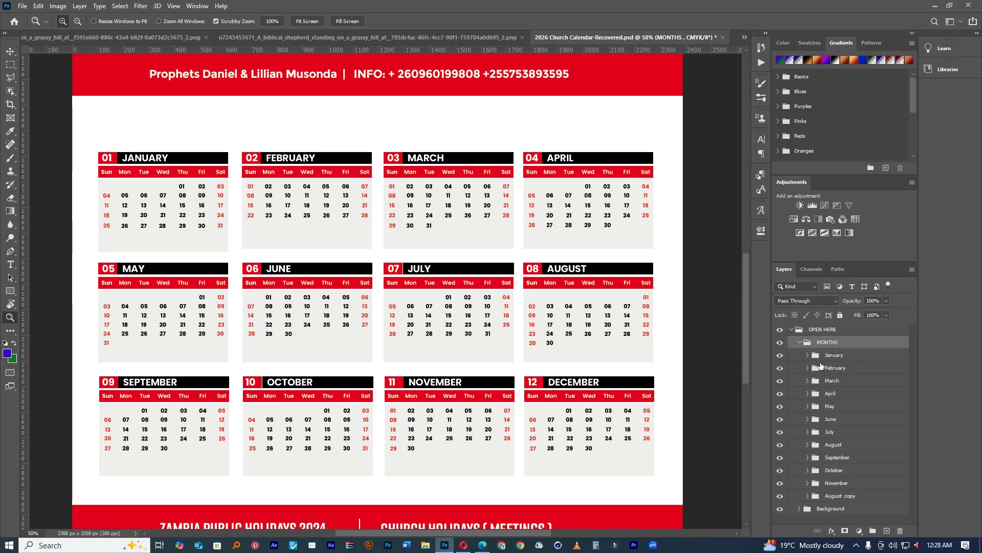
scroll(811, 479, down, 1)
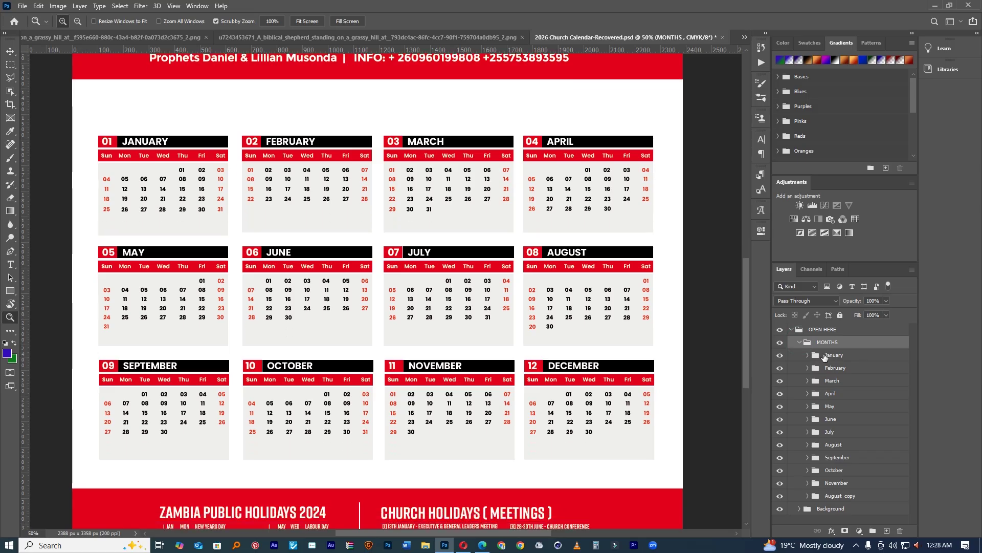
click(807, 356)
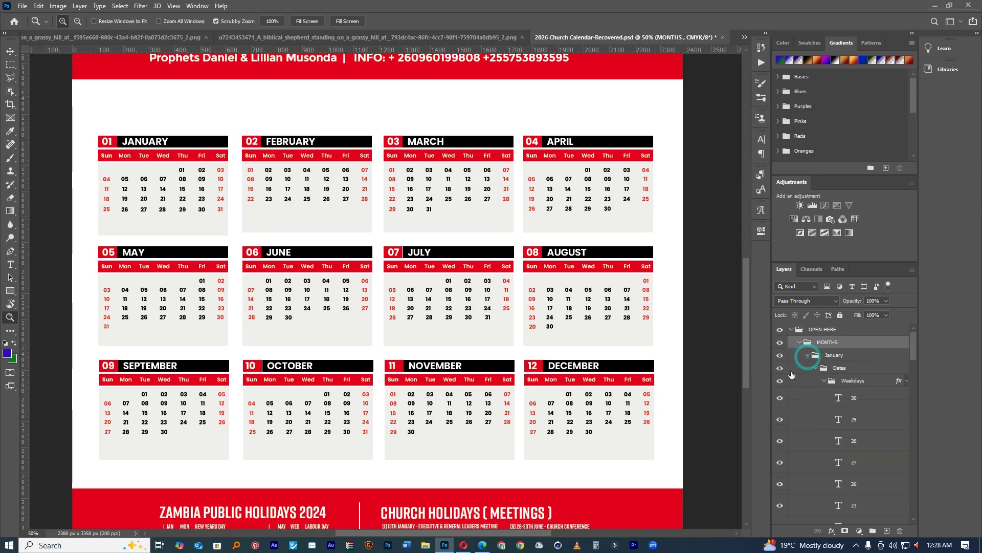
Step: Collapse the Weekdays, Weekends, Days, Month Name and SHAPES subgroups inside the January group
click(824, 381)
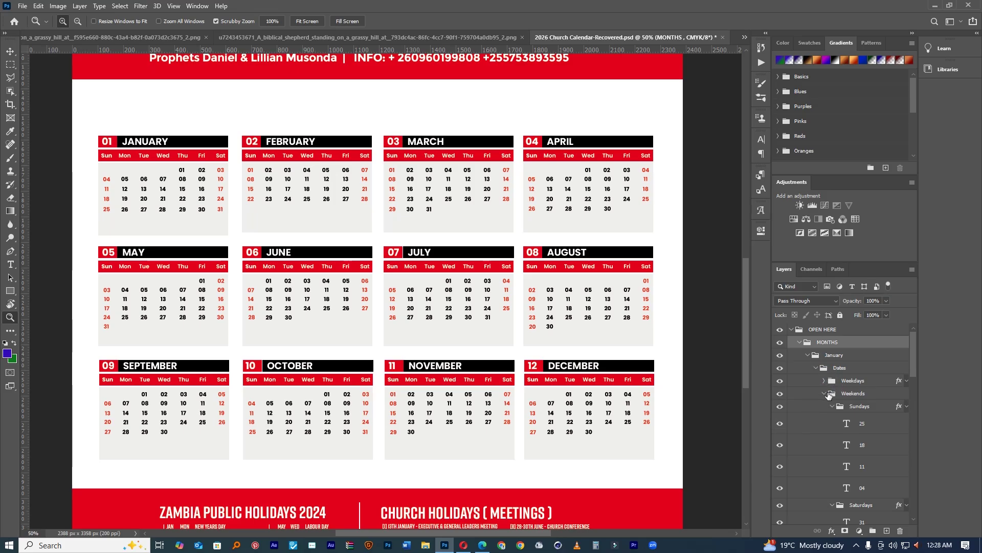
click(824, 393)
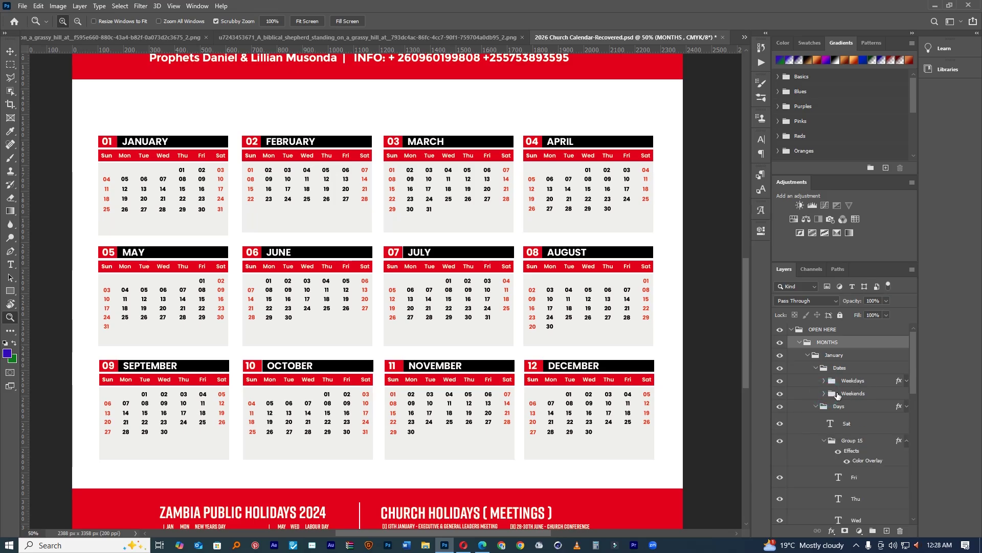
click(818, 408)
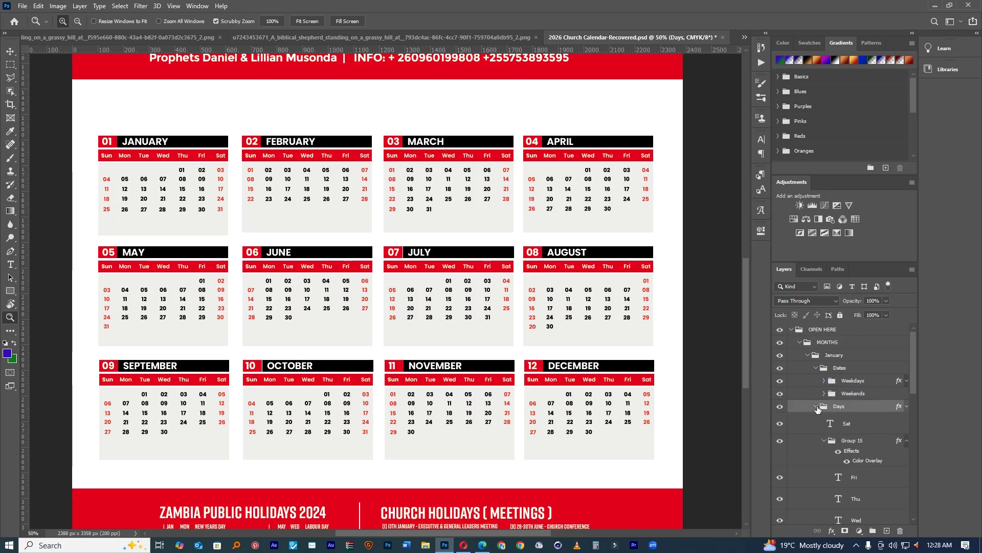
click(817, 407)
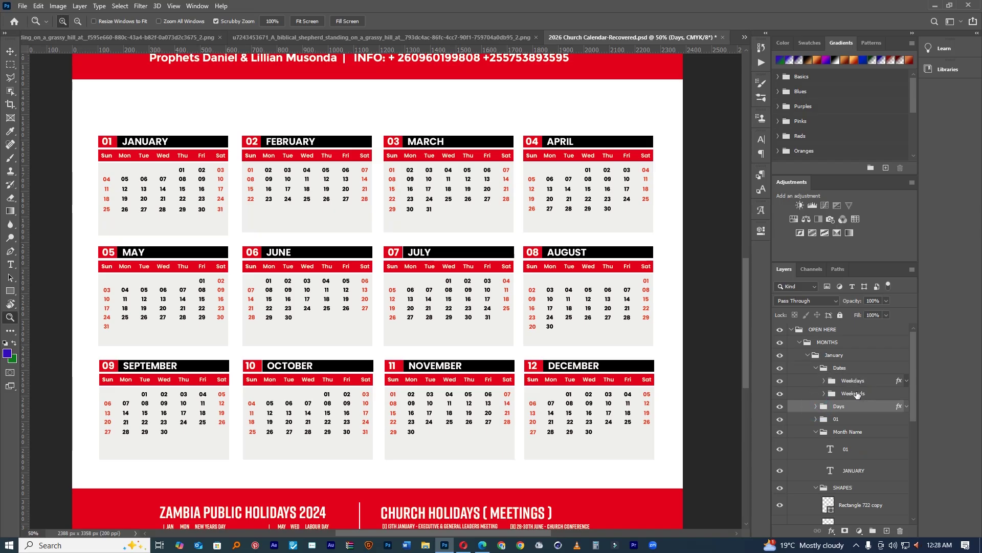
click(819, 433)
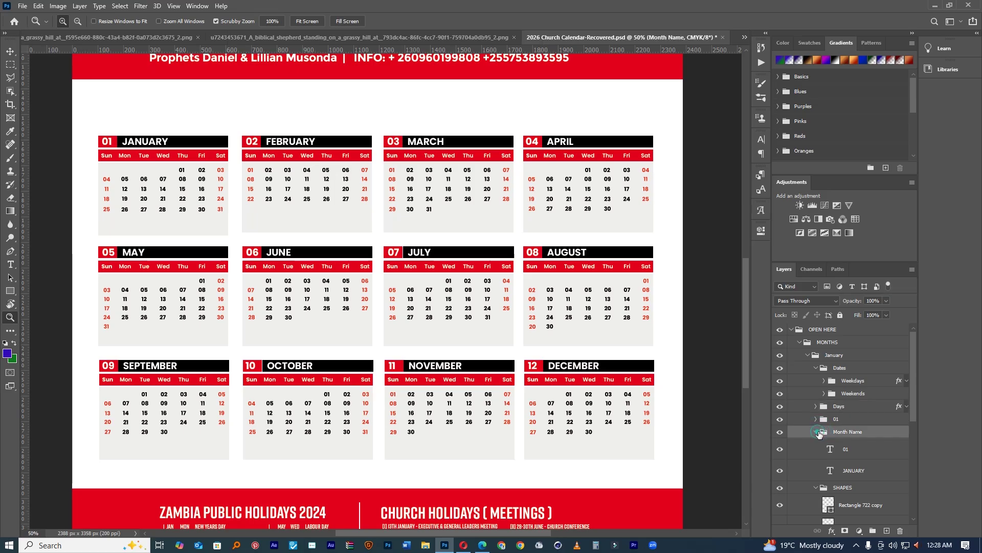
click(817, 432)
click(817, 444)
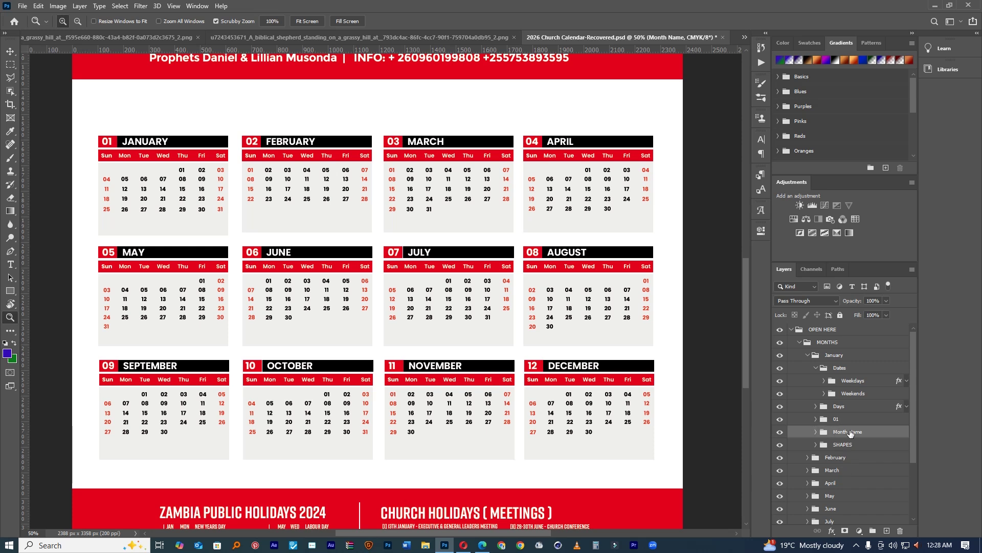
Step: Hide and show January's SHAPES group to check which elements of the month grid it contains
click(781, 445)
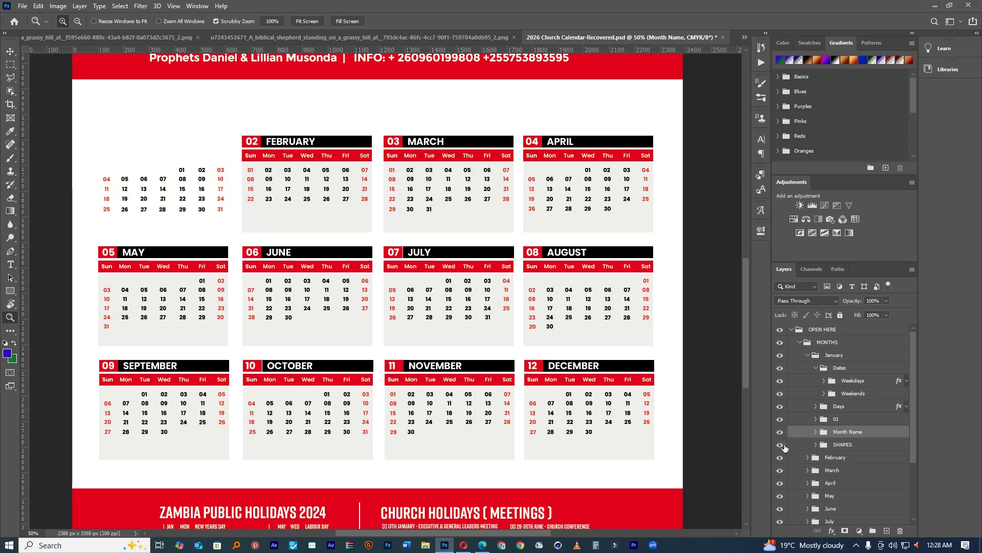
click(783, 443)
click(783, 443)
click(781, 444)
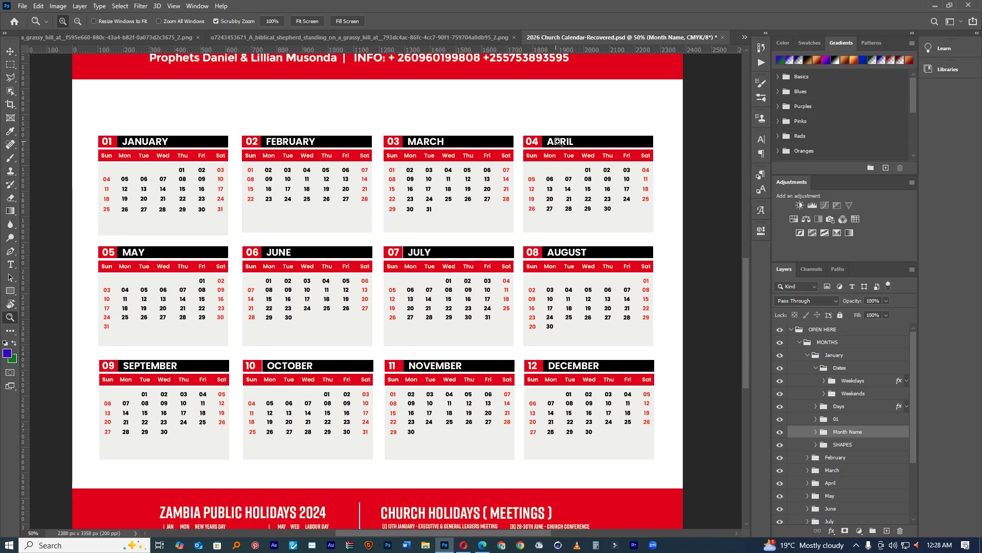
drag(555, 142, 511, 143)
click(436, 153)
scroll(461, 199, down, 5)
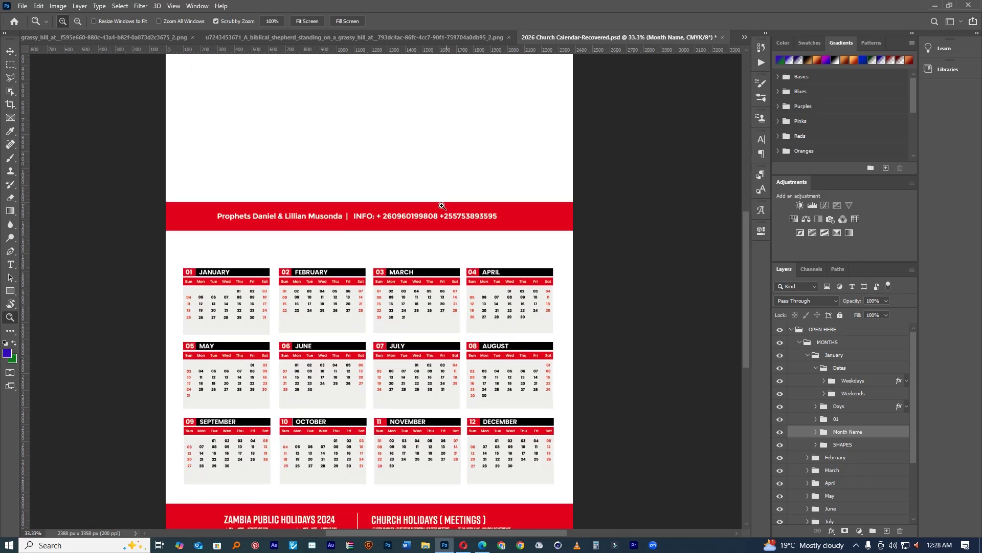
scroll(441, 206, down, 4)
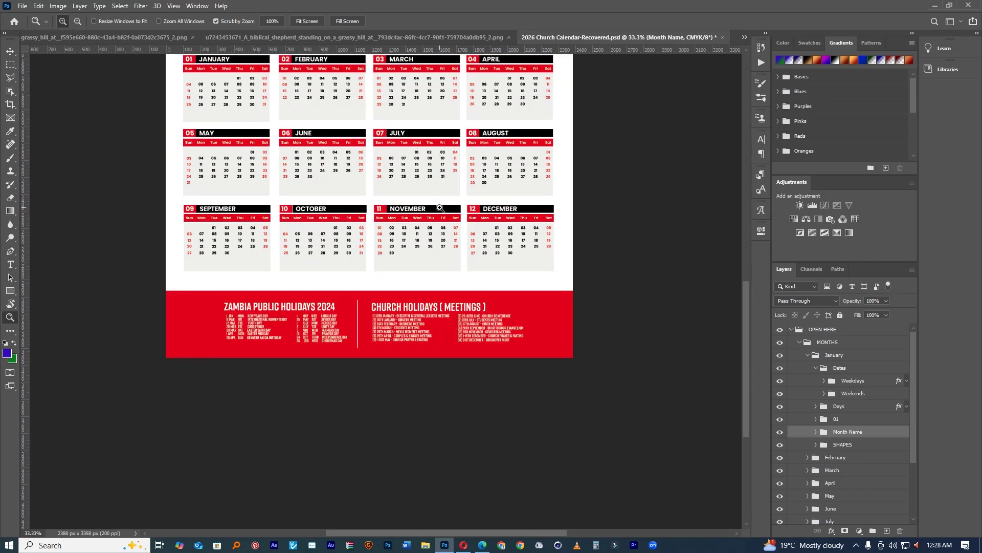
Step: Switch to the Opera browser and open a new tab ready for a web search
click(464, 546)
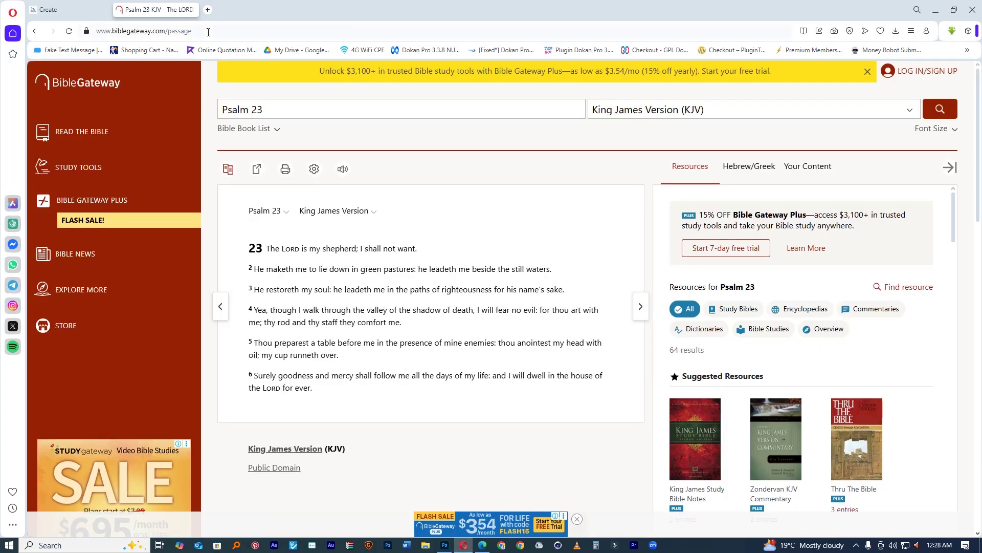
click(208, 9)
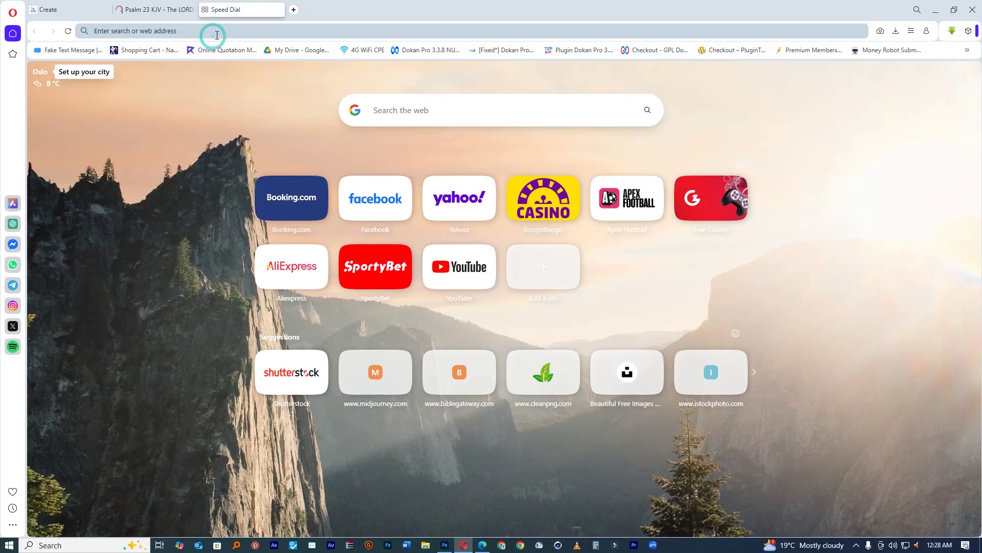
click(217, 35)
text(church)
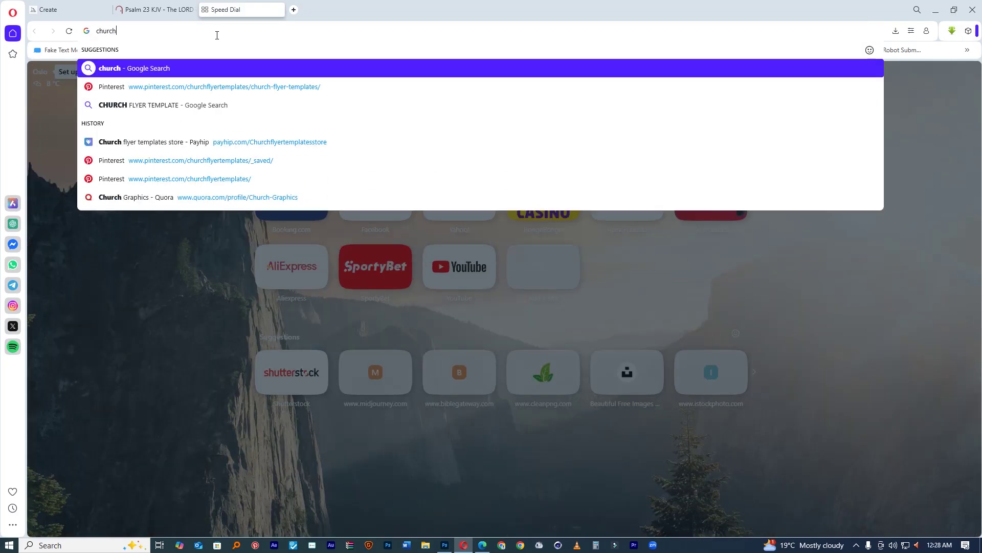
text( cal)
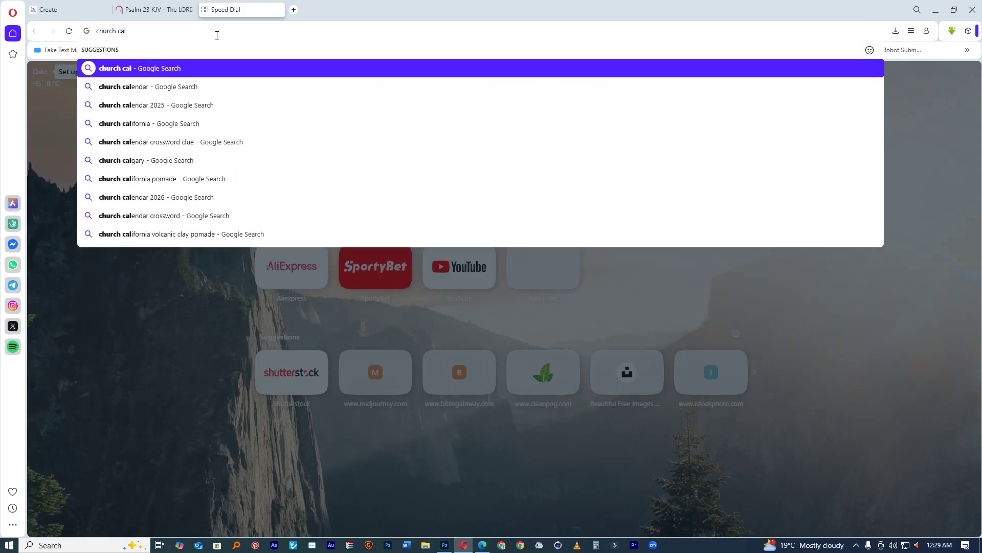
key(BackSpace)
key(BackSpace)
key(BackSpace)
key(BackSpace)
key(BackSpace)
key(BackSpace)
key(BackSpace)
key(BackSpace)
key(BackSpace)
key(BackSpace)
Step: Search Google for "2026 calendar" and show the image results
text(2026 cla)
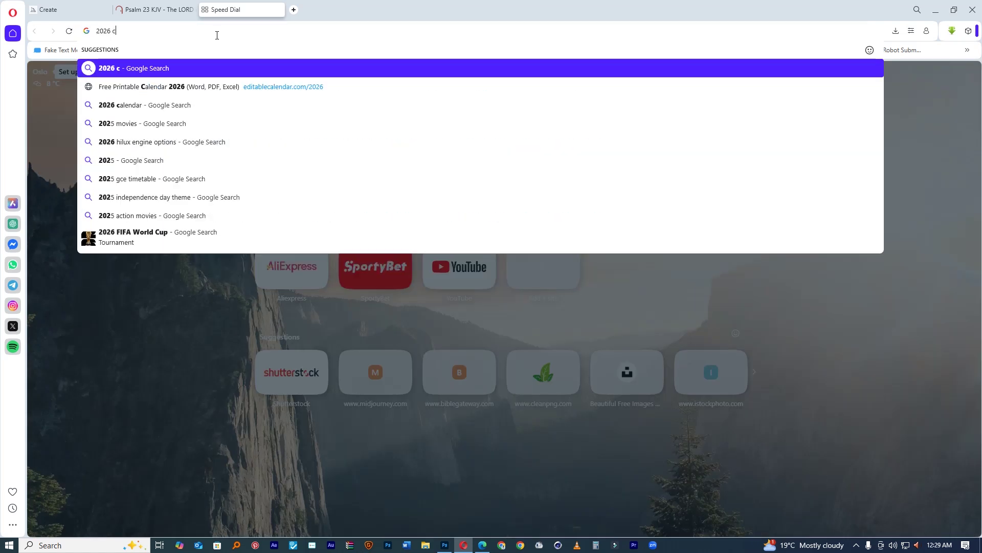
key(BackSpace)
text(e)
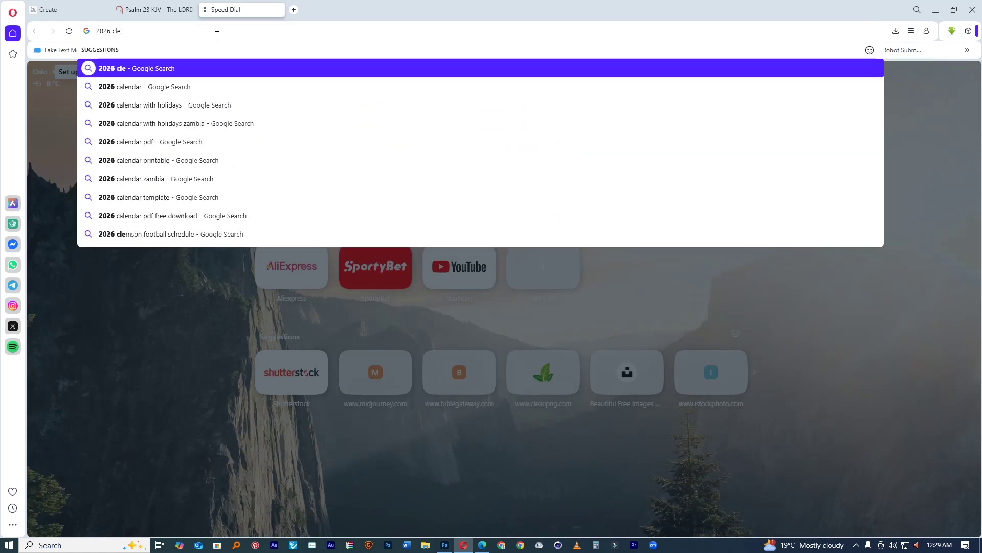
click(171, 88)
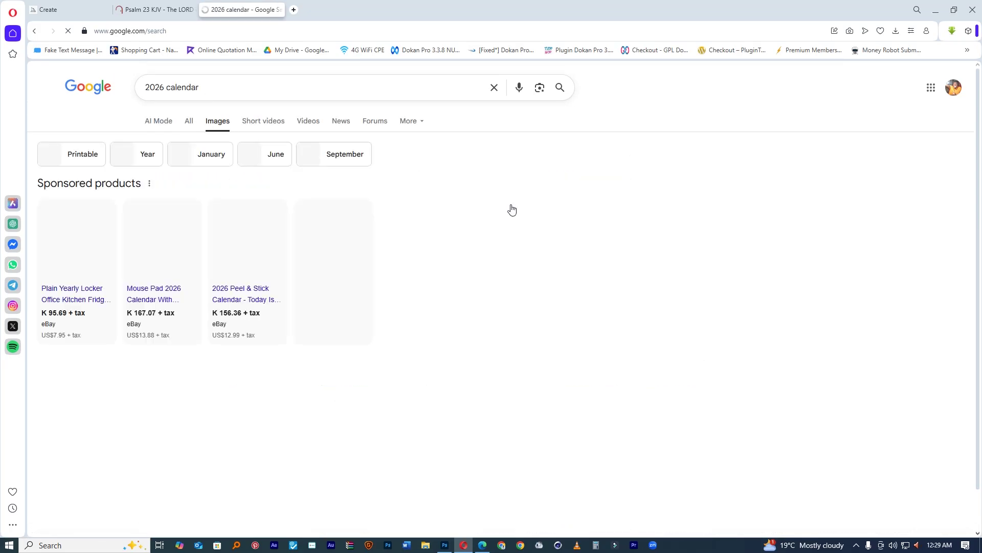
Step: Browse the 2026 calendar images and open the source page of the Editable Calendar printable to view its month grids
scroll(509, 211, down, 3)
scroll(507, 216, down, 4)
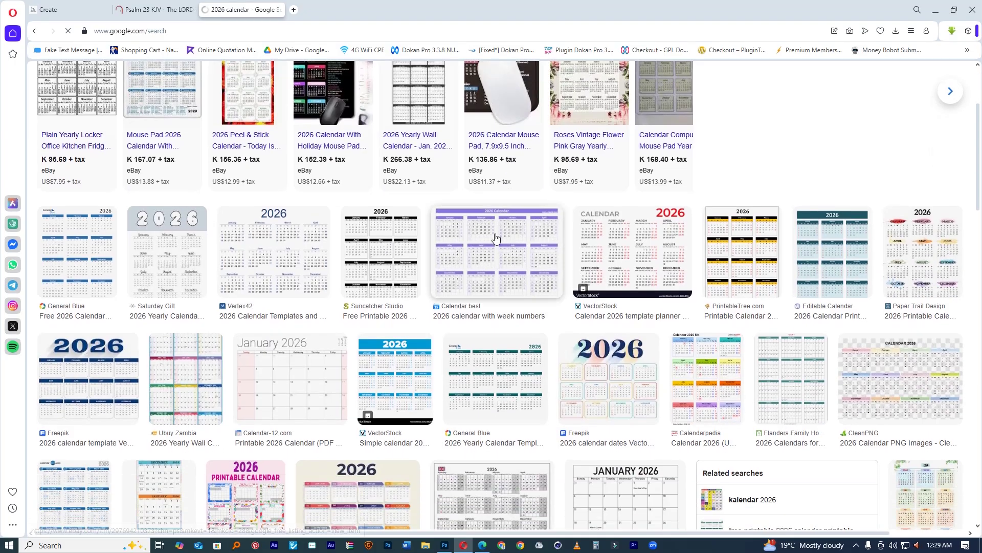
scroll(522, 320, up, 6)
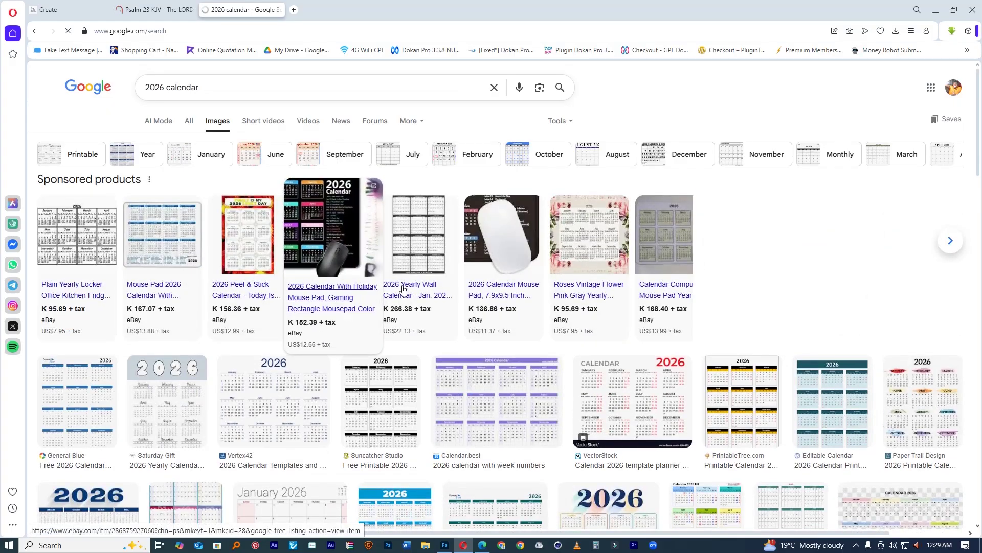
scroll(796, 354, down, 3)
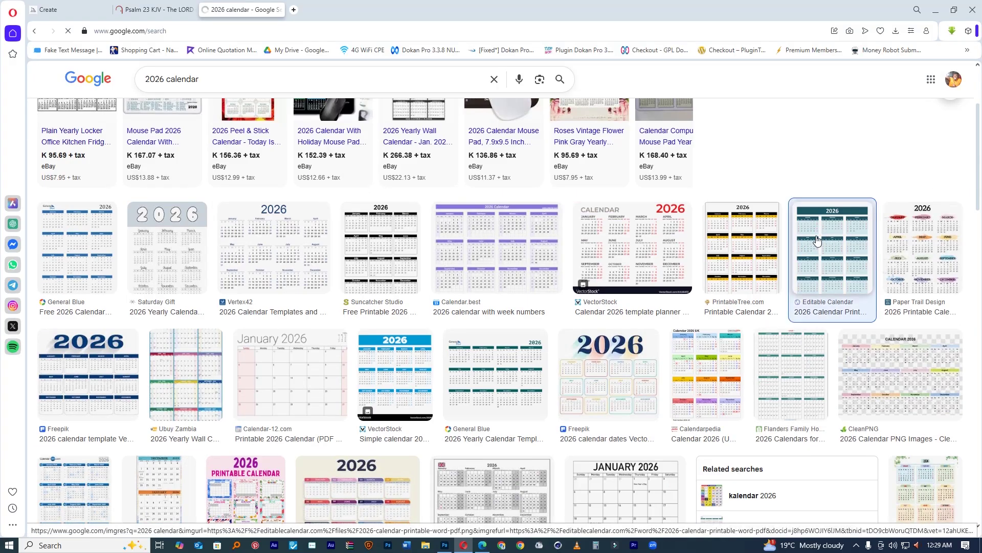
click(795, 236)
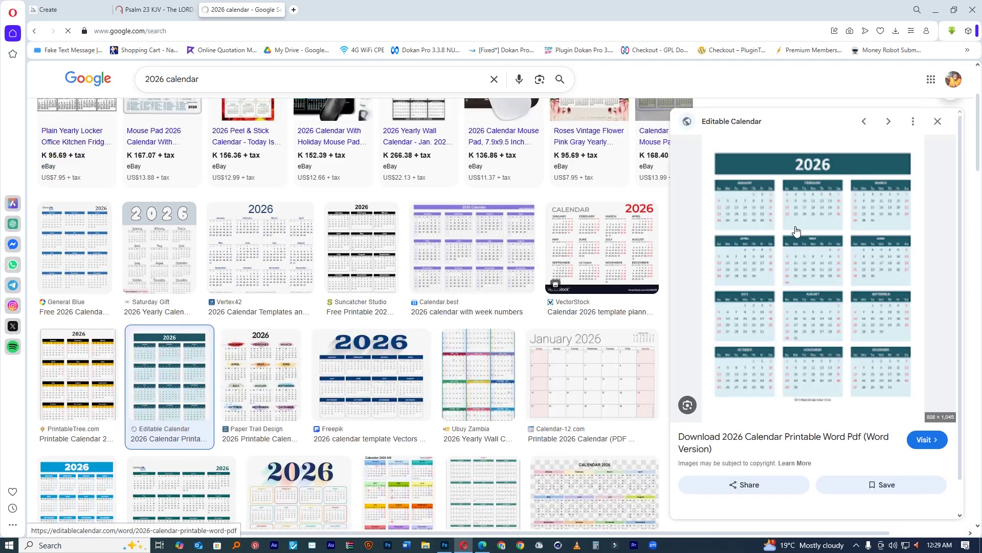
click(847, 191)
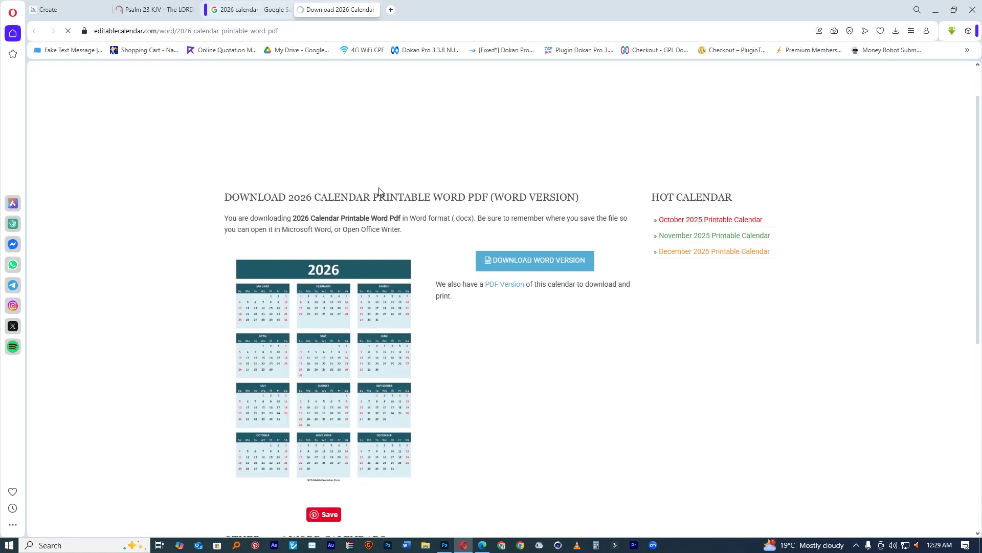
scroll(380, 193, down, 3)
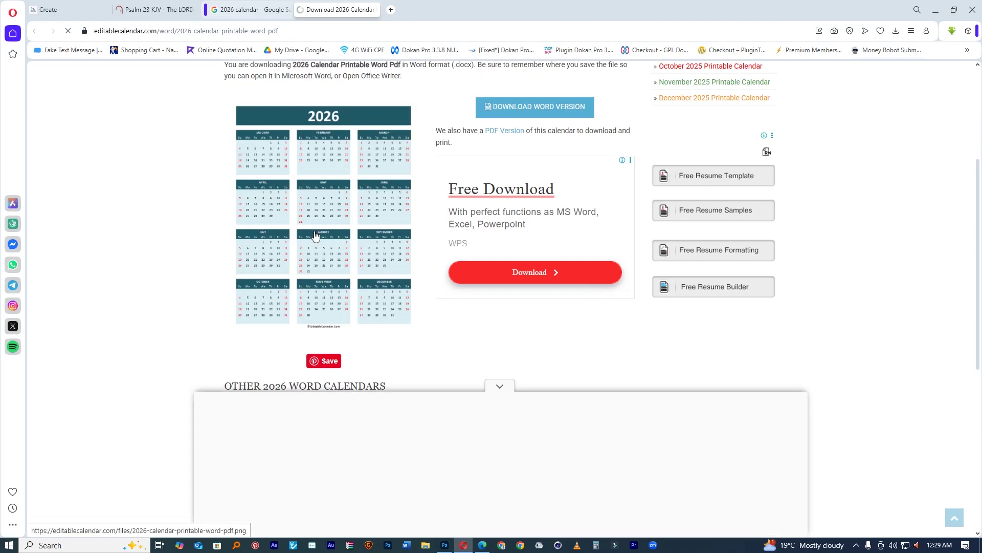
Step: Open the full-size 2026 calendar image and save it to the Desktop as the PNG image 2026-calendar-printable-word-pdf
click(334, 297)
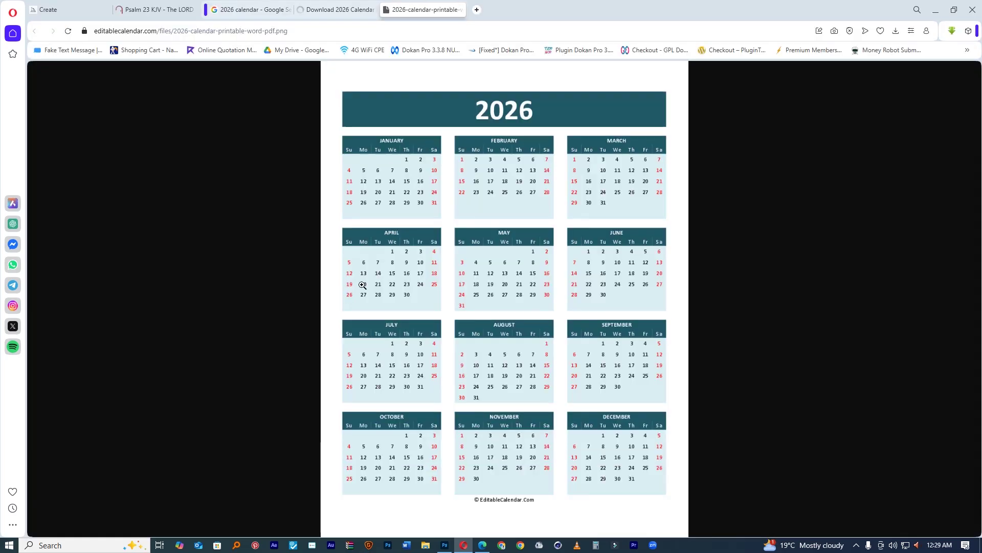
right_click(589, 159)
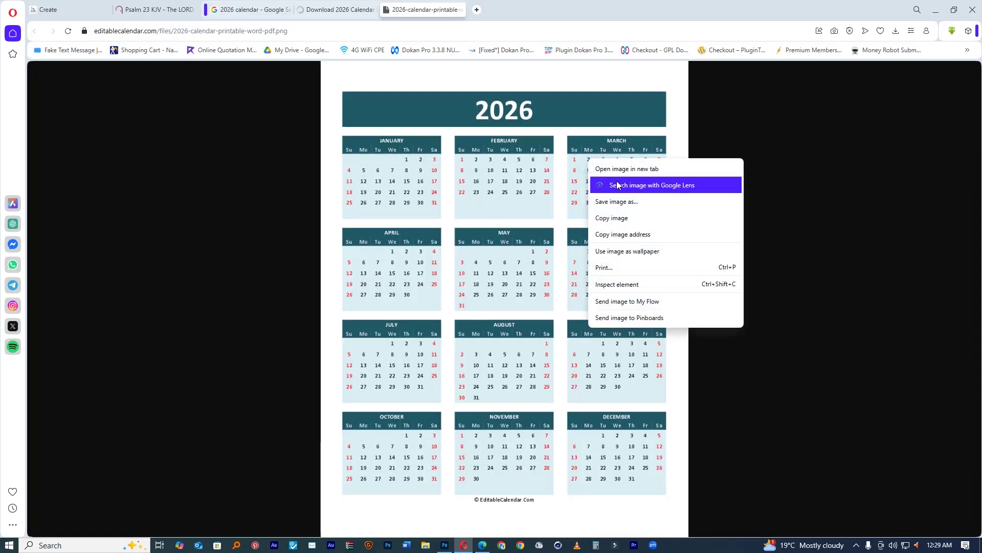
click(614, 217)
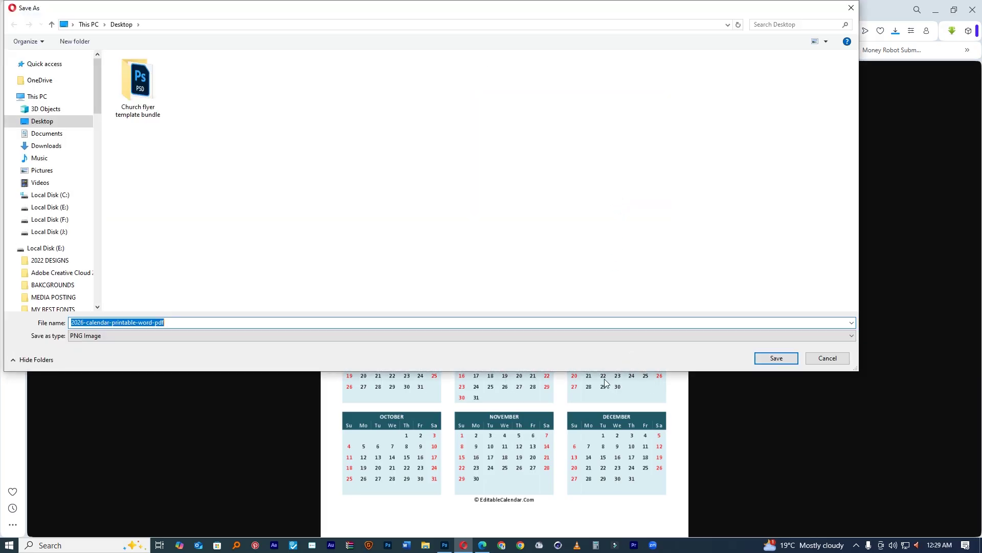
click(776, 358)
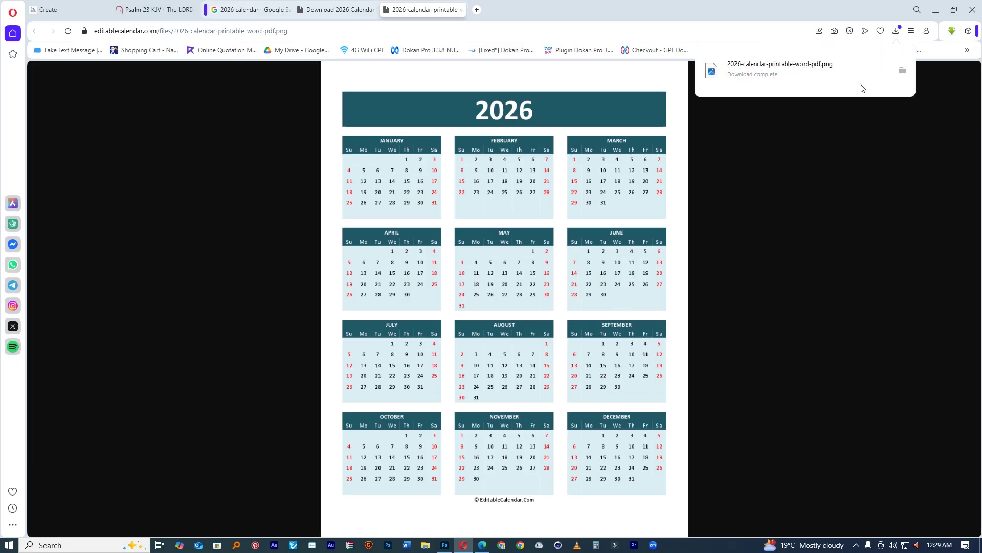
Step: Switch to Photoshop and create a blank A3 print document, 297 x 420 mm at 300 ppi in RGB
click(444, 545)
scroll(385, 408, up, 3)
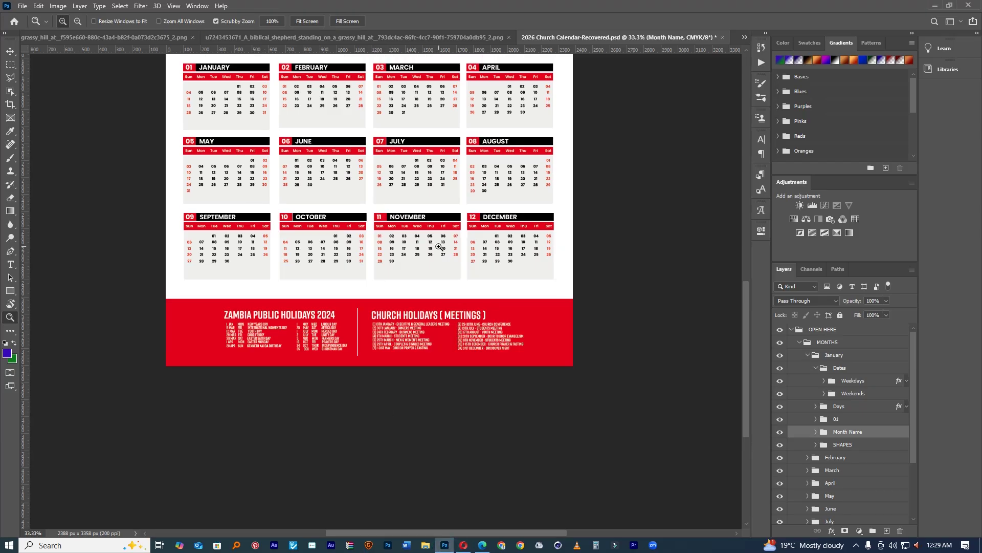
click(27, 7)
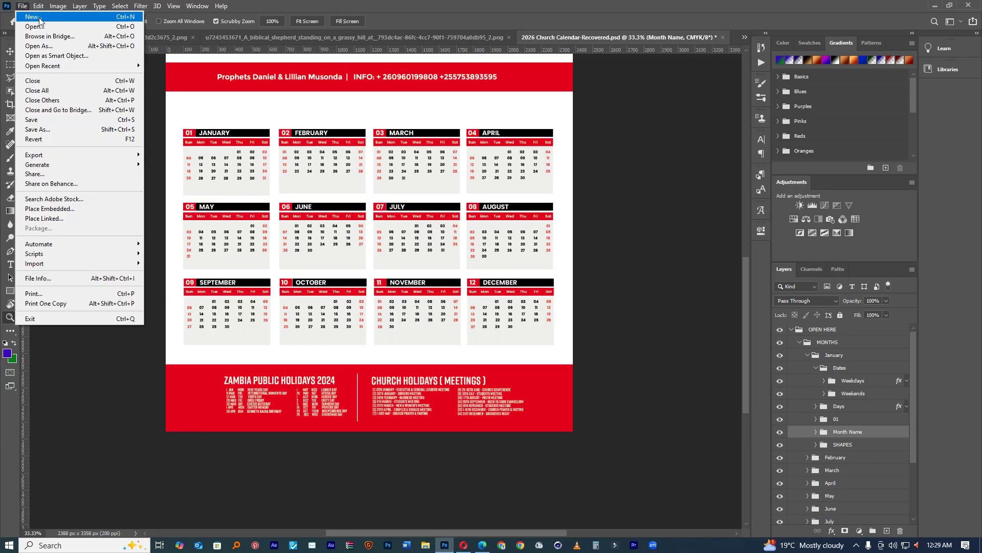
click(40, 20)
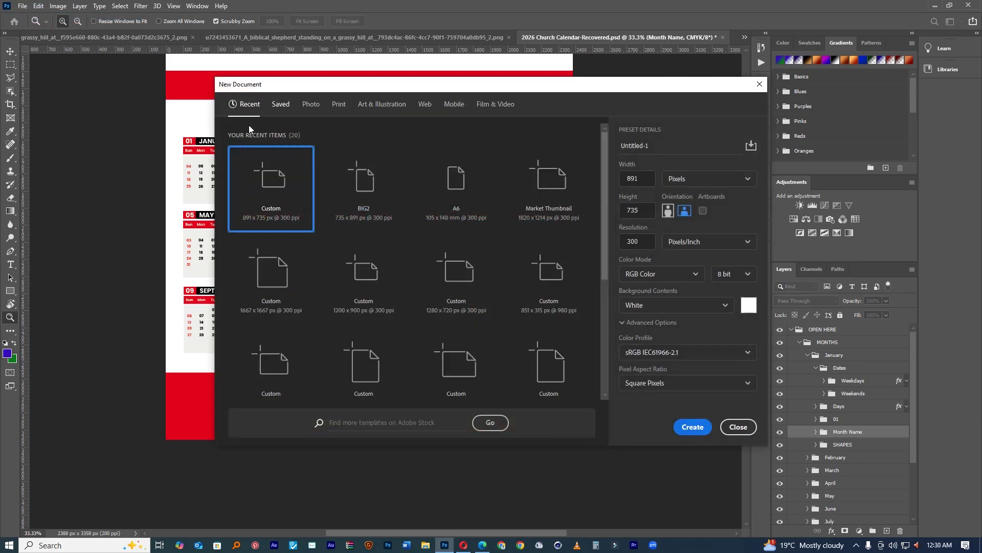
click(339, 104)
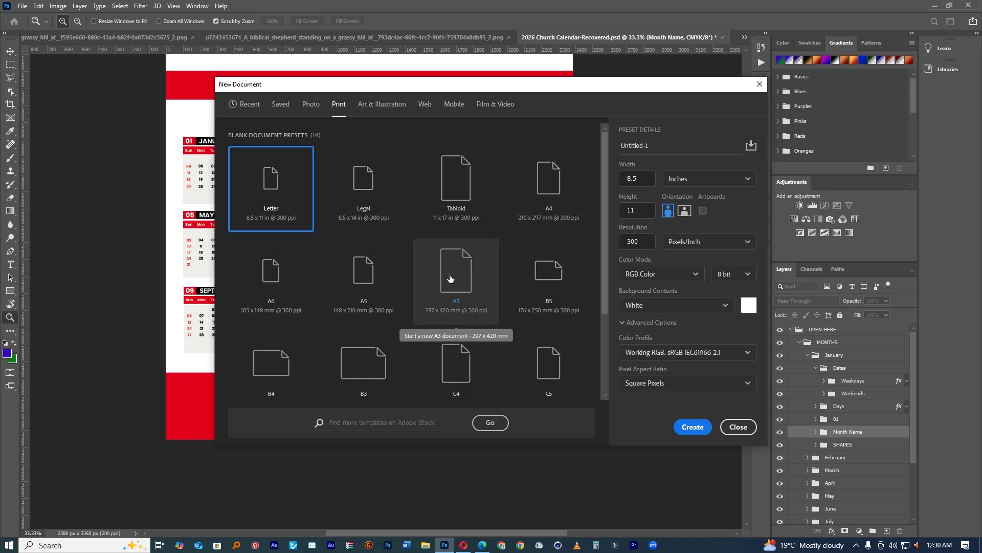
key(Escape)
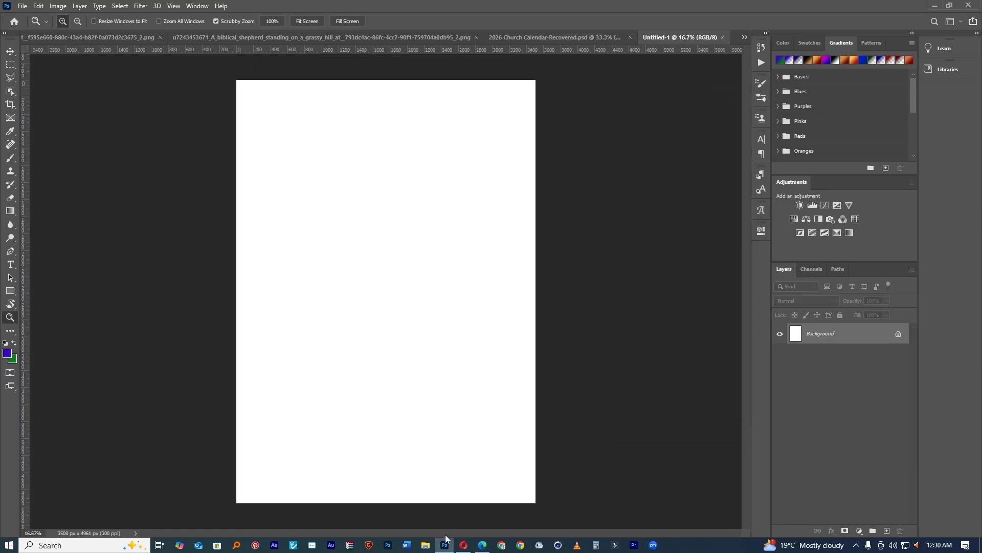
Step: Switch to File Explorer and place 2026-calendar-printable-word-pdf from the Desktop into the blank A3 document
click(427, 546)
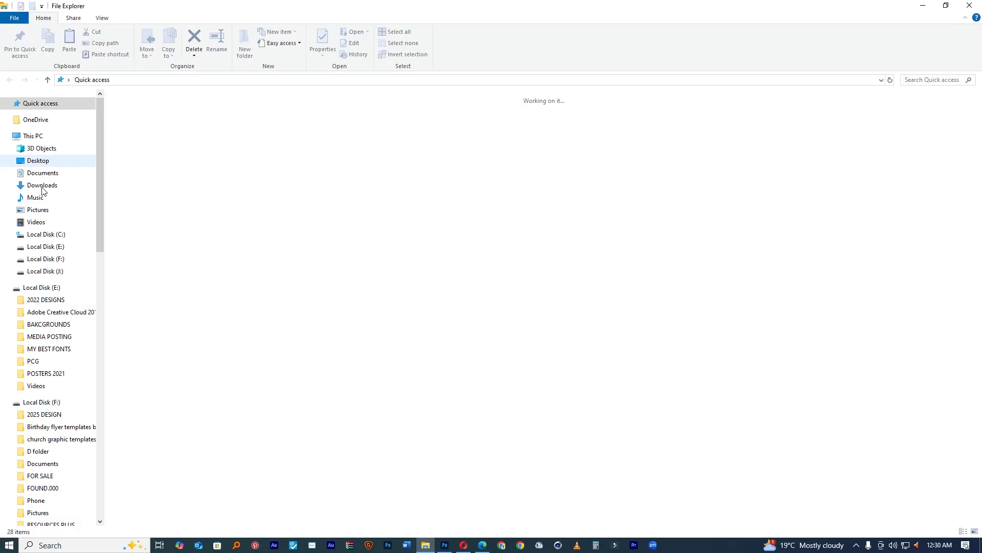
click(43, 187)
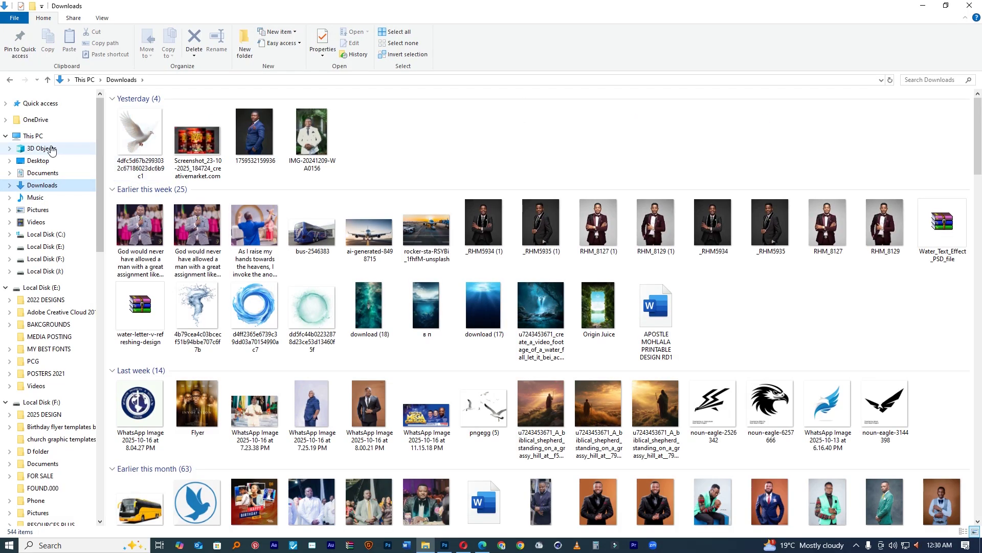
click(39, 160)
click(253, 134)
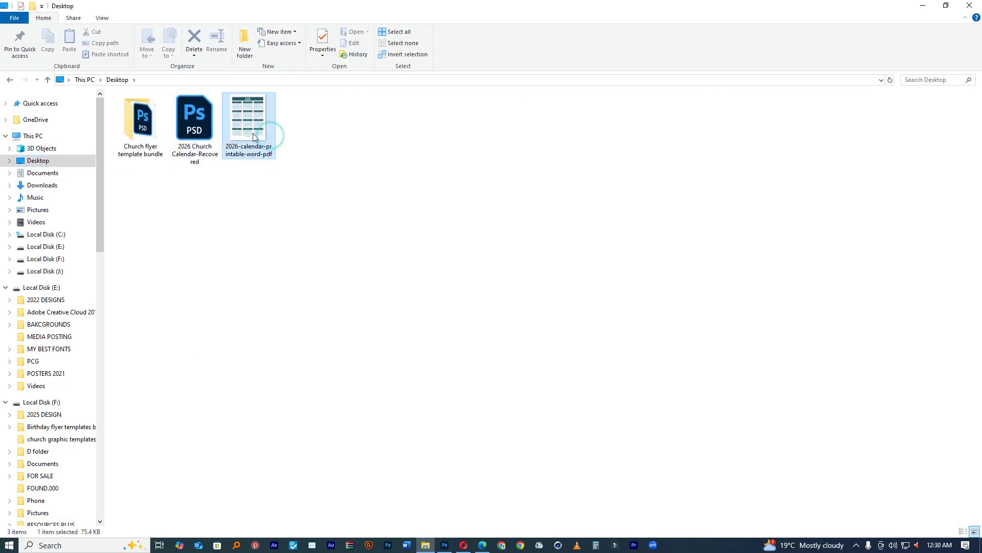
drag(280, 204, 445, 401)
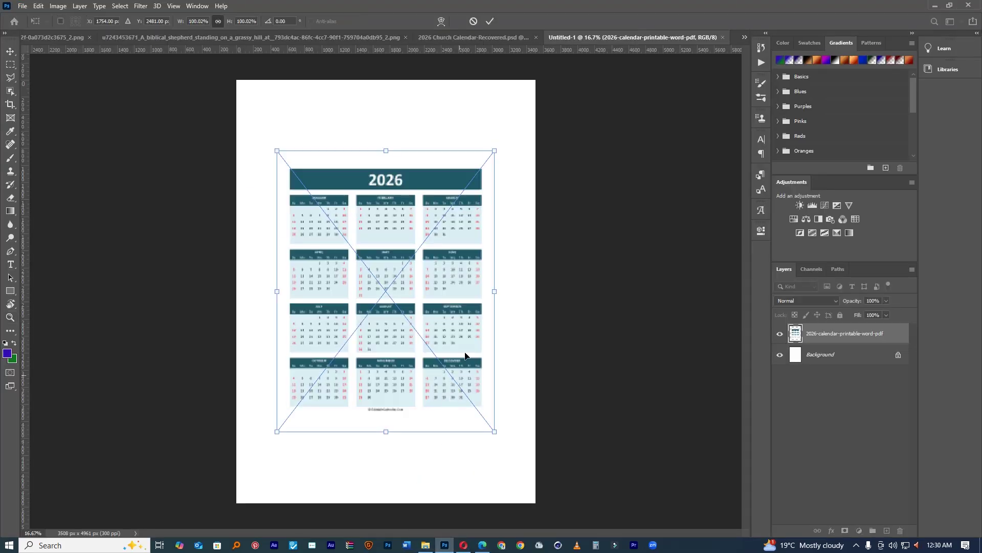
Step: Scale the placed calendar image to about 132% and move it down to fill the lower part of the page
drag(493, 151, 545, 119)
drag(470, 206, 468, 253)
click(489, 21)
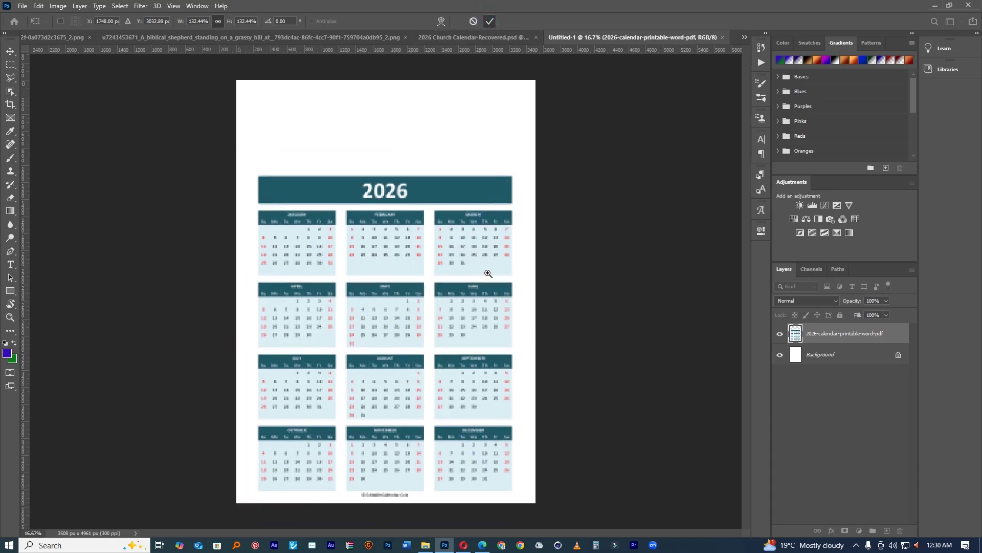
key(z)
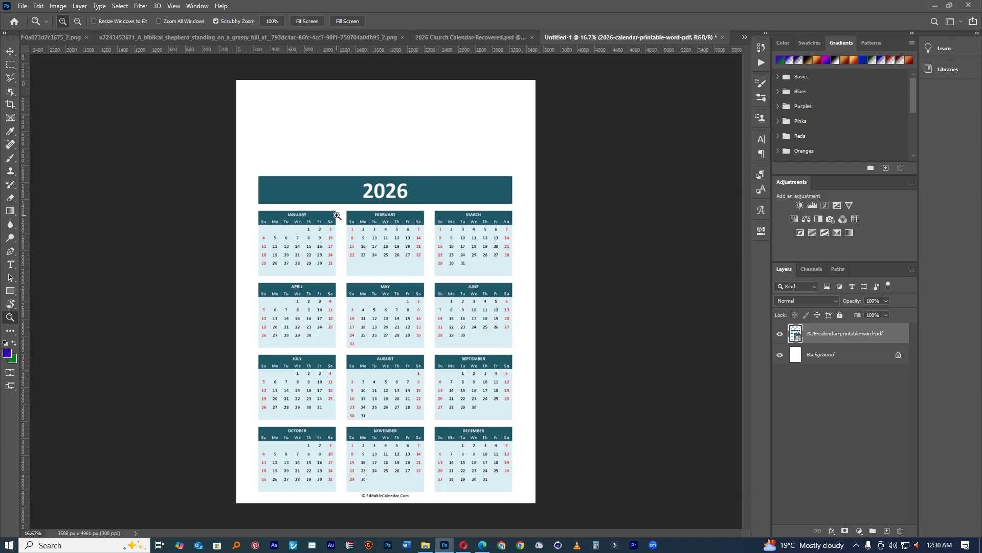
click(367, 240)
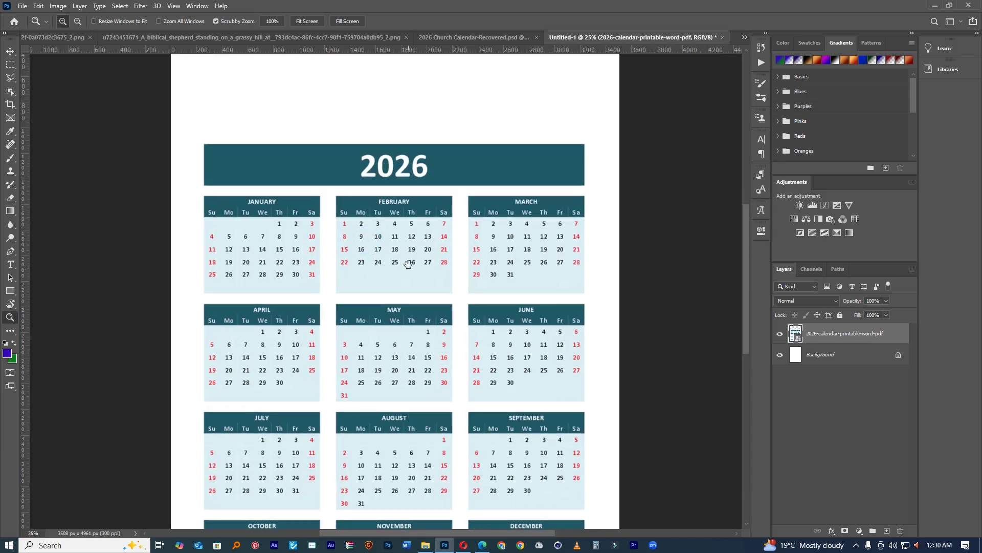
drag(408, 264, 405, 214)
drag(496, 274, 465, 271)
click(465, 269)
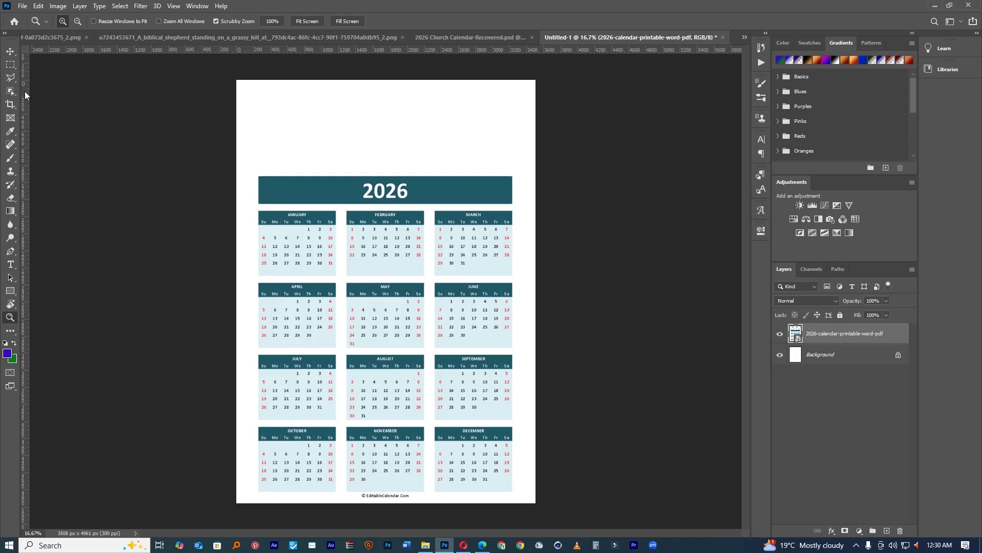
Step: Select the area around the 2026 title banner, rasterize the calendar layer, erase the banner and clear the selection
click(10, 65)
drag(243, 165, 531, 209)
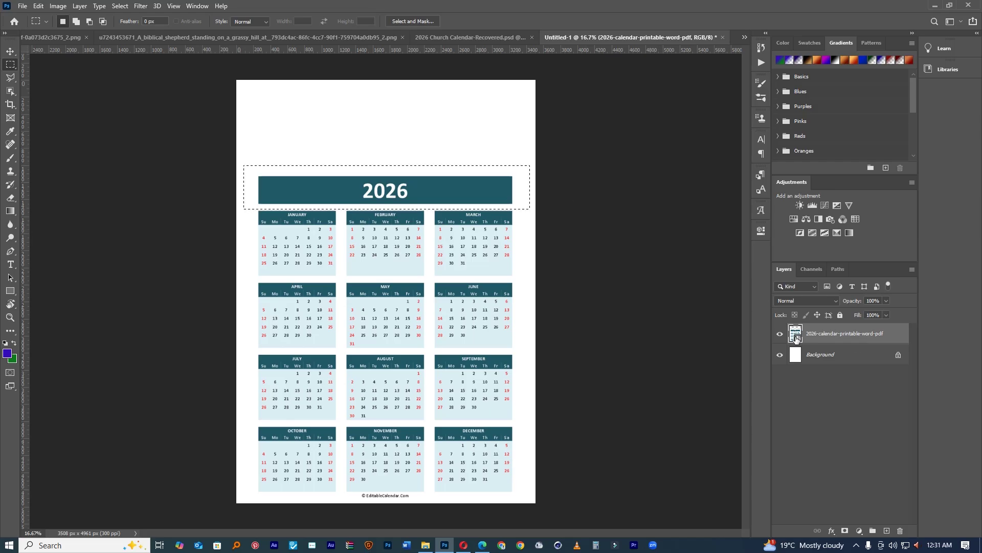
key(e)
click(443, 189)
click(481, 210)
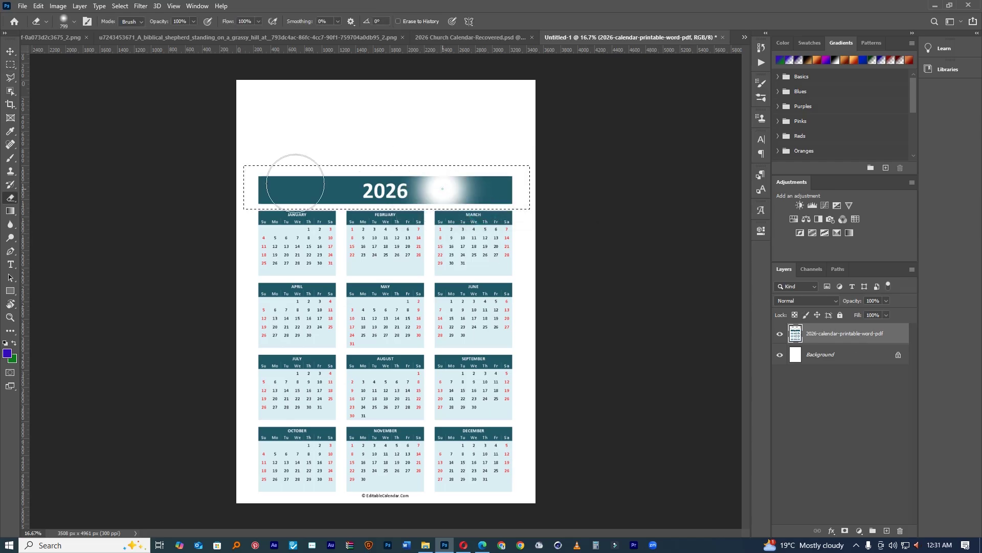
drag(295, 182, 585, 215)
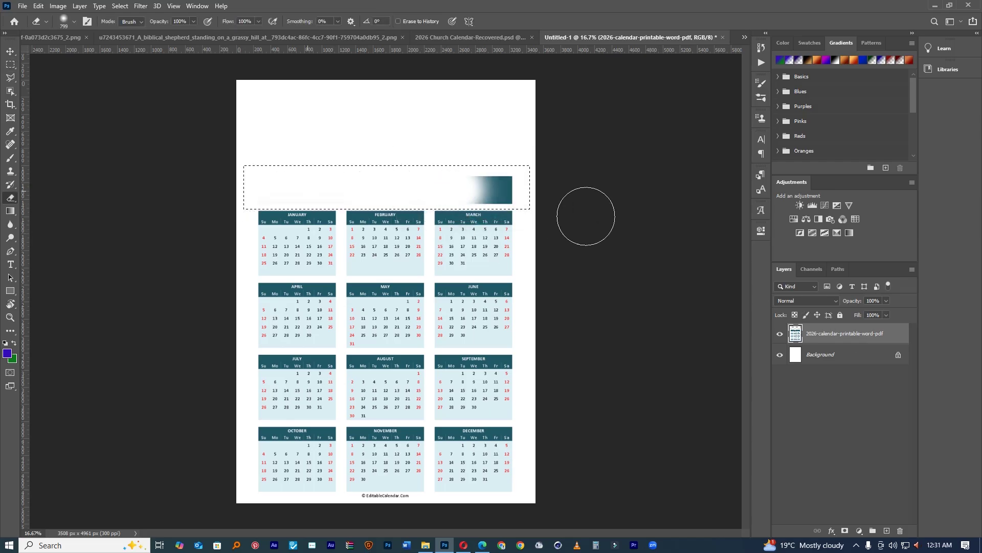
click(9, 51)
key(ctrl+d)
Step: Convert the calendar layer to a smart object, scale it to about 104.5% and move it slightly upward
right_click(819, 334)
click(842, 245)
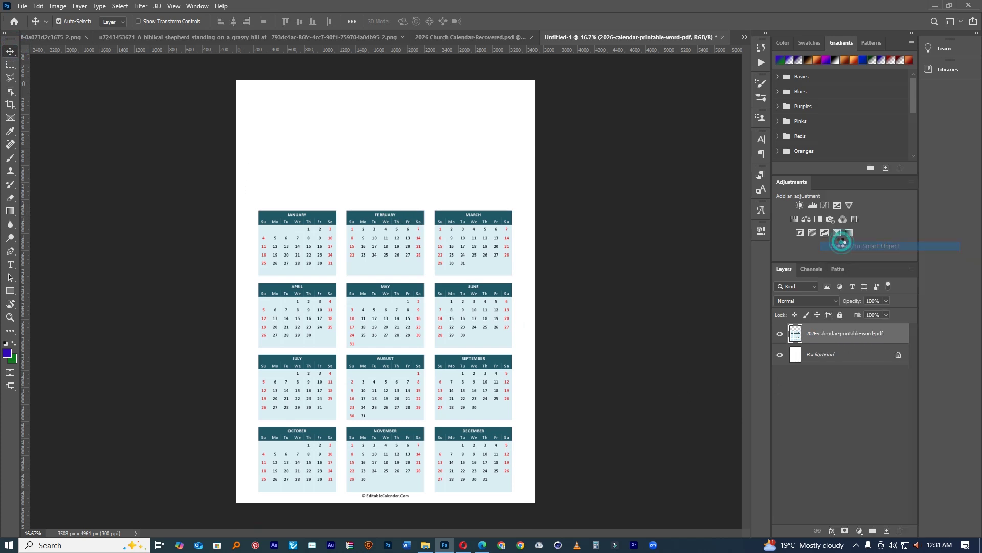
key(ctrl+t)
drag(530, 154, 536, 144)
drag(481, 191, 482, 186)
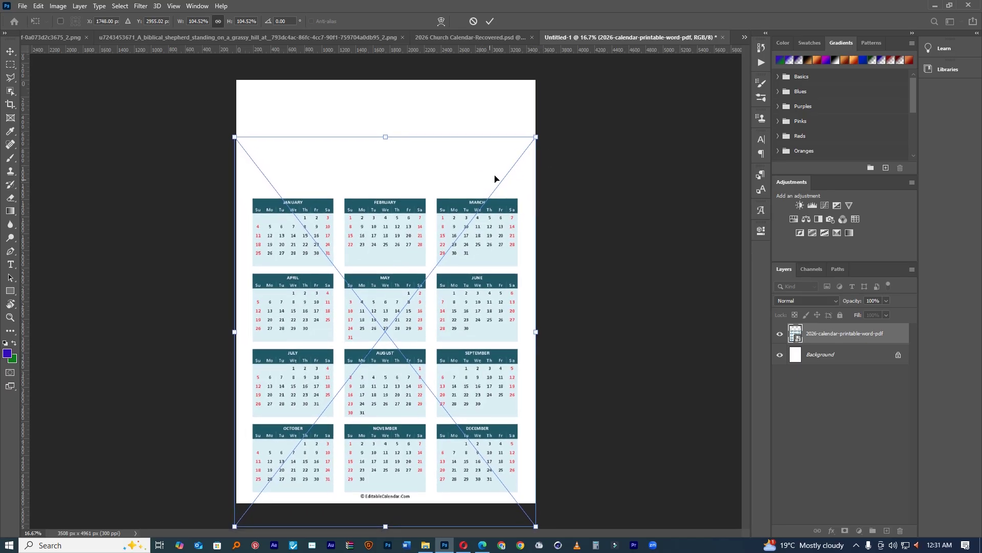
click(489, 21)
ctrl+click(419, 220)
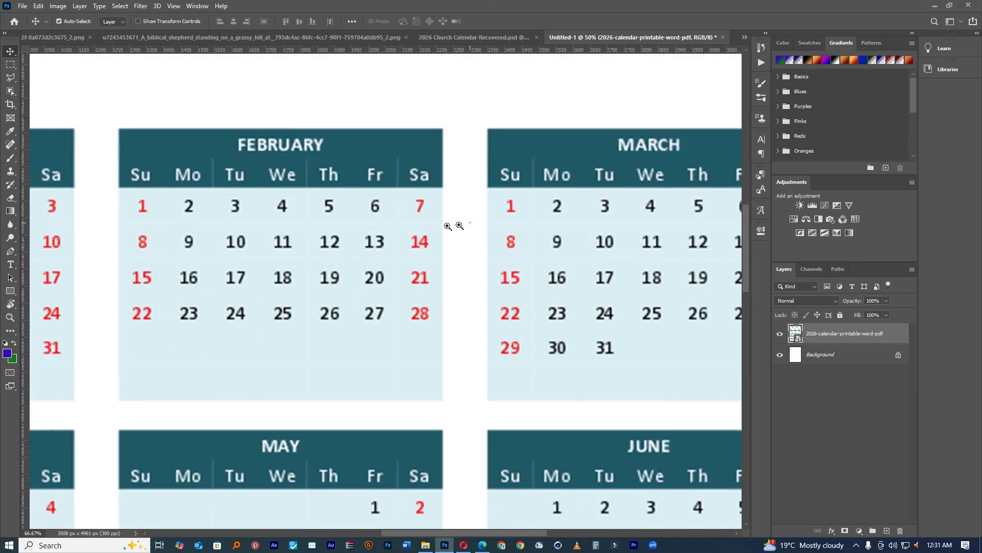
key(ctrl+0)
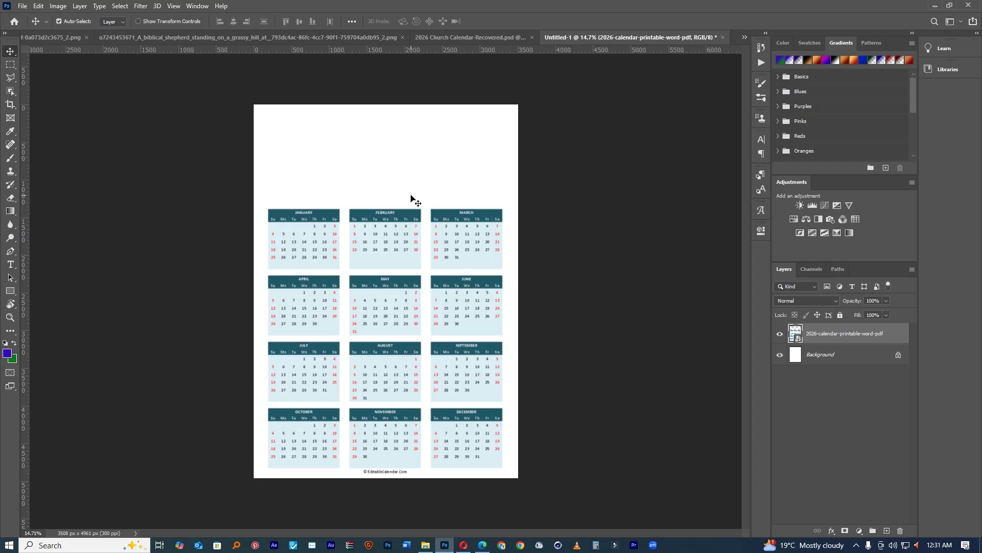
ctrl+click(369, 223)
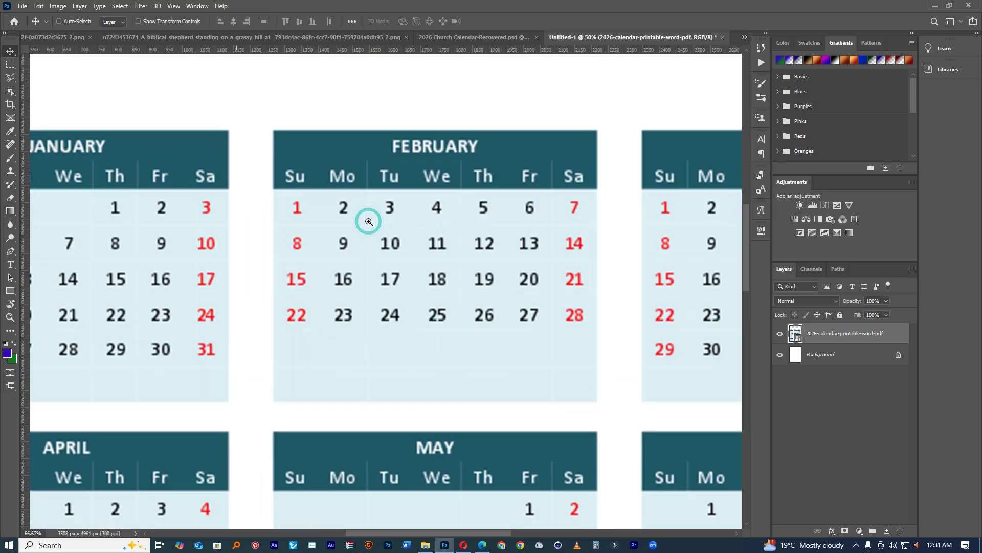
drag(369, 221, 318, 163)
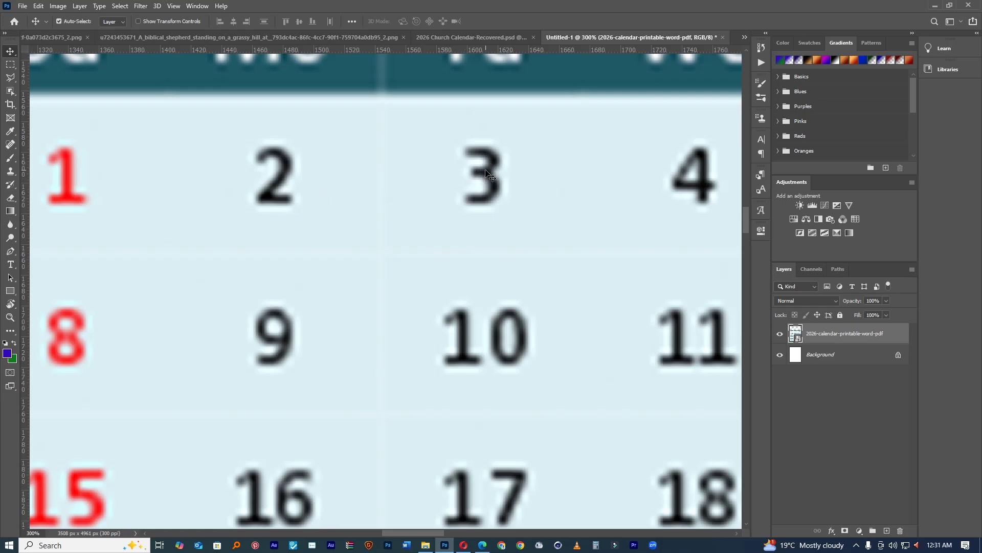
drag(515, 163, 409, 215)
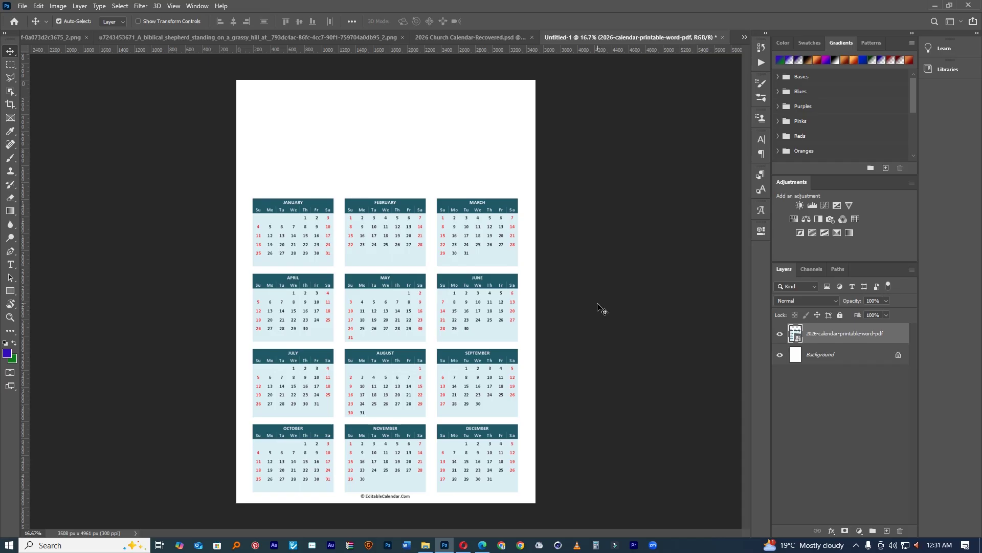
Step: Place guides along all four edges of the January block and hide the guides
scroll(360, 278, up, 1)
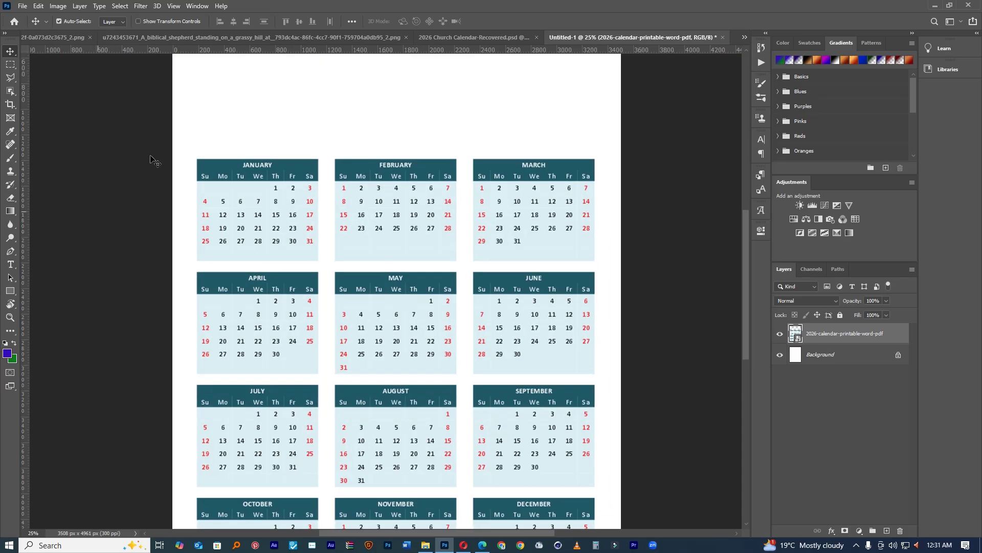
key(ctrl)
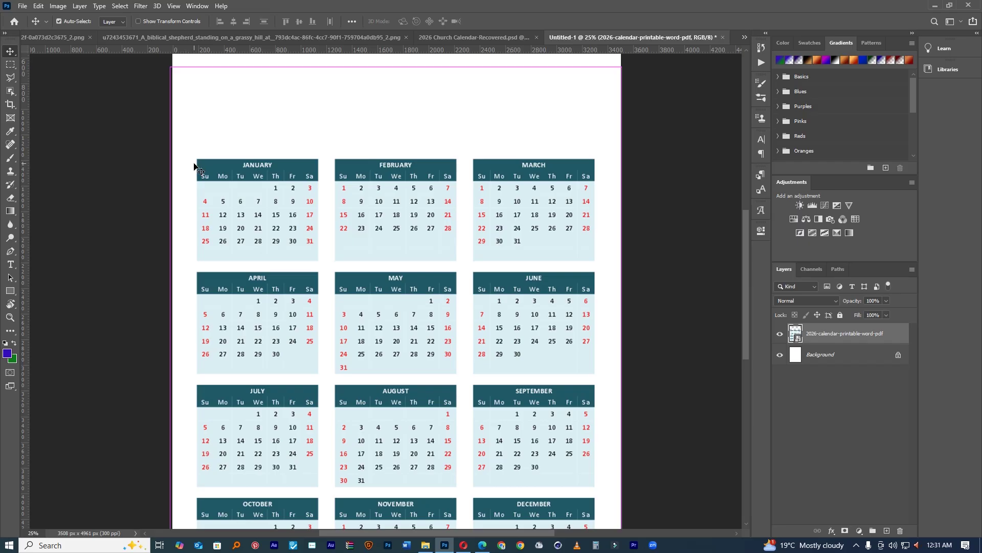
scroll(202, 138, right, 1)
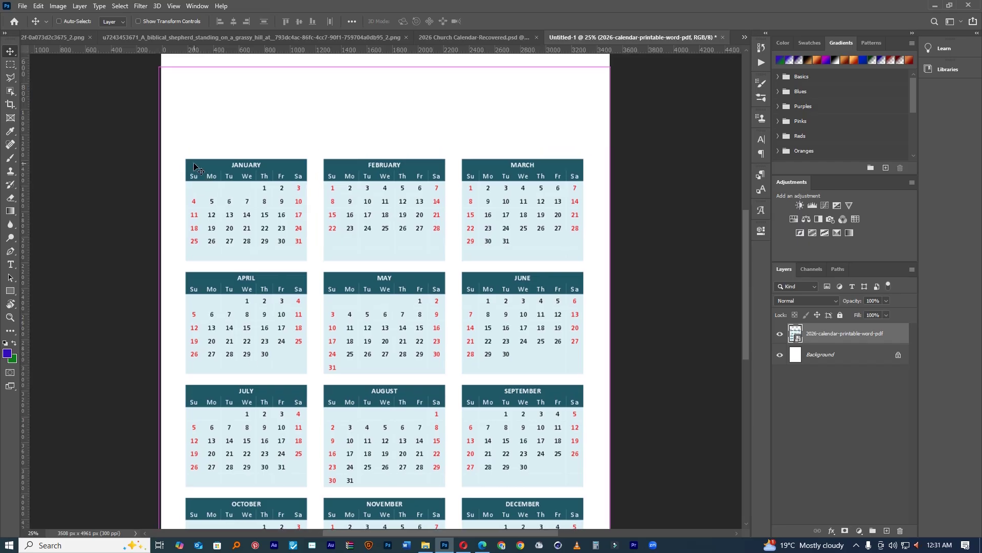
drag(225, 50, 227, 261)
alt+scroll(187, 203, up, 2)
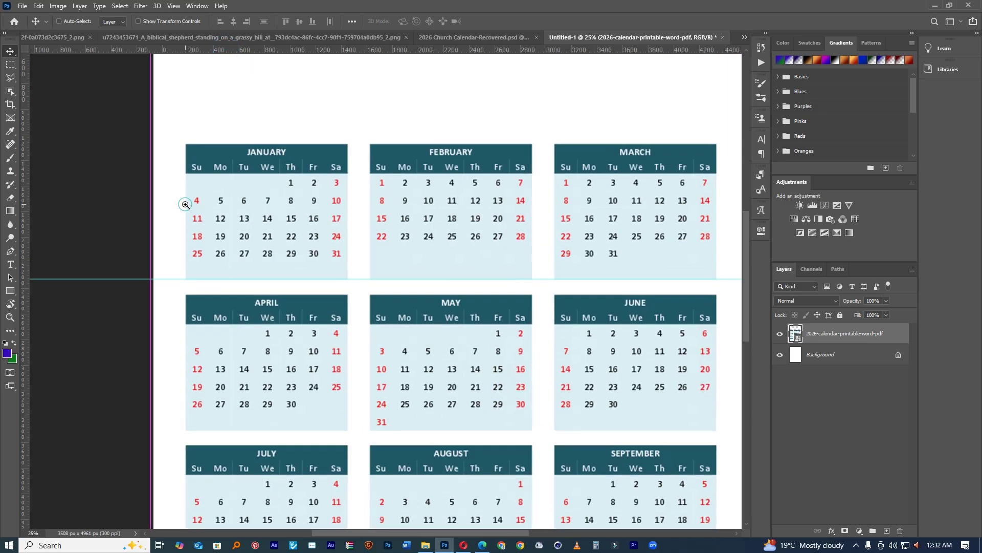
drag(160, 53, 160, 113)
drag(68, 156, 186, 156)
drag(27, 162, 429, 185)
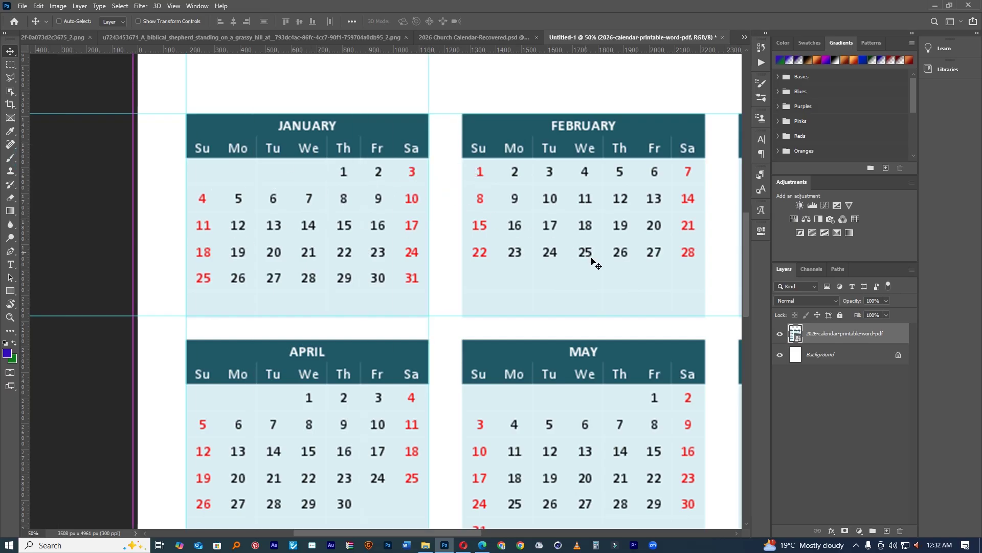
key(h)
key(ctrl+semicolon)
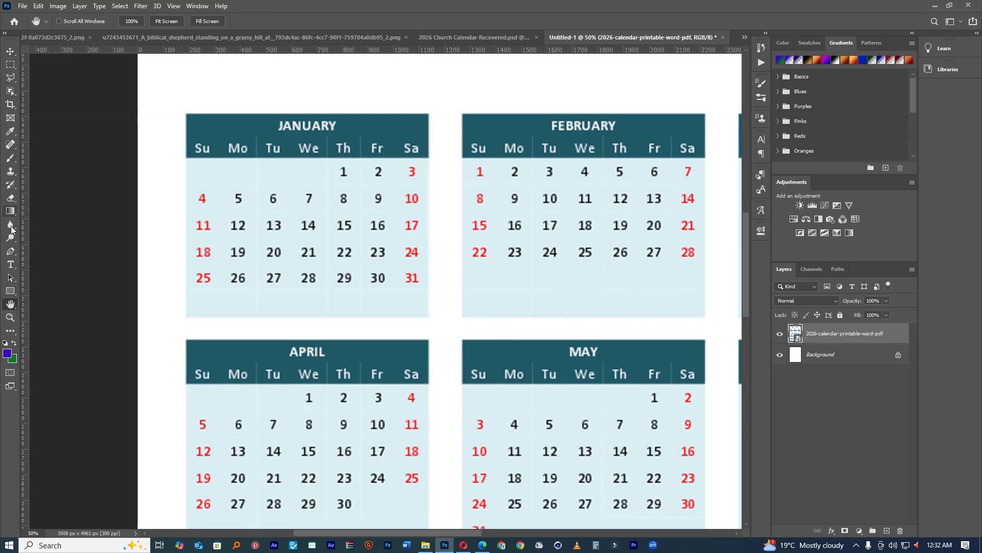
Step: Draw a rectangle about 940 × 793 px over the January block and fill it with teal #215967 sampled from the month header
click(11, 290)
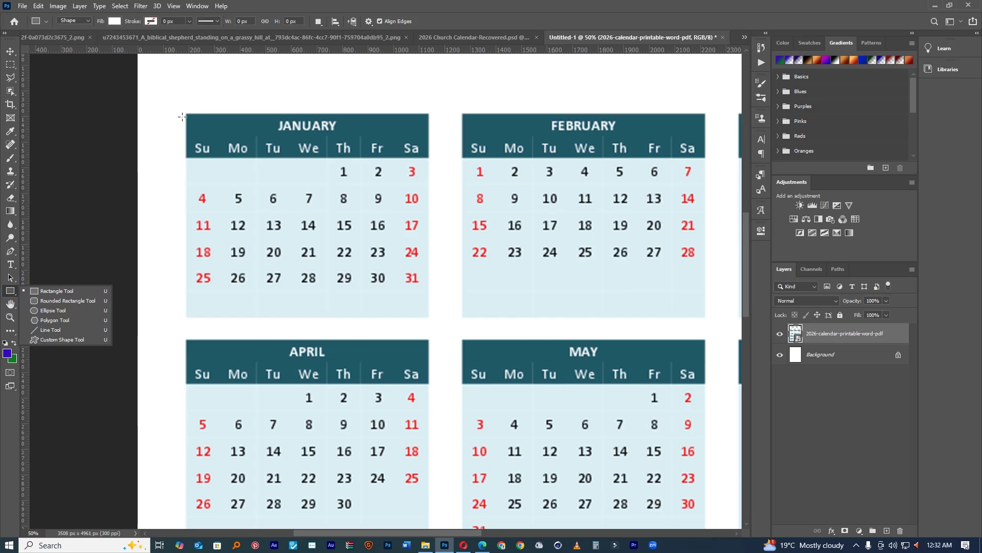
drag(187, 113, 412, 301)
double_click(792, 330)
click(426, 317)
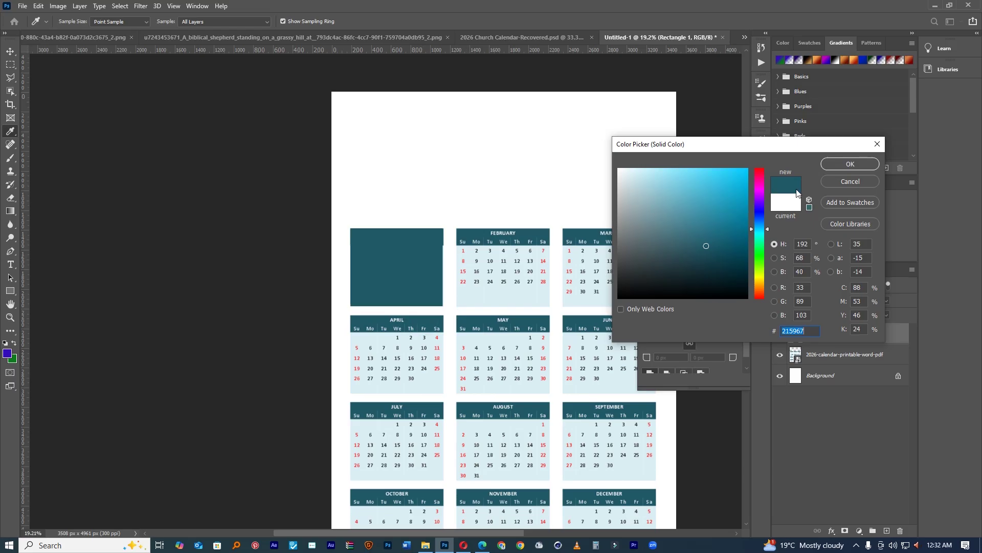
click(849, 164)
Step: Check the January rectangle on its own by temporarily hiding the calendar image layer
click(777, 356)
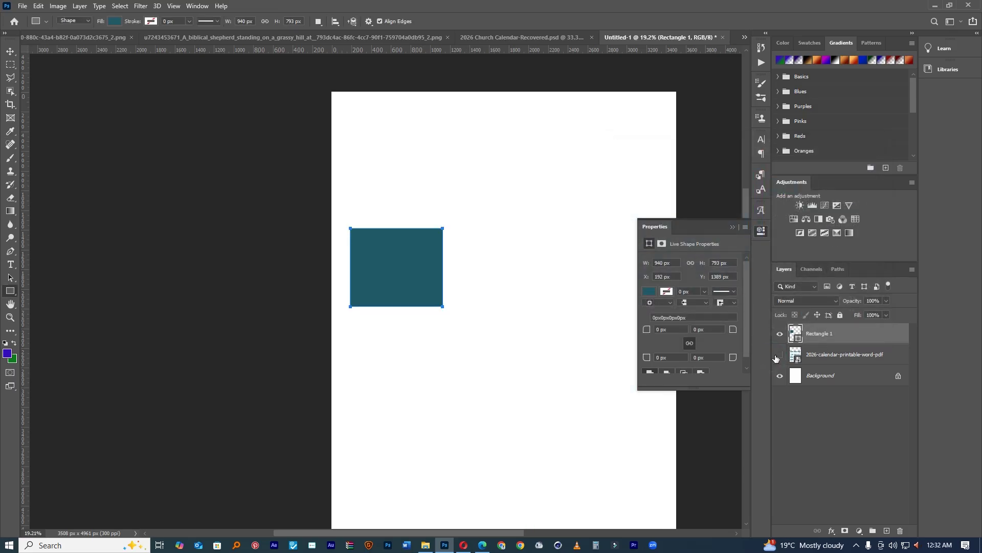
click(461, 261)
drag(487, 274, 283, 239)
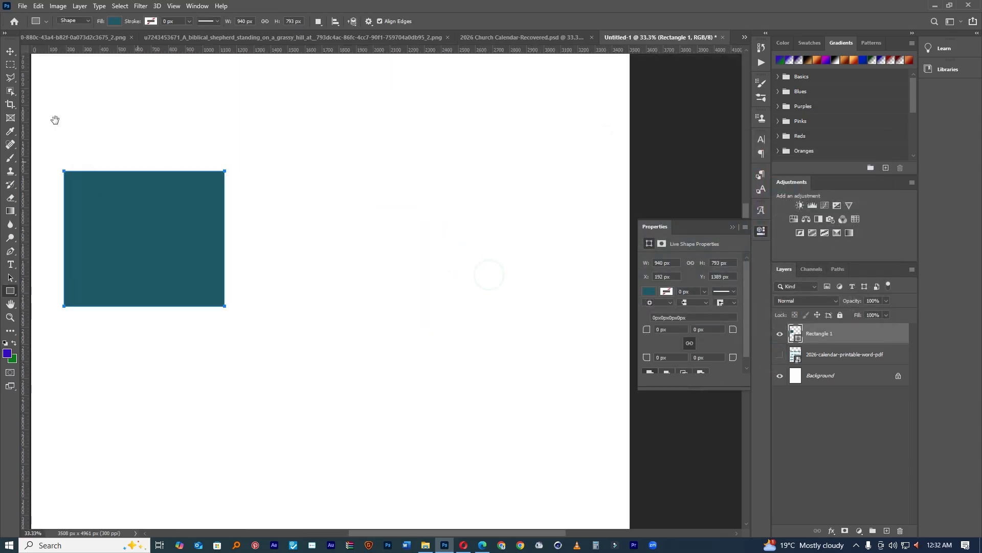
click(9, 51)
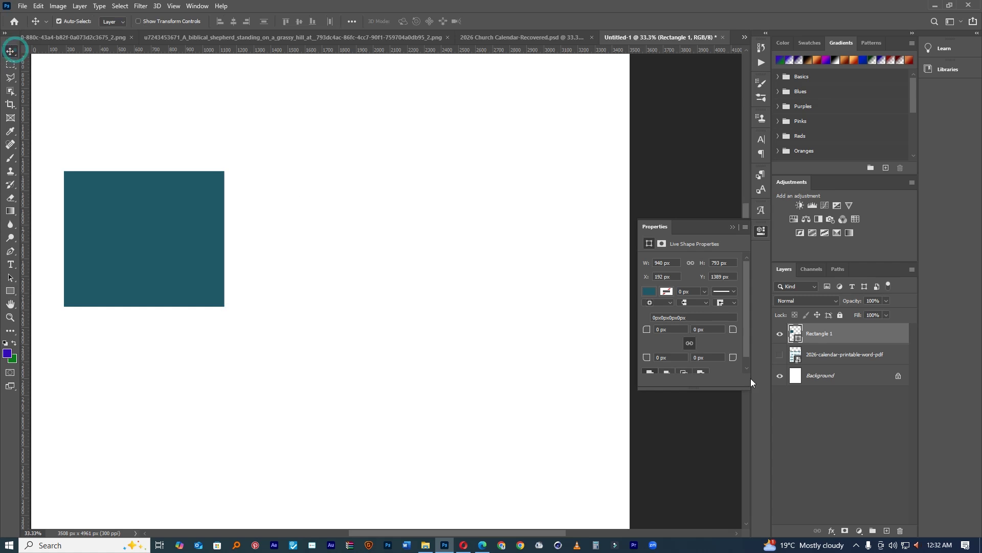
click(780, 356)
Step: Duplicate the January rectangle and place the copy over the February block
scroll(193, 221, up, 1)
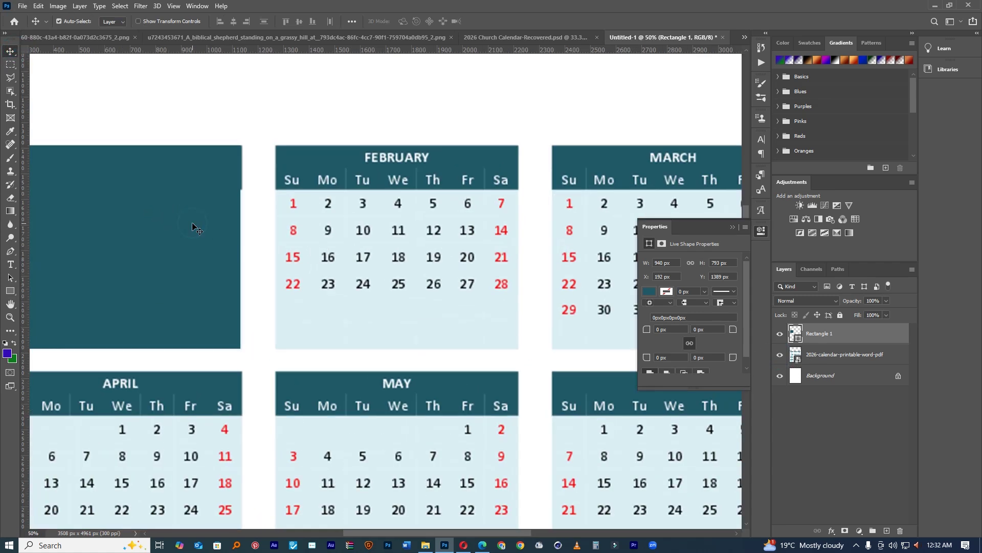
drag(193, 231, 463, 230)
key(ctrl+j)
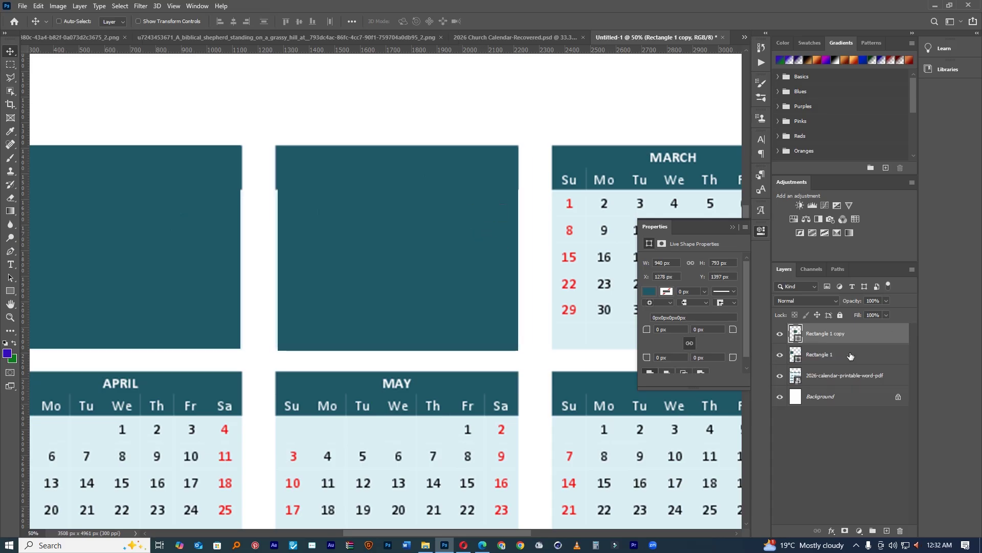
Step: Reduce the opacity of both the January and February rectangles to 74%
shift+click(849, 352)
drag(854, 302, 842, 304)
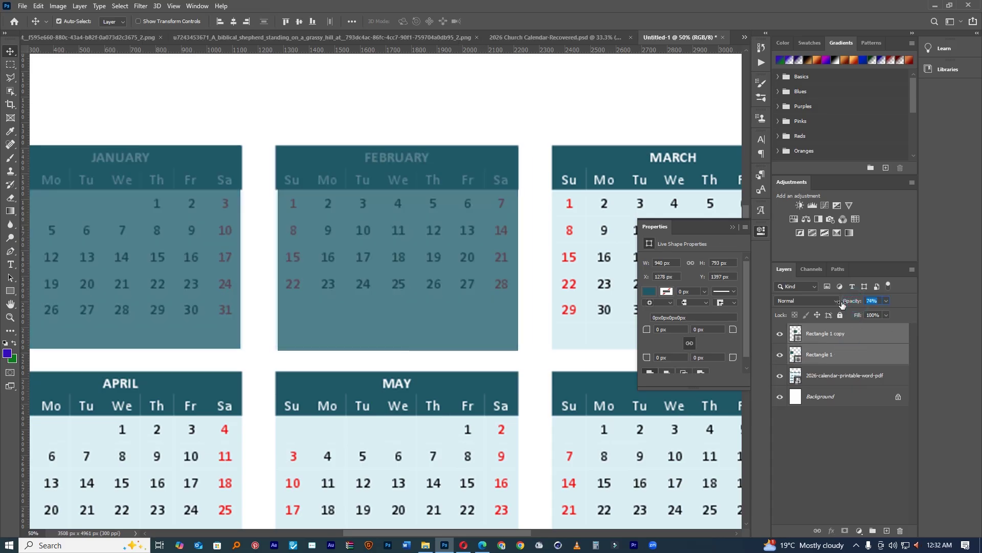
click(366, 105)
Step: Duplicate the February rectangle and place the copy over the March block
click(340, 198)
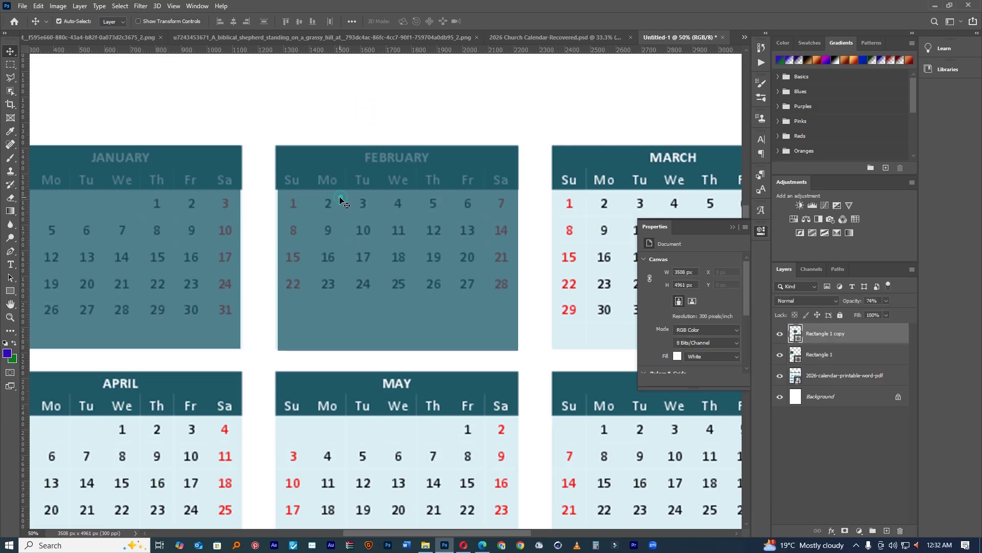
drag(341, 200, 455, 210)
scroll(456, 209, down, 5)
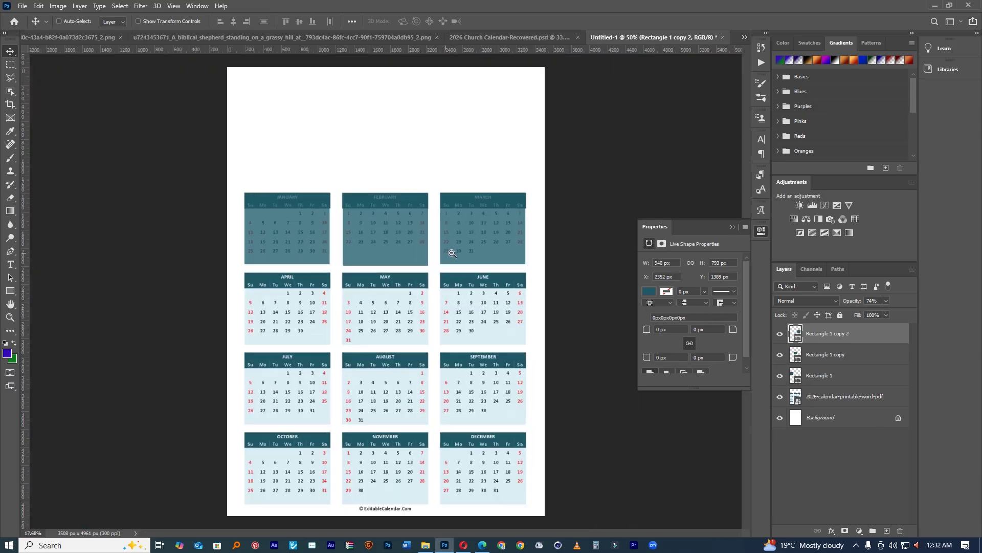
Step: Group the three month rectangles and duplicate the group downward to cover the other three rows of months
shift+click(825, 381)
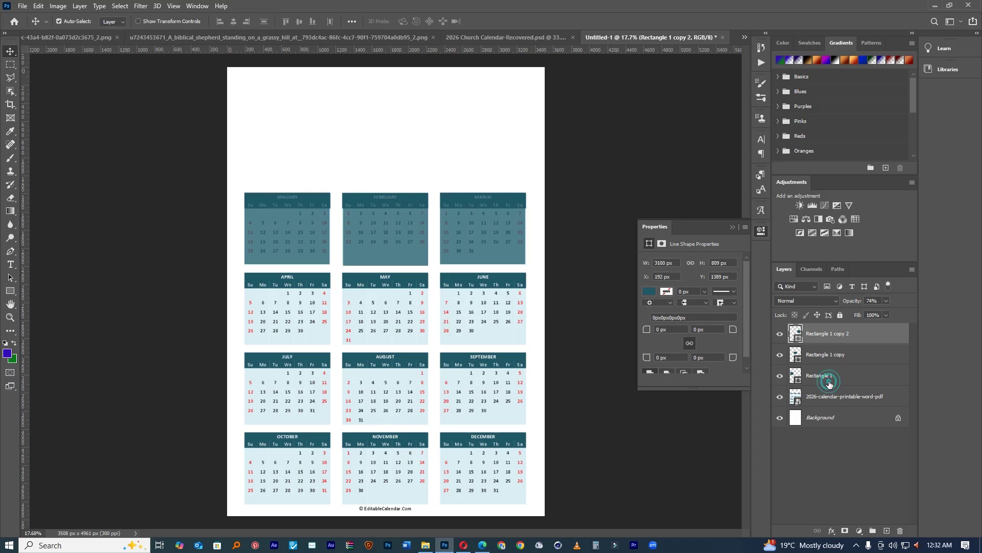
key(ctrl+g)
key(ctrl+j)
drag(348, 200, 398, 408)
Step: Compare the twelve rectangles with the month grids by hiding and showing the calendar image layer
click(779, 386)
scroll(358, 312, down, 5)
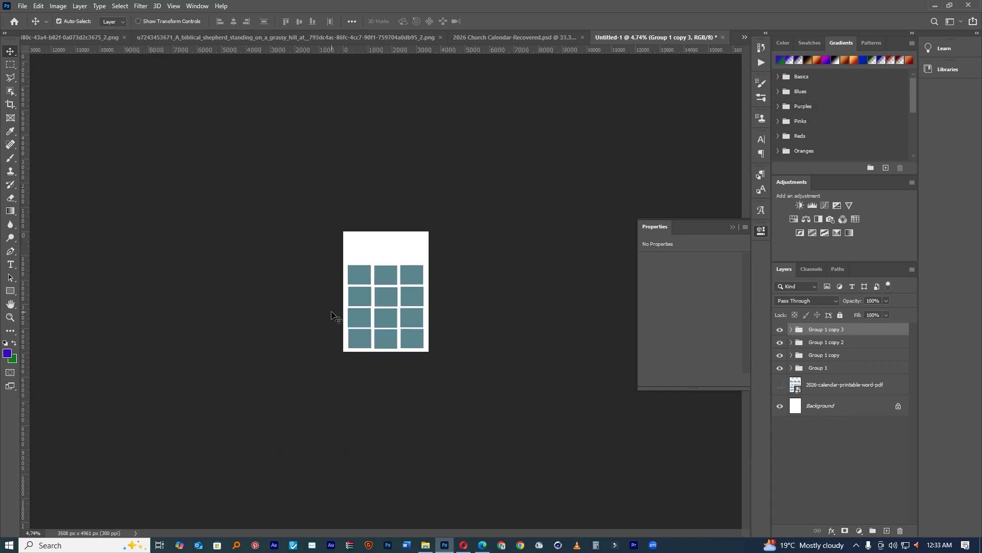
click(779, 386)
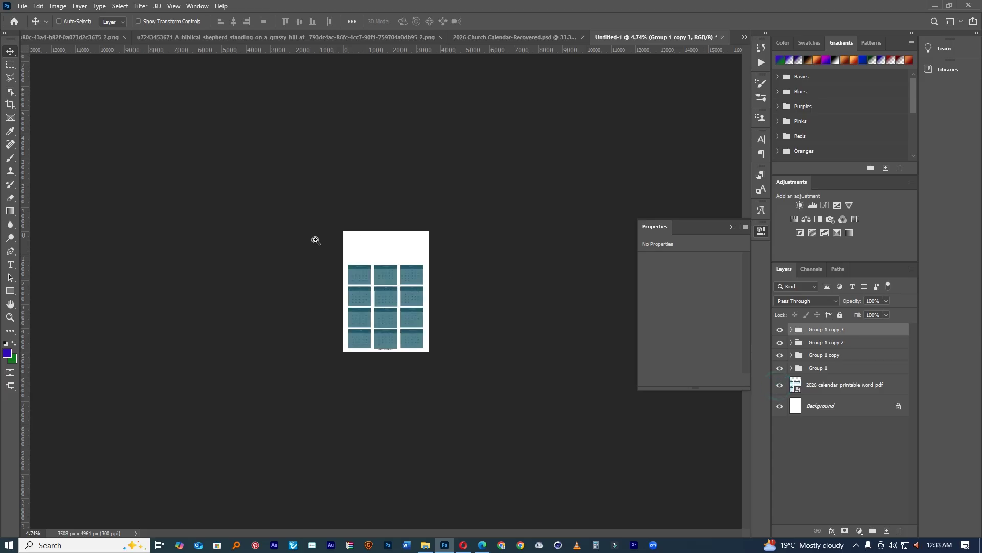
scroll(357, 276, up, 2)
scroll(356, 276, up, 3)
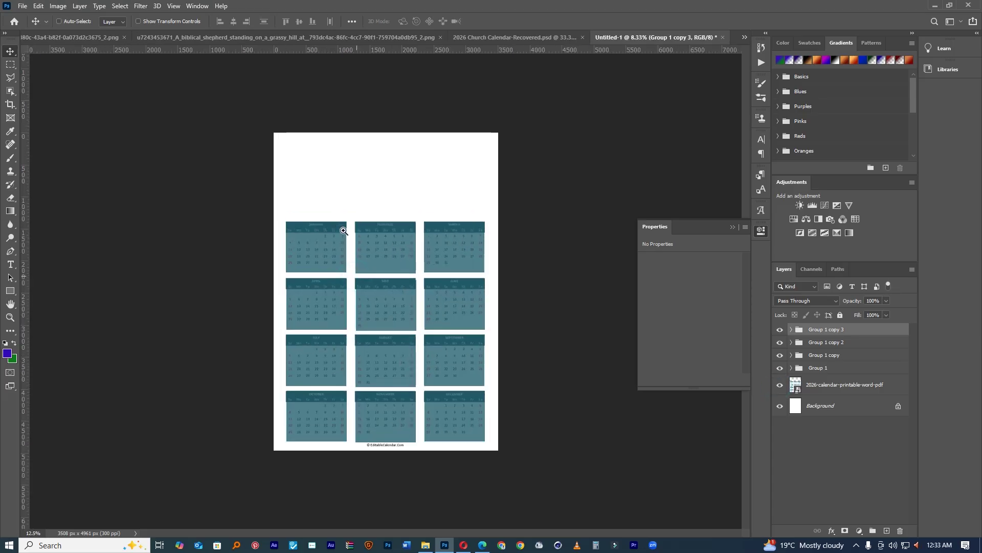
ctrl+click(298, 214)
scroll(294, 210, up, 2)
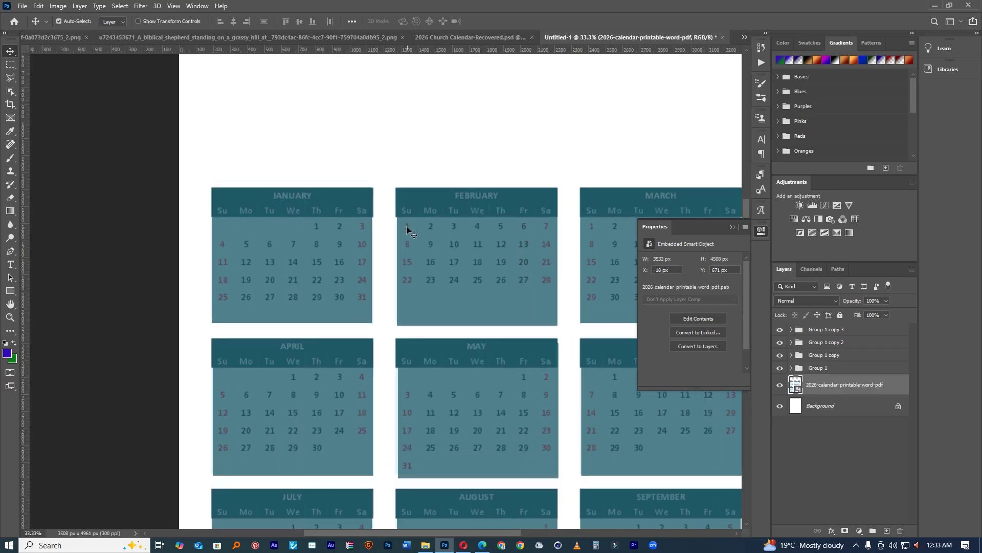
Step: Close the Untitled-1 document without saving its changes
click(722, 37)
click(488, 202)
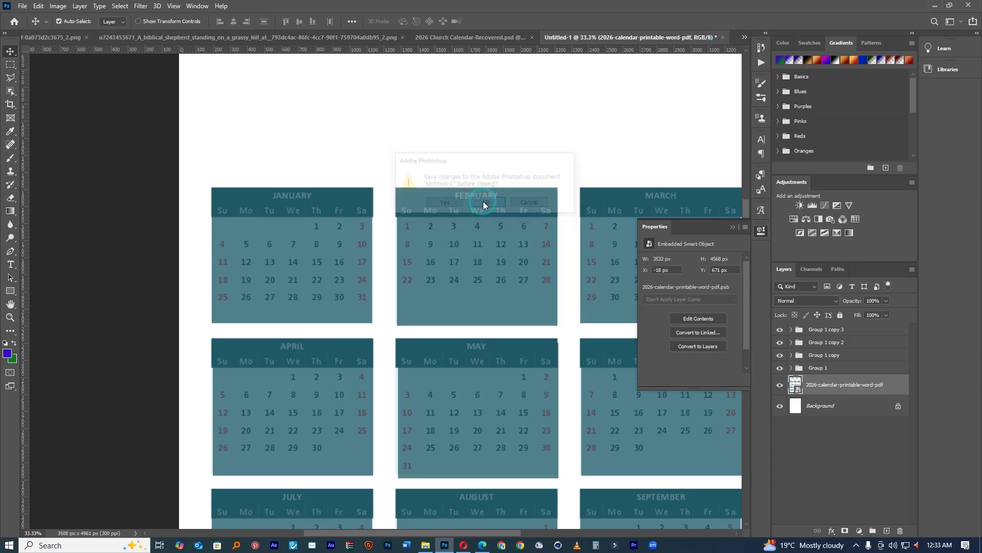
Step: Examine the month grids, weekday headings and dates in the 2026 church calendar file up close and as a whole
scroll(430, 251, up, 4)
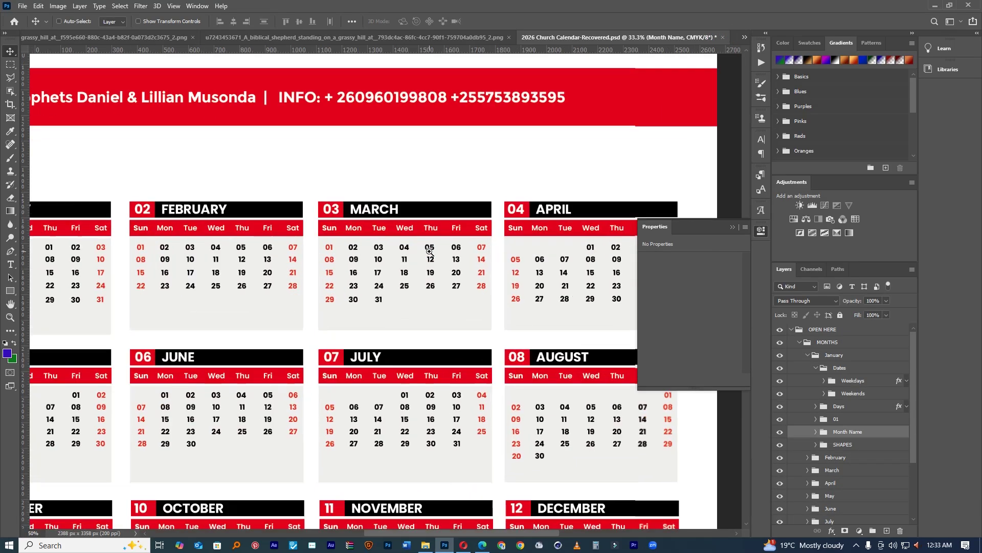
scroll(429, 251, down, 5)
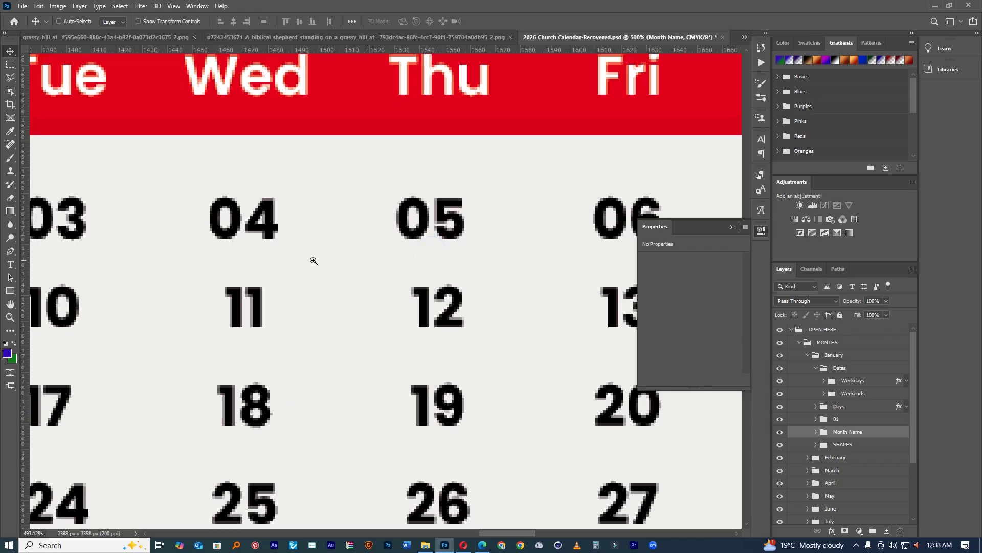
scroll(329, 263, down, 1)
scroll(333, 264, up, 2)
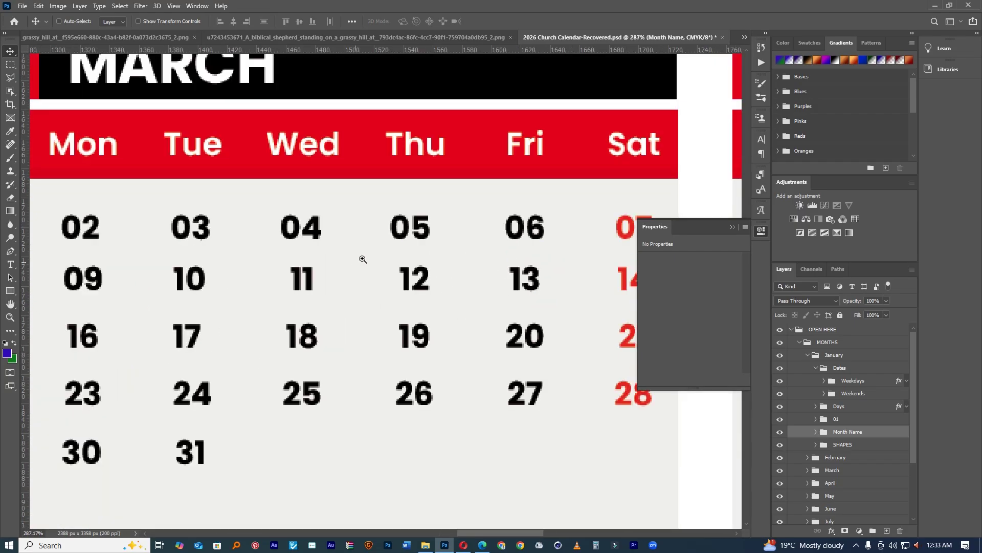
scroll(361, 259, down, 4)
scroll(358, 263, up, 3)
scroll(357, 262, down, 5)
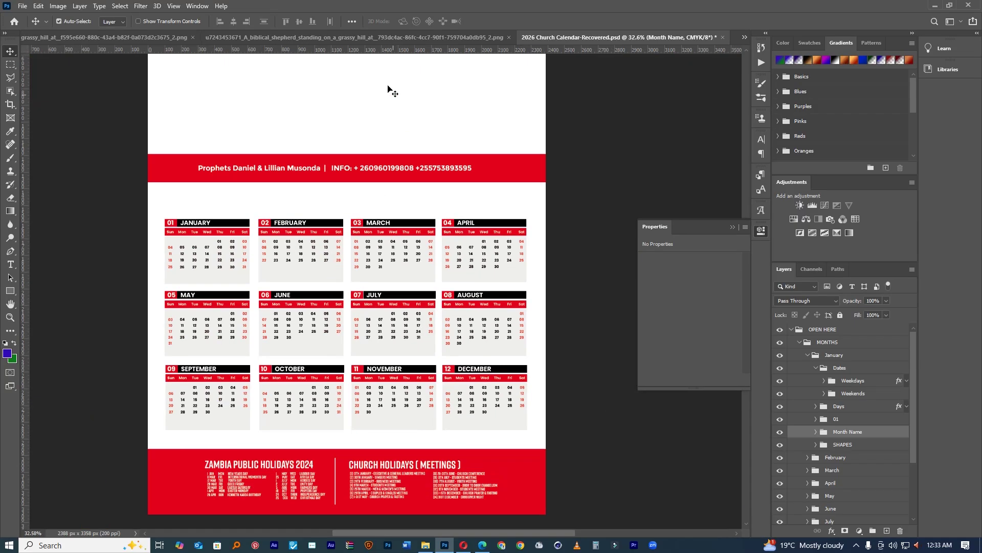
Step: Switch the ruler units of the church calendar document to millimeters
right_click(371, 49)
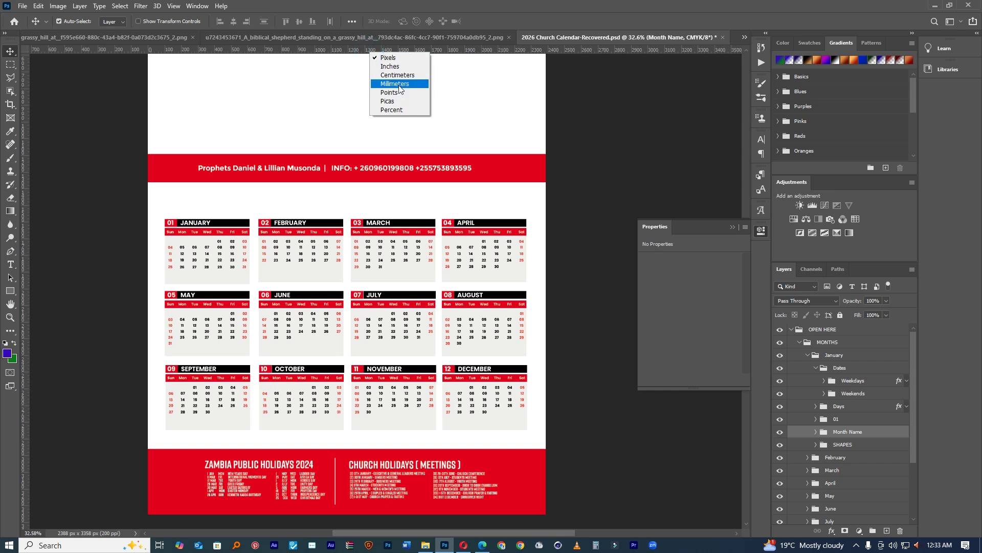
click(399, 83)
scroll(329, 282, down, 3)
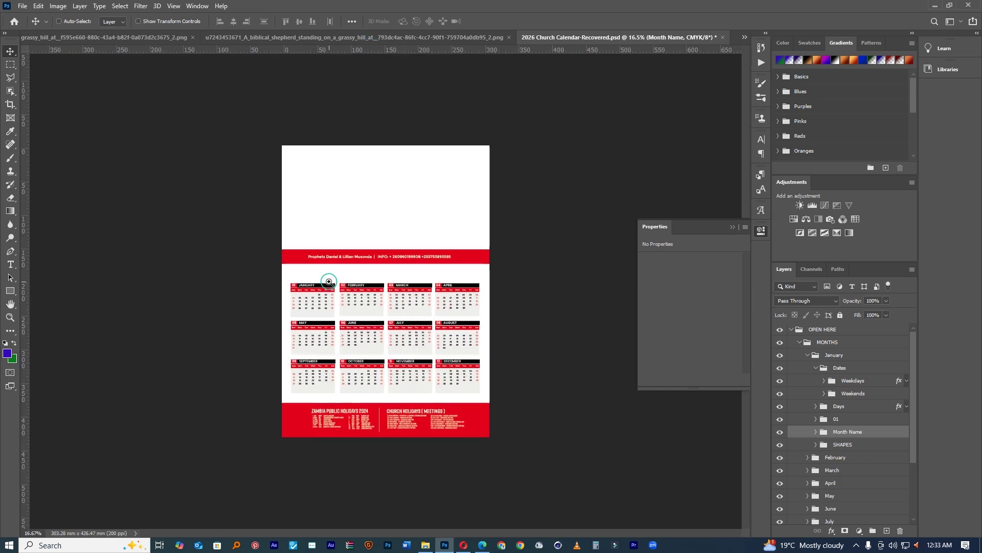
scroll(385, 296, down, 3)
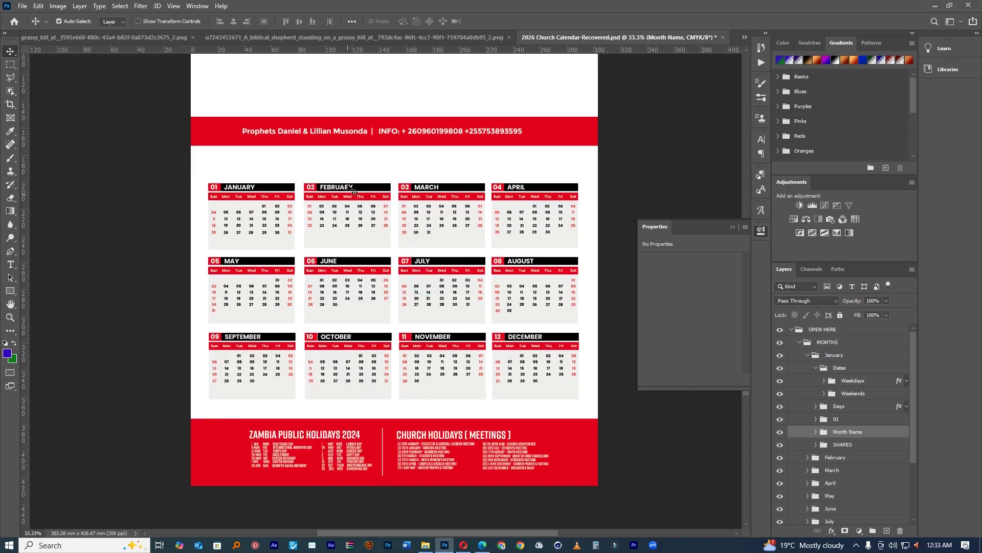
Step: Delete the red contact banner and its text above the month grids
click(288, 98)
drag(479, 159, 259, 109)
key(Delete)
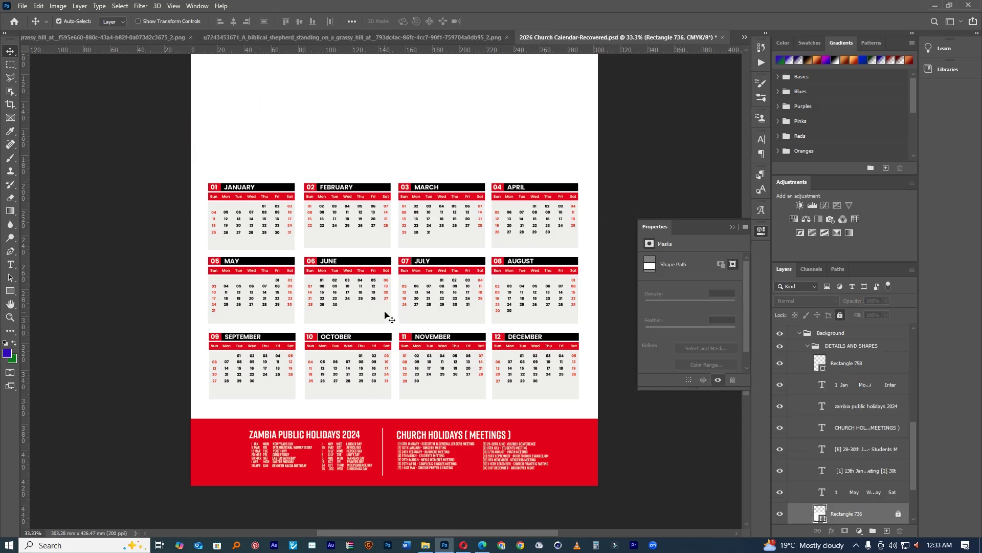
key(ctrl+z)
key(ctrl+shift+z)
Step: Examine the church calendar layout, from the blank upper area through the month grids to the holidays footer
key(ctrl+minus)
key(ctrl+minus)
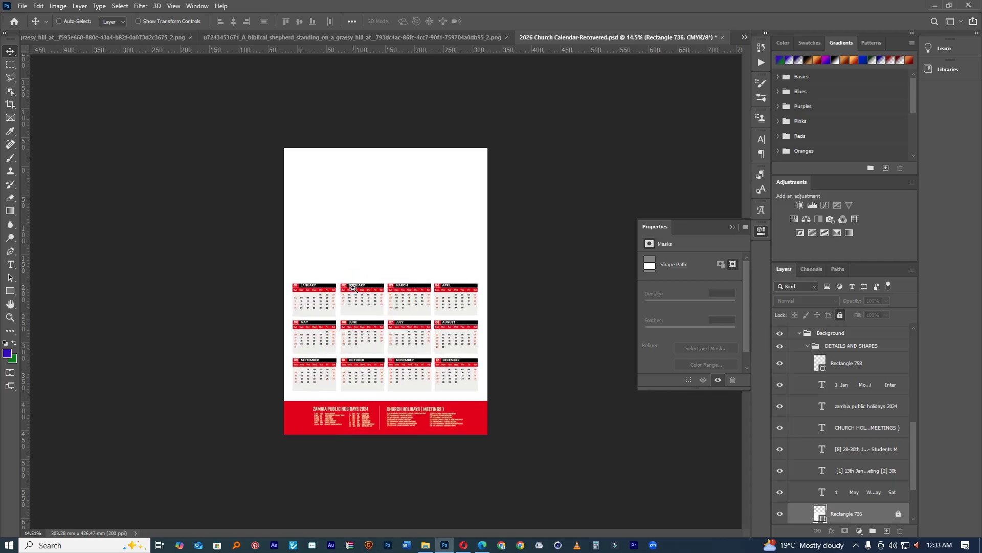
key(ctrl+plus)
key(ctrl)
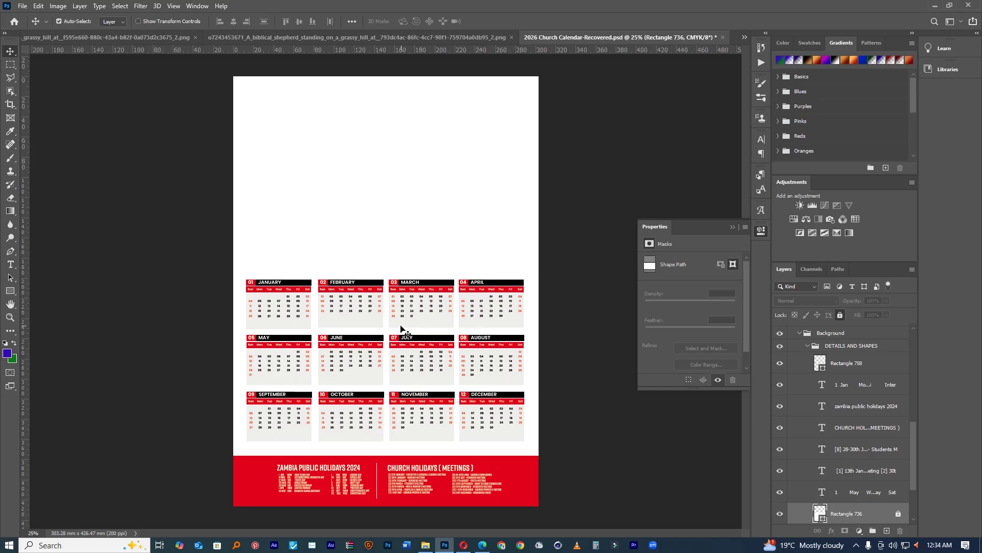
click(389, 279)
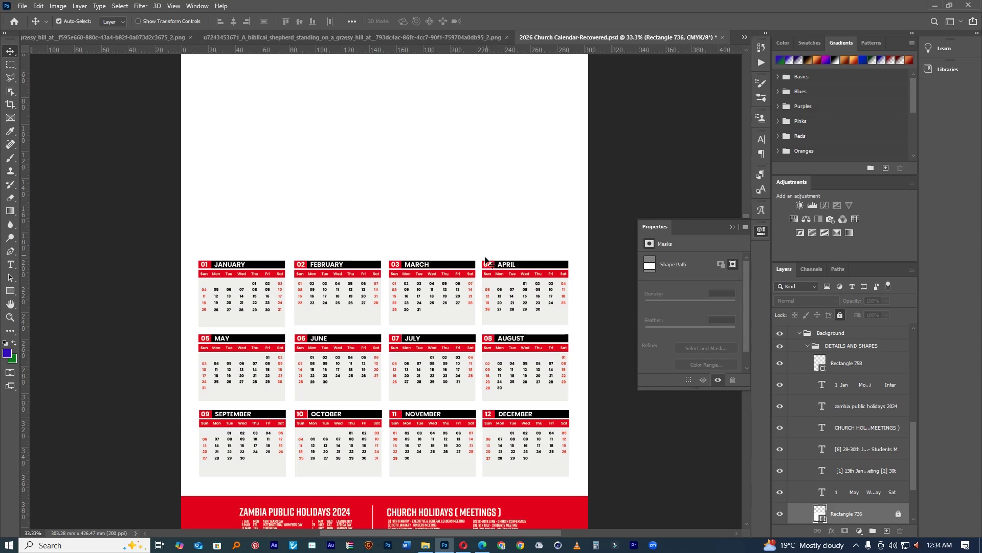
scroll(487, 264, up, 5)
scroll(486, 271, down, 4)
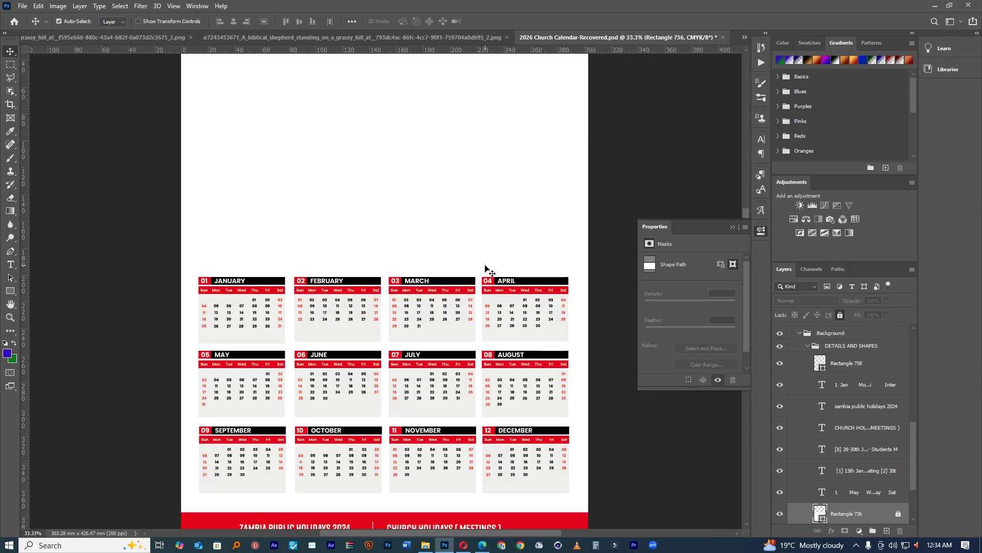
scroll(487, 270, down, 6)
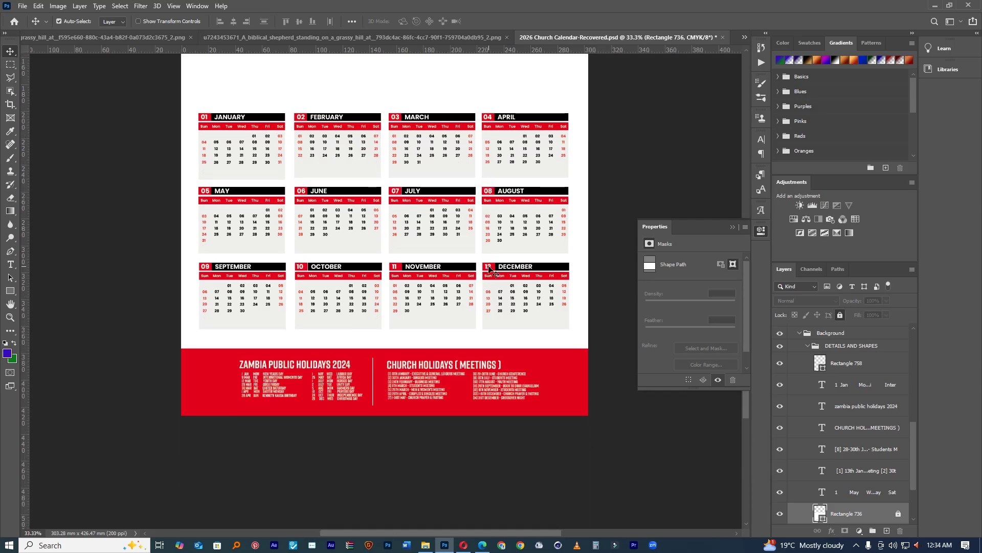
scroll(489, 270, down, 1)
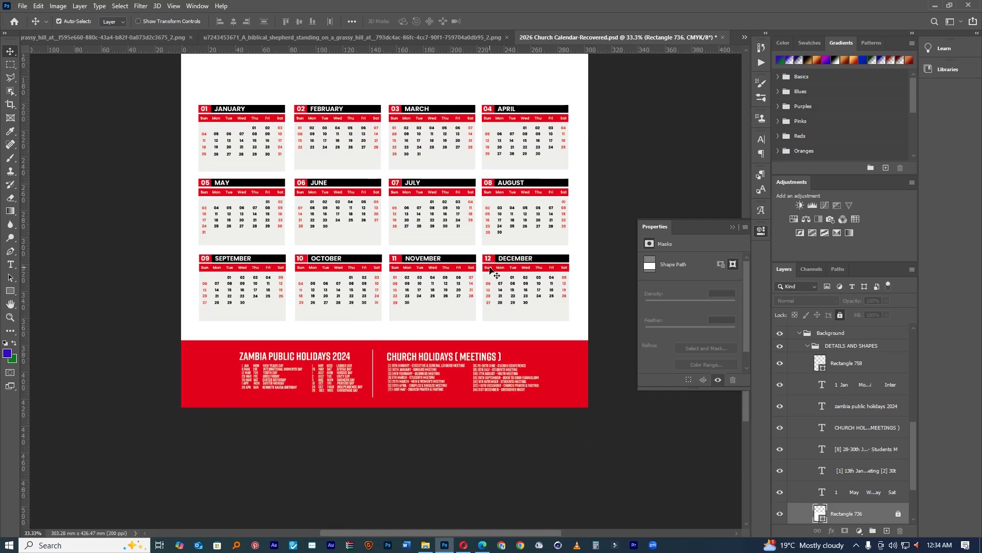
scroll(491, 276, down, 1)
scroll(441, 277, up, 3)
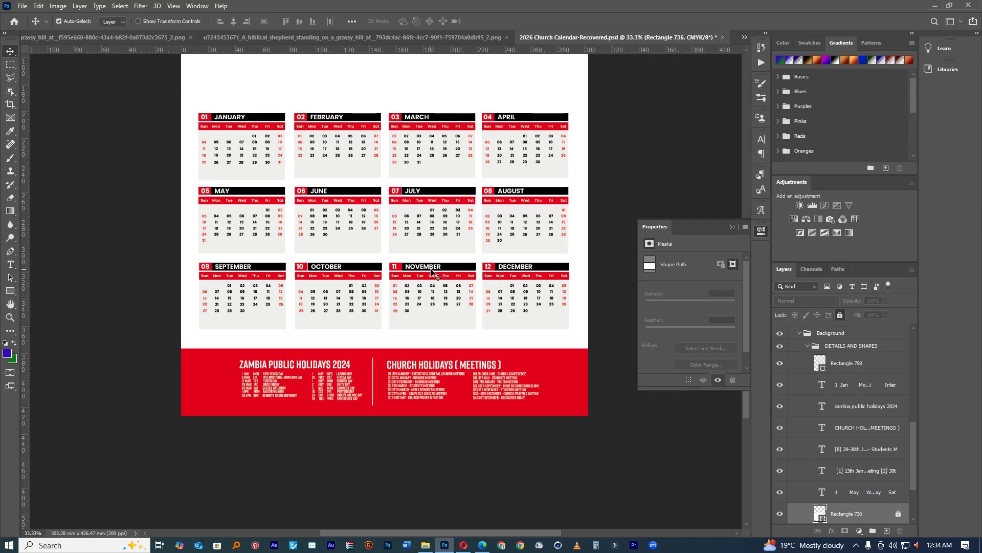
Step: Collapse the MONTHS and DETAILS AND SHAPES layer groups, keeping the Background group expanded
scroll(783, 346, up, 10)
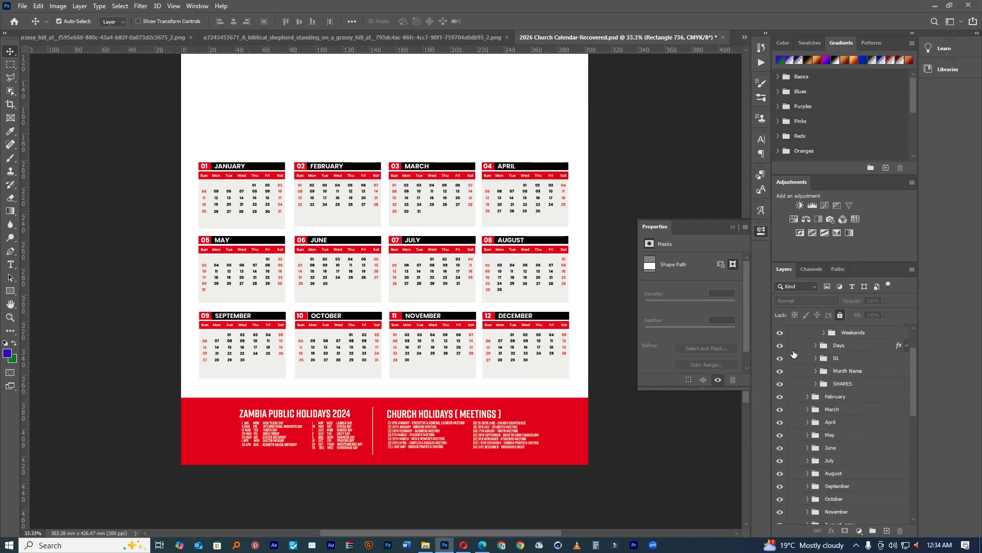
click(792, 334)
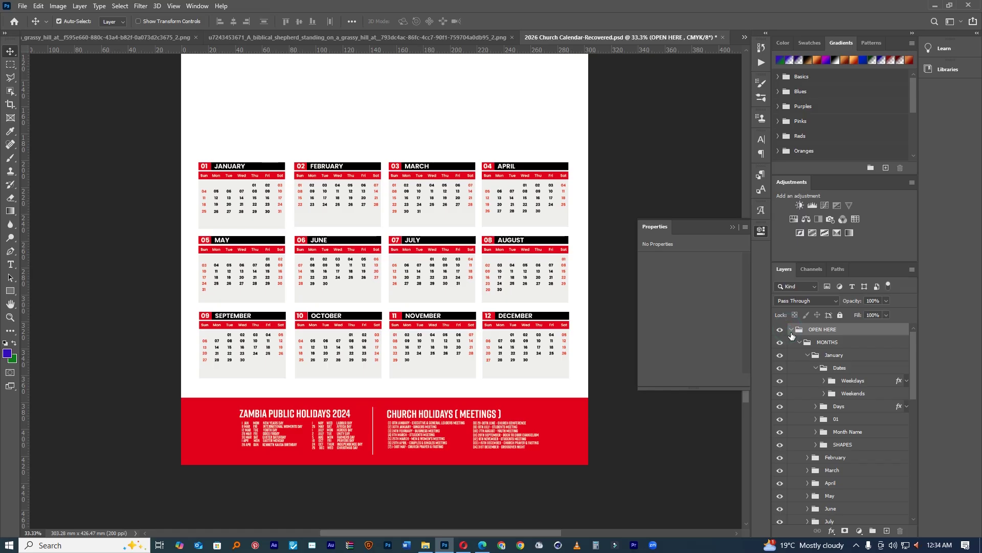
click(791, 335)
click(791, 334)
click(801, 344)
click(799, 355)
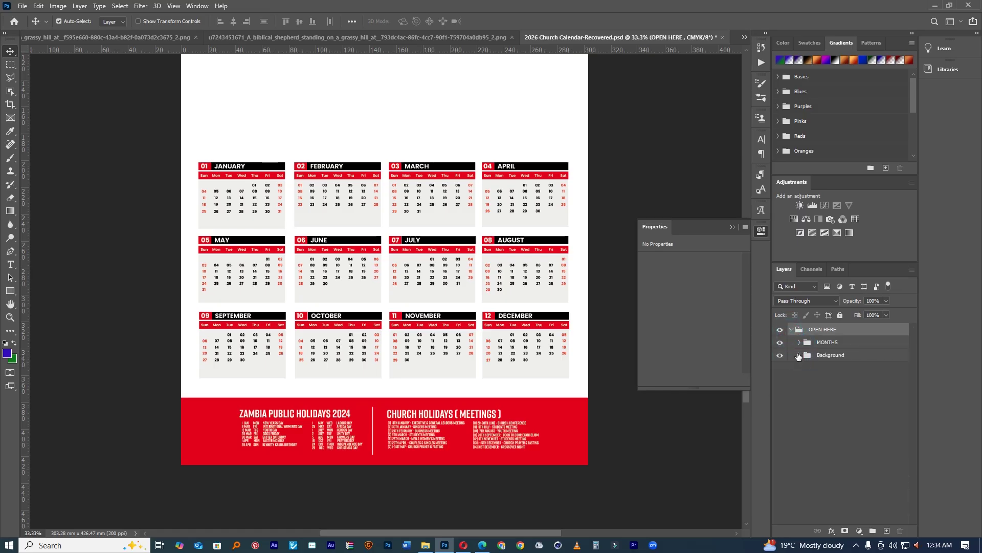
click(798, 356)
click(808, 369)
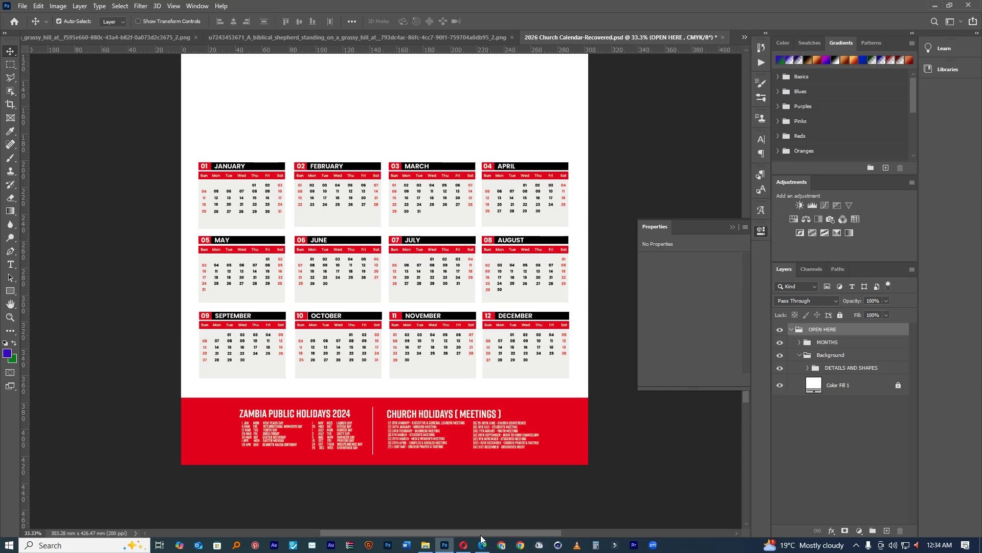
Step: Look through the Downloads and Pictures folders for background artwork, then return to the church calendar document
click(431, 547)
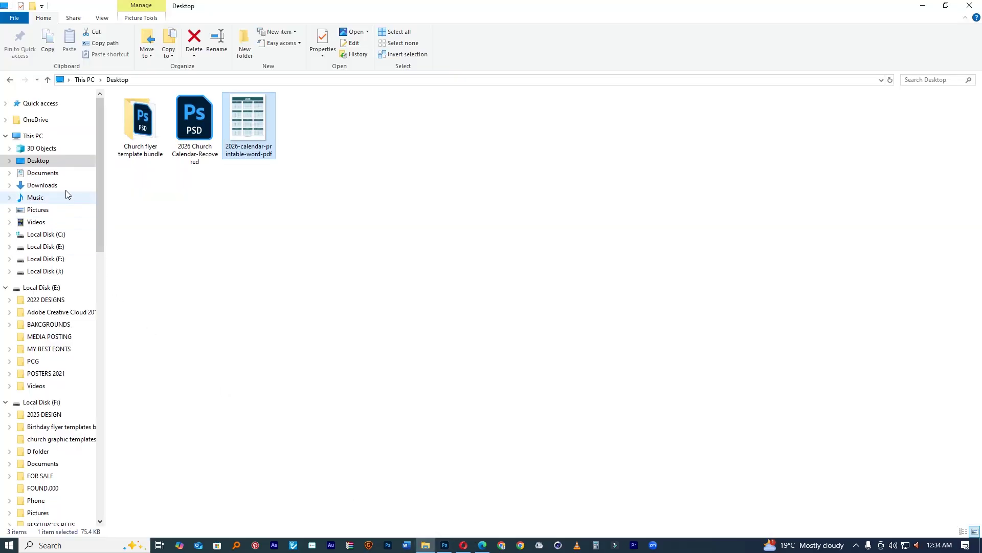
click(42, 185)
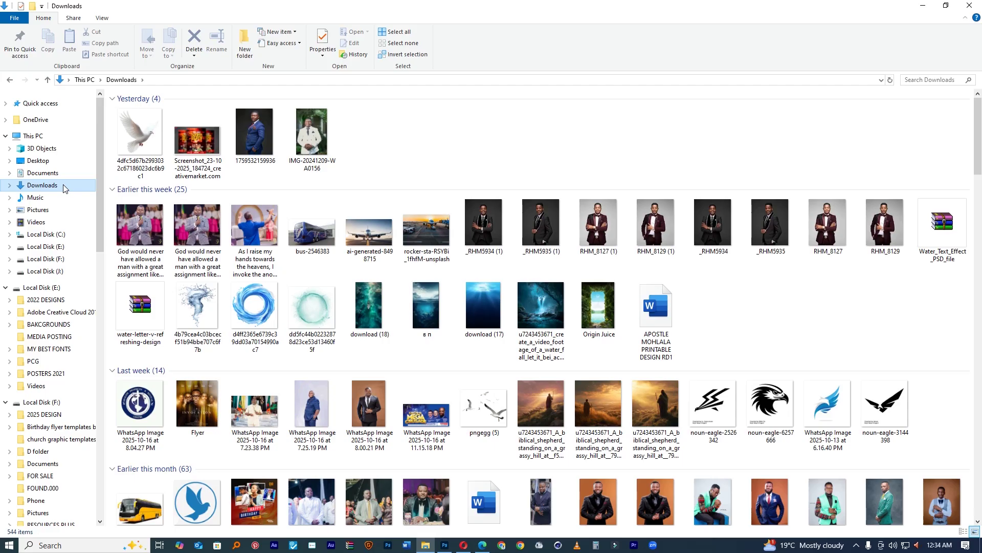
click(56, 211)
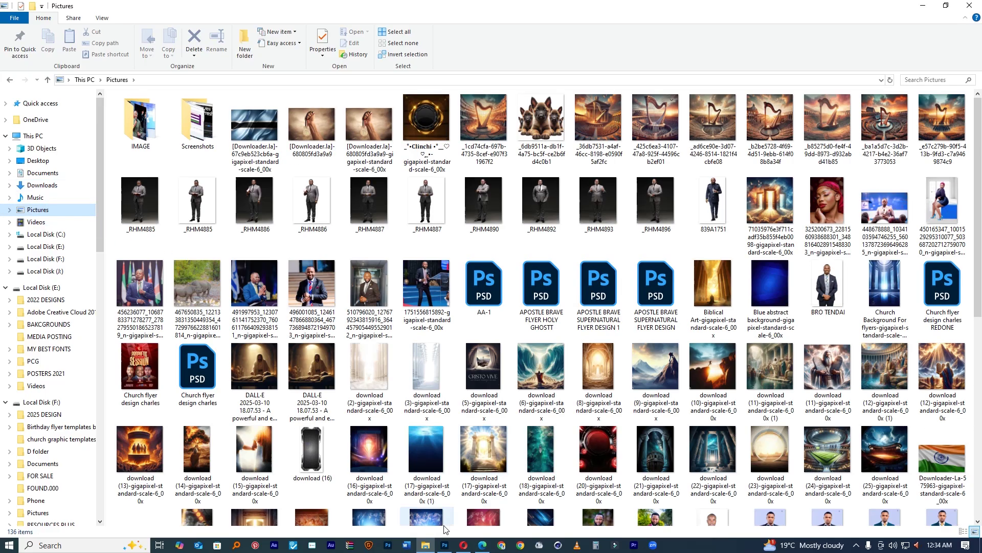
click(443, 545)
click(442, 547)
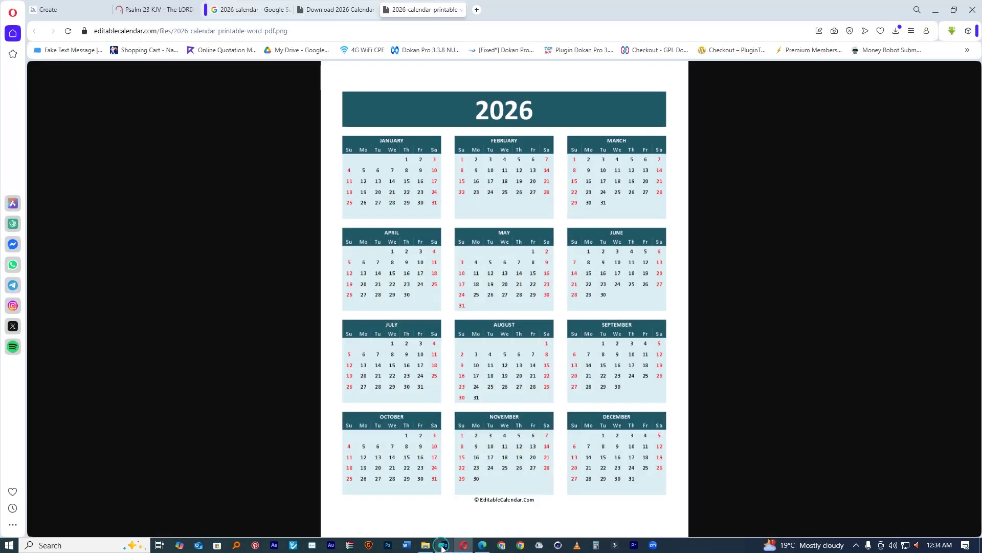
click(443, 546)
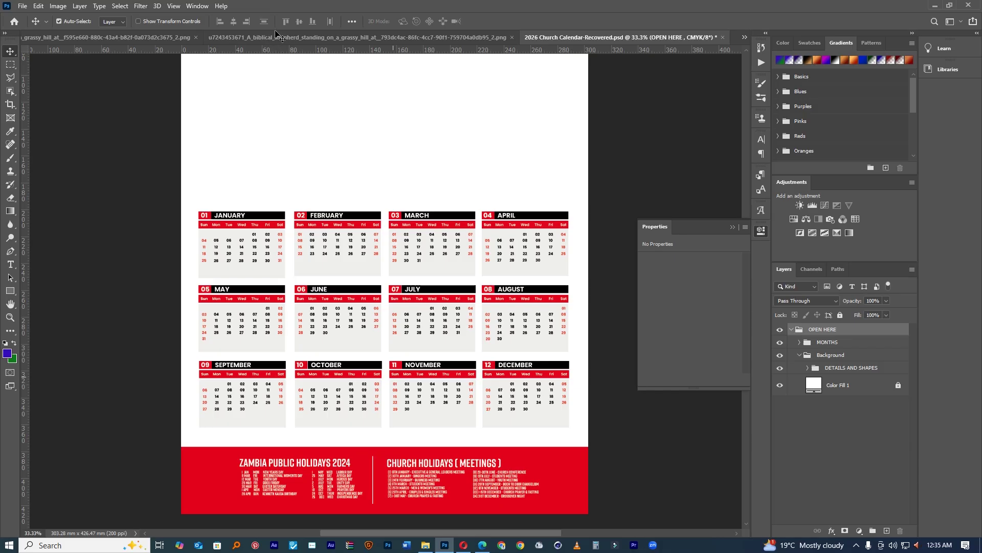
Step: Duplicate the background layer of the shepherd image with golden grass and convert the copy to a smart object
key(ctrl+Tab)
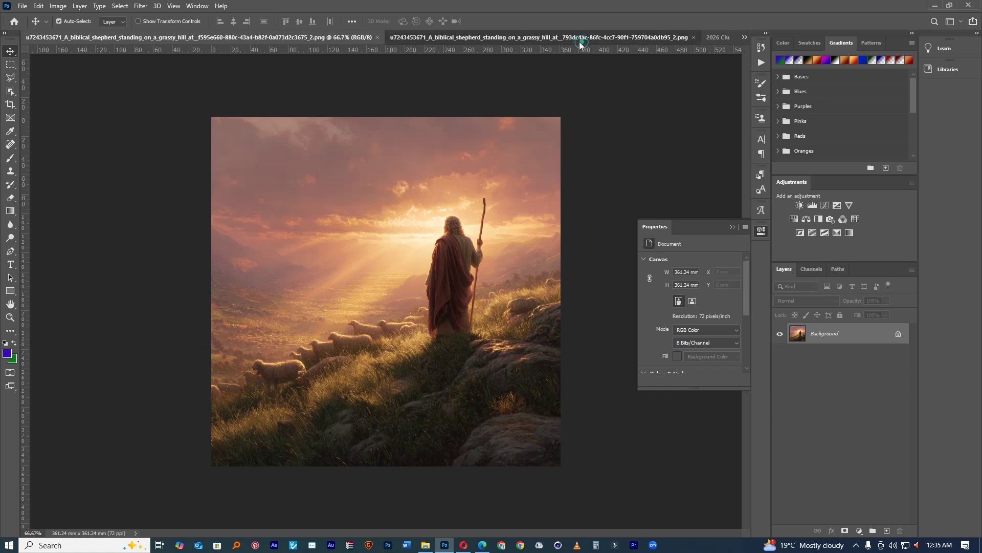
click(673, 38)
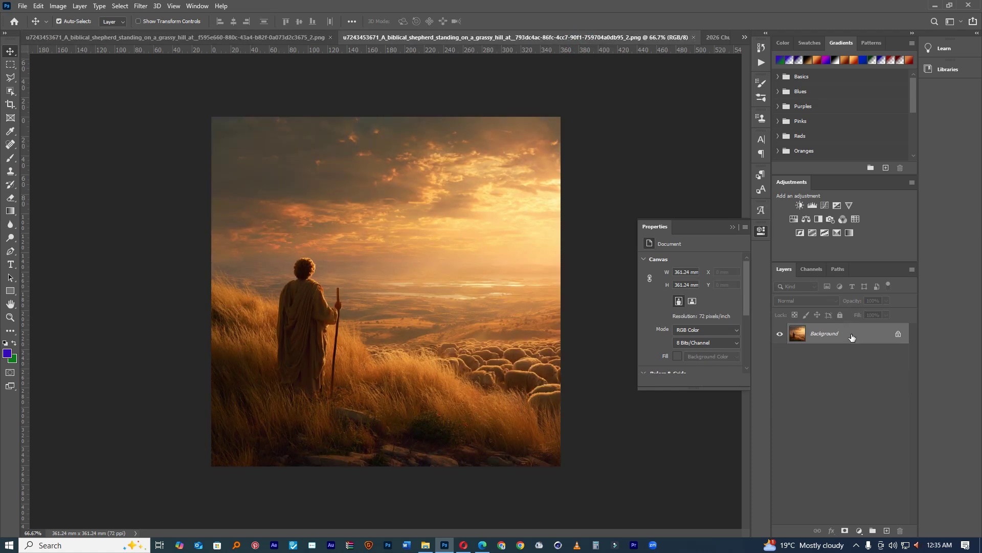
key(ctrl+j)
right_click(881, 334)
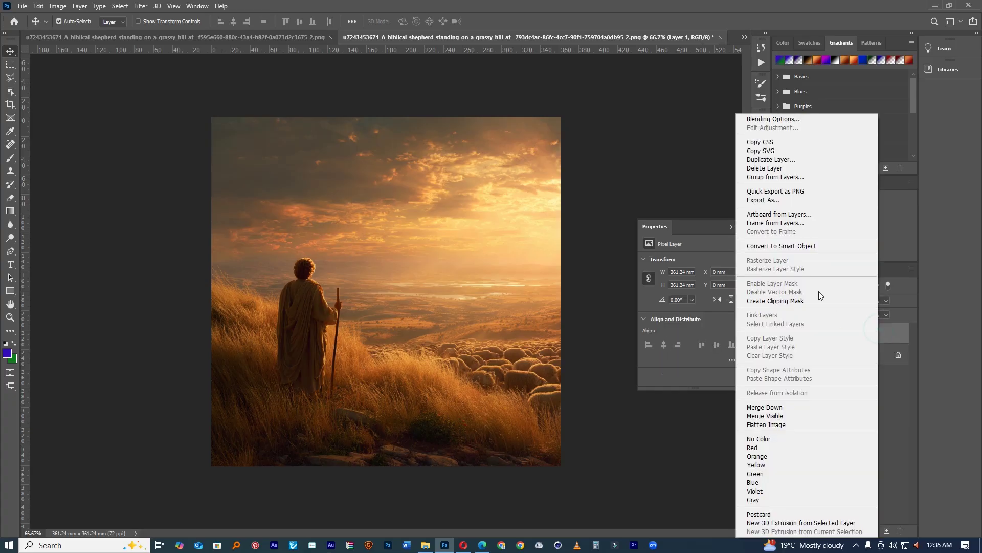
click(794, 248)
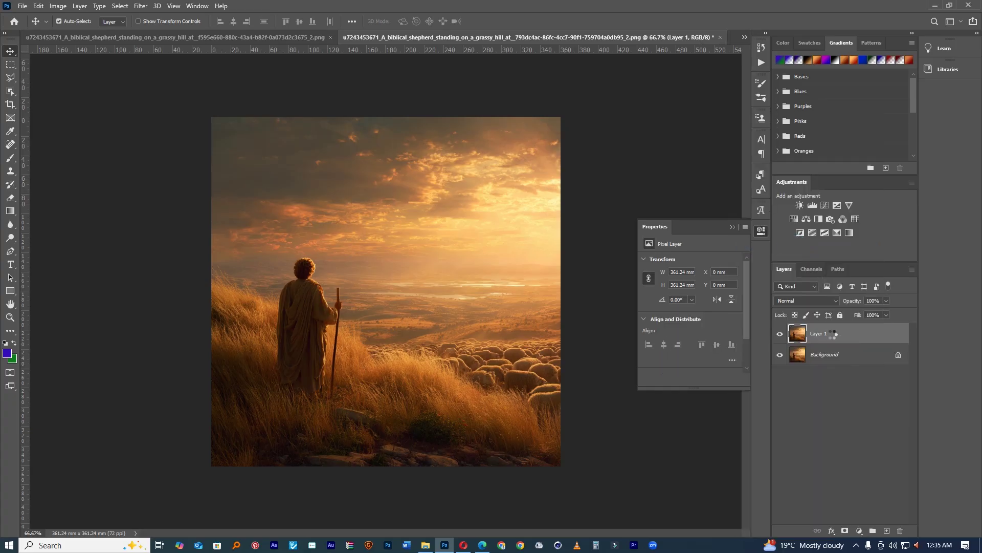
Step: Close the other shepherd images and copy the smart object from the remaining one into the 2026 Church Calendar document
click(265, 35)
click(377, 37)
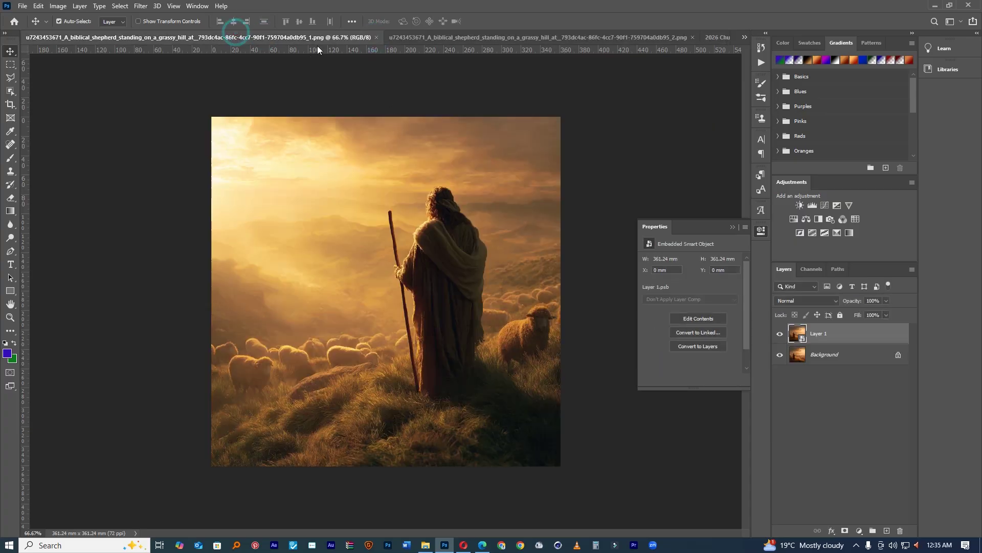
click(377, 37)
drag(824, 333, 412, 163)
key(ctrl+0)
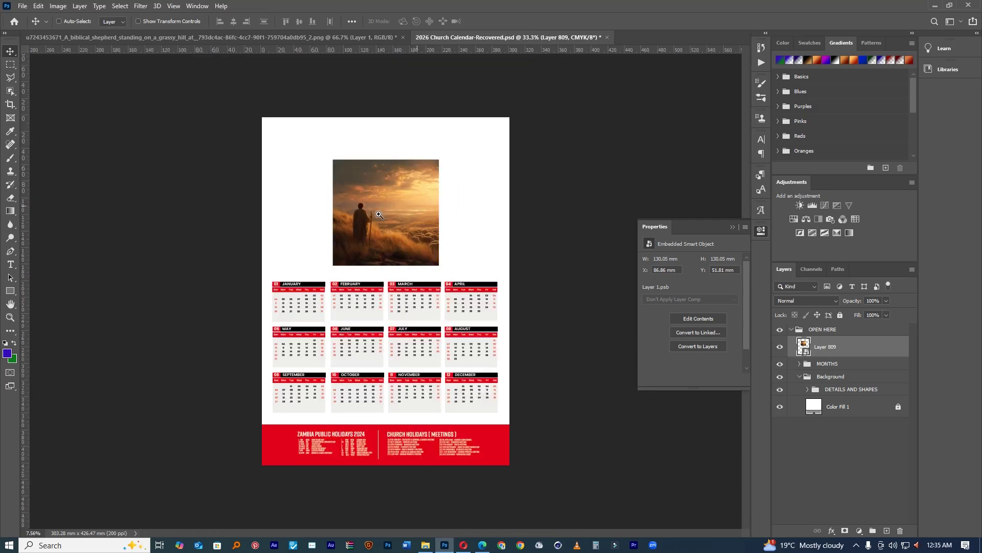
Step: Move the shepherd layer into the Background group above DETAILS AND SHAPES and put it in a new group named Design
drag(838, 353, 836, 387)
key(ctrl+g)
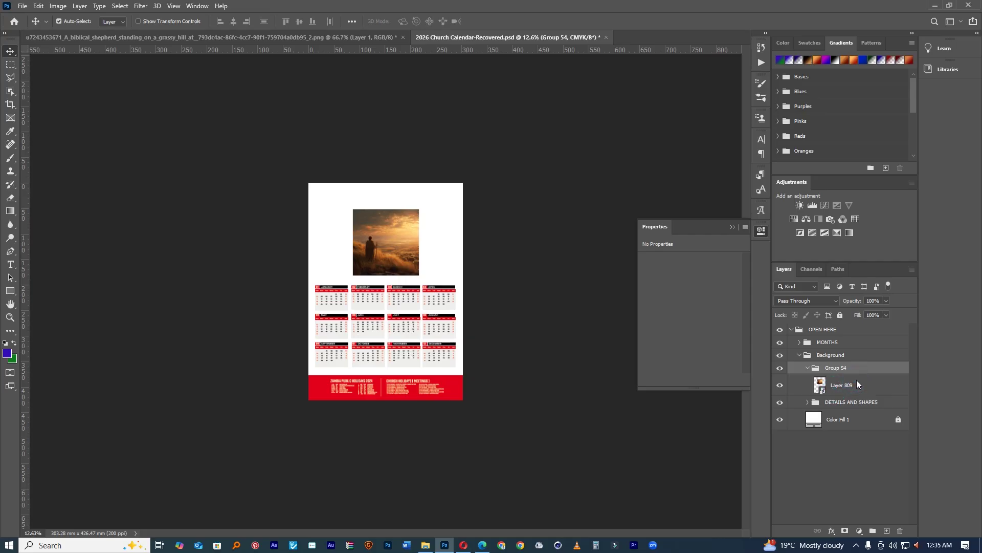
text(Design)
Step: Enlarge the shepherd image to about 309 mm square and position it across the full width of the calendar's upper area
click(858, 384)
key(ctrl+t)
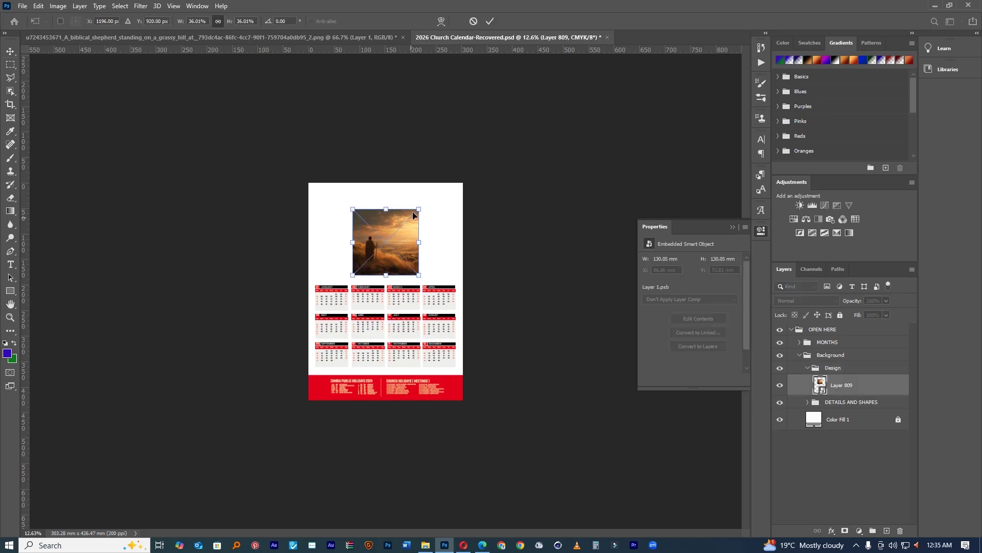
drag(421, 207, 487, 179)
click(487, 20)
ctrl+click(413, 225)
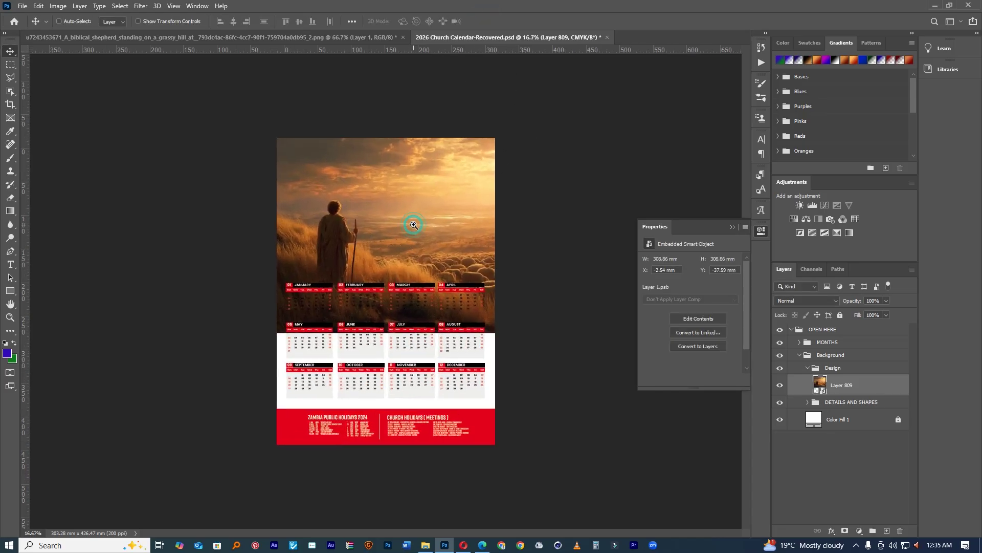
ctrl+click(394, 238)
drag(380, 220, 377, 182)
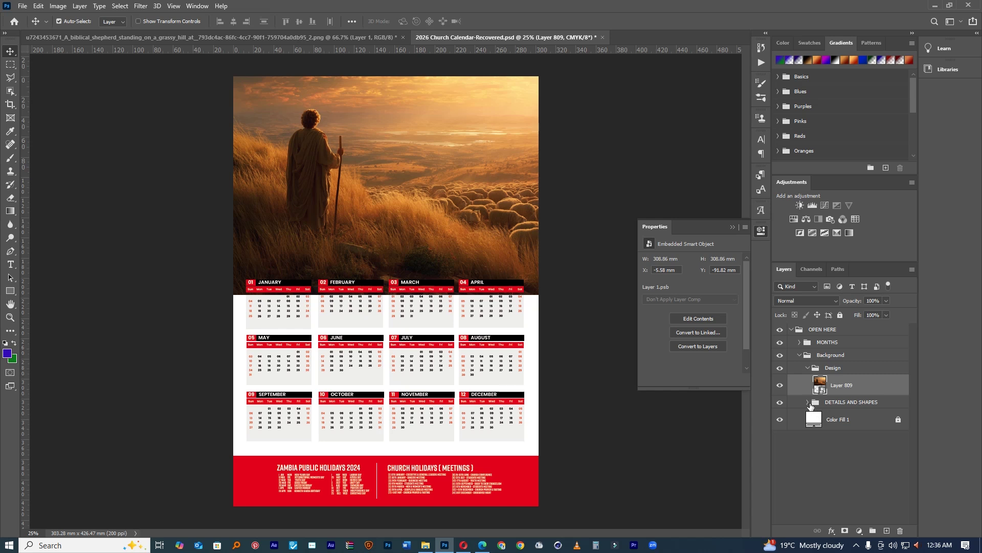
Step: Hide the DETAILS AND SHAPES group and move the shepherd layer out of Design to just above the white fill layer
click(828, 404)
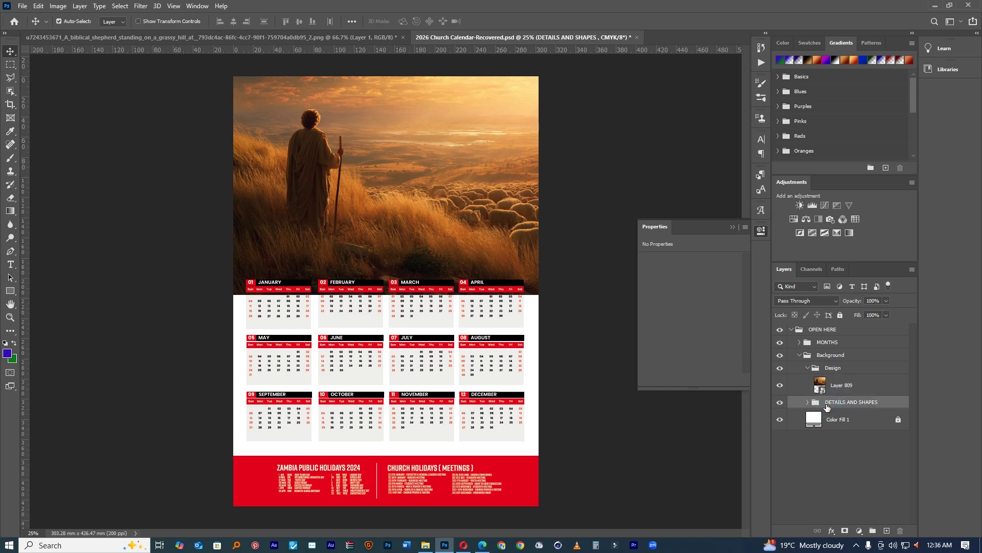
click(807, 402)
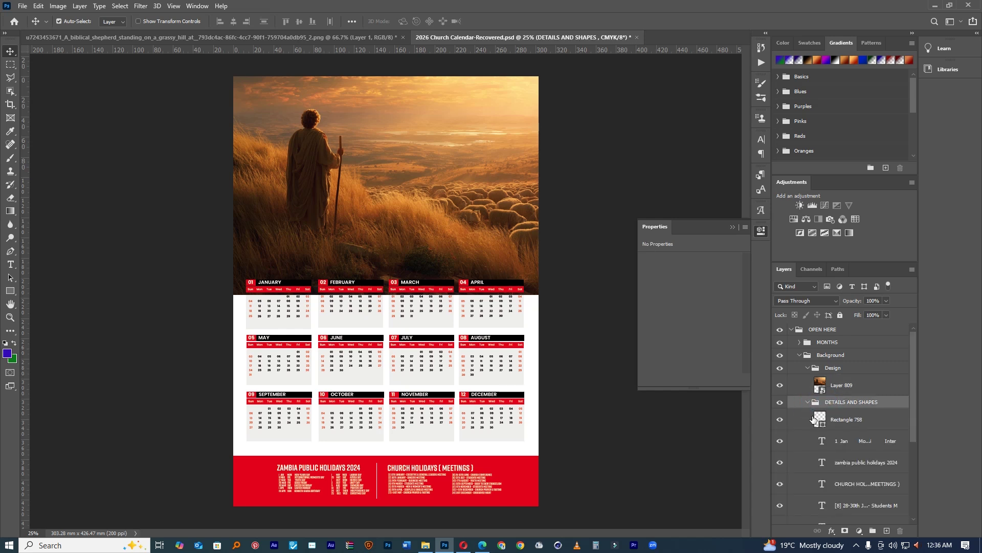
click(786, 404)
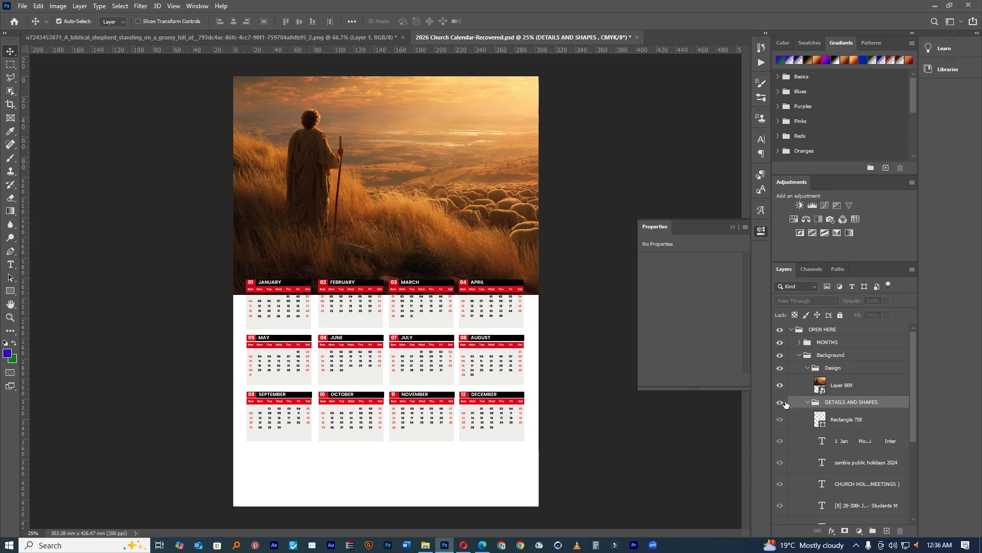
click(786, 405)
click(786, 404)
click(808, 403)
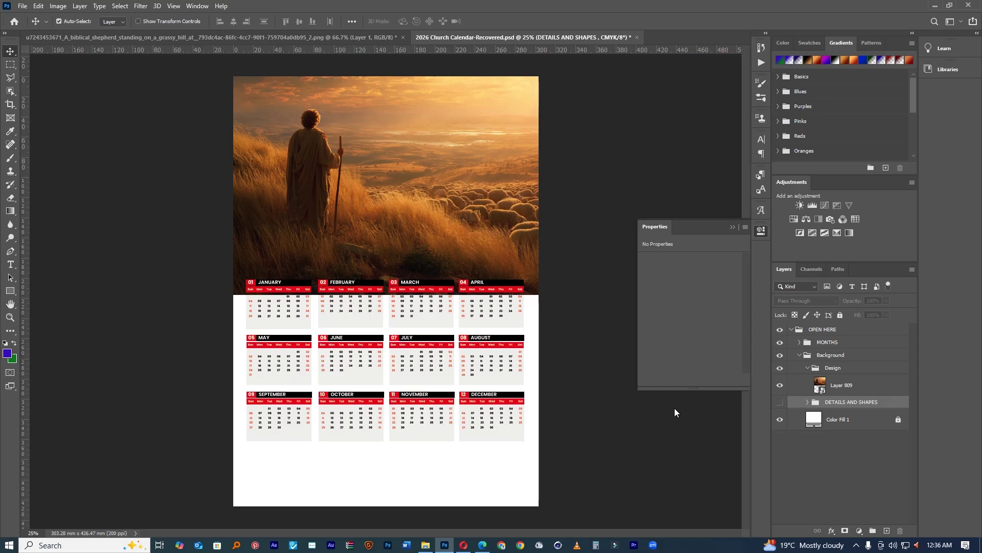
click(837, 388)
drag(843, 390, 825, 413)
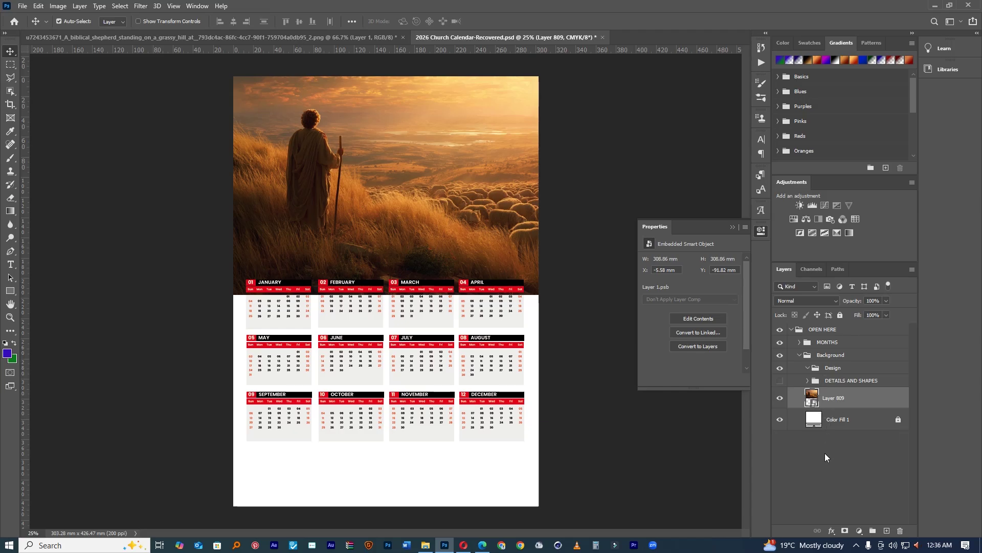
Step: Set the foreground colour to pale yellow #ffe8b1, based on a colour sampled from the bright sky
click(7, 353)
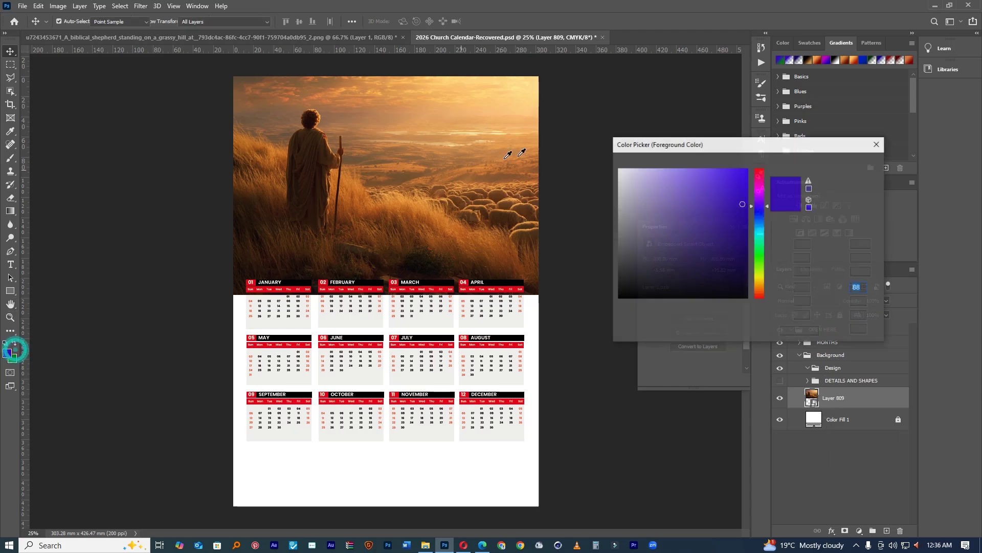
click(520, 81)
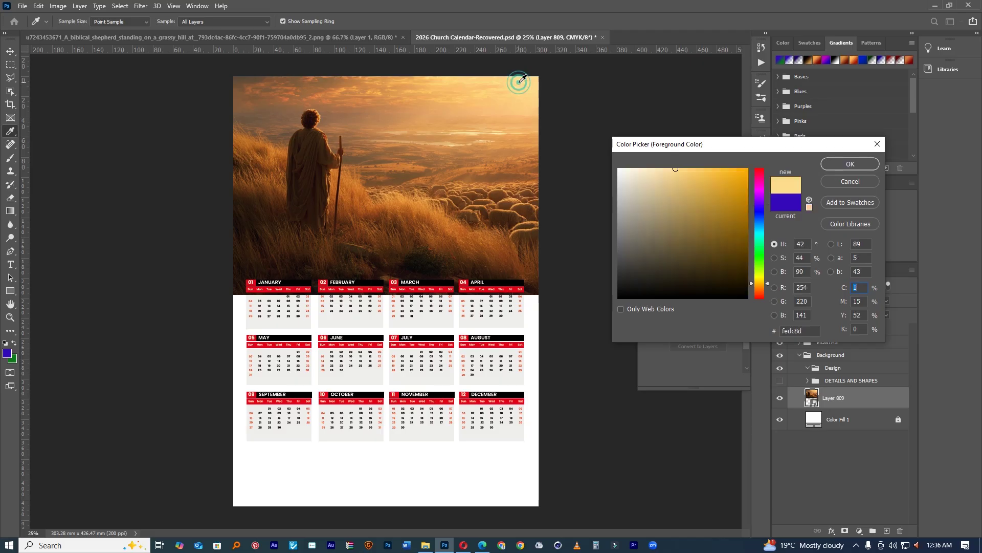
drag(659, 173, 658, 167)
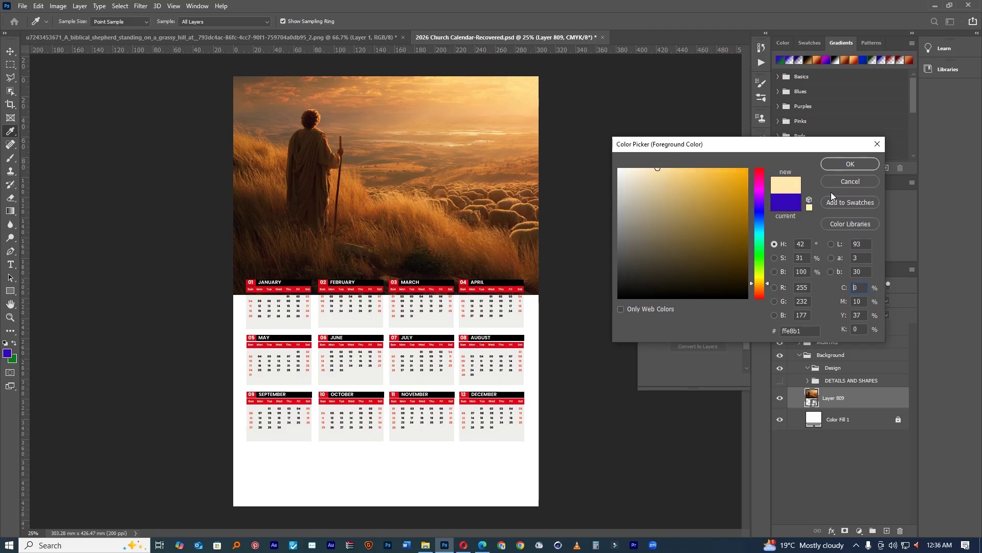
click(854, 165)
Step: Add a pale yellow #ffe7b1 solid colour fill layer directly above the white Color Fill 1 layer
click(859, 530)
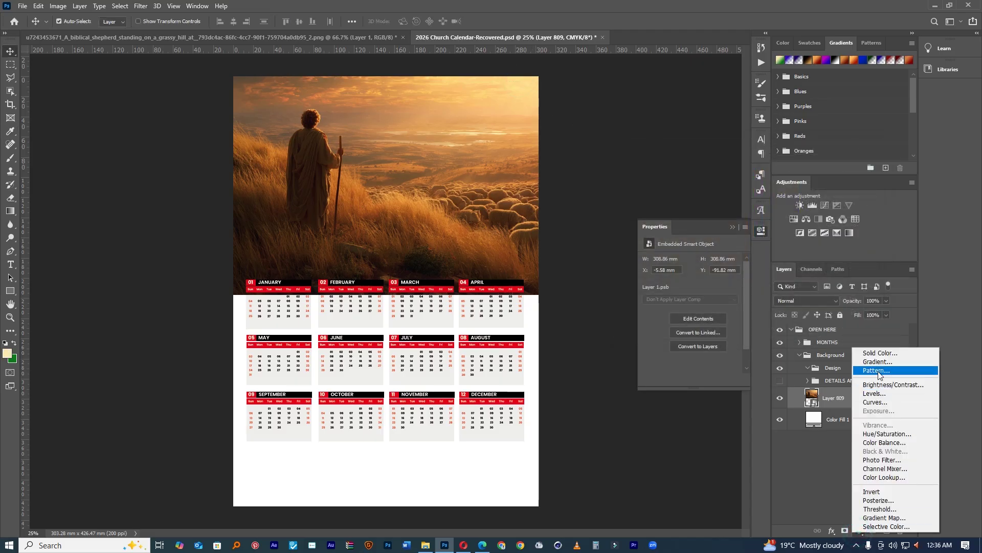
click(817, 404)
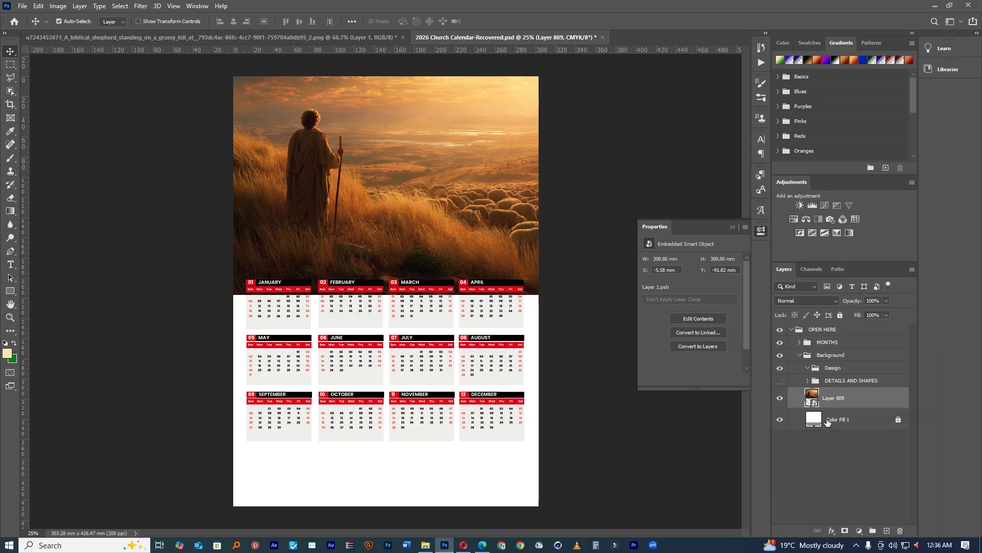
click(827, 422)
click(859, 530)
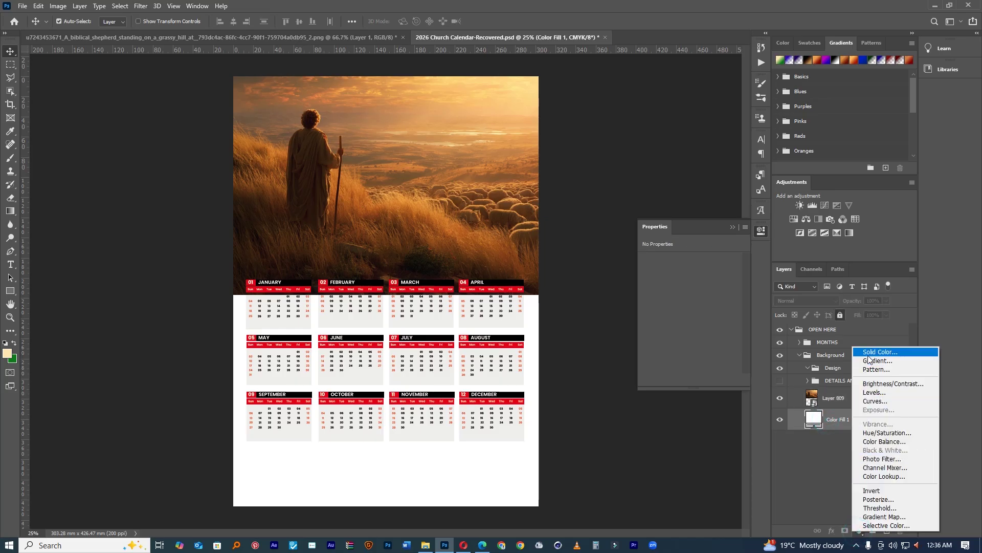
click(868, 355)
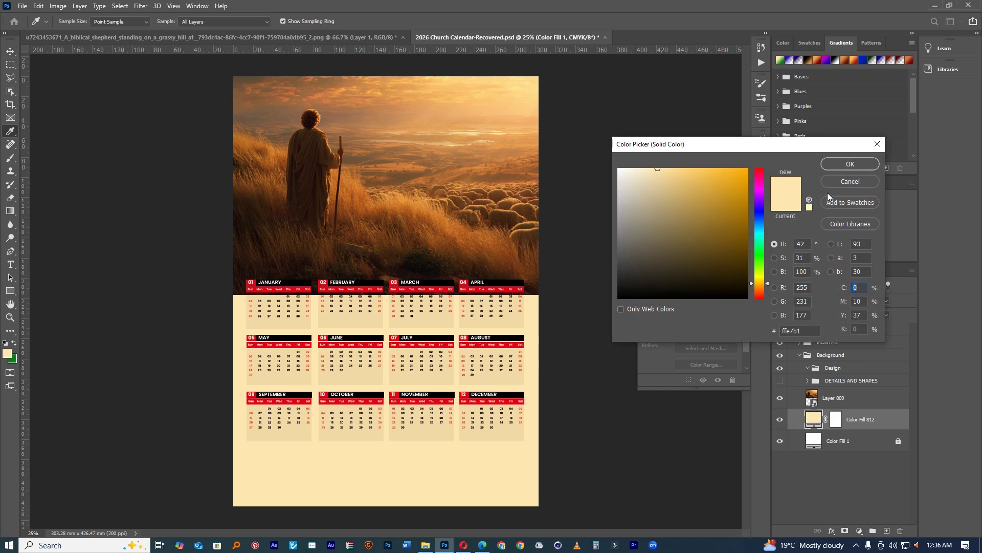
click(842, 164)
Step: Add a layer mask to the shepherd image and fade its lower part into the fill with an unreversed linear gradient
click(850, 398)
click(844, 530)
click(8, 212)
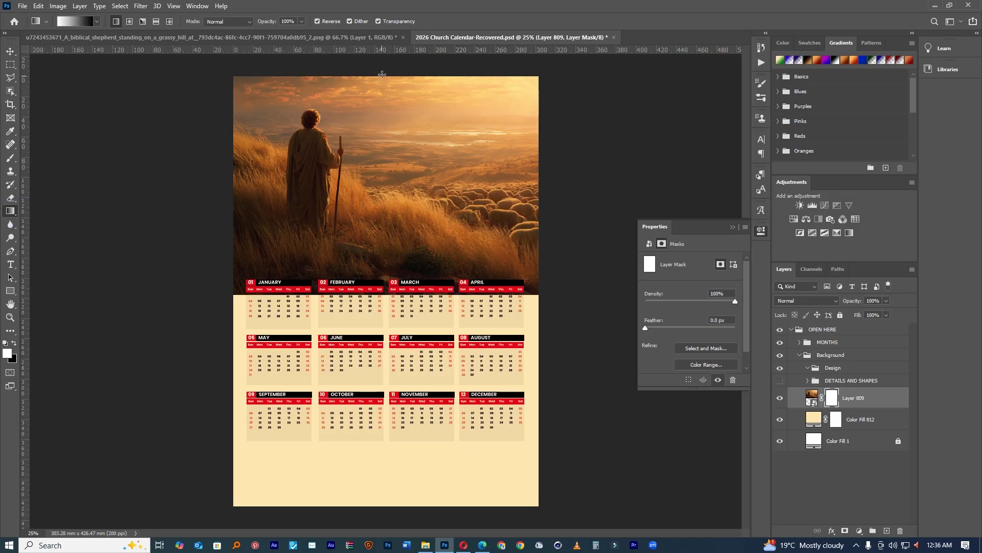
mouse_move(382, 74)
mouse_down()
mouse_move(369, 259)
mouse_move(382, 282)
mouse_move(377, 49)
mouse_move(378, 62)
mouse_up()
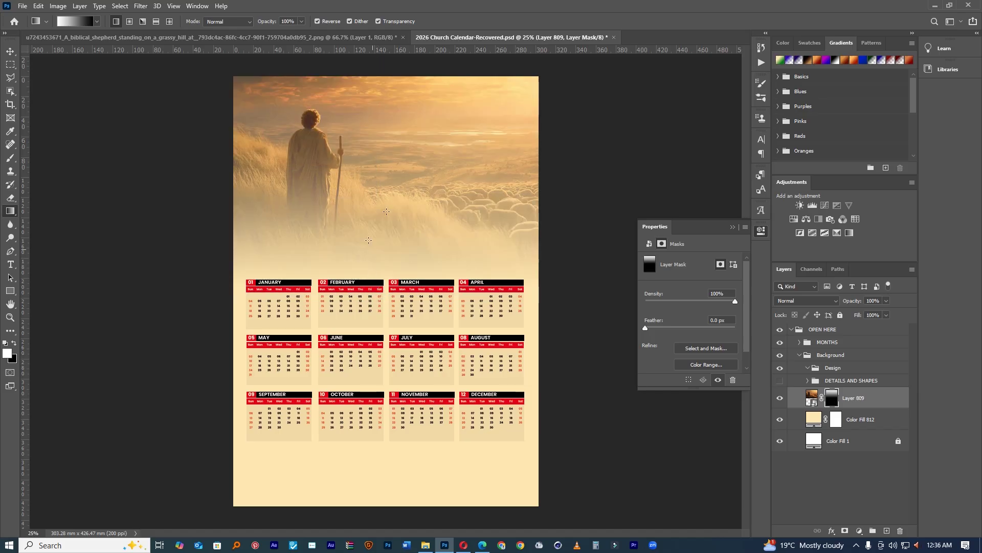
click(317, 22)
drag(375, 286, 375, 108)
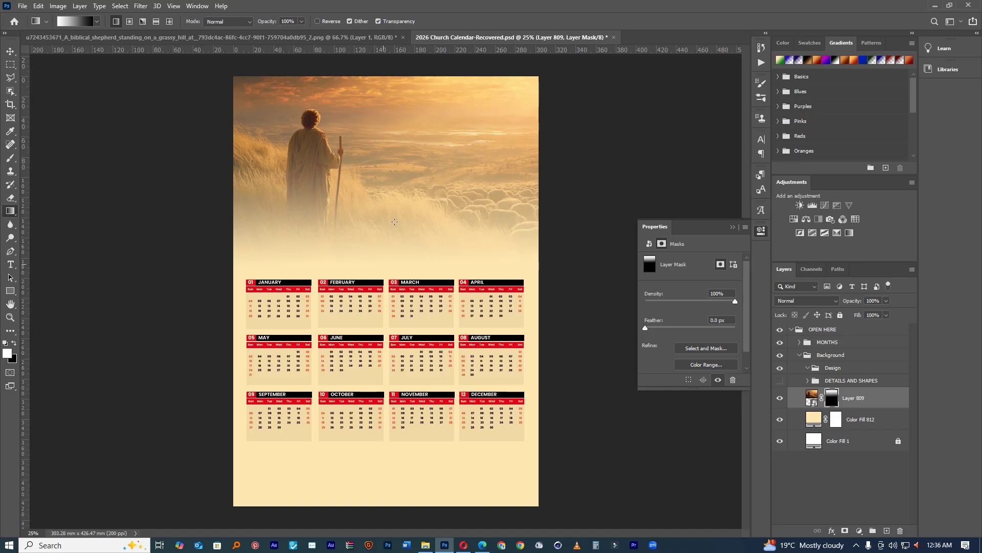
drag(446, 166, 417, 178)
key(ctrl+plus)
key(ctrl+plus)
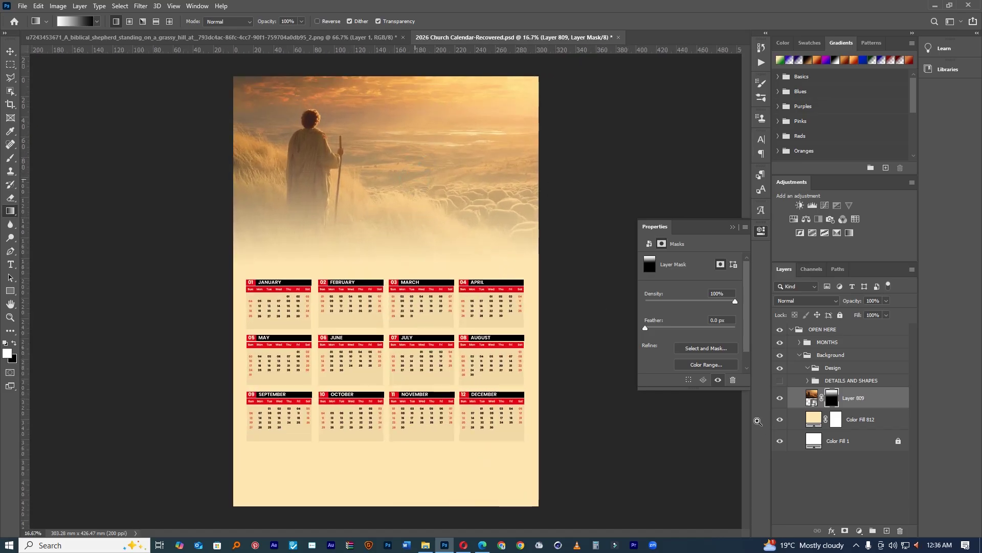
Step: Change the pale yellow fill layer's colour to warm orange #fbc776, sampled from the sky
click(812, 421)
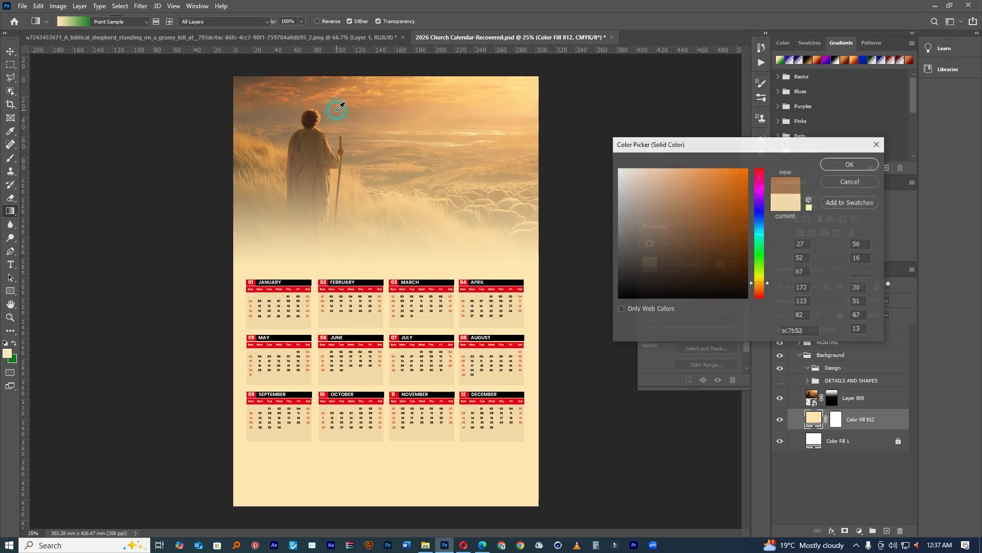
click(339, 108)
click(417, 110)
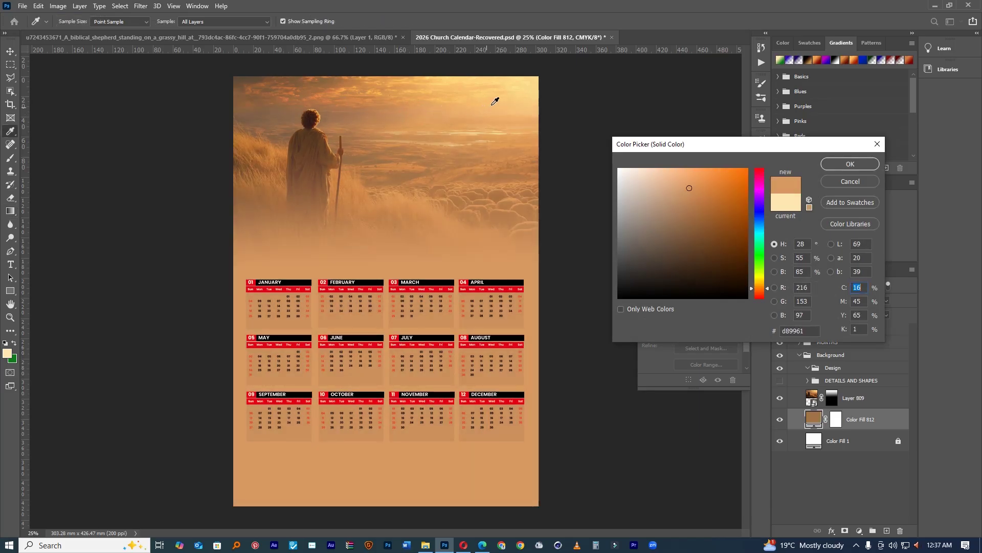
click(498, 90)
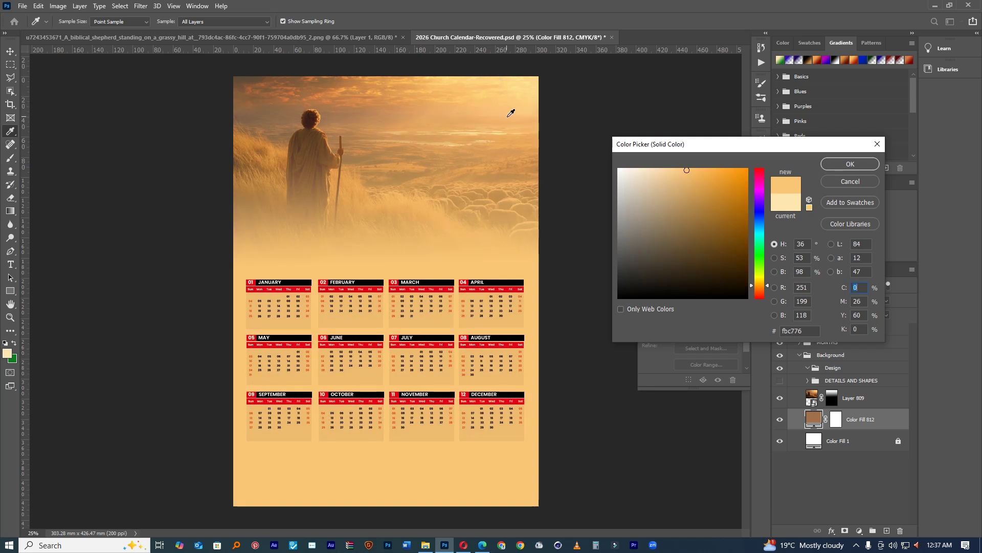
click(837, 165)
key(g)
scroll(422, 271, down, 3)
scroll(422, 271, up, 3)
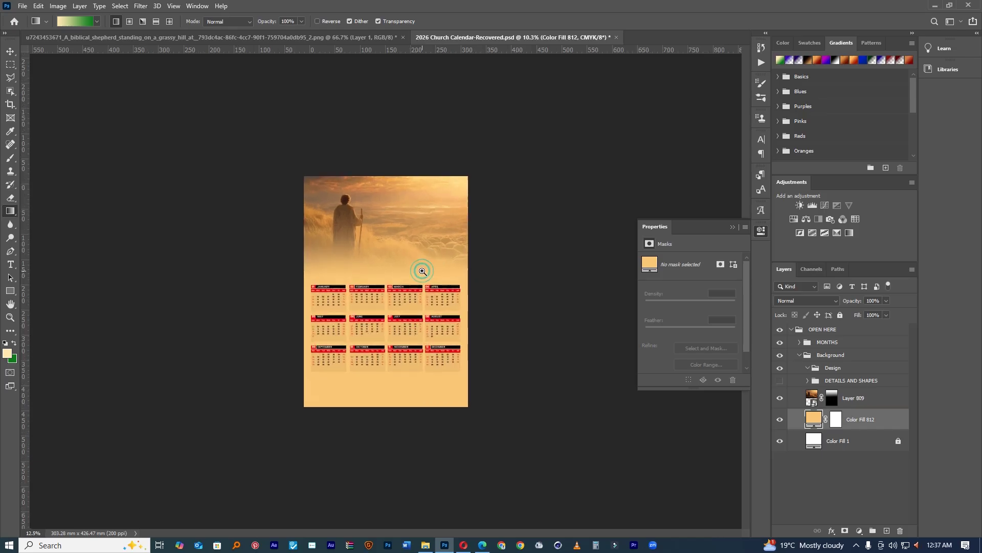
Step: Draw a 2180 × 321 px rectangle below the month grid and fill it with dark brown #5d4b38 sampled from the image's upper edge
click(10, 292)
drag(247, 449, 526, 490)
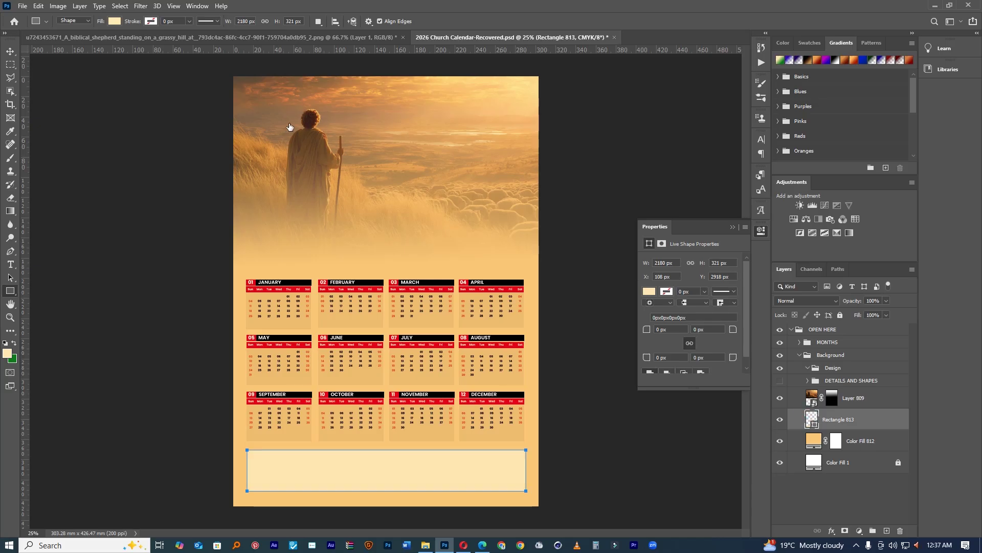
click(251, 80)
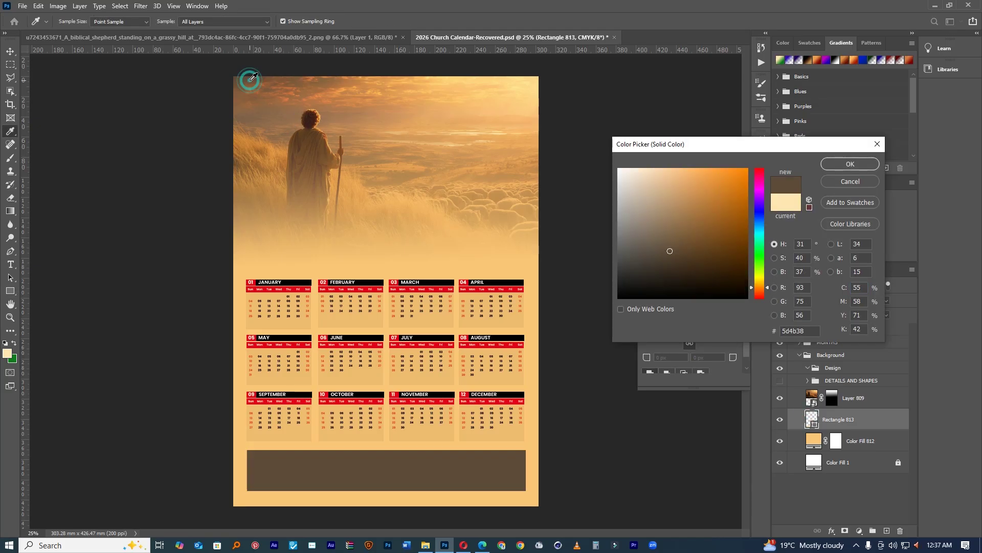
click(841, 164)
Step: Flip the shepherd image horizontally and reposition it to cover the full page width
click(10, 51)
key(ctrl+plus)
scroll(382, 335, down, 2)
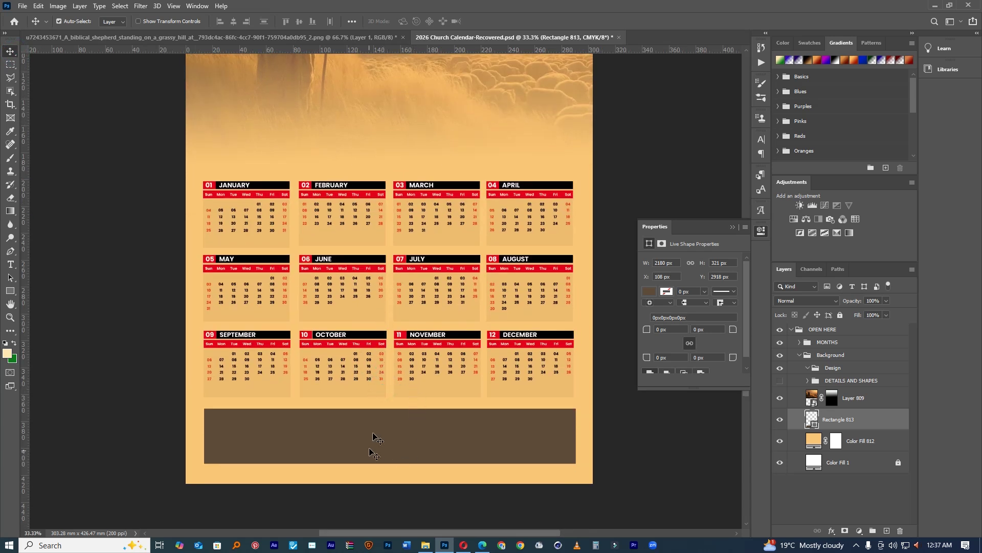
scroll(436, 224, up, 5)
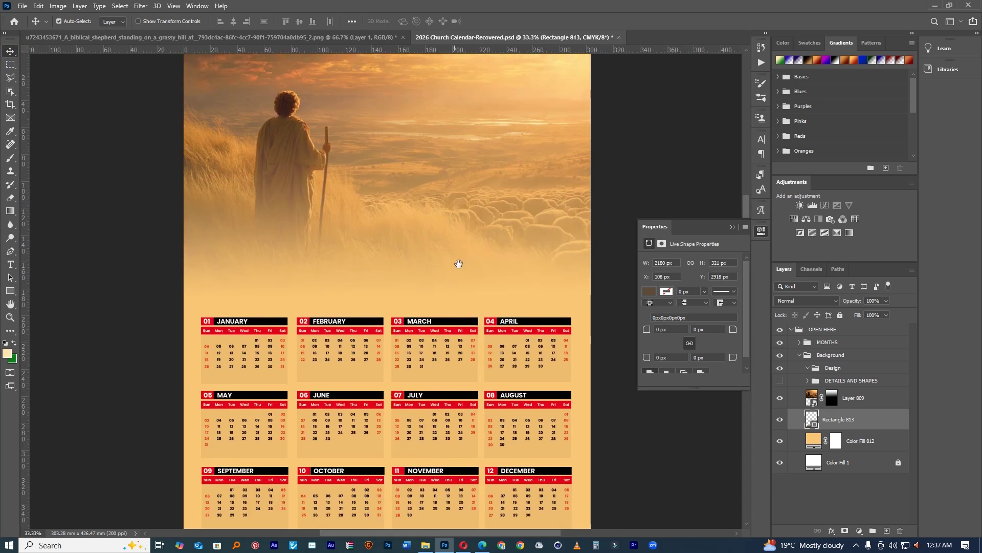
click(450, 199)
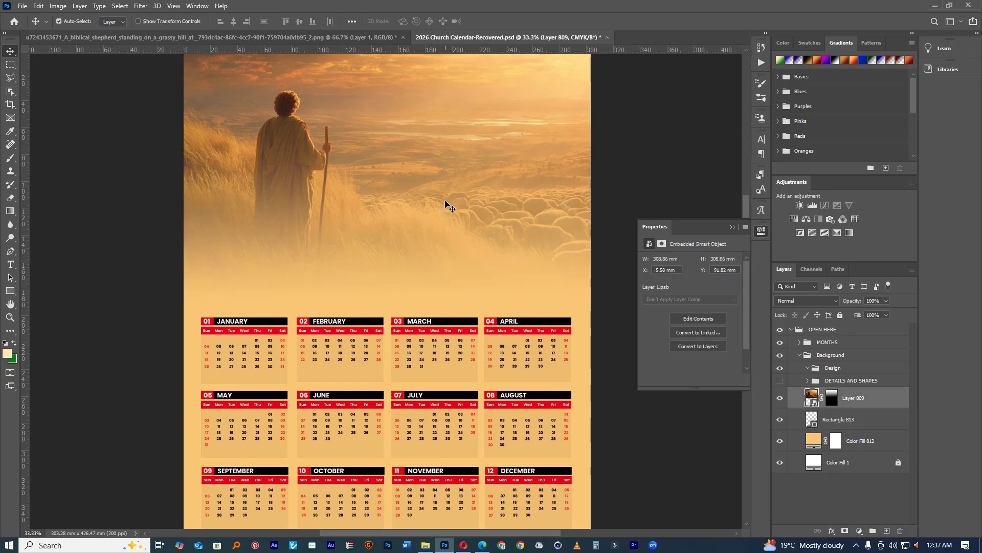
mouse_move(304, 171)
mouse_down()
mouse_move(276, 169)
mouse_move(289, 169)
mouse_up()
key(ctrl+t)
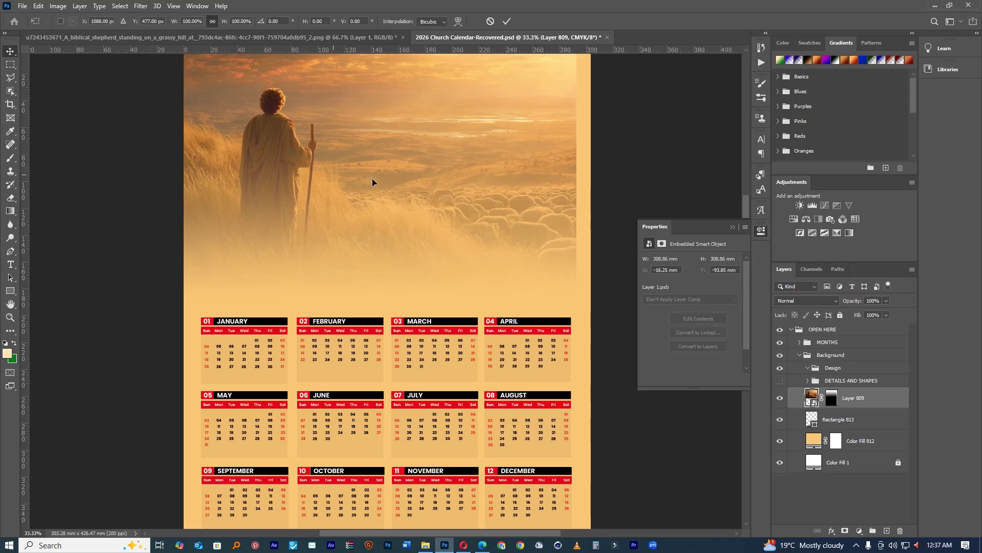
right_click(374, 181)
click(408, 354)
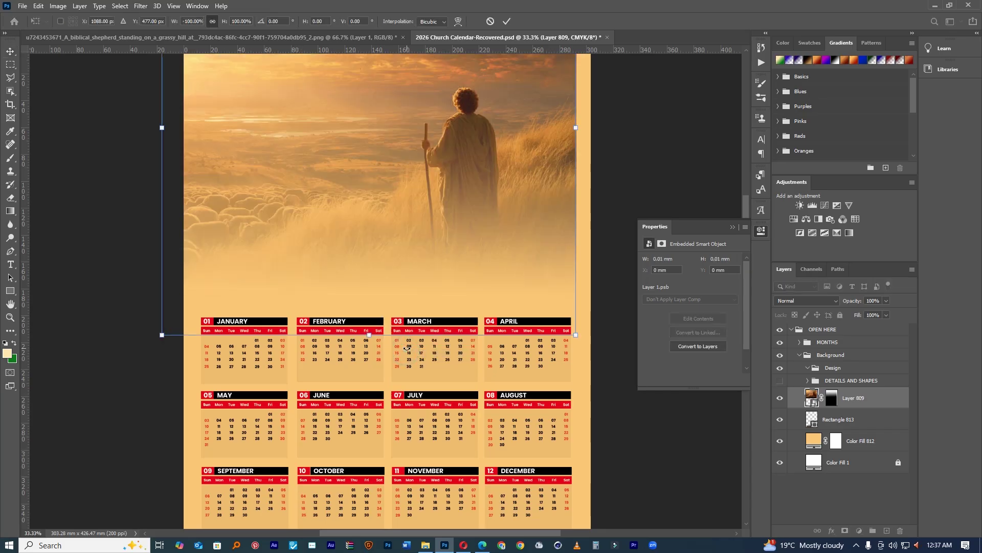
click(507, 22)
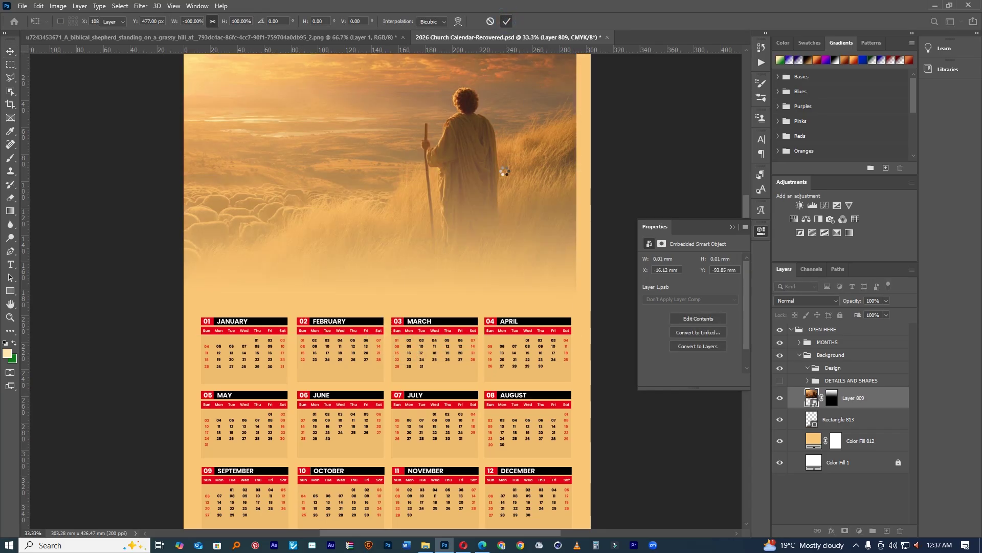
drag(509, 173, 517, 174)
scroll(382, 182, down, 3)
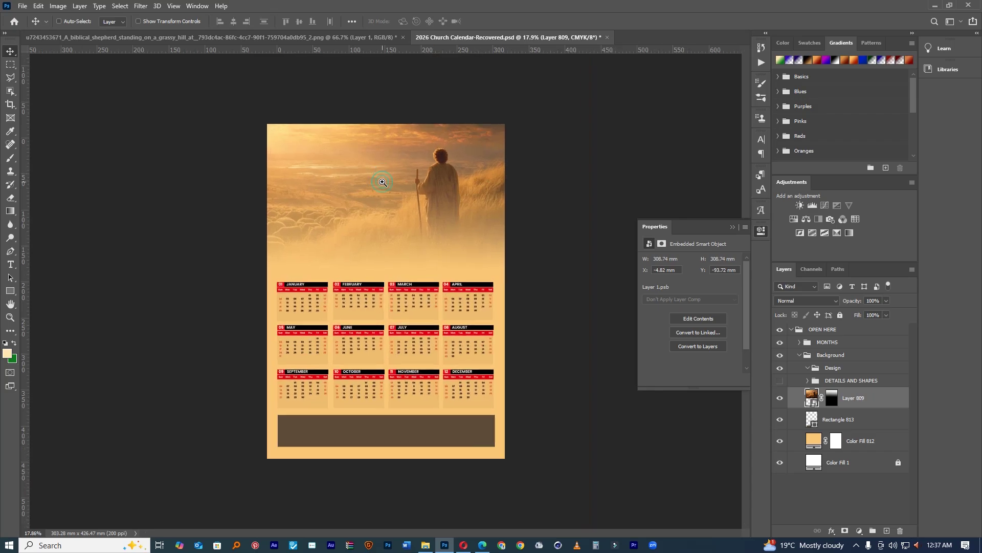
click(382, 182)
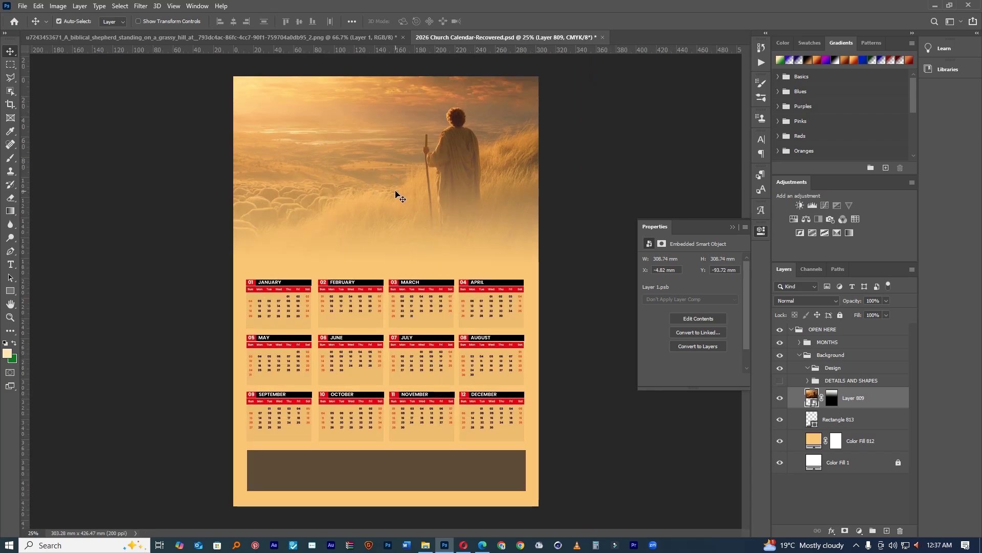
Step: Erase the shepherd image's layer mask with a large soft brush to fade the lower middle area into the background
click(831, 399)
key(e)
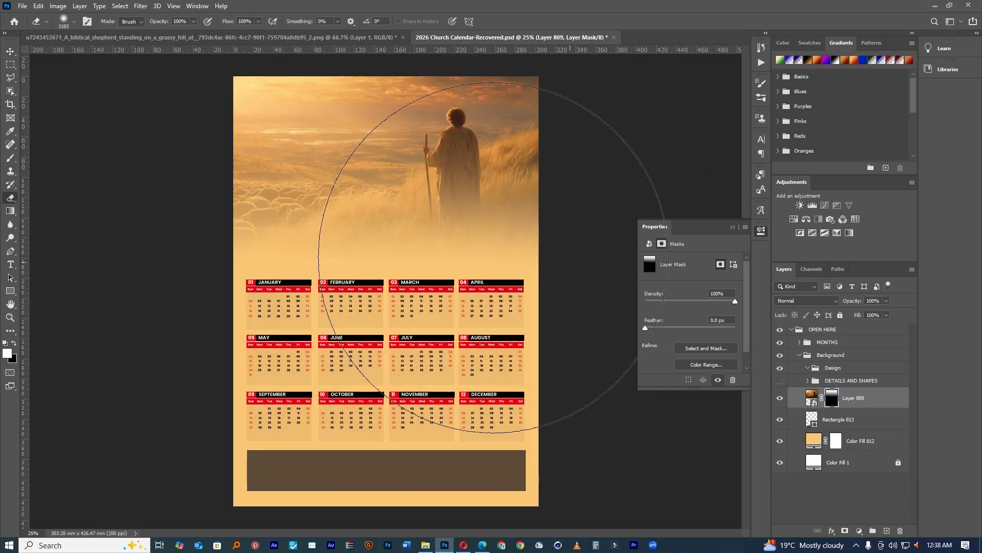
drag(369, 292, 389, 230)
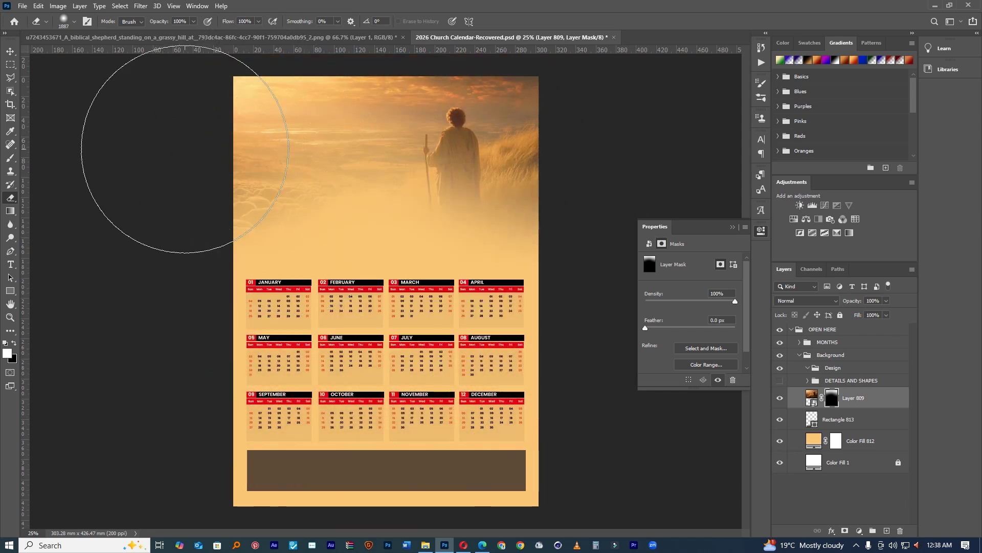
key(x)
mouse_move(184, 149)
mouse_down()
mouse_move(344, 197)
mouse_move(250, 151)
mouse_move(213, 99)
mouse_move(339, 176)
mouse_up()
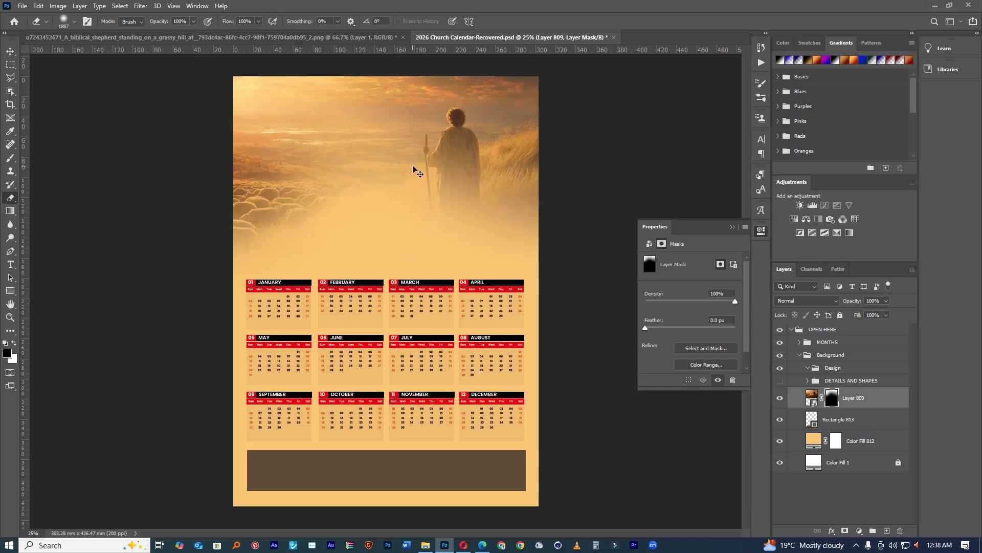
key(ctrl+z)
key(ctrl+shift+z)
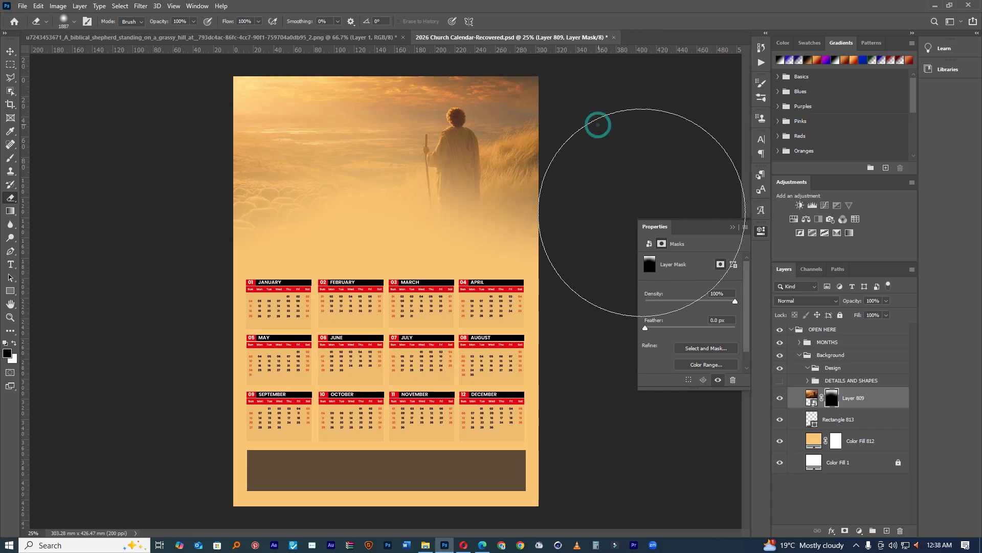
click(572, 192)
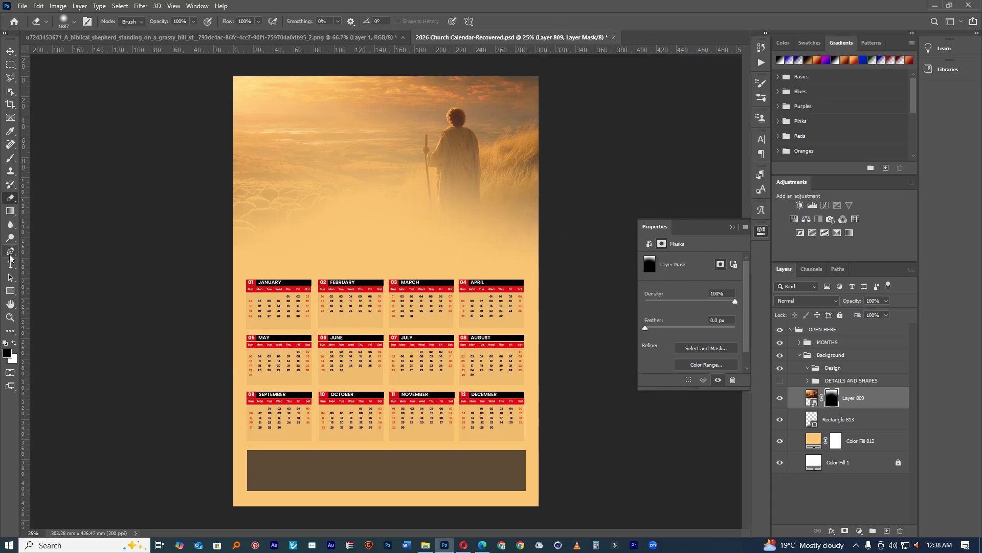
Step: Switch to the browser's Bible Gateway page for Psalm 23 and copy the word "shepherd" from the first verse
click(463, 545)
key(ctrl+shift+Tab)
key(ctrl+shift+Tab)
key(ctrl+shift+Tab)
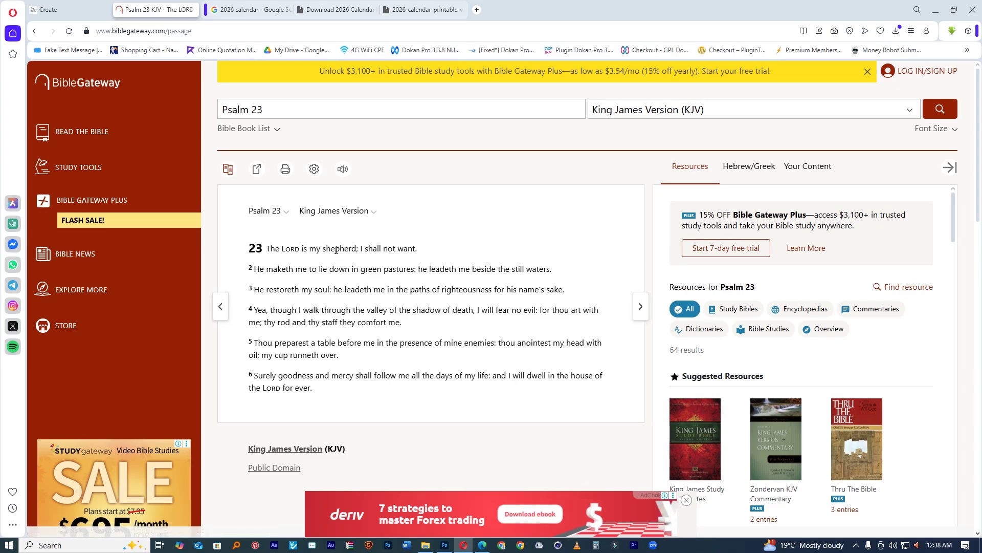
double_click(336, 250)
right_click(334, 249)
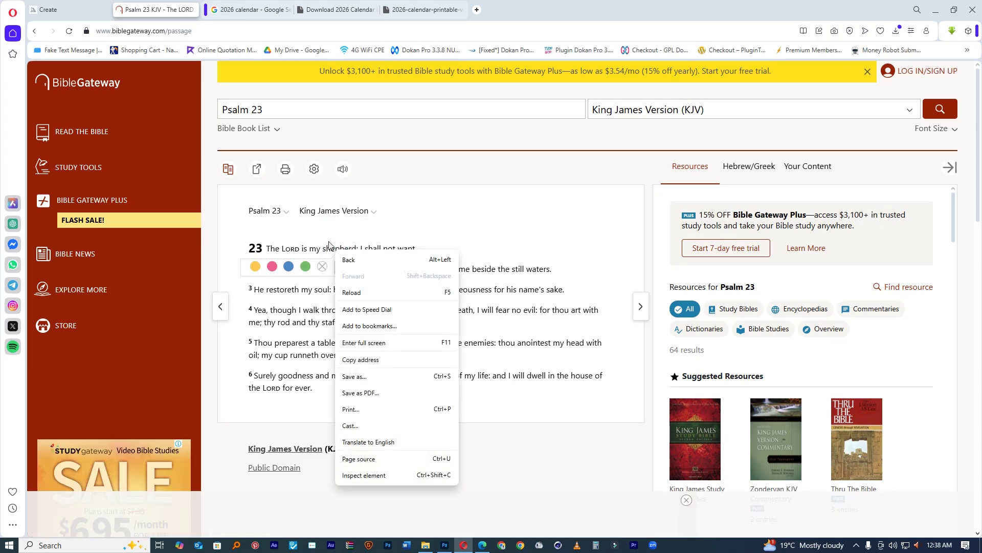
click(333, 249)
double_click(334, 249)
right_click(335, 250)
click(335, 251)
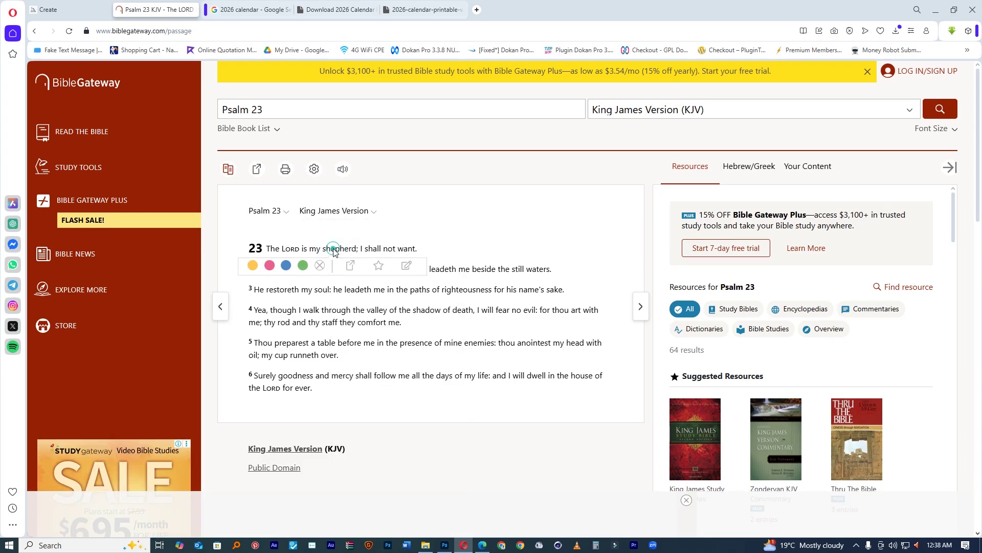
double_click(336, 248)
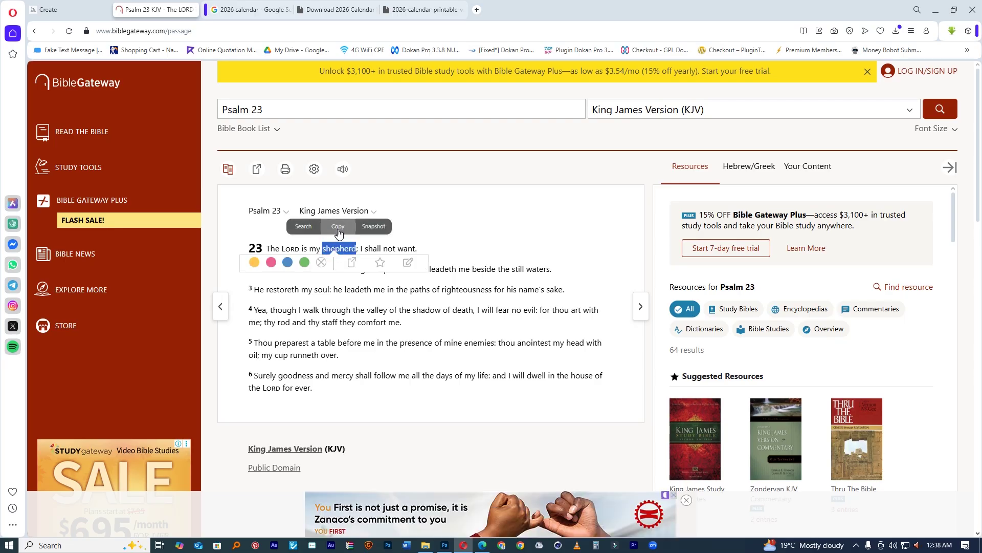
Step: Return to Photoshop and paste "shepherd" as a new text layer over the faded area beside the shepherd figure
click(445, 545)
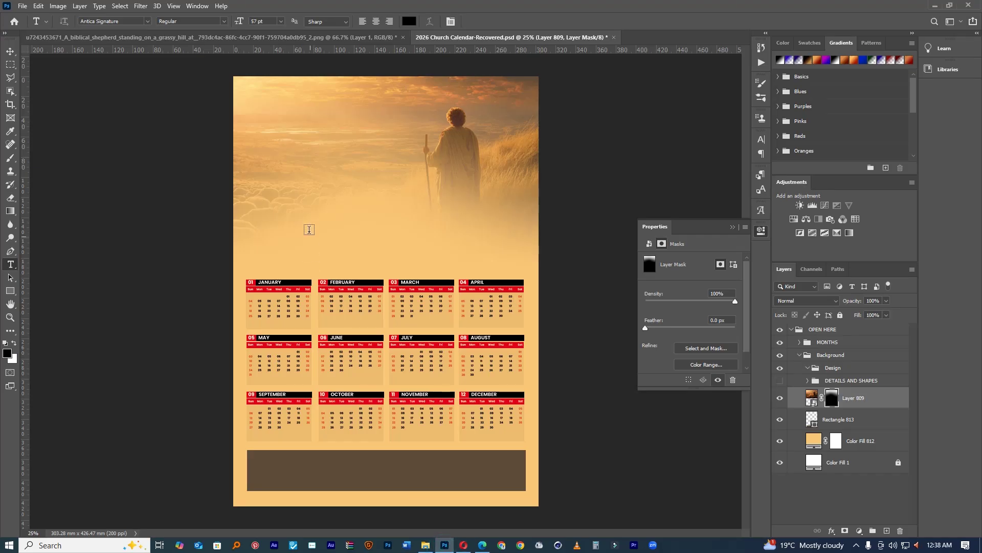
click(326, 205)
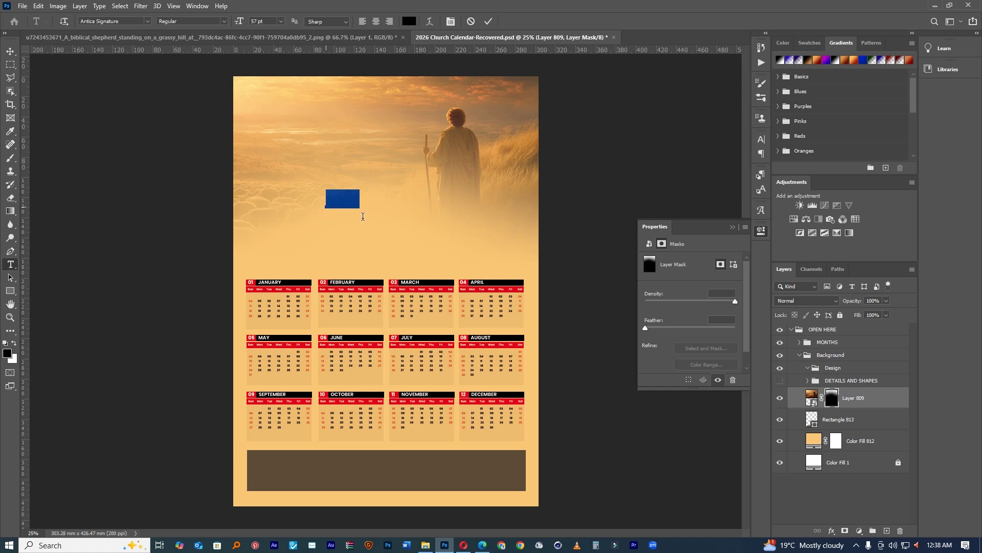
key(ctrl+v)
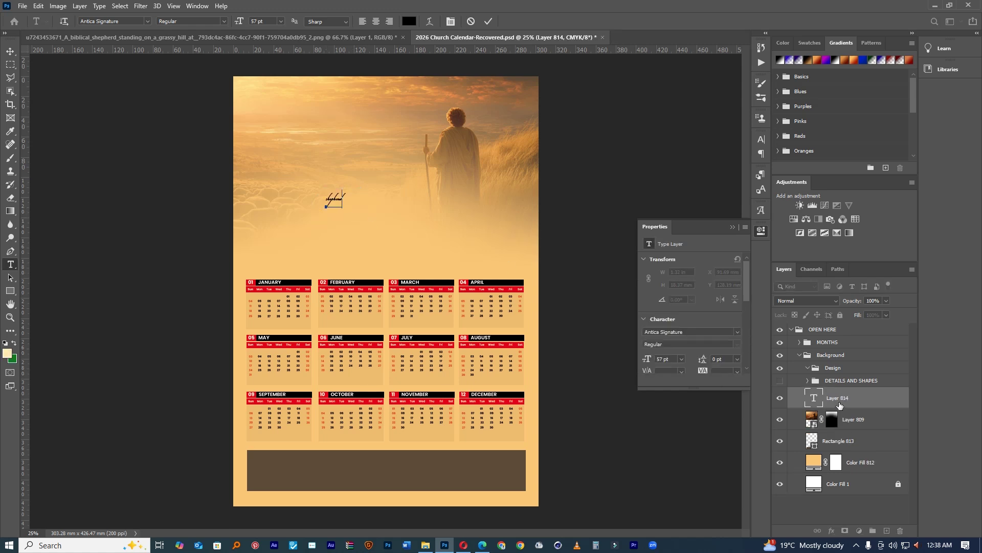
Step: Reset the "shepherd" text's character formatting to the defaults and enlarge it to 139 pt
double_click(817, 397)
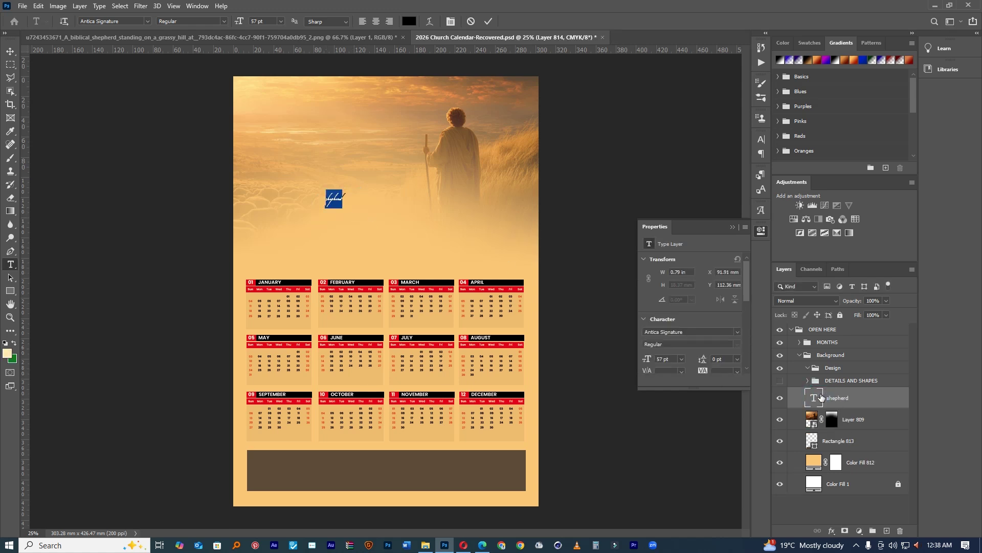
click(842, 381)
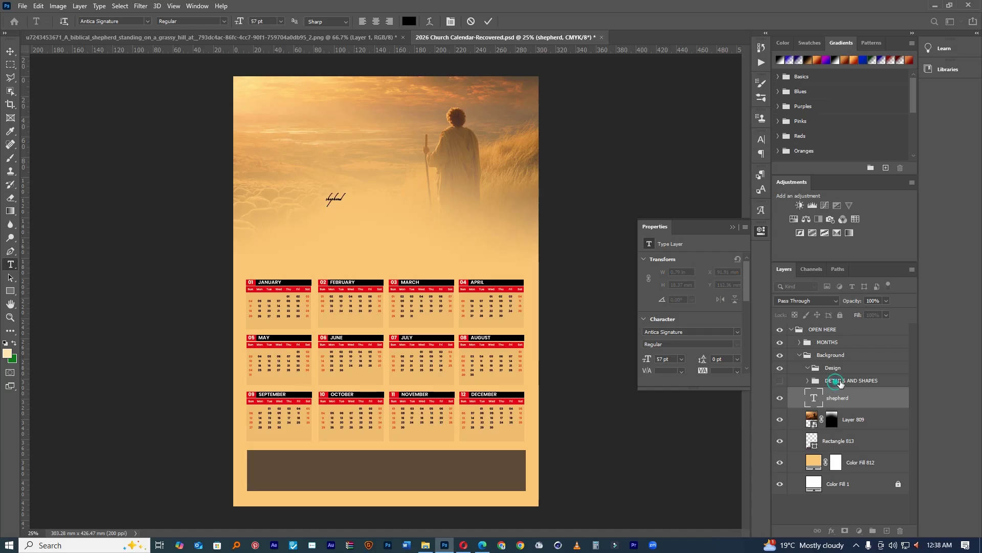
double_click(814, 398)
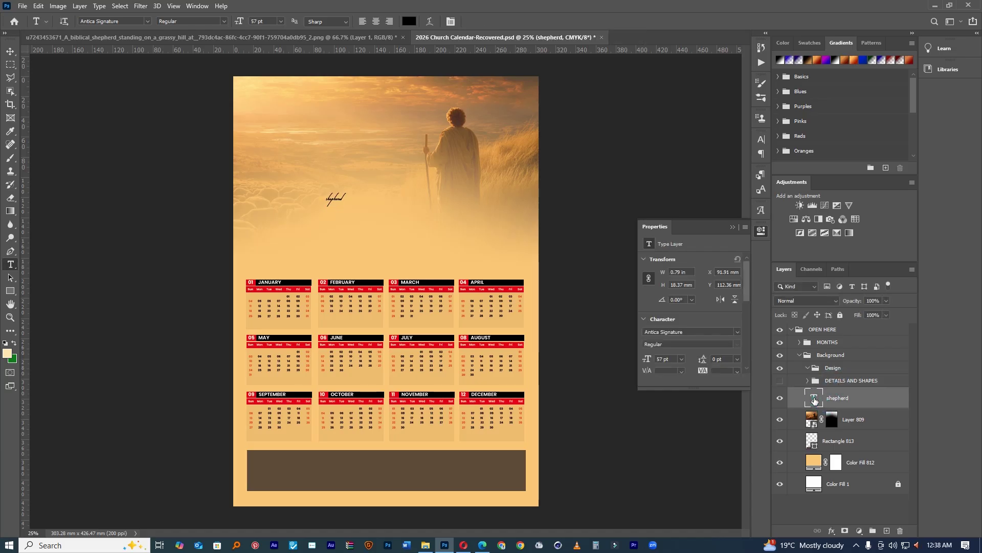
click(757, 140)
click(745, 135)
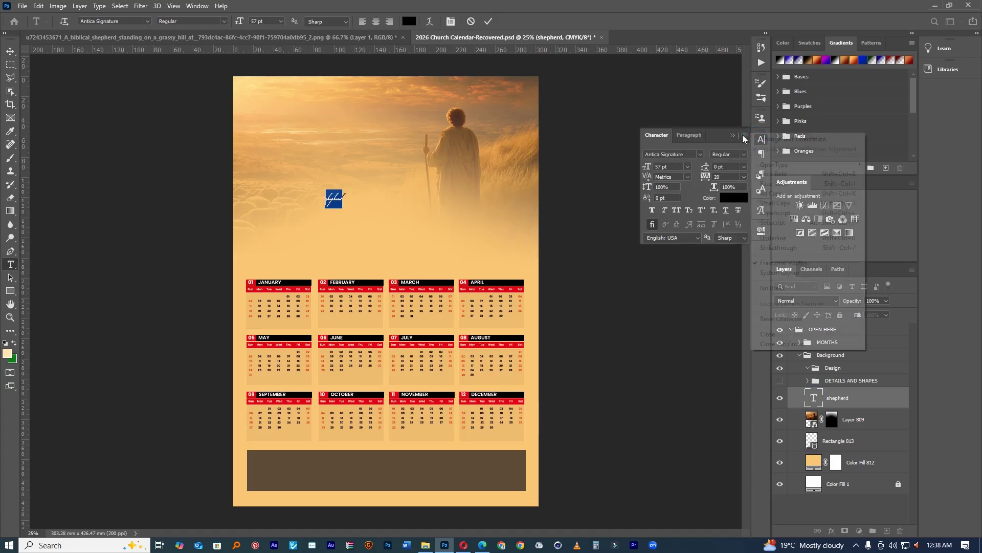
click(778, 313)
drag(647, 166, 712, 186)
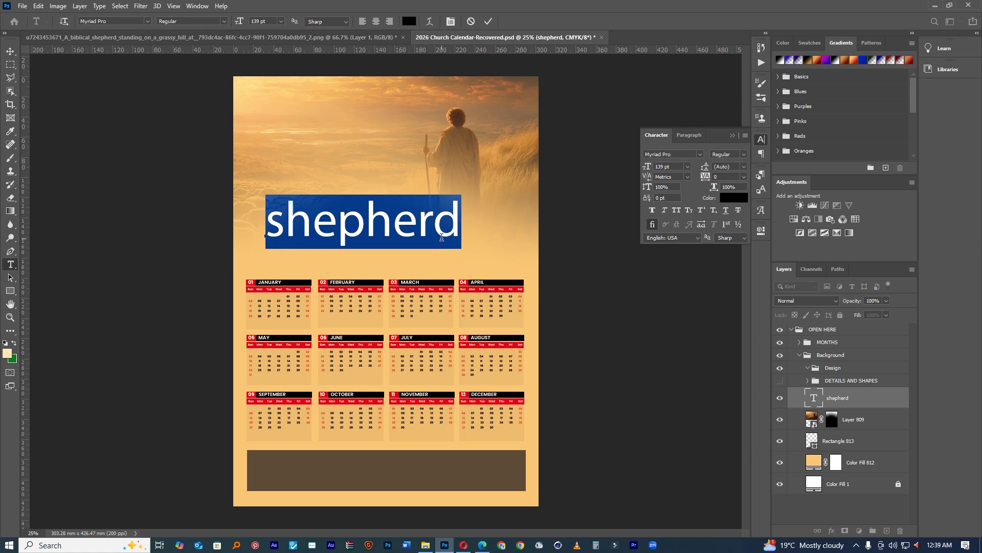
Step: Format the "shepherd" text in Tusker Grotesk 1500 Medium at 192 pt with all caps
click(680, 154)
click(700, 154)
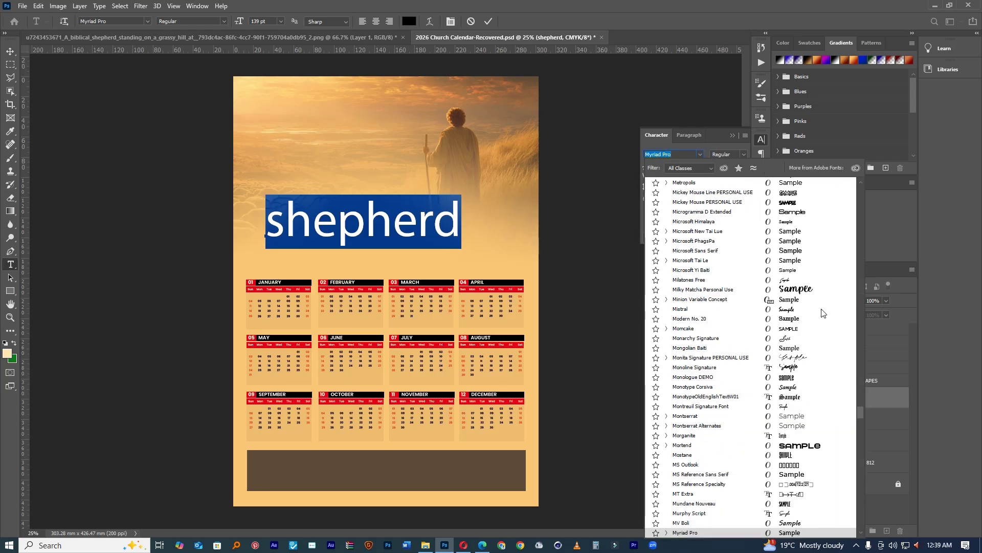
drag(861, 412, 862, 185)
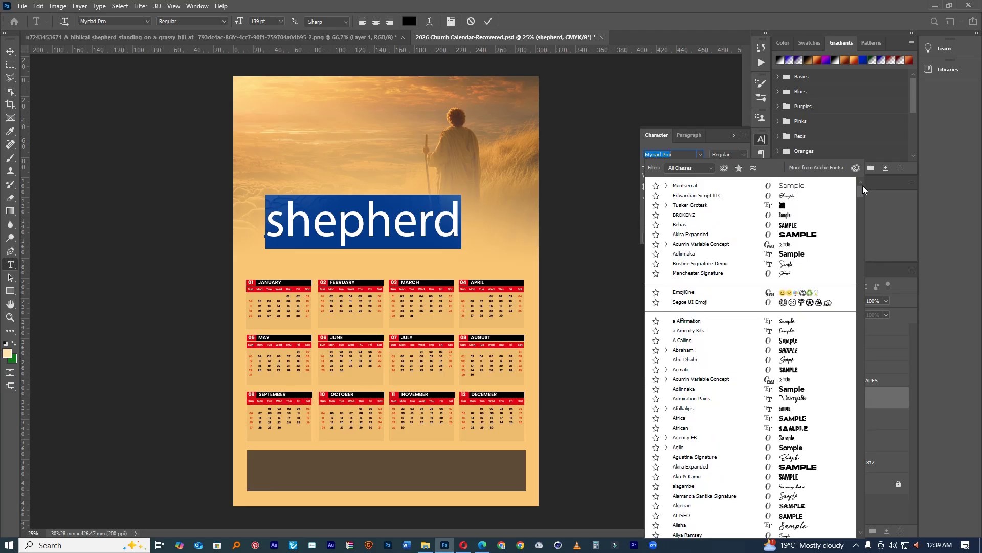
click(782, 207)
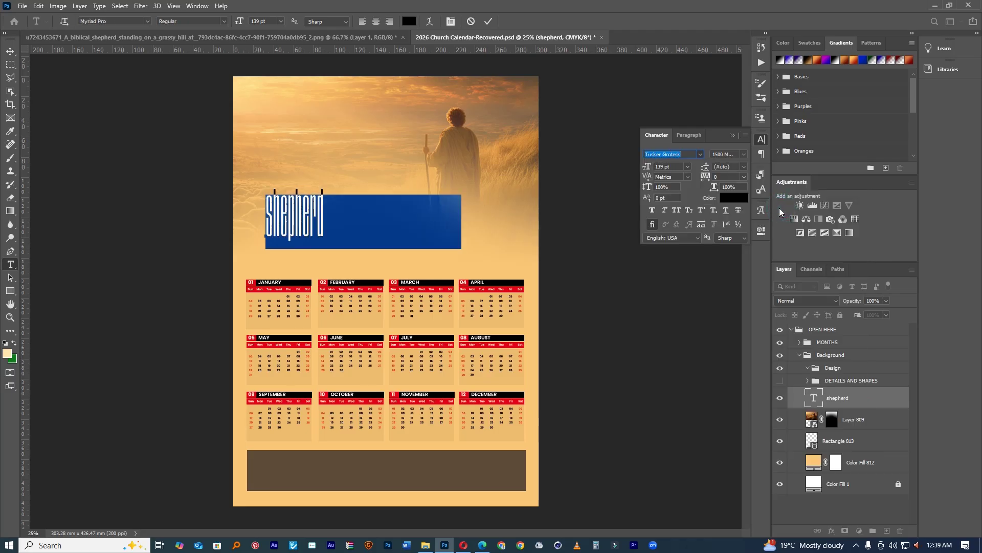
drag(647, 168, 675, 178)
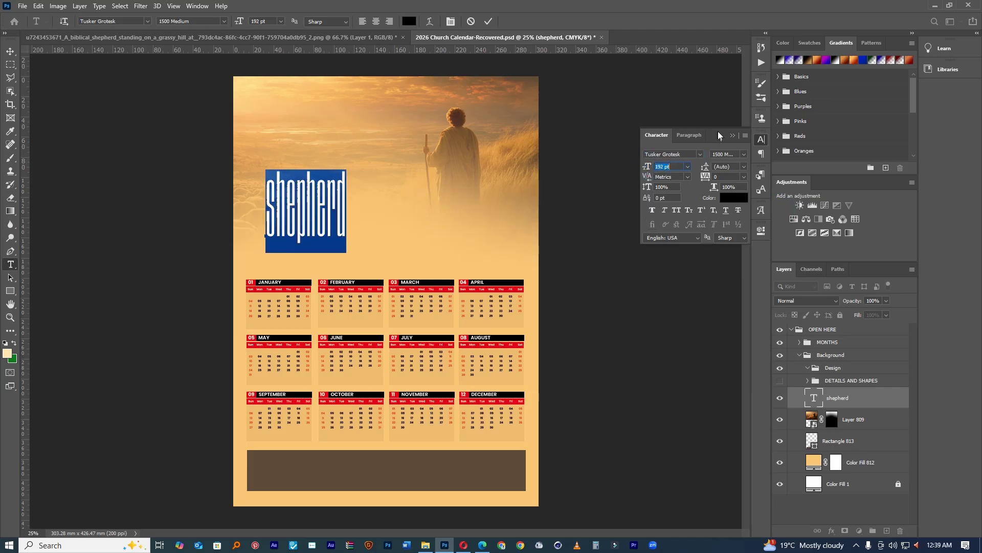
click(745, 135)
click(769, 194)
Step: Colour the SHEPHERD text dark brown #5d4b38, sampled from the rectangle below the months, and move it slightly right and down
click(747, 197)
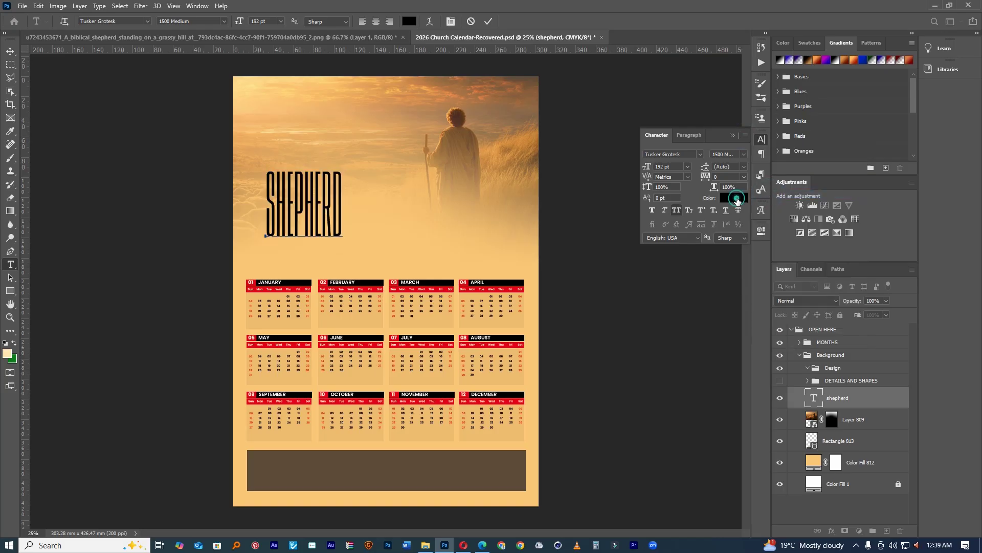
click(478, 461)
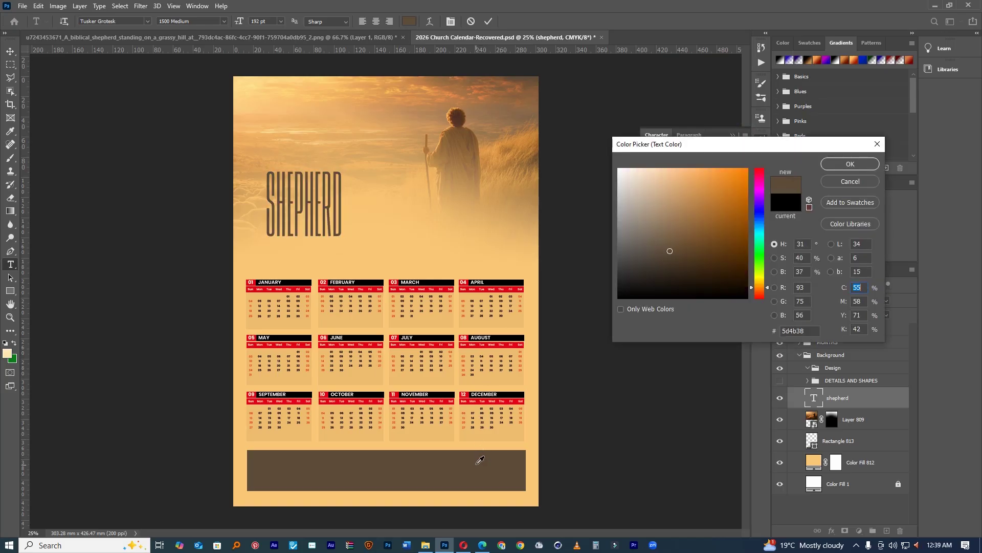
click(849, 164)
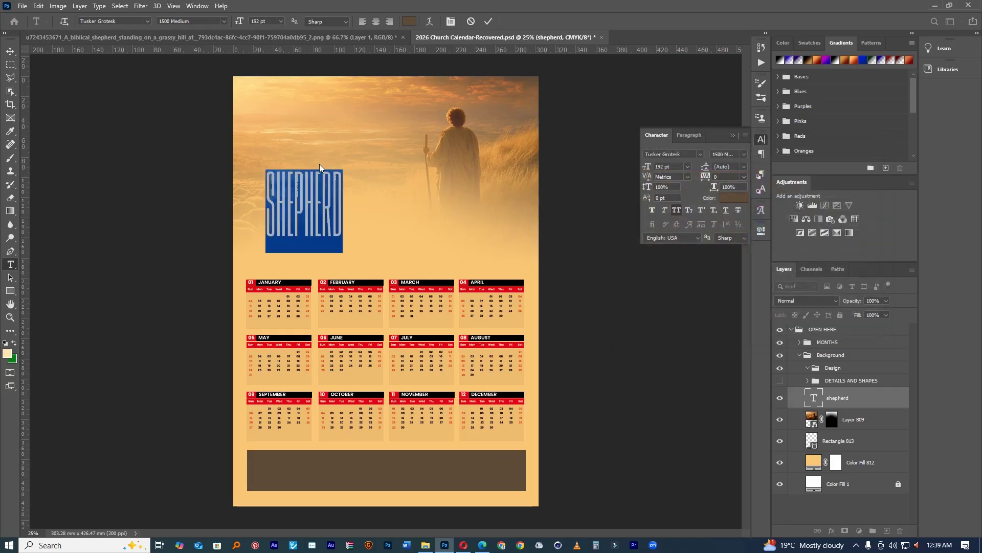
drag(316, 159, 328, 162)
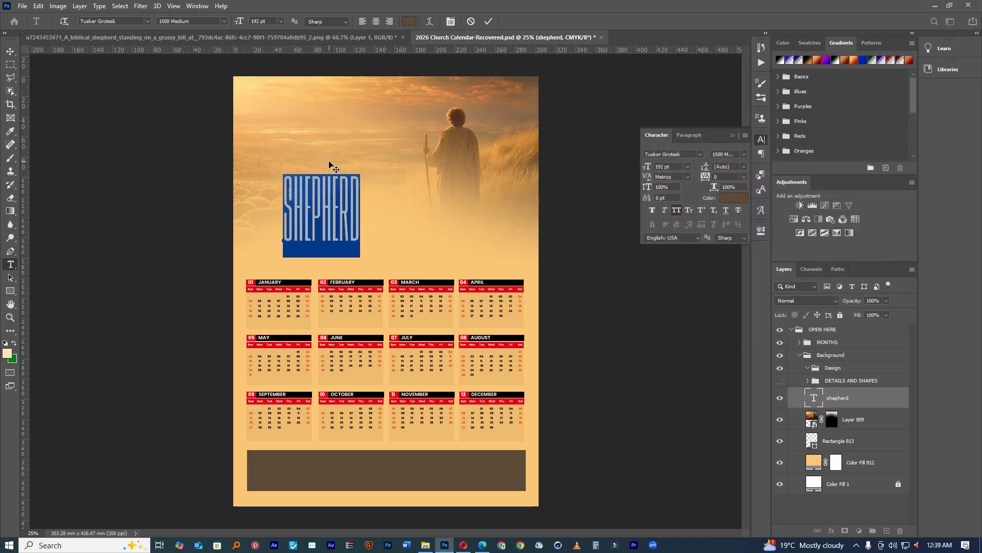
Step: Check the Psalm 23 wording in the browser, return to Photoshop and add "The Lord is my" as a new text layer above SHEPHERD
click(489, 21)
click(481, 545)
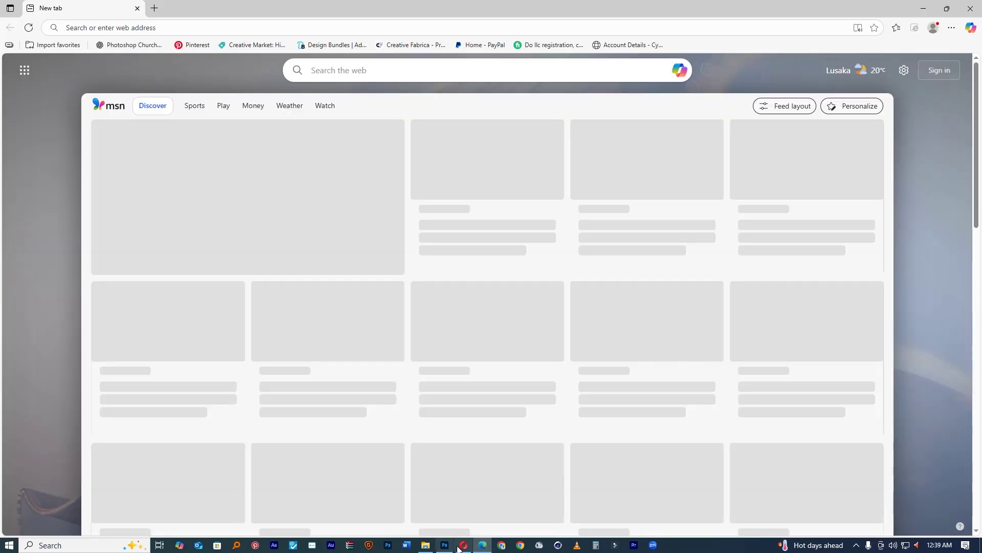
click(464, 545)
drag(266, 248, 324, 247)
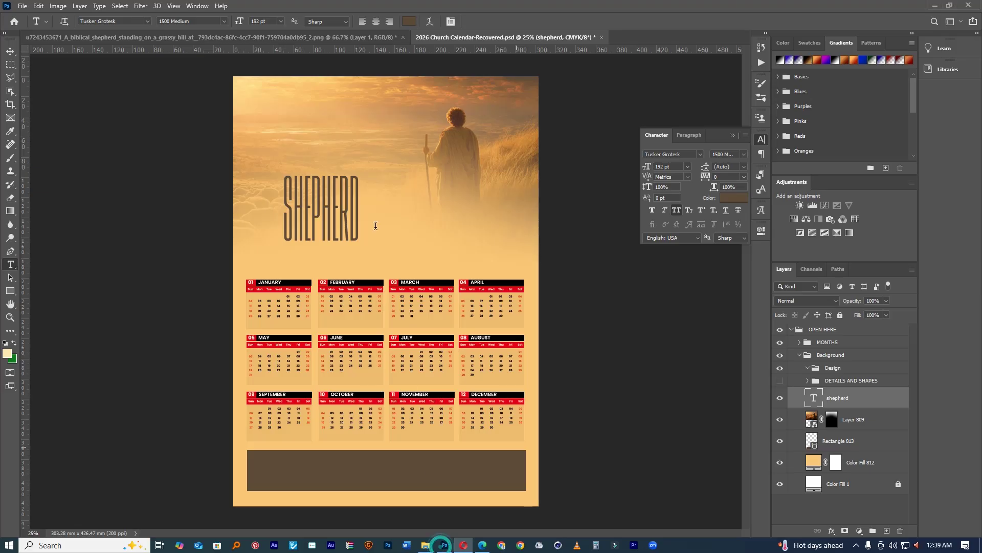
click(445, 545)
click(306, 140)
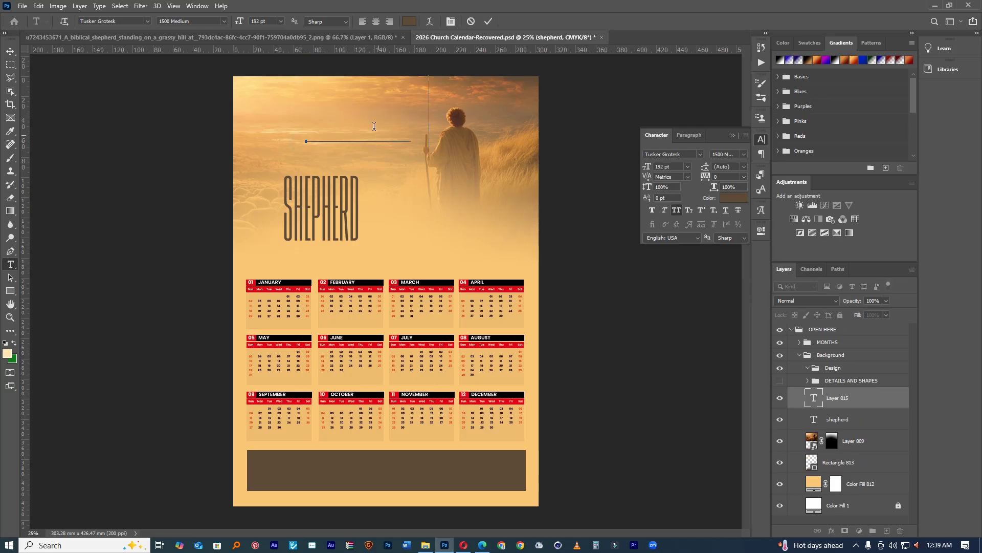
text(THE LORD IS MY)
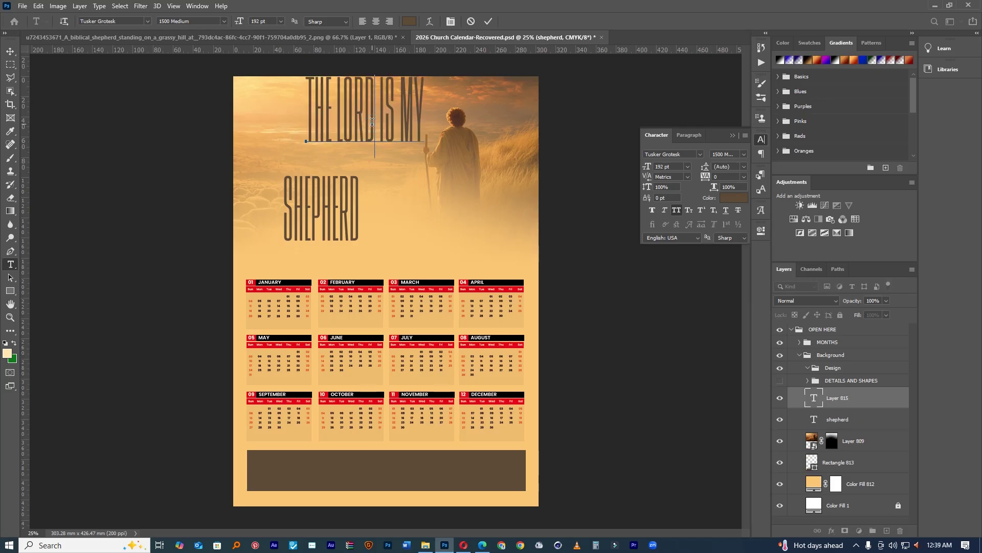
Step: Format the "The Lord is my" text in Montserrat Regular at 21 pt and place it directly above SHEPHERD
double_click(372, 122)
key(ctrl+a)
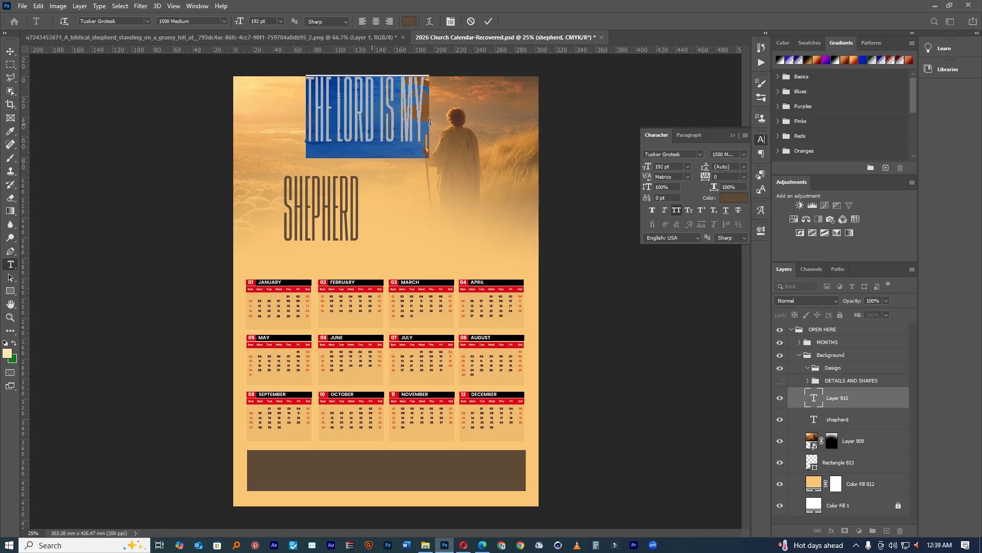
click(700, 154)
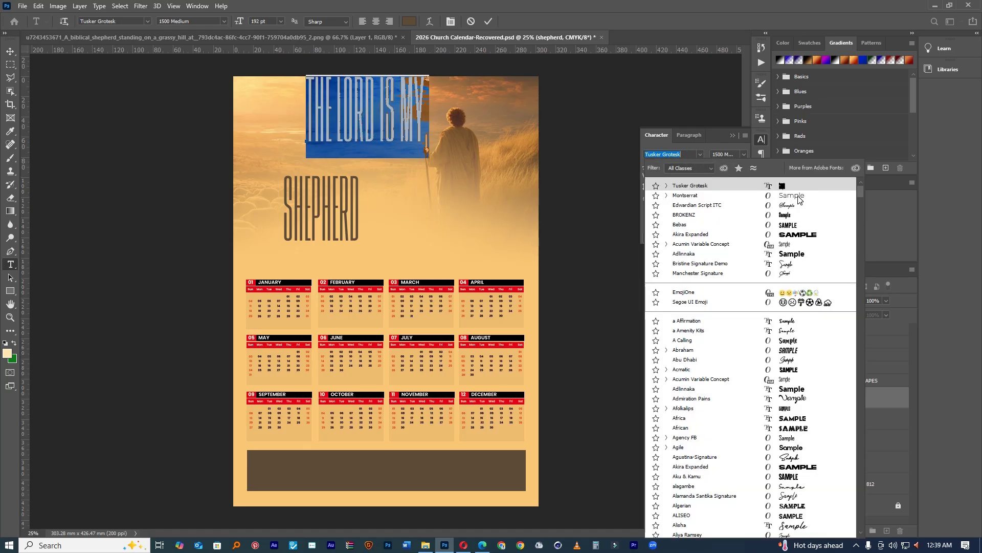
click(685, 195)
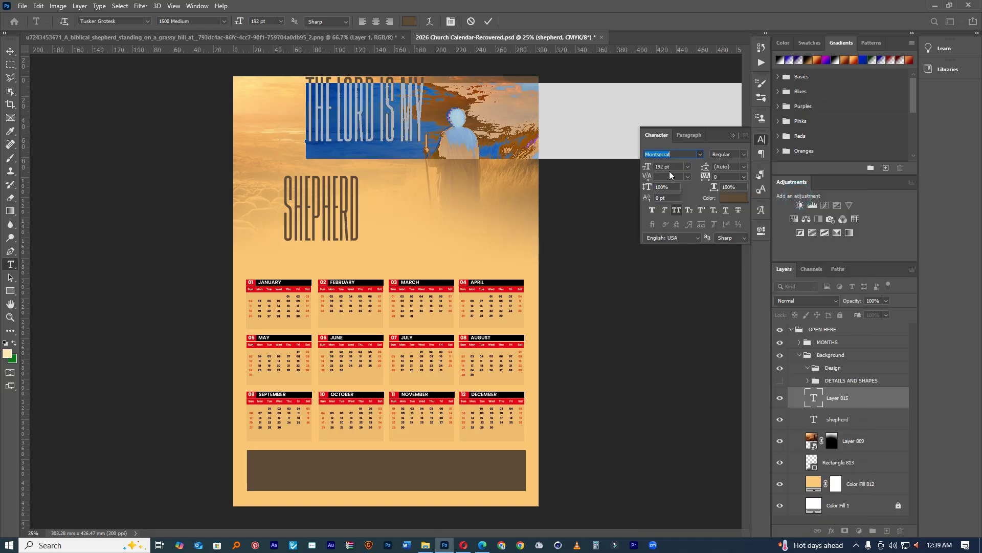
key(Return)
drag(647, 169, 560, 187)
drag(366, 120, 349, 149)
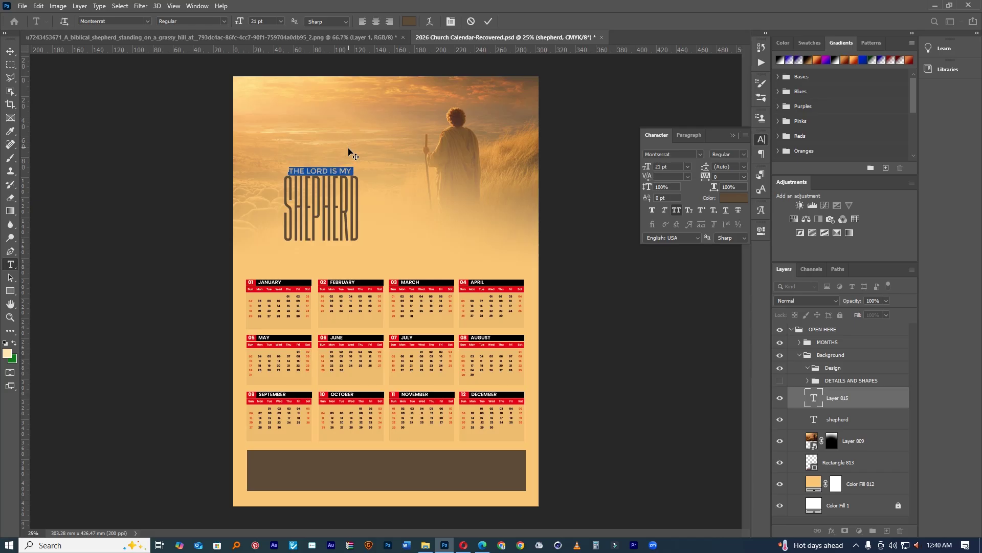
click(489, 22)
click(400, 216)
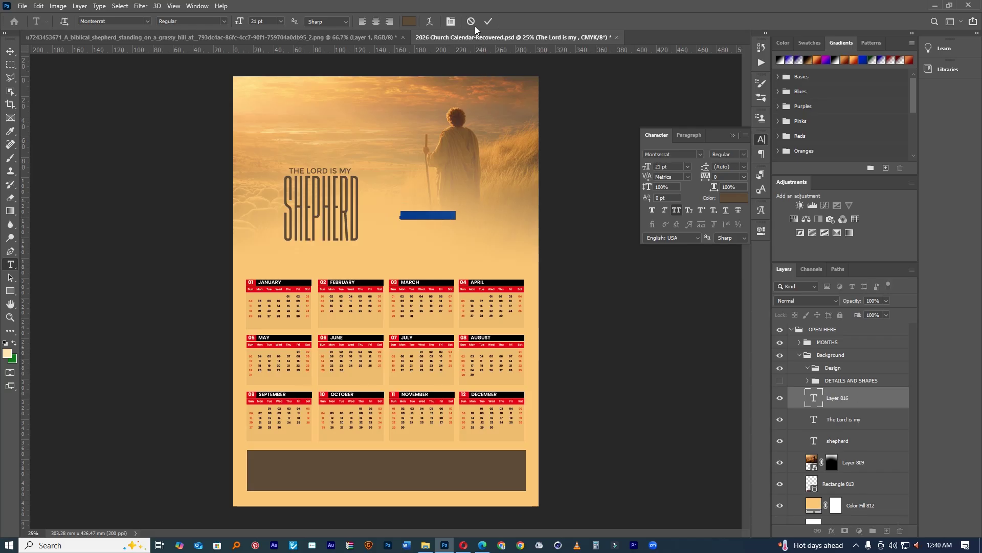
key(BackSpace)
click(345, 218)
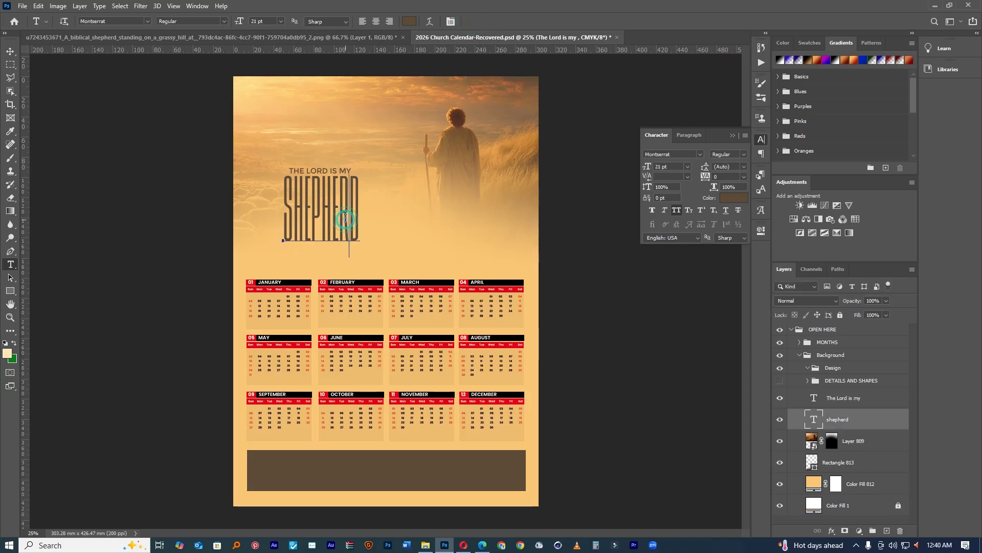
click(489, 22)
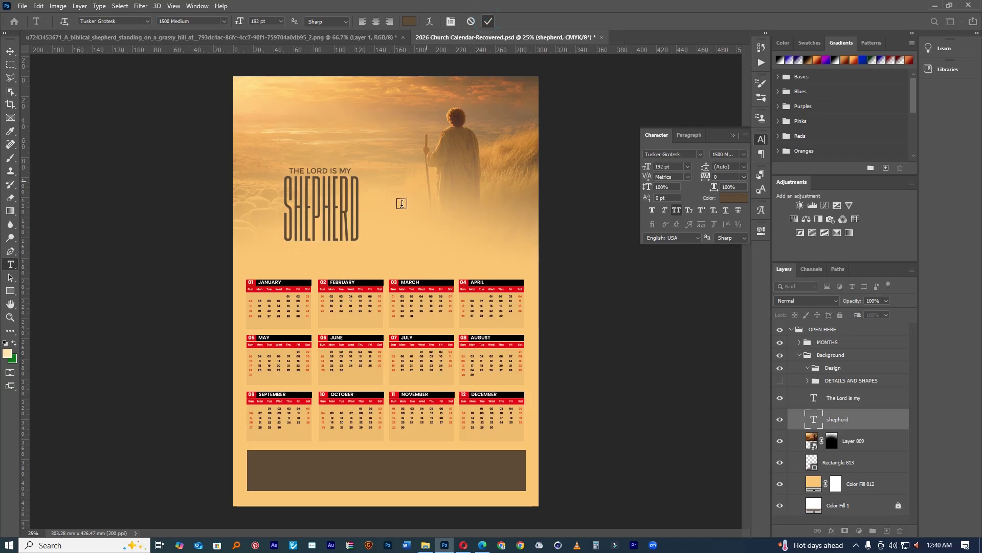
Step: Add a "2026" text layer over the lower part of the shepherd figure in BROKENZ Regular with tracking of -20
click(449, 220)
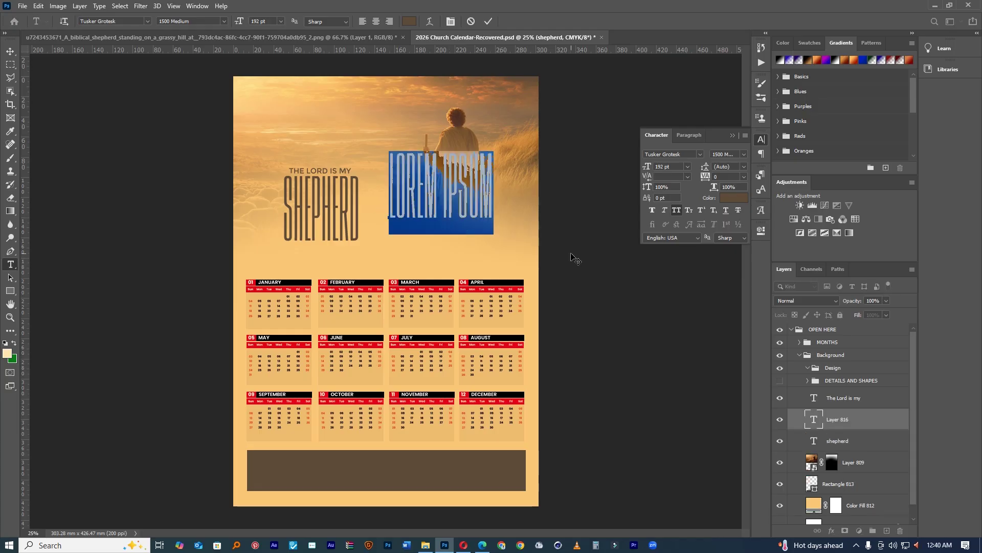
text(2026)
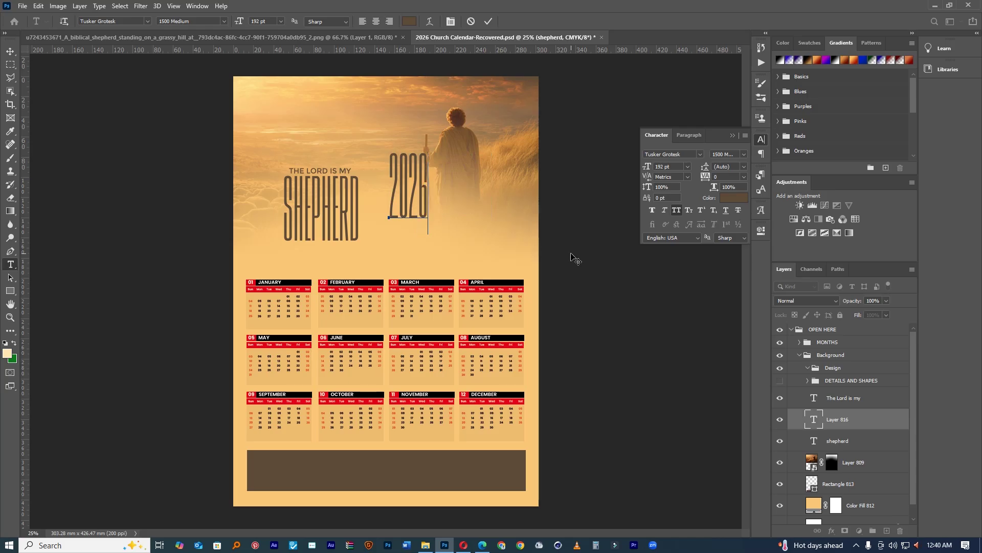
double_click(409, 173)
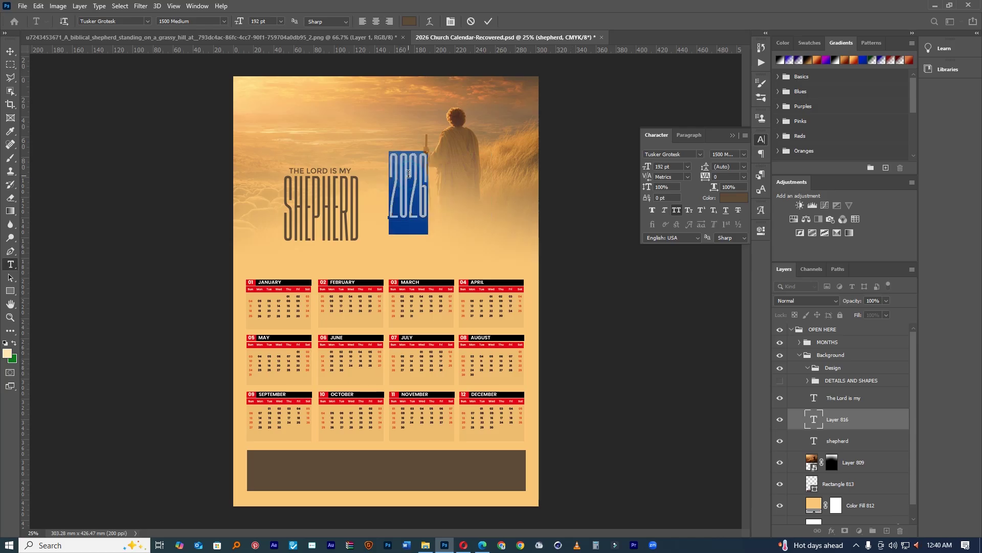
click(700, 155)
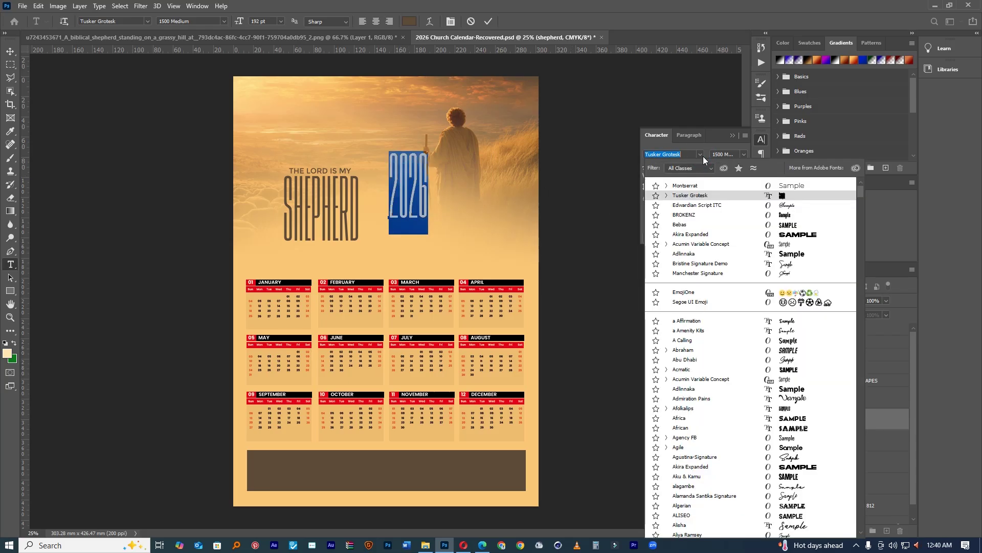
click(717, 215)
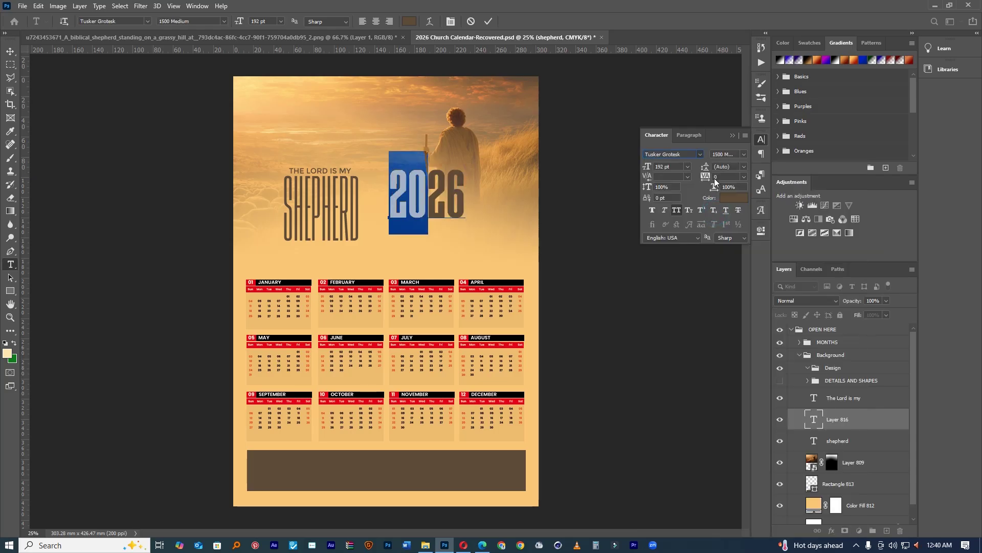
click(708, 177)
key(Down)
key(Down)
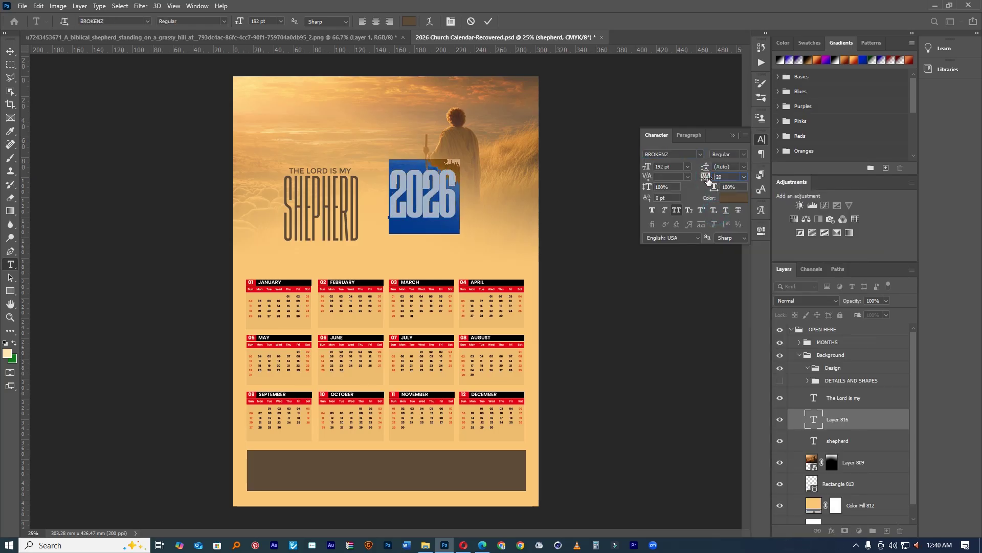
click(488, 21)
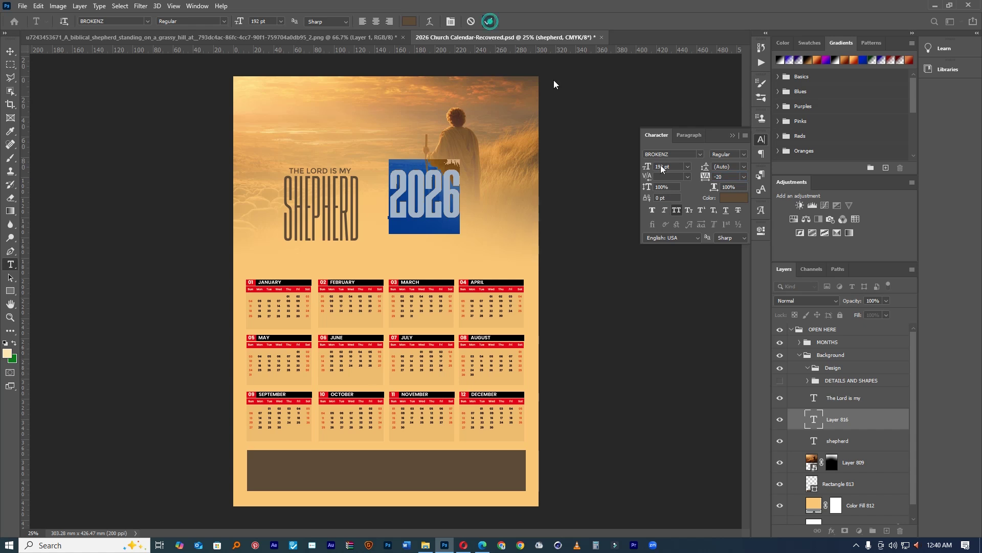
Step: Stack the 2026 text beneath the shepherd text layer at 28% opacity and scale it to about 221% behind the title
drag(844, 421, 842, 446)
drag(854, 302, 819, 306)
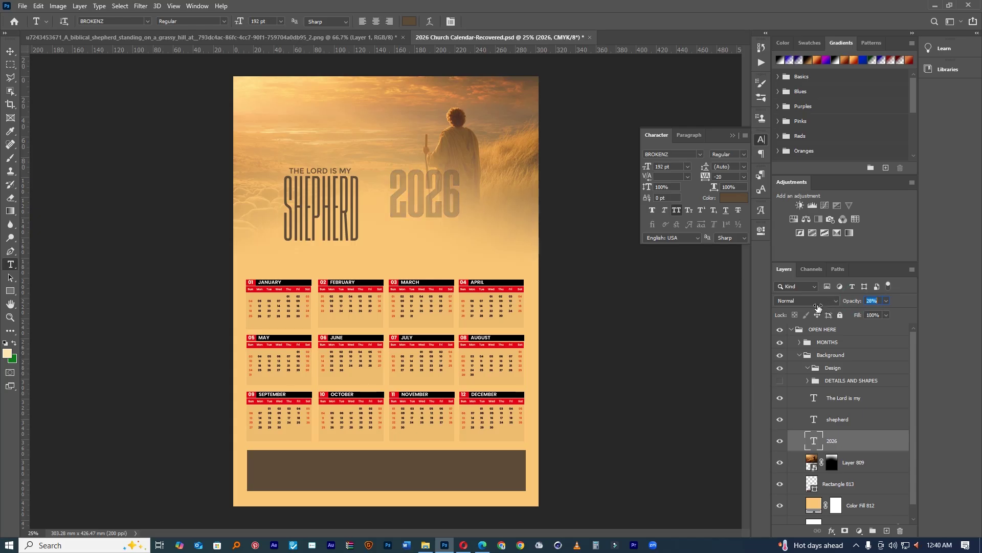
key(ctrl+t)
drag(483, 152, 526, 109)
drag(456, 216, 375, 231)
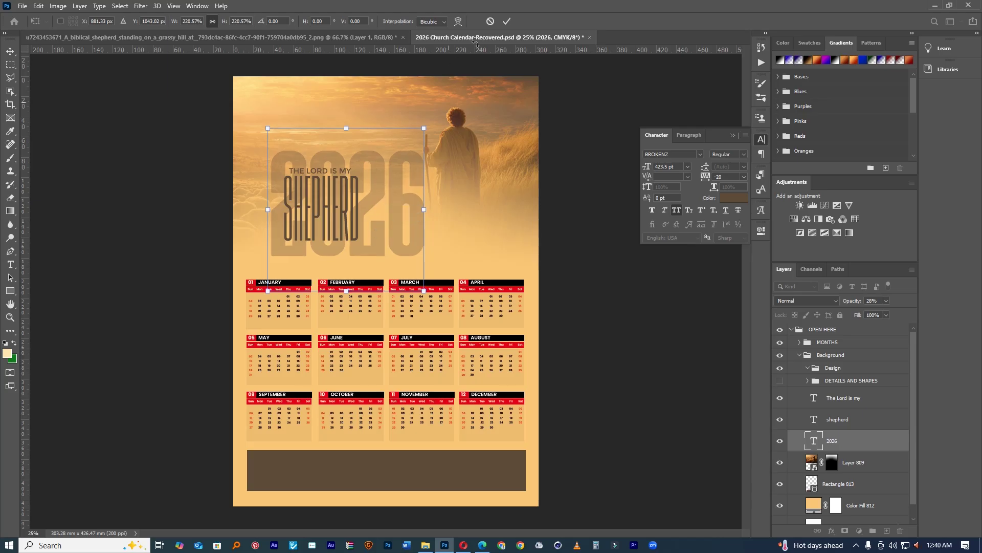
click(507, 22)
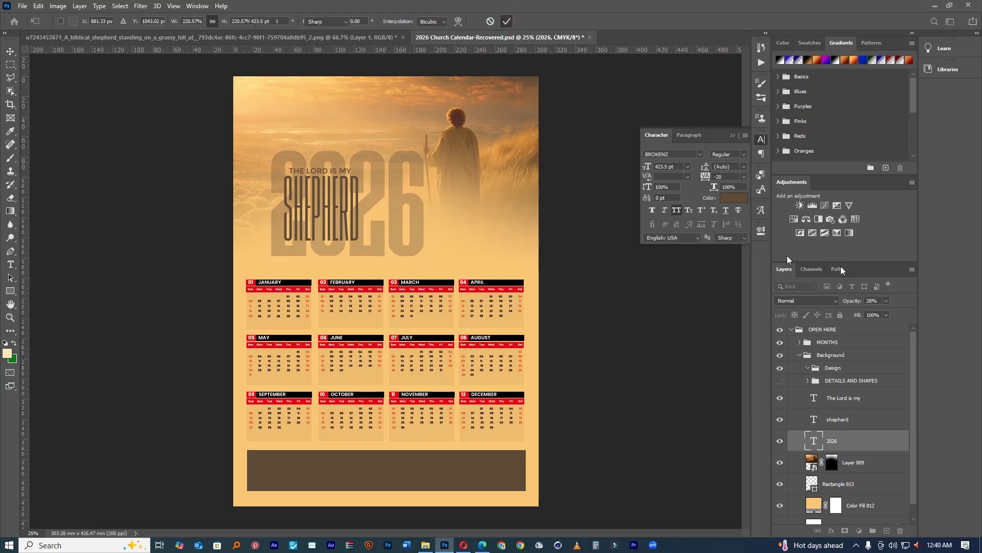
Step: Lower the 2026 text's opacity to 12% and move it slightly left and down behind the title
drag(860, 298, 852, 298)
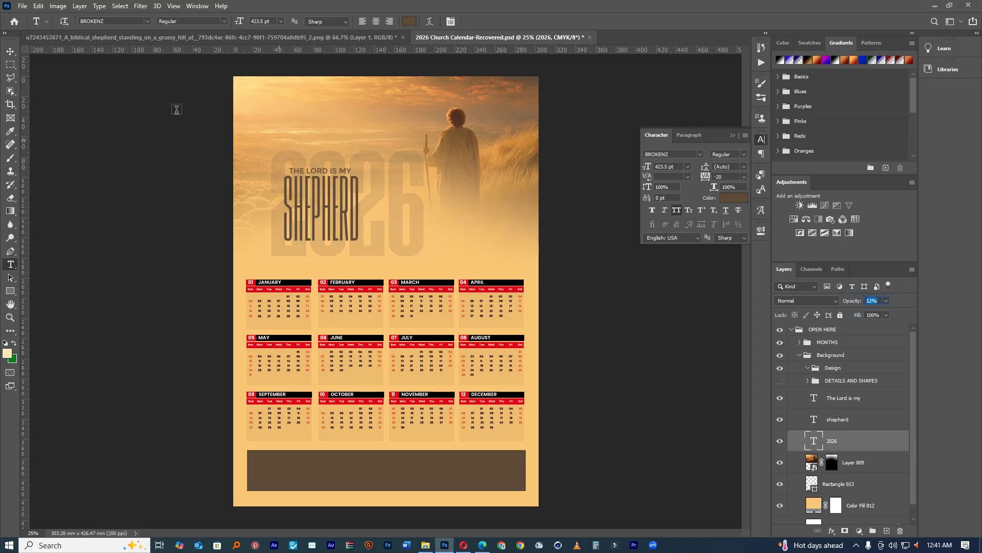
key(Return)
click(10, 52)
drag(422, 219, 416, 223)
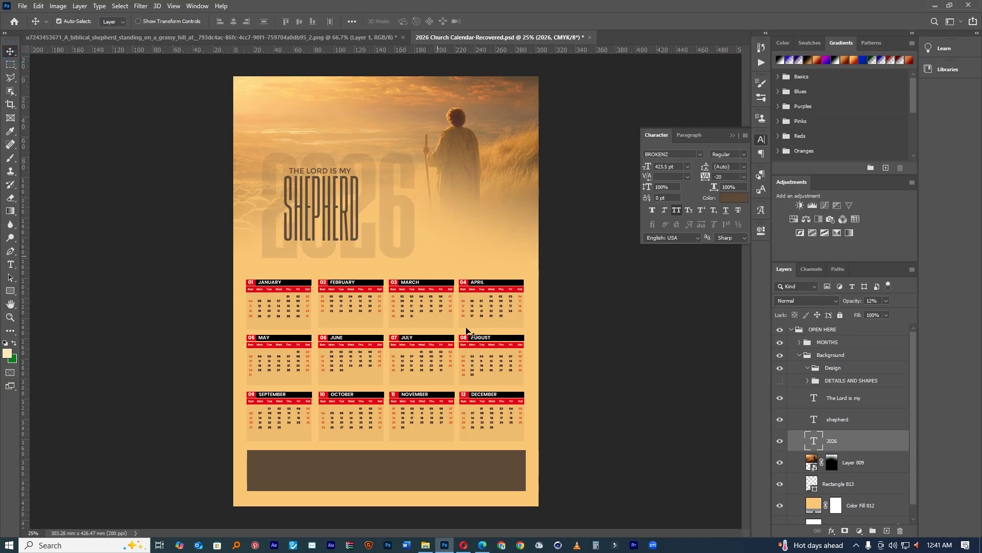
Step: Switch to the browser and copy all six verses of Psalm 23 in the King James Version
click(464, 545)
click(294, 296)
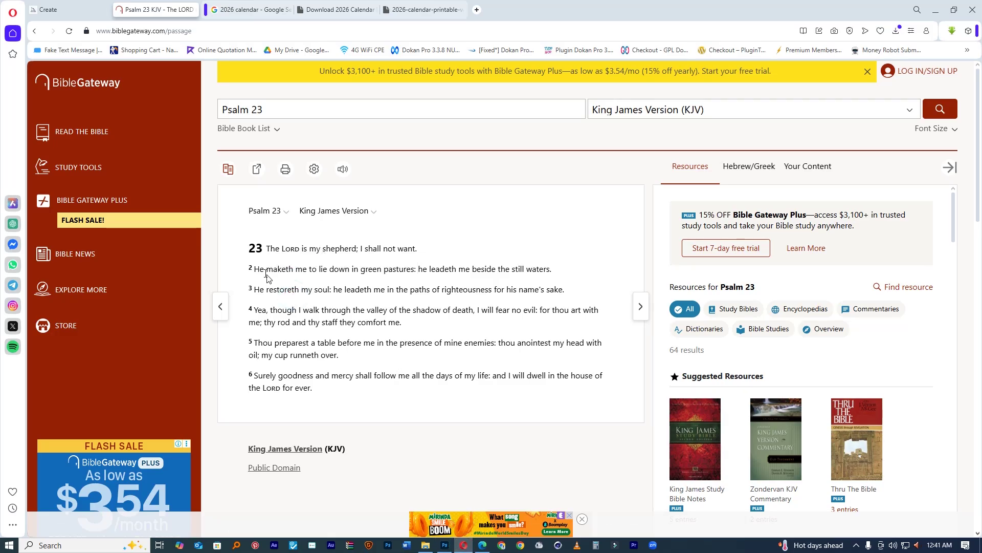
drag(249, 248, 313, 389)
click(430, 223)
click(432, 212)
Step: Return to Photoshop and paste the Psalm into a new text box about 83 by 54 mm over the shepherd's faded lower body
click(445, 545)
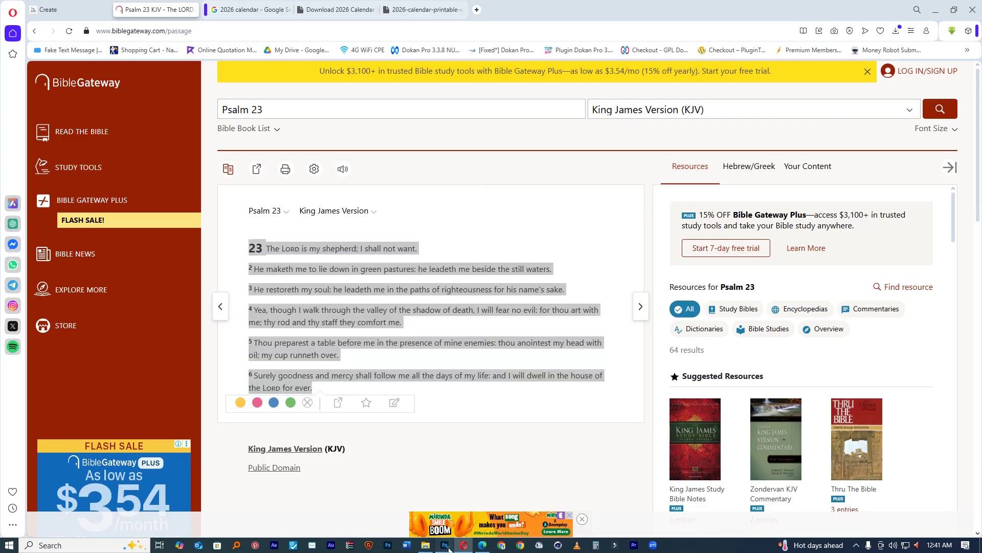
key(t)
drag(429, 187, 514, 235)
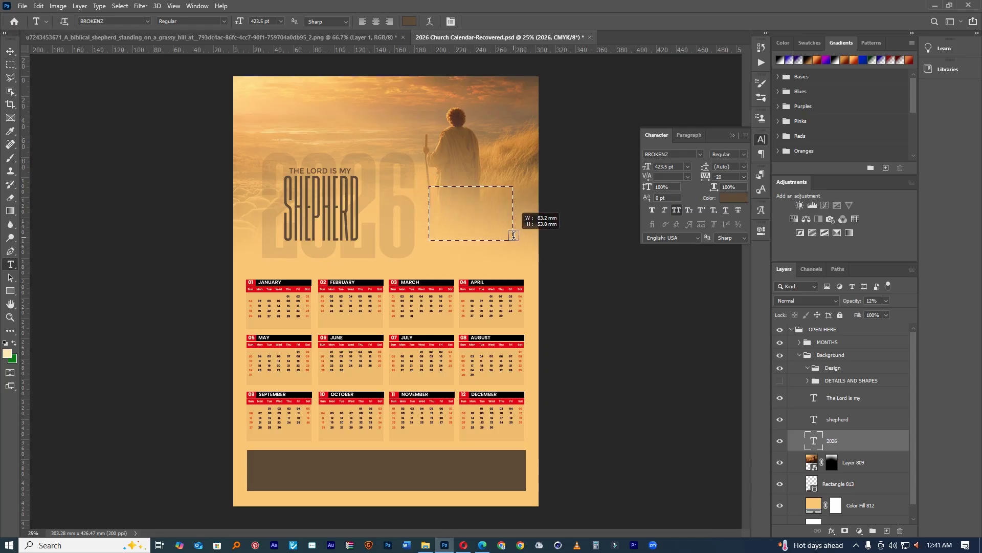
key(Escape)
drag(429, 187, 513, 240)
text(2 3)
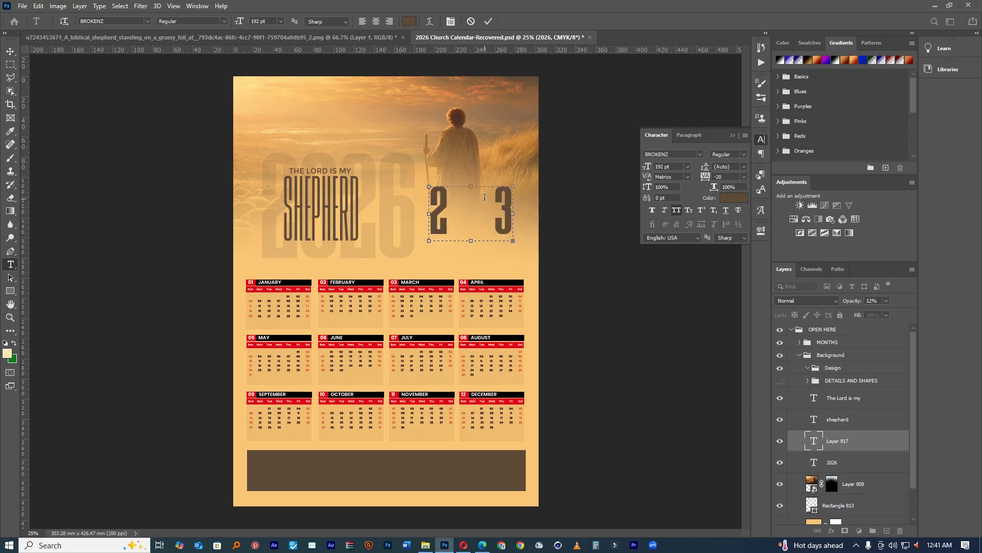
Step: Reset the Psalm text's character formatting to the defaults and set it to 8 pt in a taller text box
double_click(813, 441)
click(745, 136)
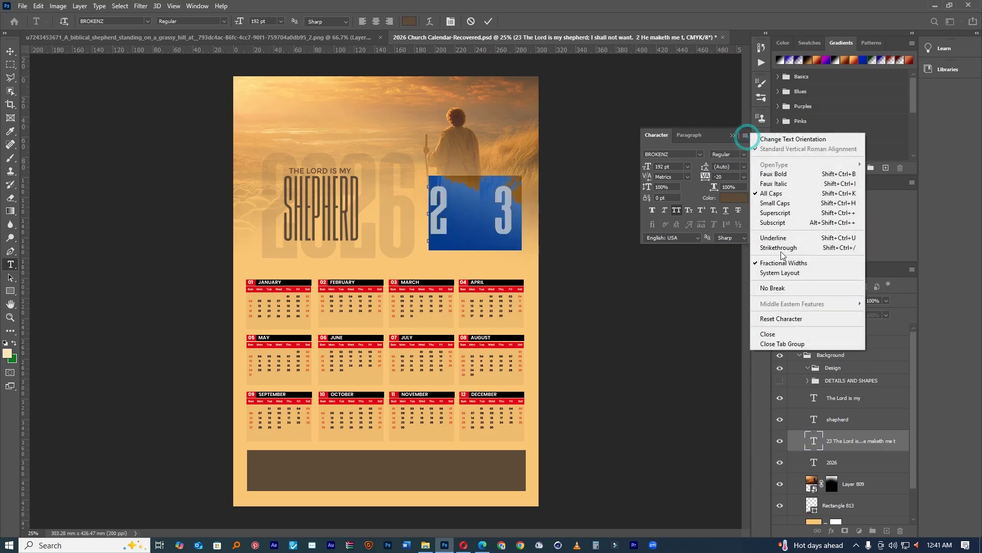
click(785, 318)
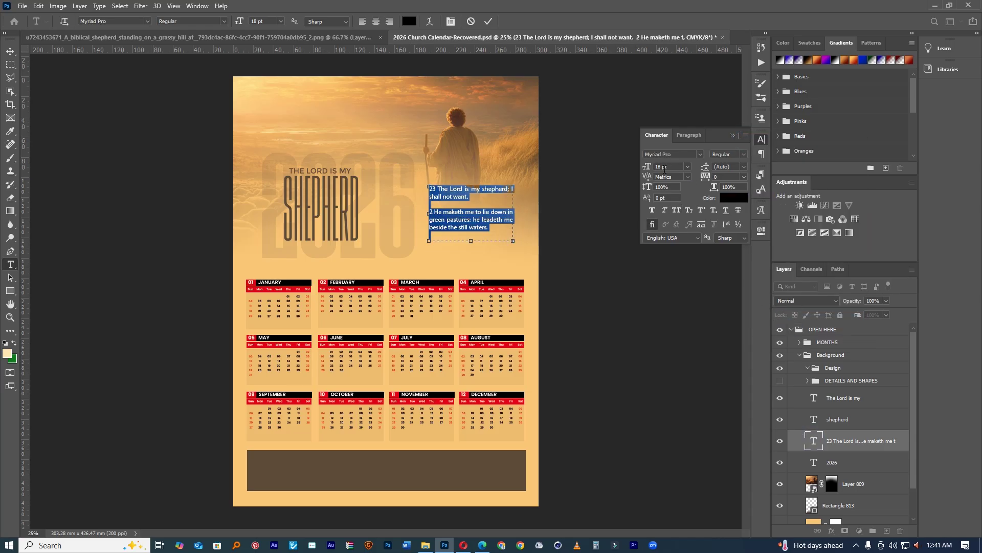
drag(478, 242, 494, 255)
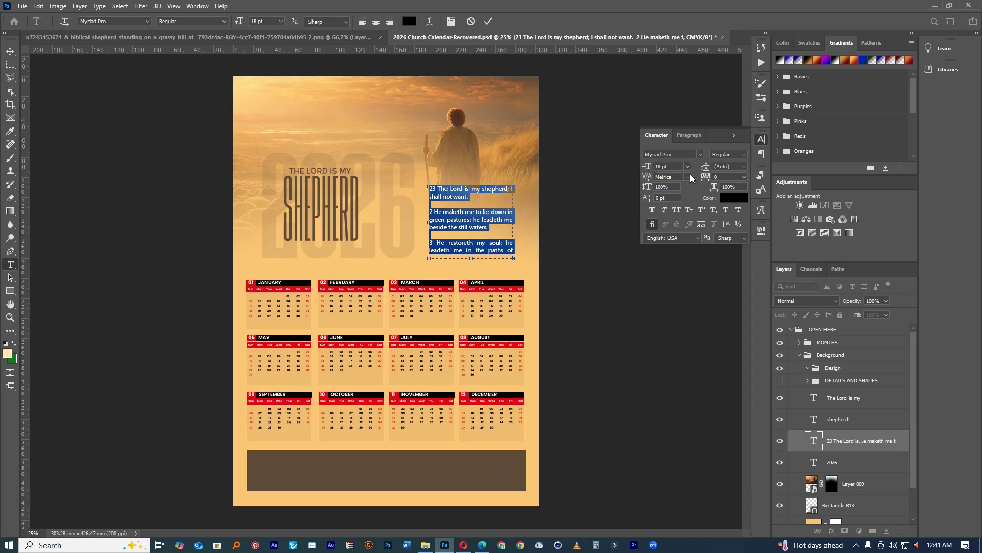
drag(650, 166, 644, 169)
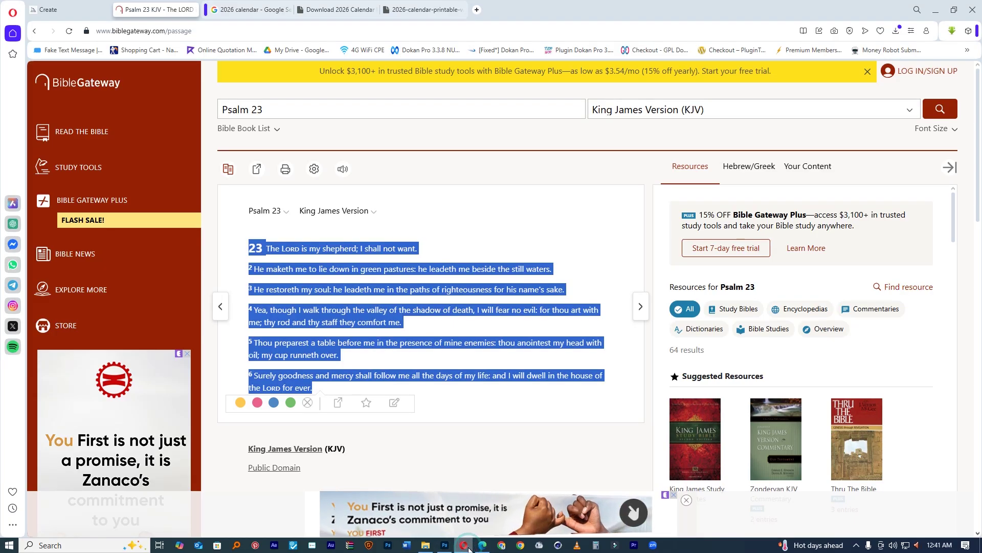
click(466, 546)
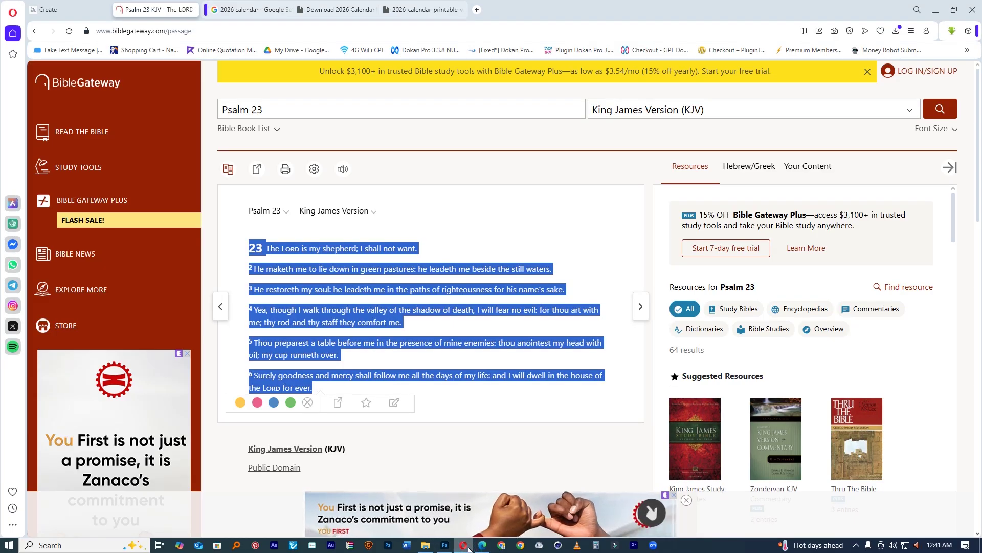
click(467, 545)
click(491, 219)
key(ctrl+Return)
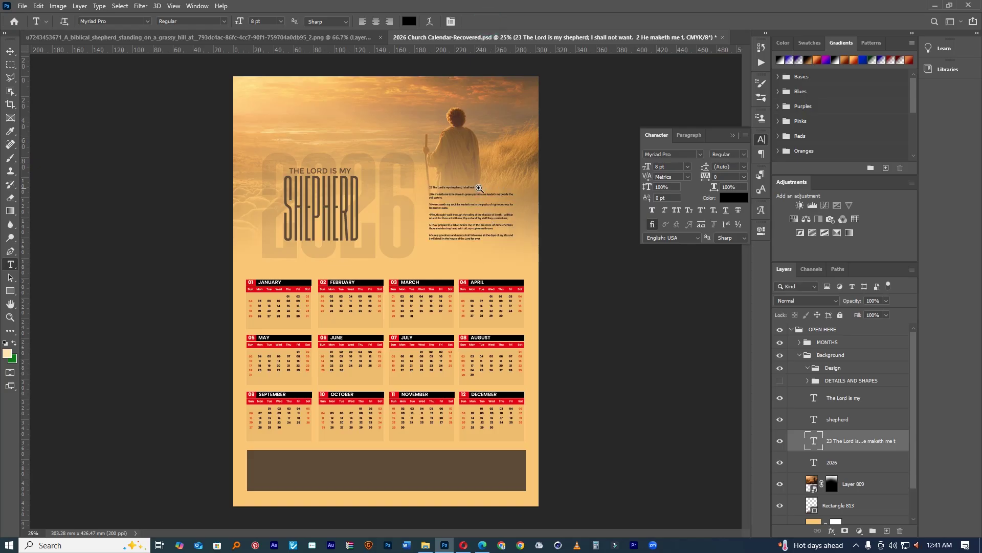
Step: Remove the line breaks before verses 4 and 5 of the Psalm so they run on from verse 3
ctrl+click(480, 188)
ctrl+click(479, 189)
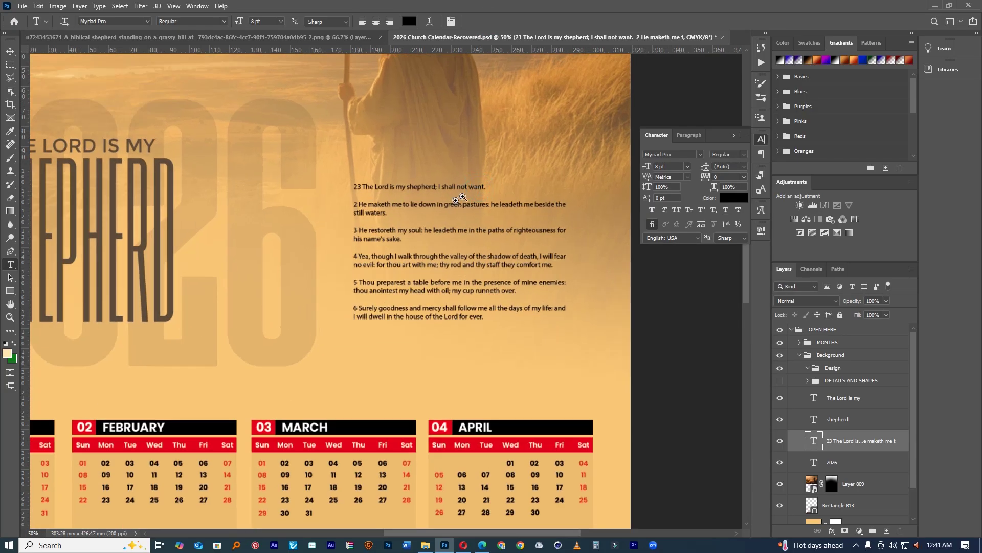
ctrl+click(396, 241)
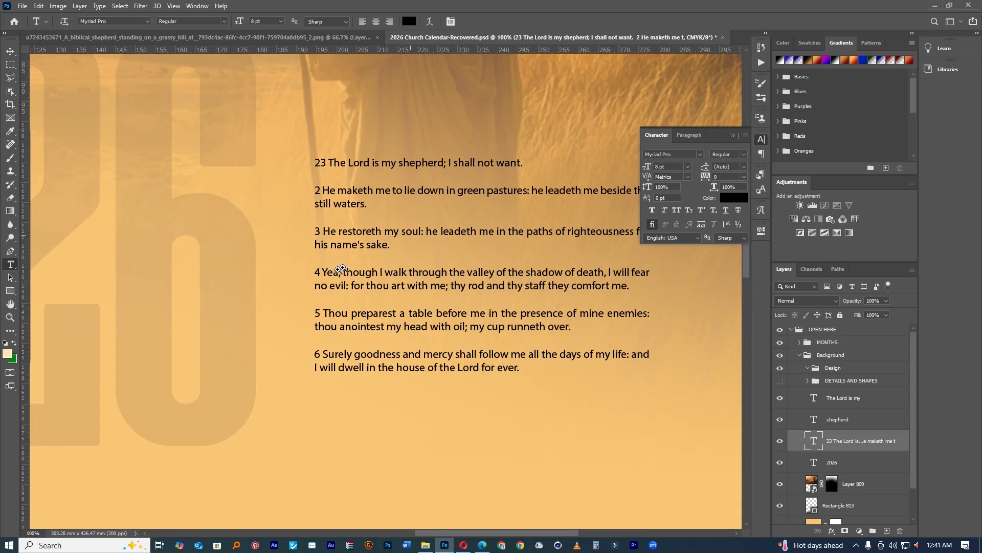
click(317, 268)
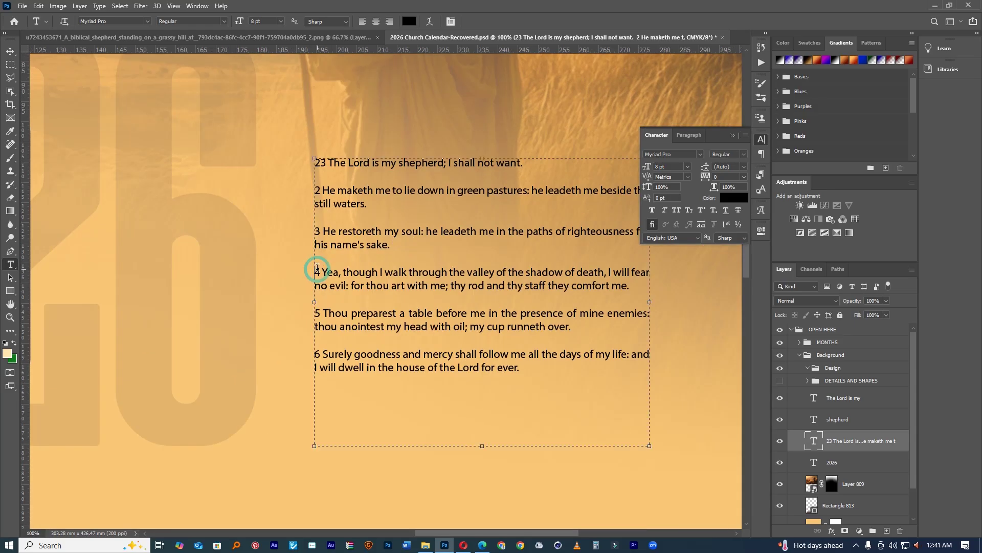
key(BackSpace)
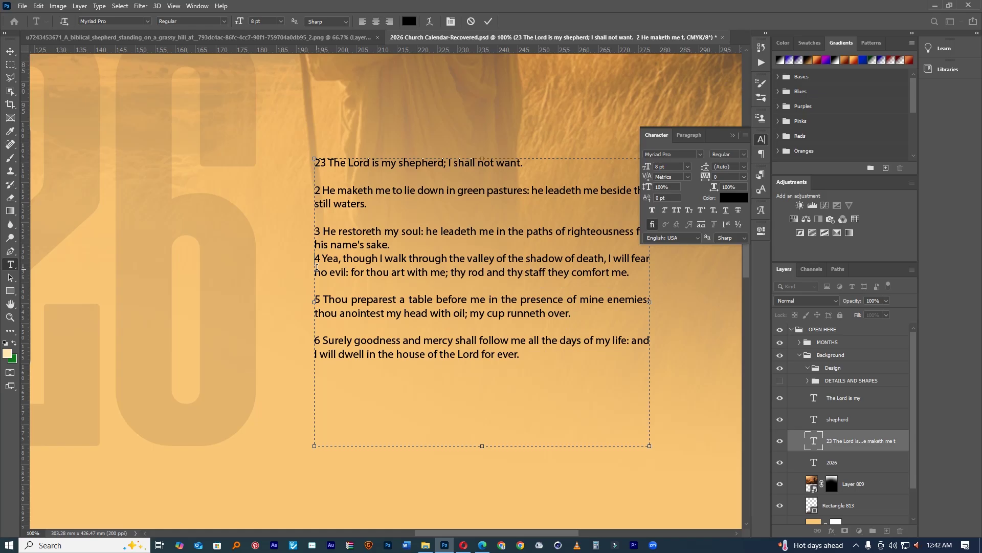
key(BackSpace)
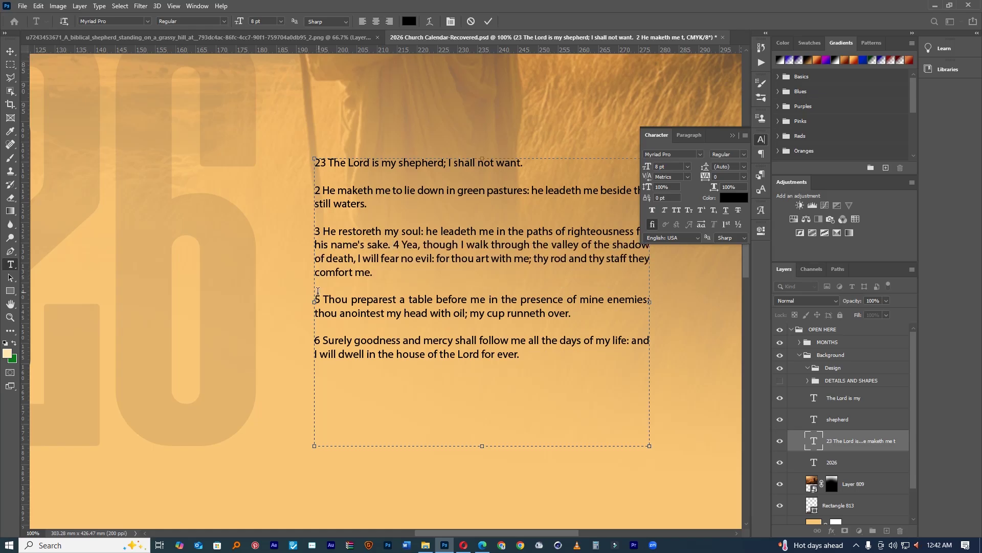
click(316, 294)
key(BackSpace)
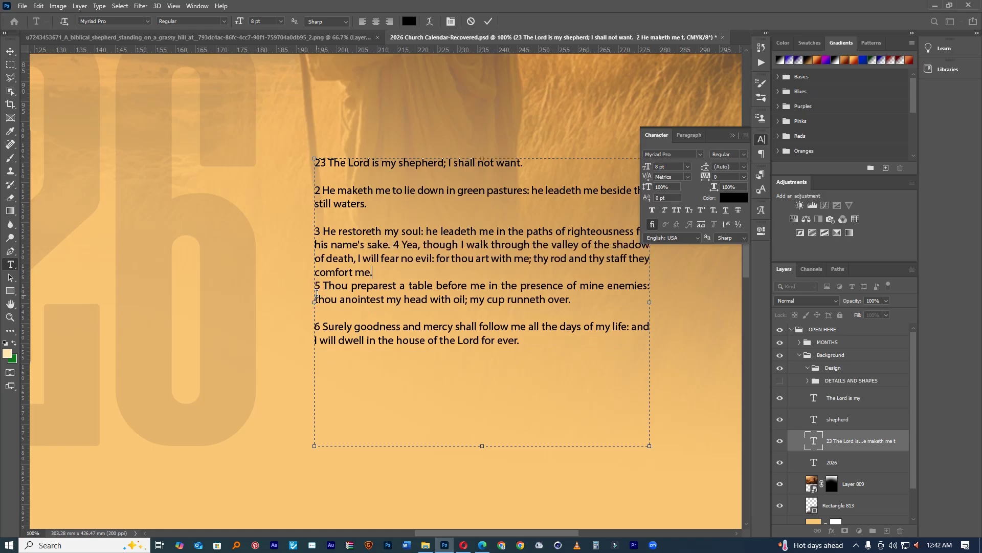
key(Delete)
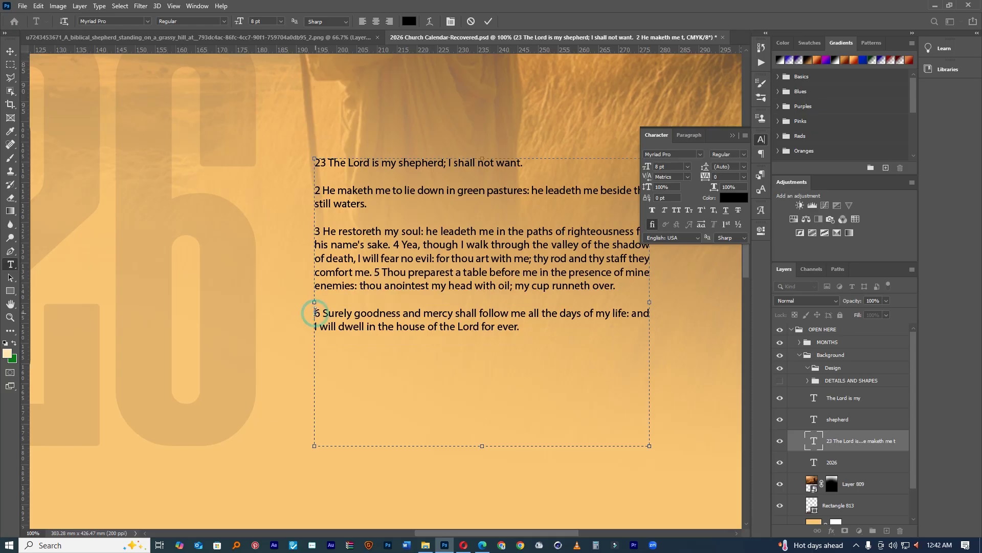
Step: Remove the blank line above verse 6 and run verse 3 on directly from verse 2
click(315, 313)
key(BackSpace)
key(BackSpace)
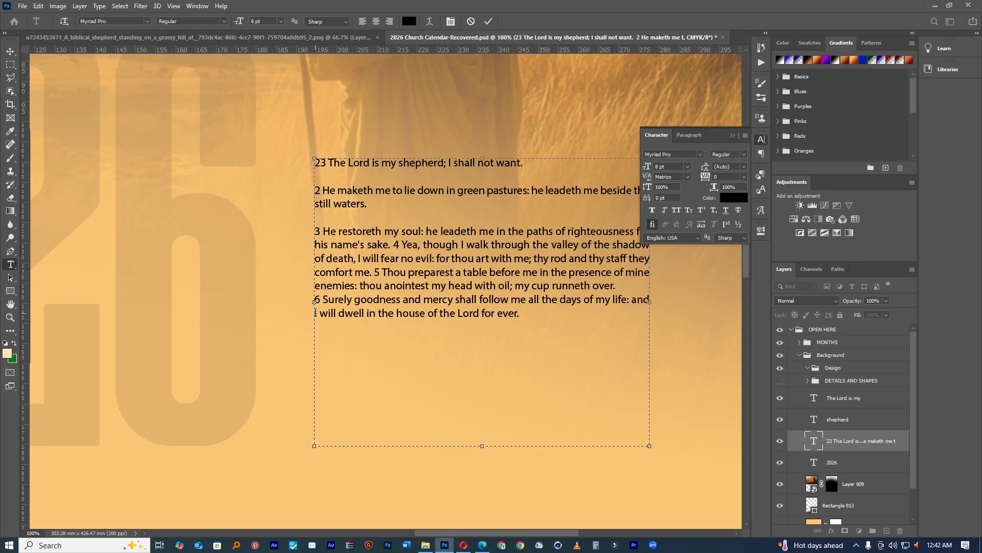
click(316, 231)
key(BackSpace)
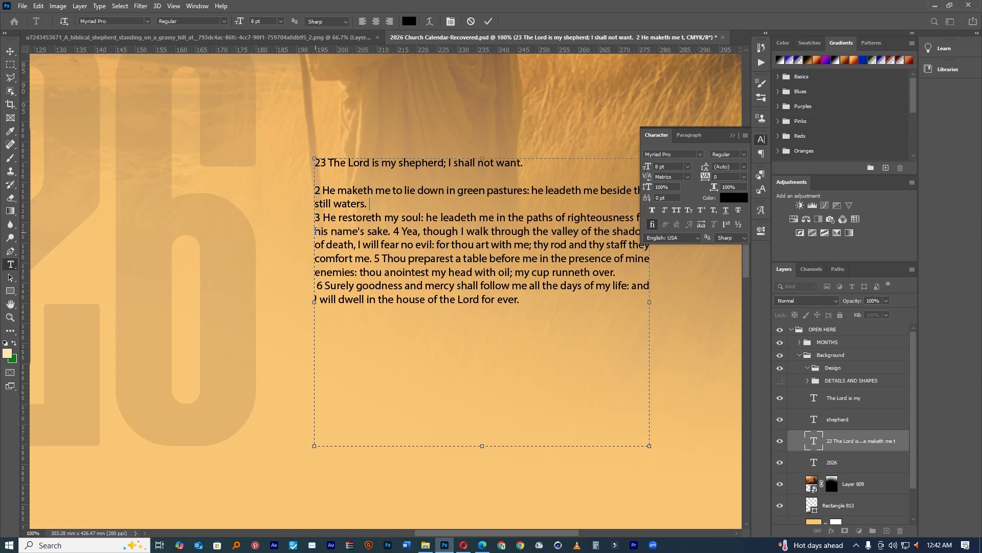
key(Delete)
Step: Run verse 2 on from the first verse and delete the chapter number 23 at the start of the Psalm
click(316, 192)
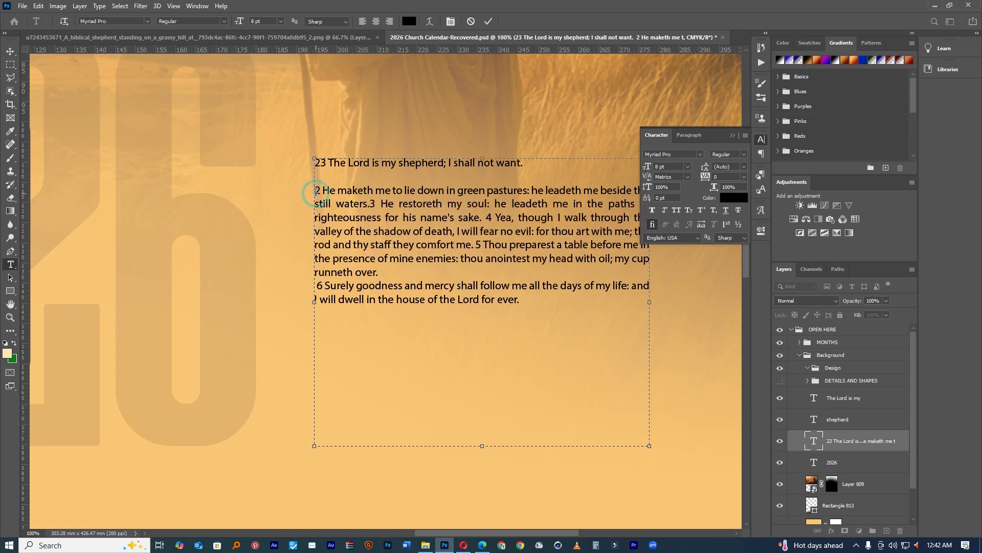
key(BackSpace)
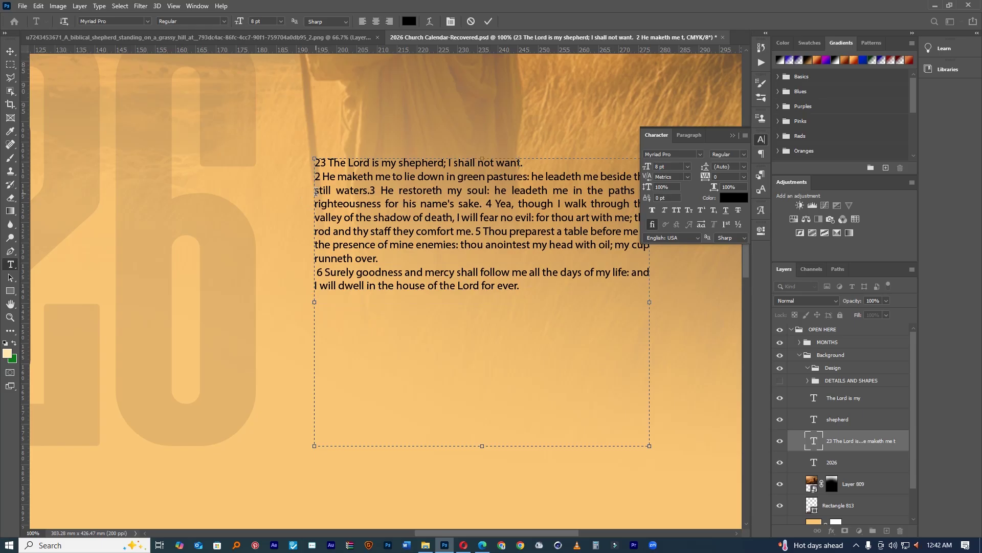
key(BackSpace)
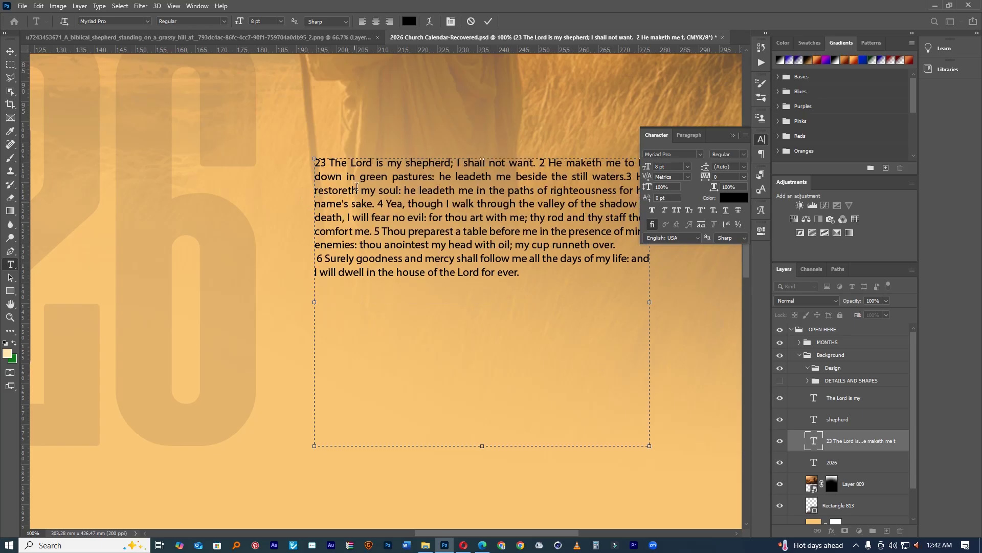
drag(331, 163, 304, 163)
key(BackSpace)
Step: Set the Psalm text in Montserrat Regular and run verse 6 on from verse 5
drag(520, 272, 282, 158)
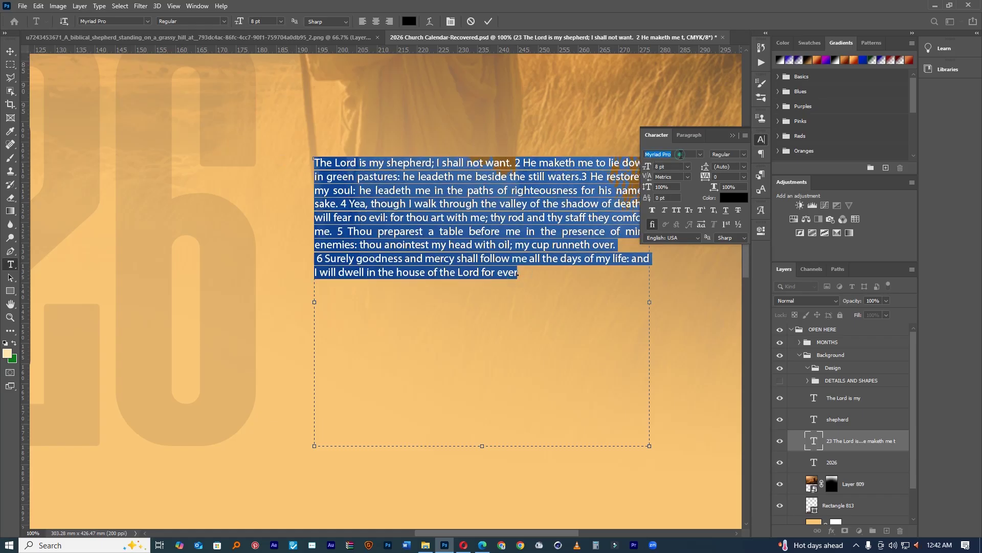
text(Montserrat)
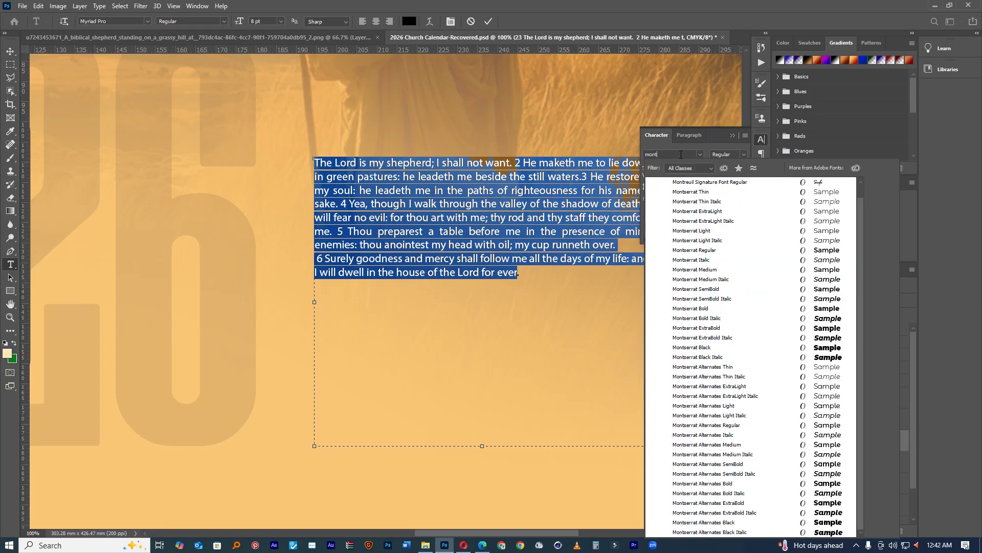
click(830, 258)
key(ctrl+a)
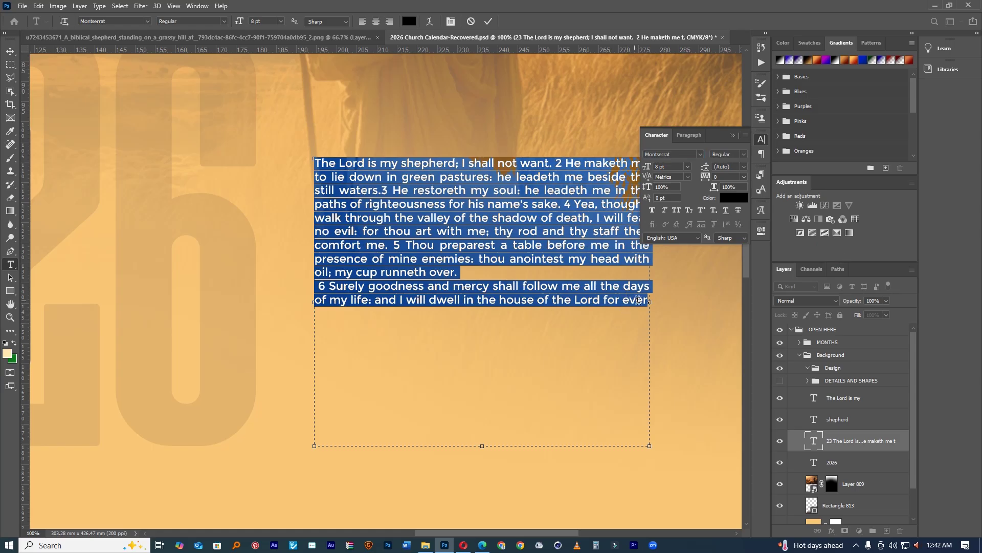
click(318, 288)
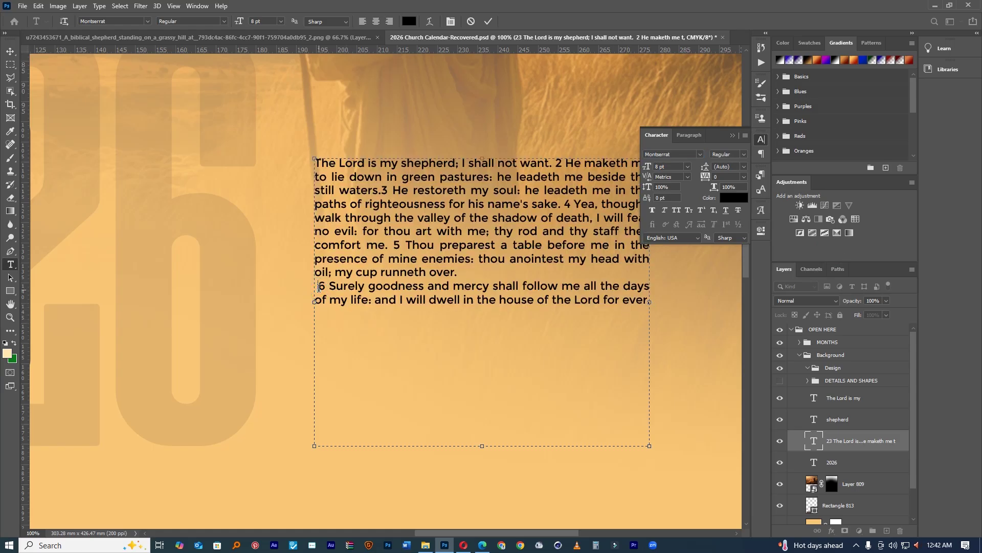
key(BackSpace)
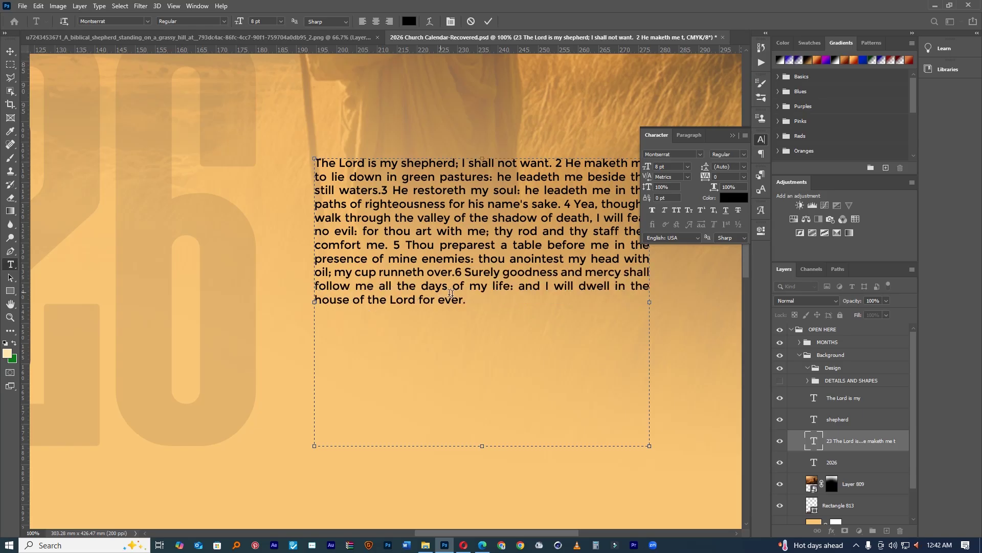
Step: Apply Montserrat Regular to the entire Psalm paragraph again and set its size to 7 pt
drag(471, 300, 273, 157)
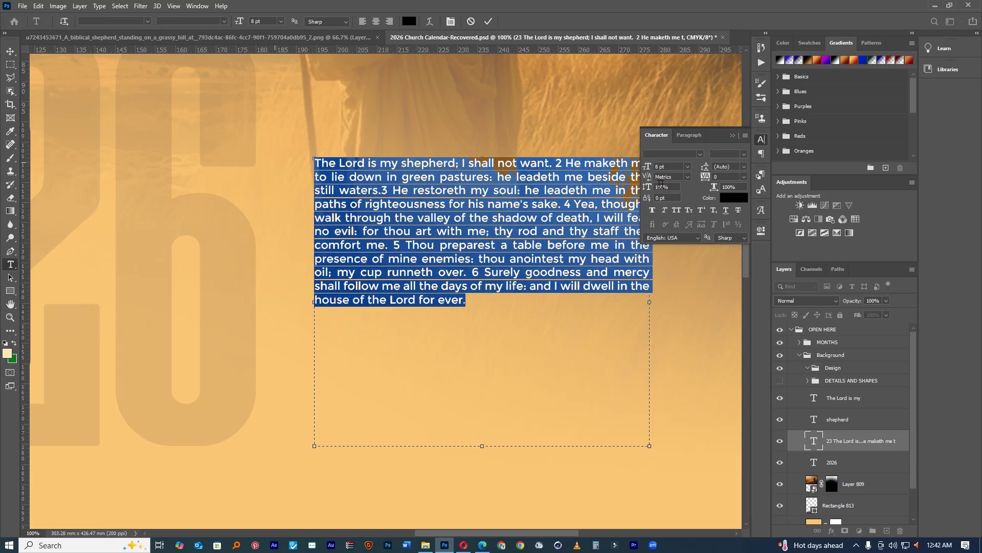
click(743, 154)
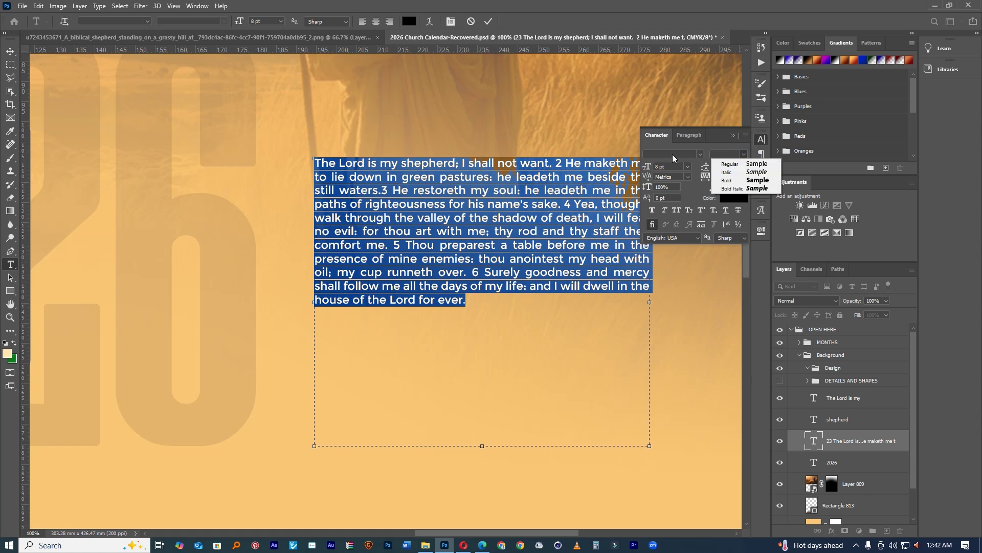
click(673, 155)
click(747, 153)
click(680, 154)
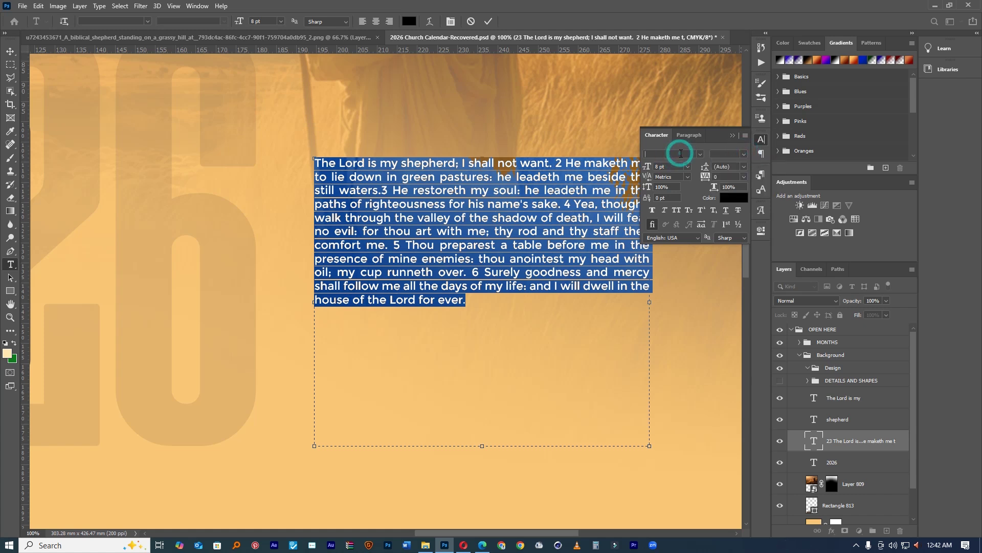
text(mont)
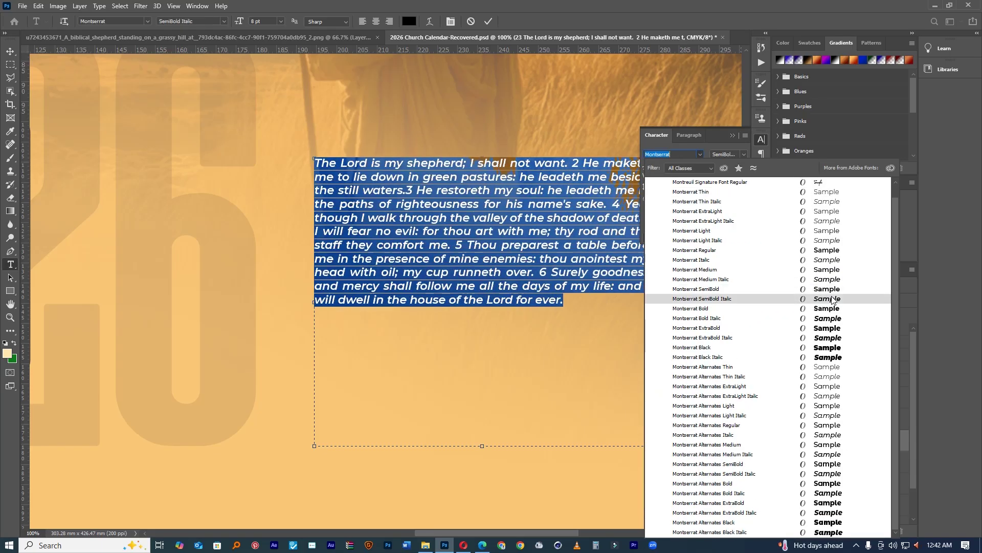
click(832, 250)
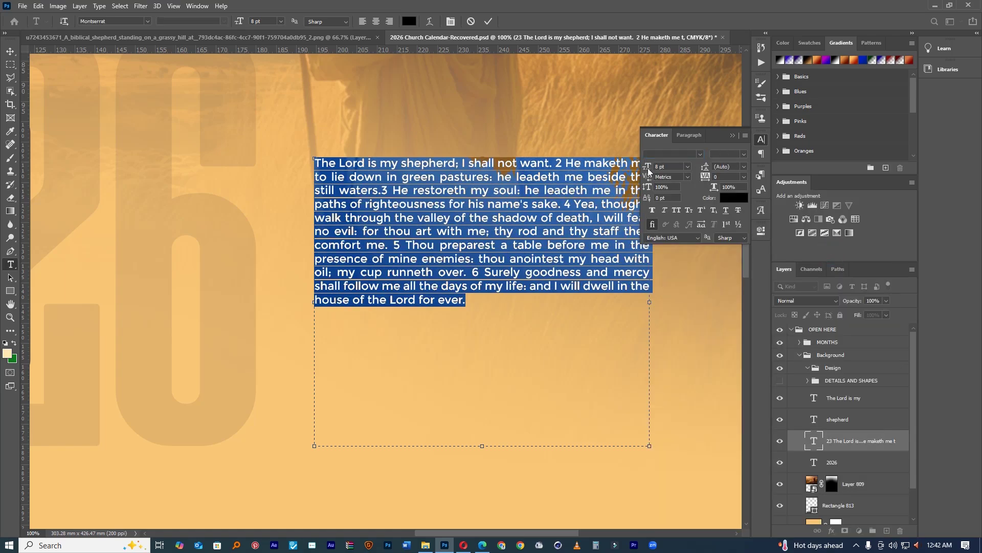
drag(649, 167, 647, 169)
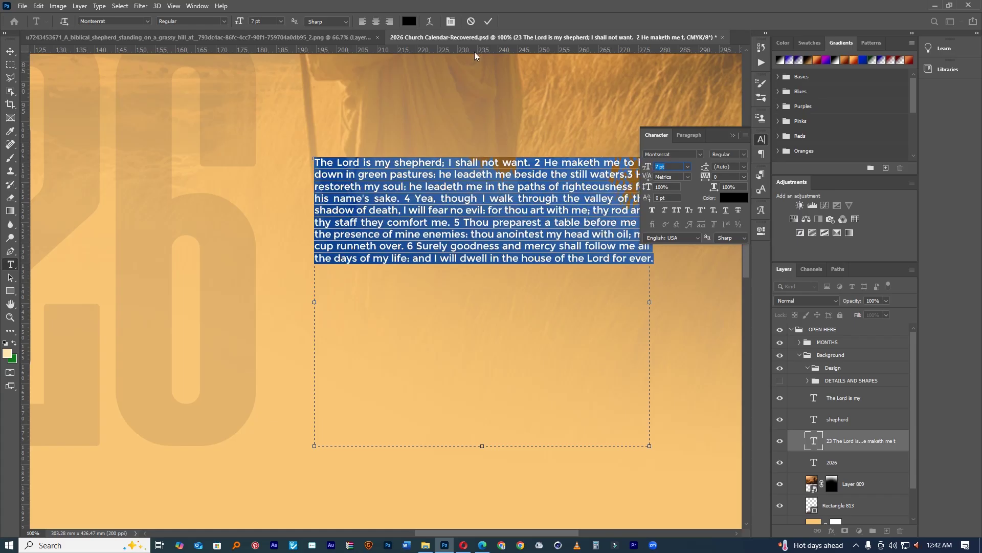
Step: Recolour the Psalm text with the light tan e3b26c sampled from the large 2026 numerals
click(410, 21)
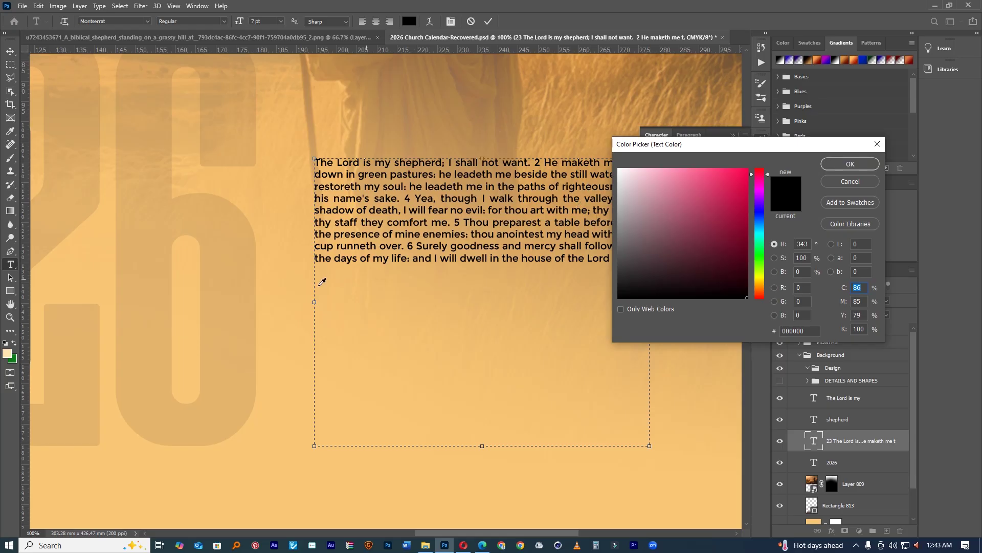
click(229, 273)
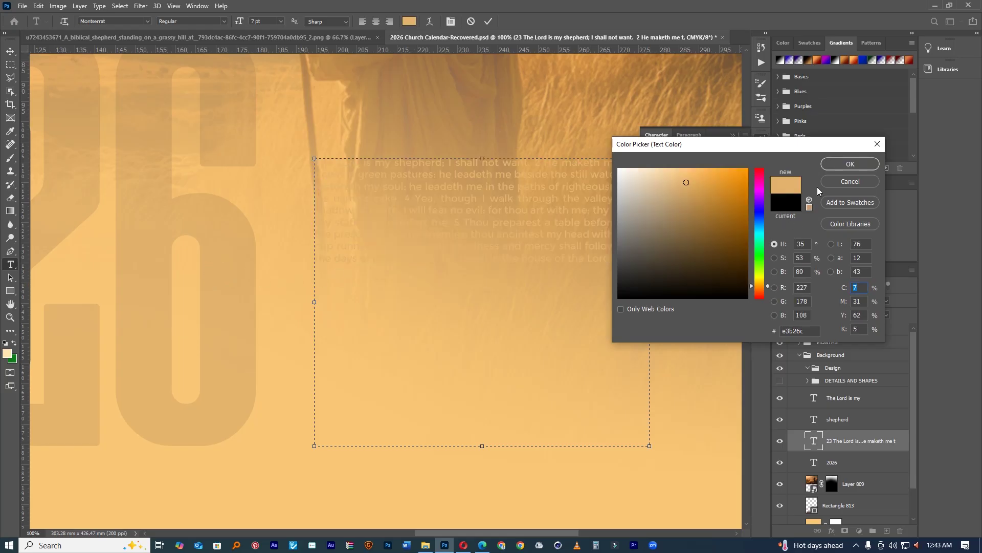
click(833, 164)
click(489, 21)
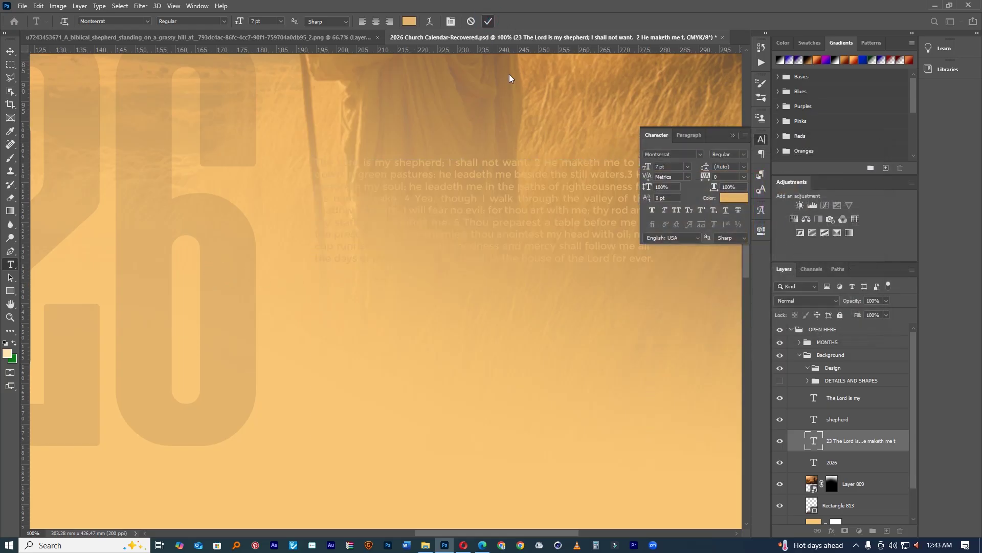
mouse_move(538, 242)
mouse_down()
mouse_move(450, 249)
mouse_move(489, 258)
mouse_up()
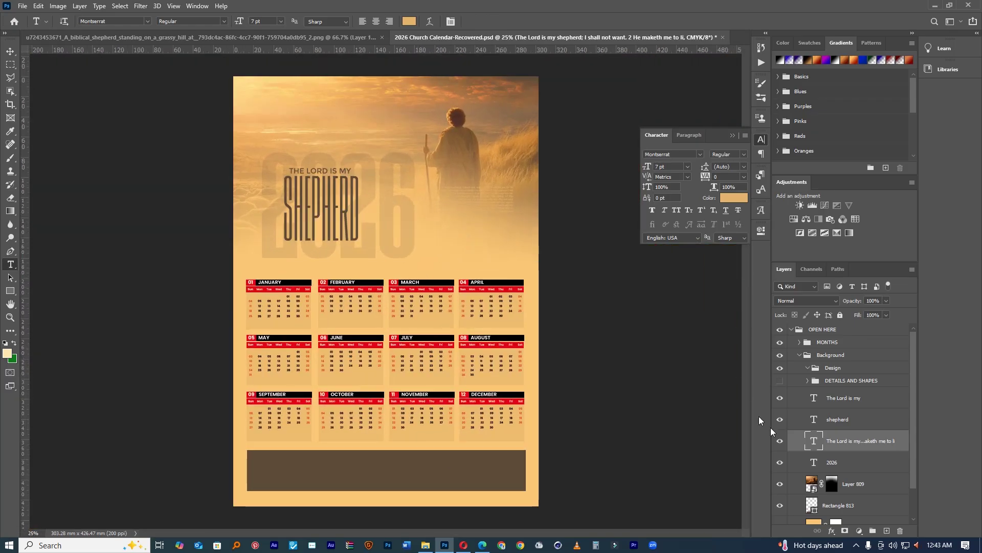
Step: Recolour the Psalm text with the dark brown sampled from the footer block
double_click(809, 444)
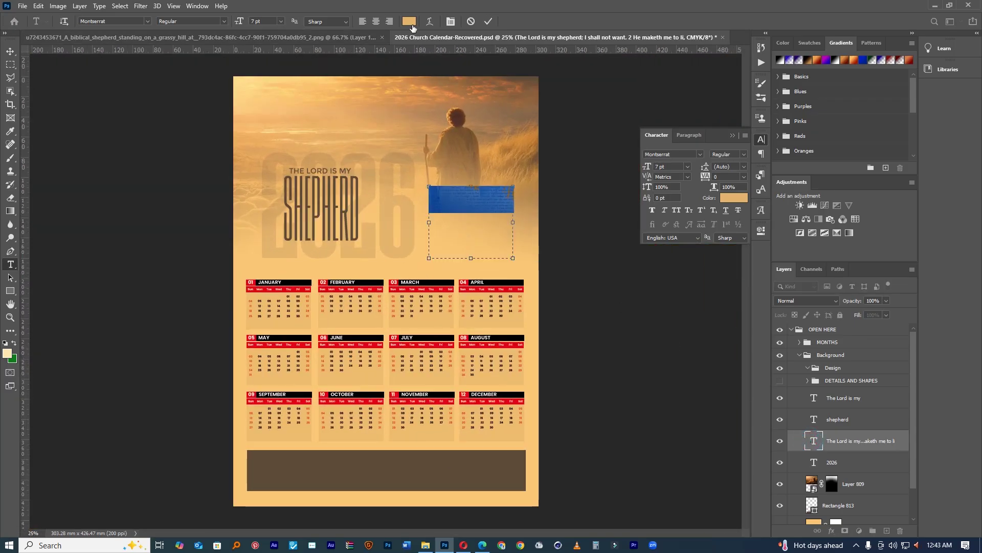
click(734, 198)
click(468, 467)
click(847, 165)
click(488, 21)
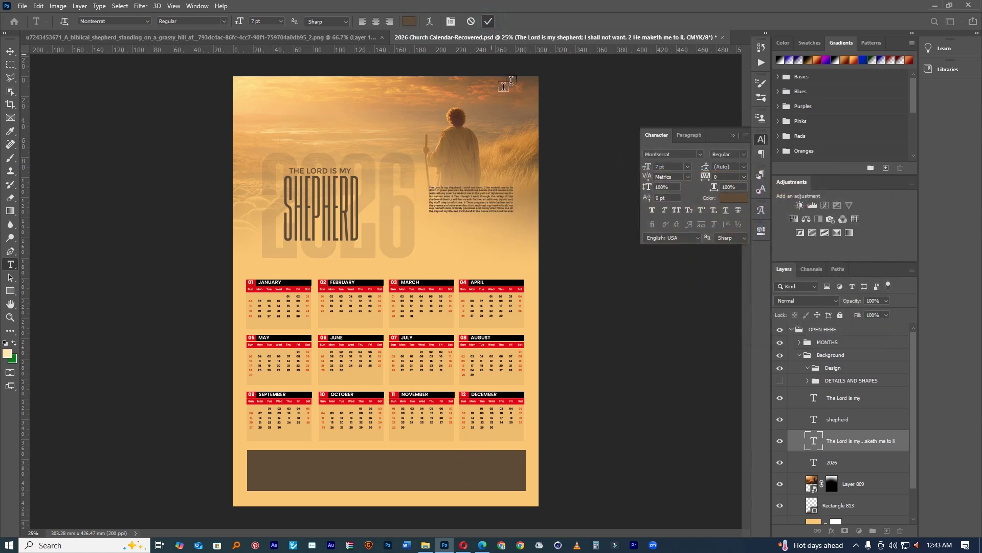
Step: Place a horizontal guide at the base of the SHEPHERD title and move the Psalm down so its last line sits on it
key(v)
ctrl+click(445, 154)
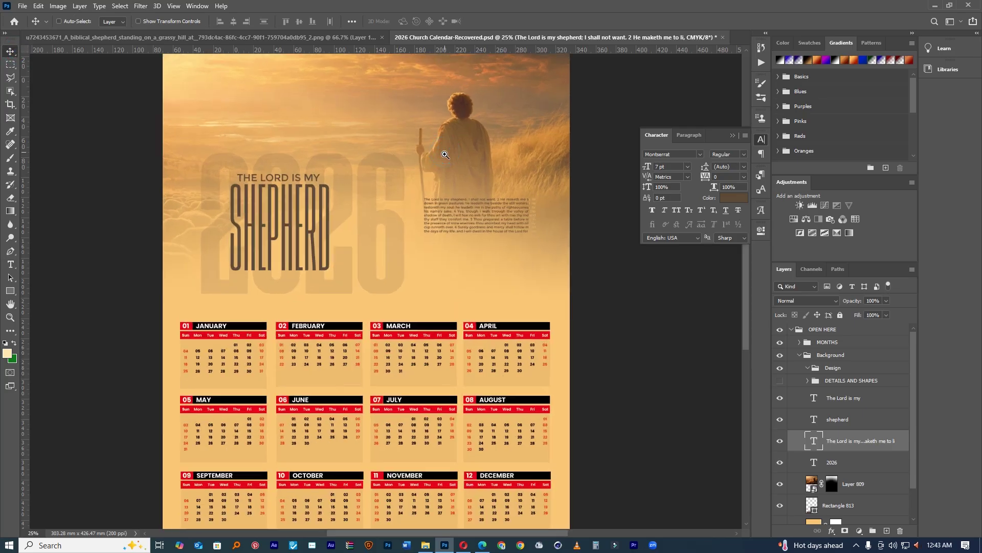
ctrl+click(445, 155)
drag(346, 49, 326, 328)
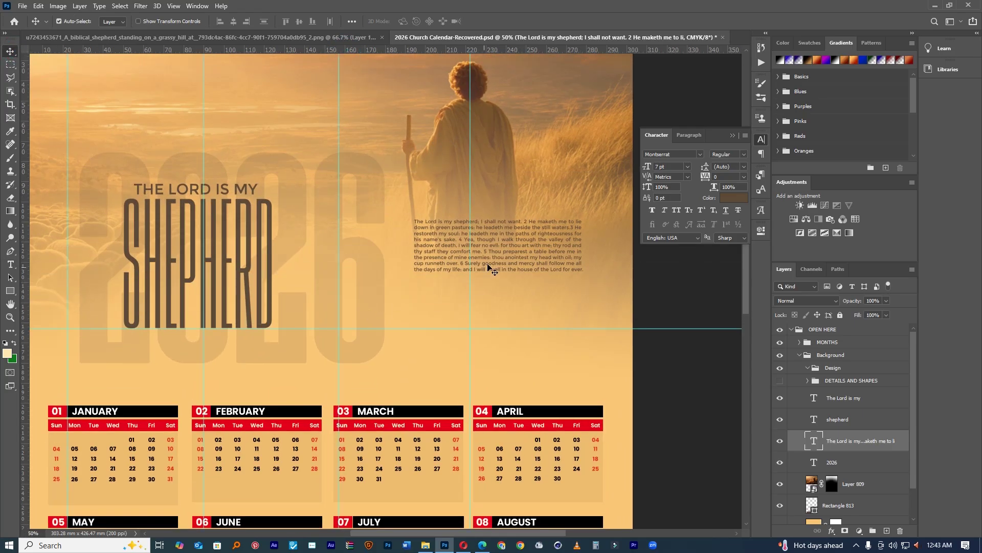
drag(490, 281, 489, 317)
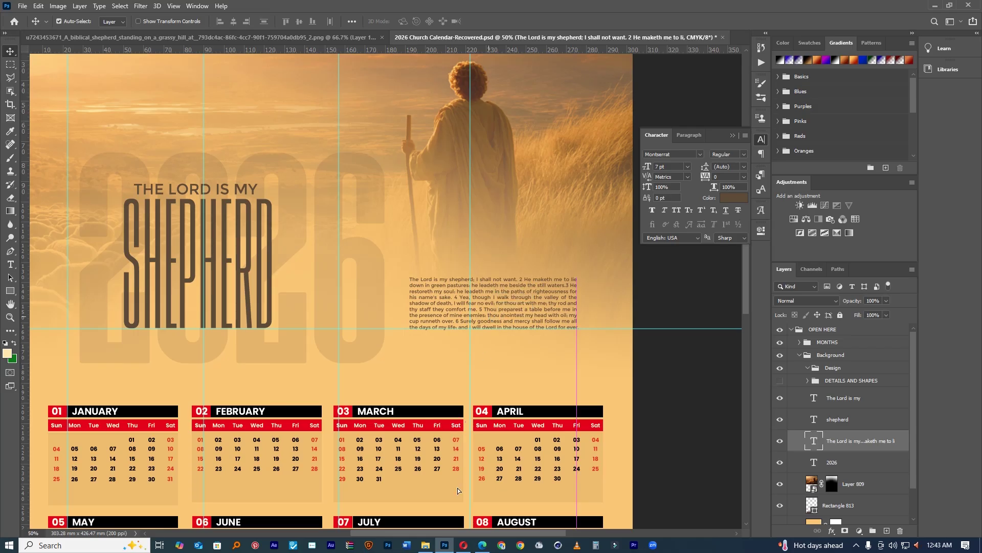
Step: Switch to the browser, copy the reference "Psalm 23" from the passage search field and return to Photoshop
click(465, 545)
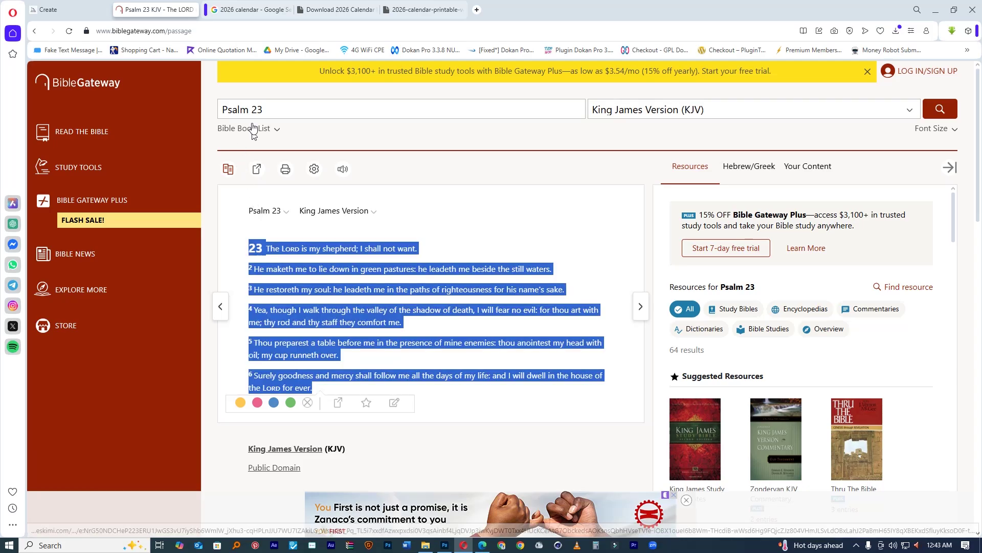
drag(264, 109, 221, 110)
right_click(234, 111)
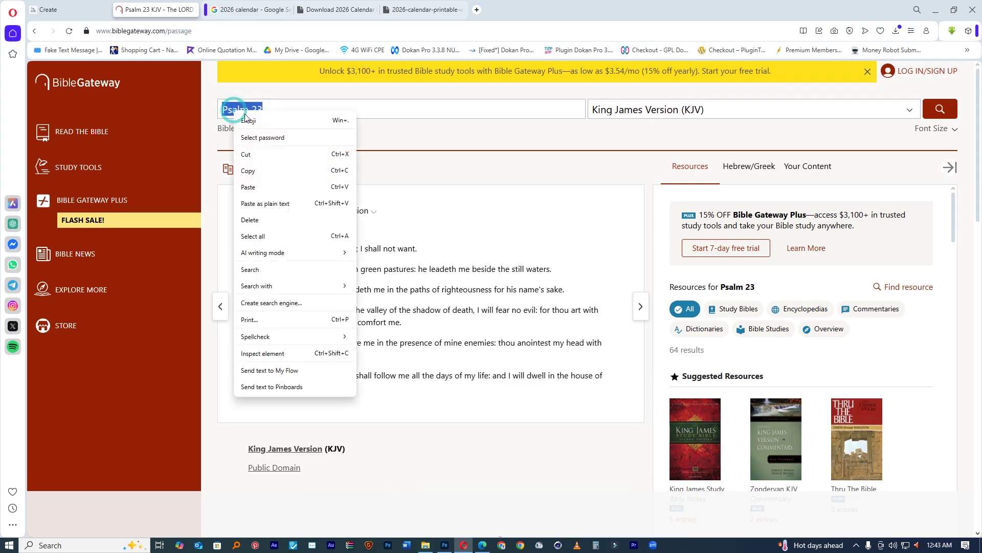
click(254, 170)
click(444, 546)
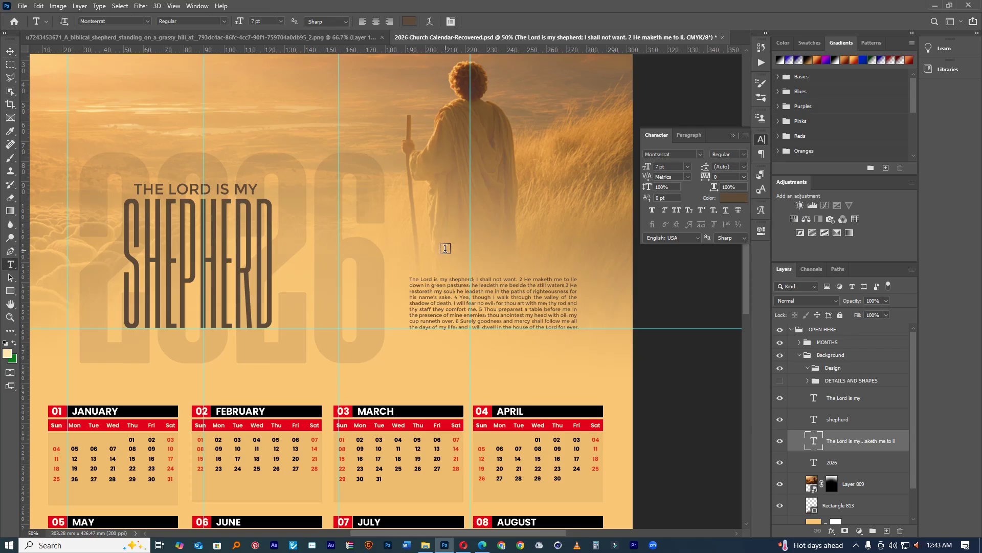
Step: Paste the copied "Psalm 23" as a new text layer above the Psalm passage and set its size to 25 pt
click(444, 249)
key(ctrl+v)
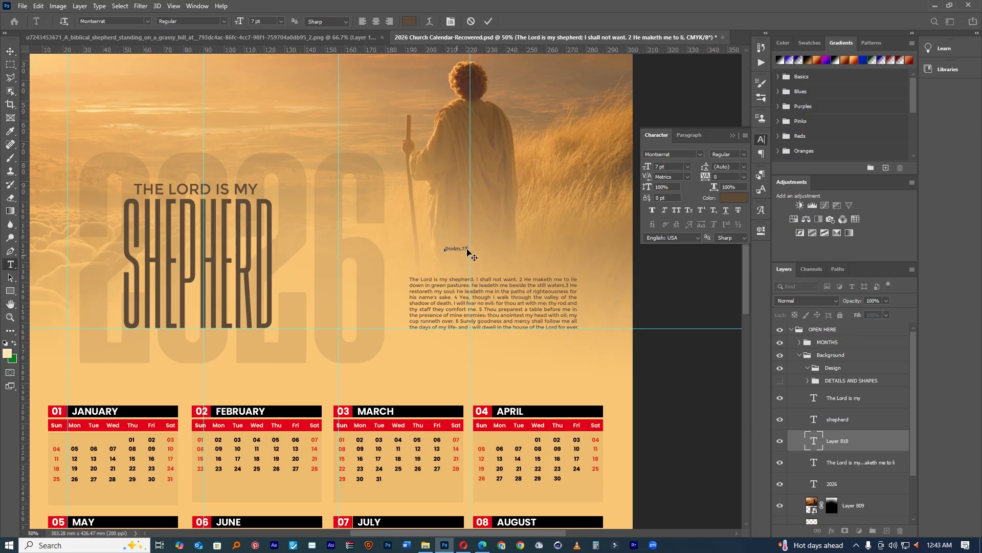
drag(467, 248, 422, 249)
drag(646, 168, 652, 170)
click(501, 239)
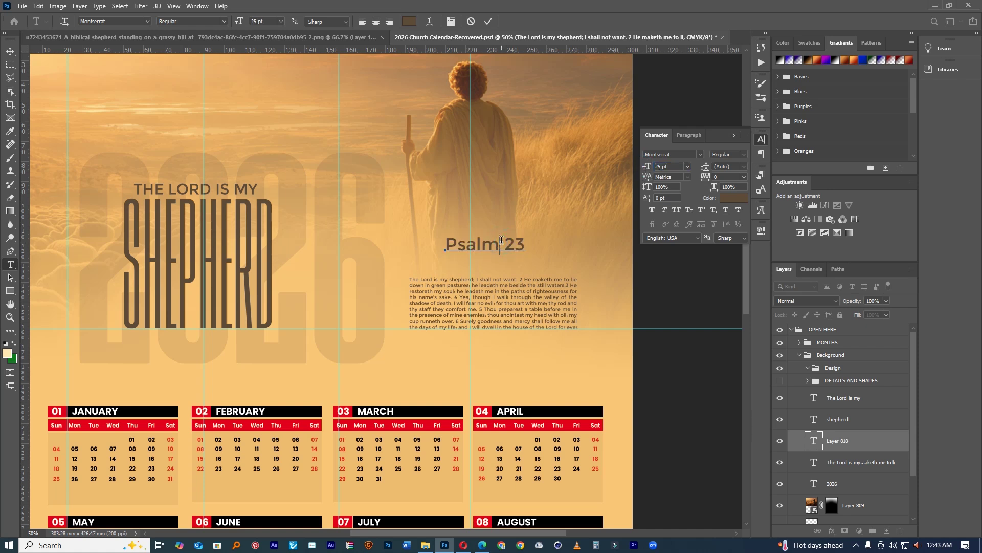
Step: Edit the reference to read "Psalm: 23:1-6" and place it directly above the passage, aligned with its left edge
text(:)
click(531, 240)
text(:1-6)
drag(493, 220, 457, 251)
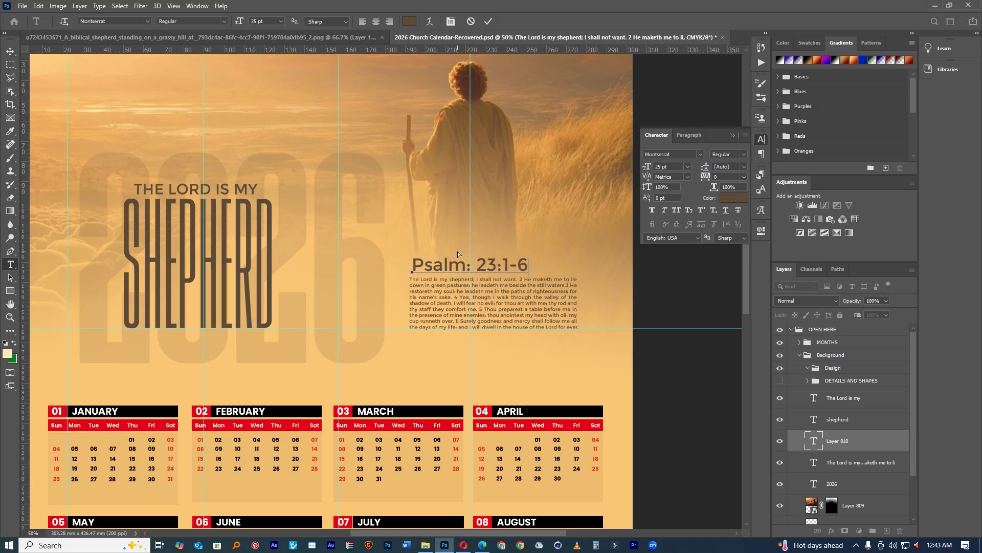
click(487, 22)
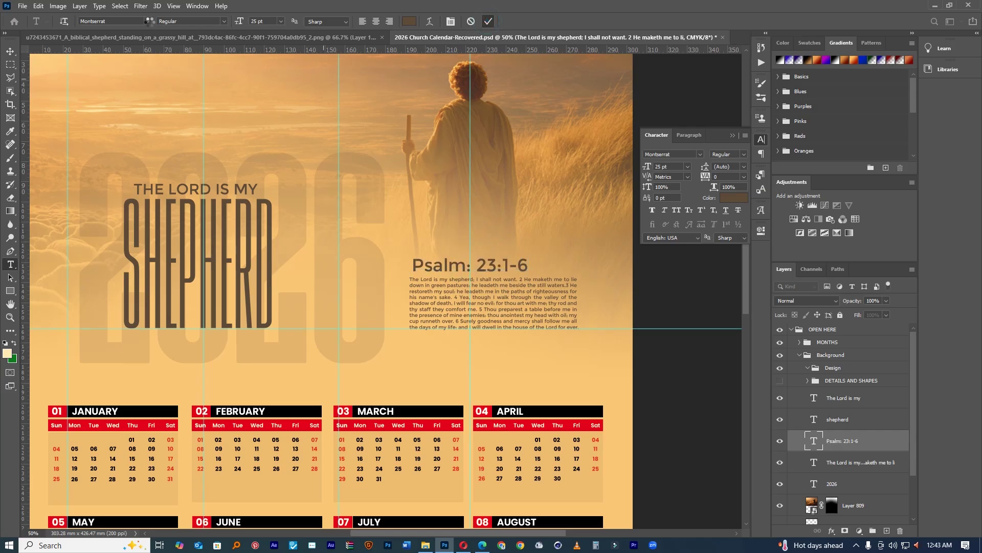
Step: Clear all guides from the calendar document
click(173, 6)
click(191, 273)
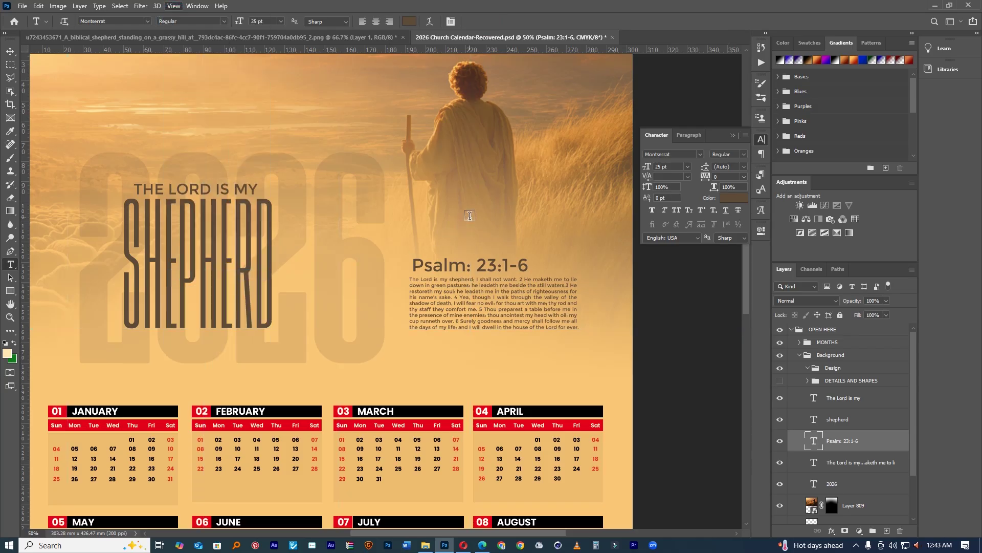
drag(463, 213, 397, 228)
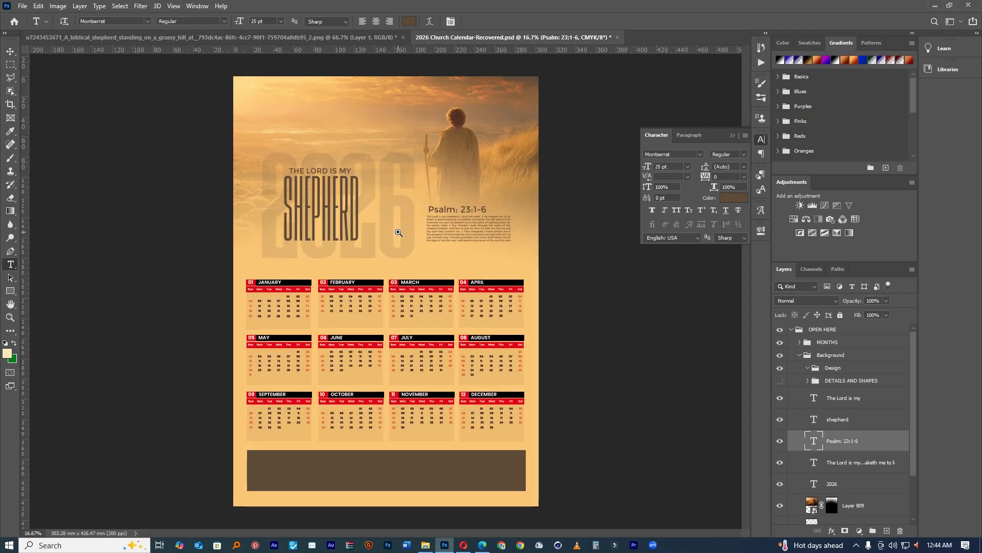
Step: Add a new text line reading "the digital church ministries" near the top edge of the shepherd image
click(336, 97)
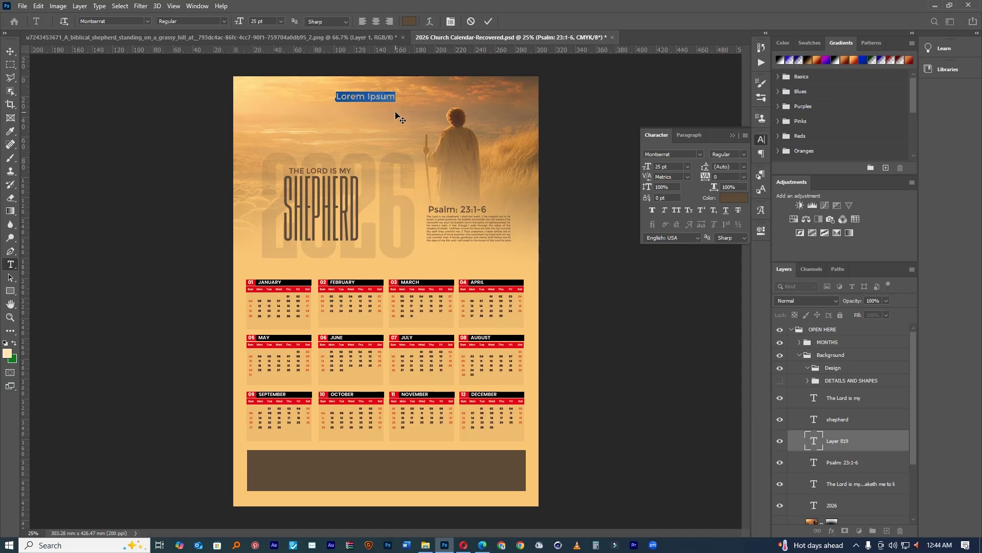
key(BackSpace)
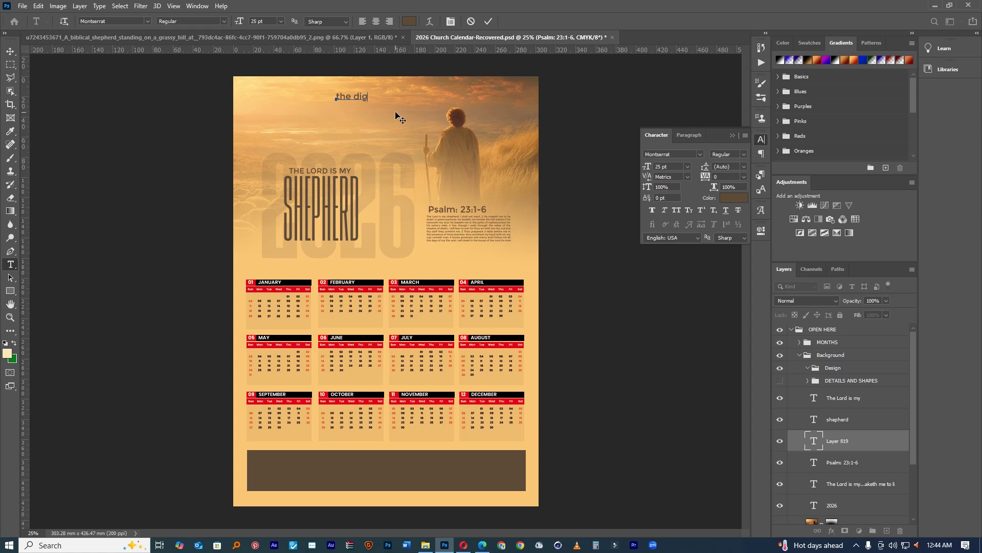
text(the digital church ministries)
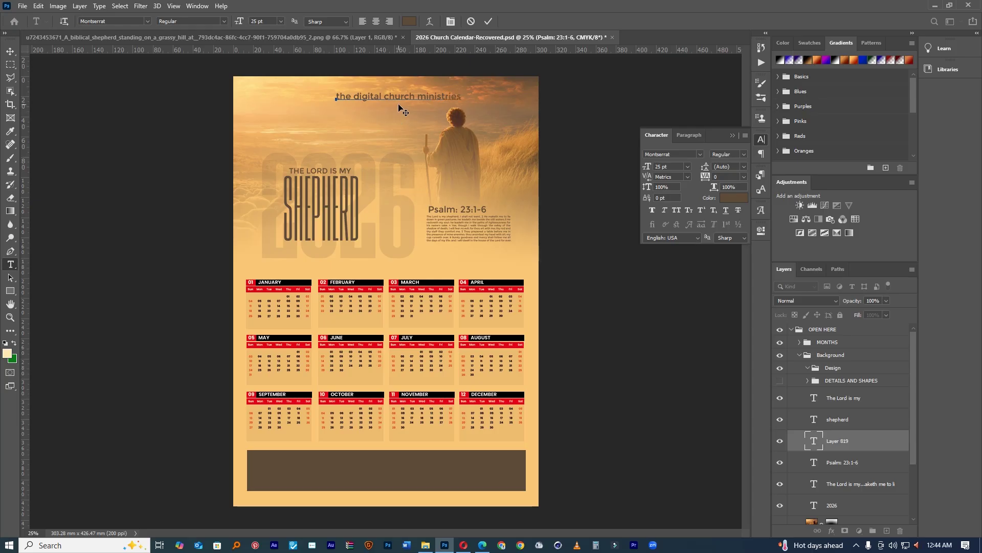
Step: Format the church name in all caps at 14 pt with 280 tracking and place it above the 2026 numerals
triple_click(397, 97)
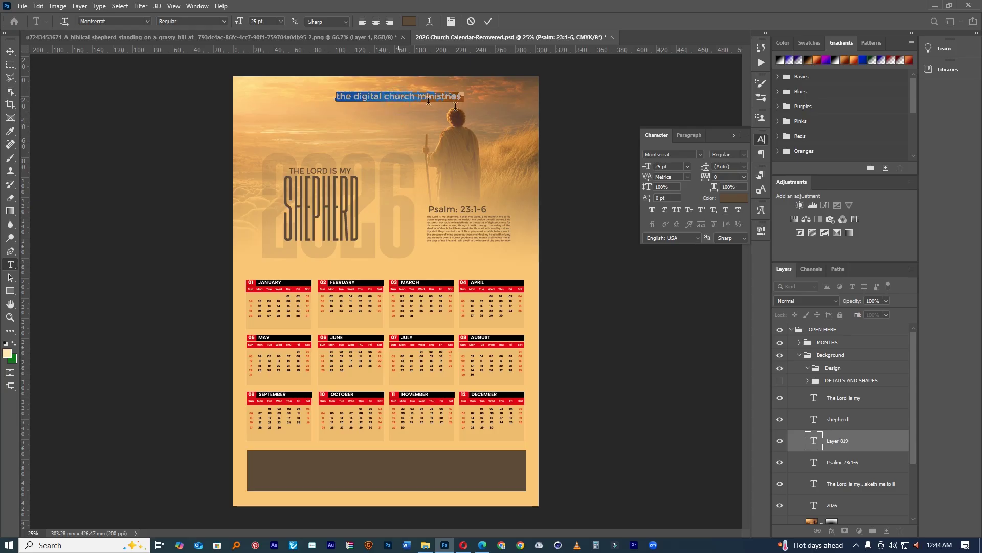
click(745, 135)
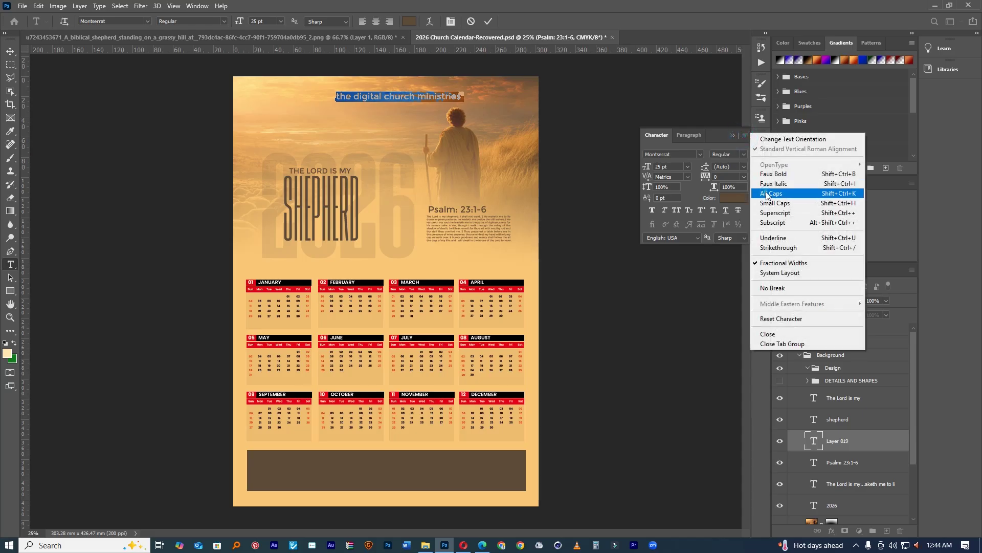
click(767, 194)
drag(705, 177, 721, 179)
drag(648, 168, 643, 171)
drag(435, 84, 348, 125)
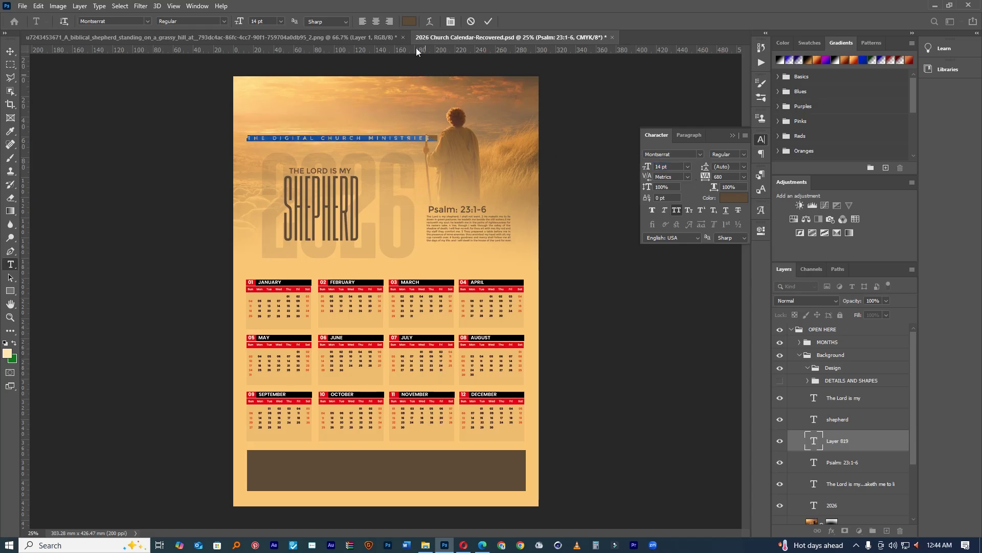
drag(705, 176, 696, 180)
drag(298, 121, 326, 124)
click(489, 21)
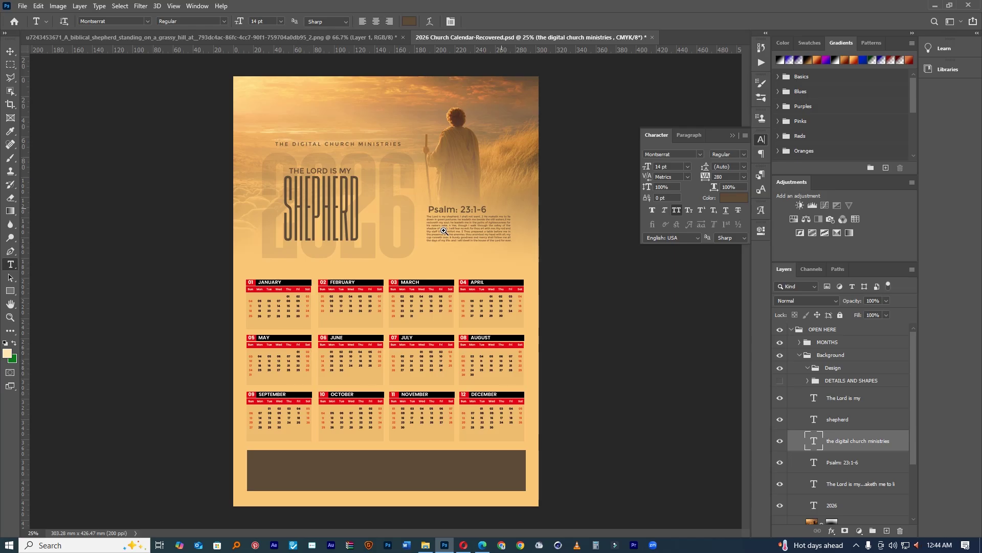
click(444, 233)
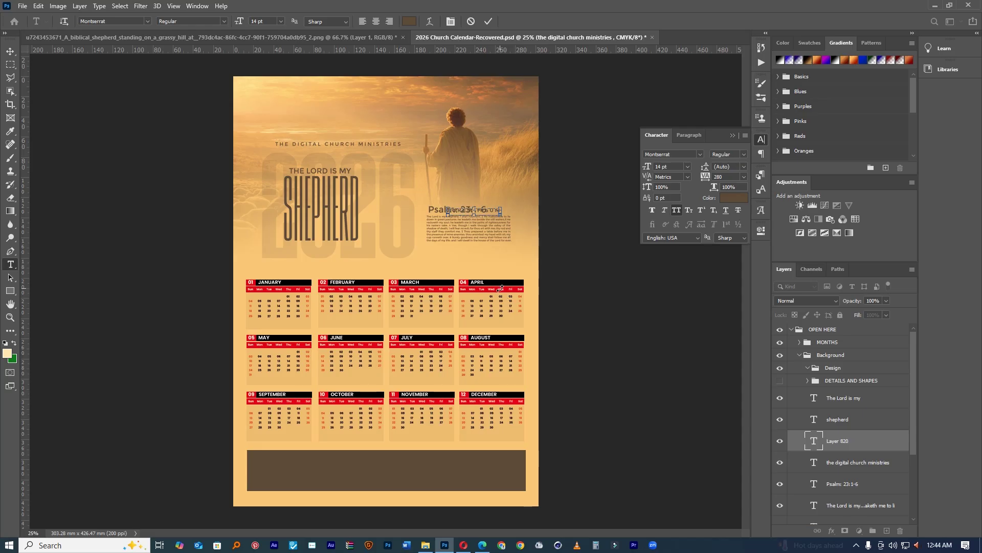
click(500, 291)
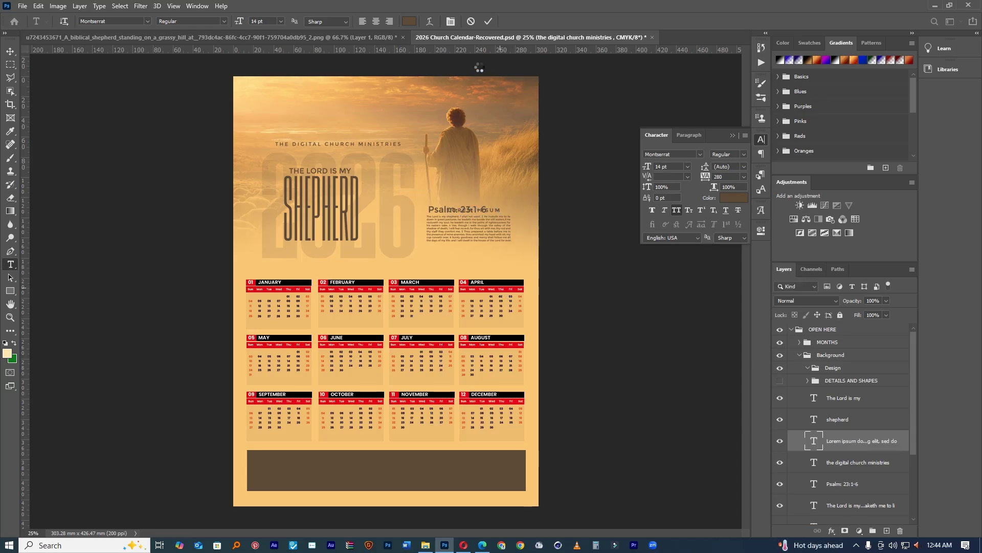
Step: Save the document to the Desktop as a Photoshop file named "2026 Church Calendar" with Maximize Compatibility enabled
key(ctrl+s)
click(511, 352)
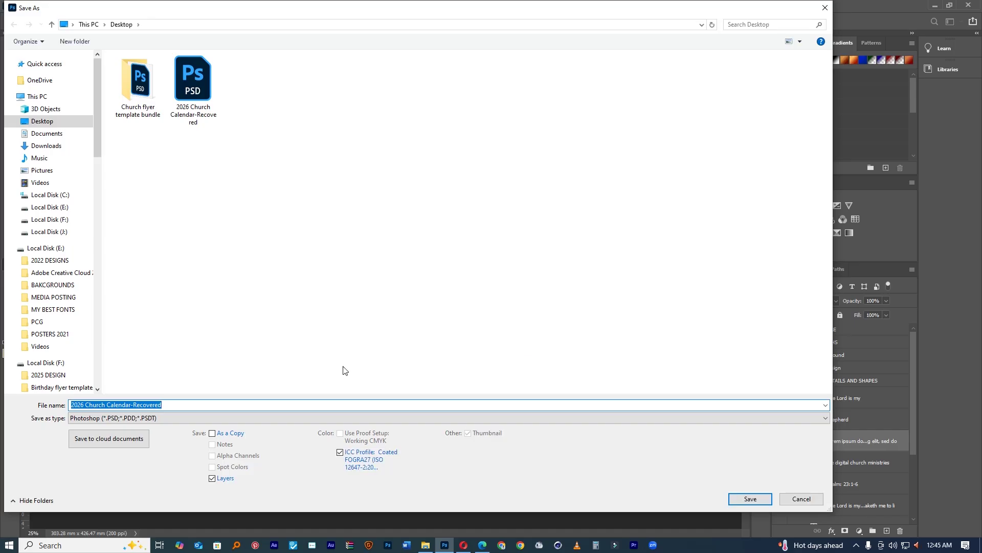
drag(183, 404, 132, 409)
key(BackSpace)
key(Return)
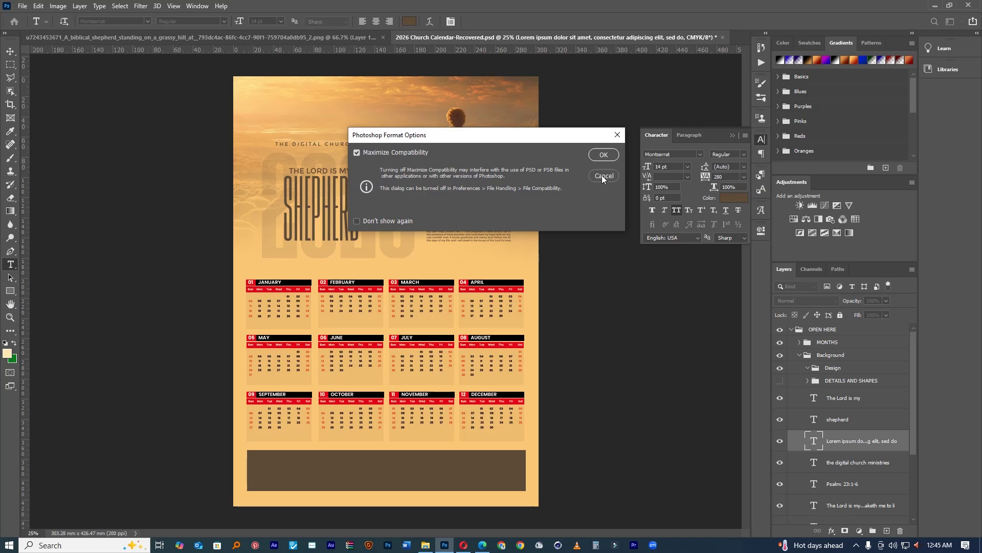
click(603, 154)
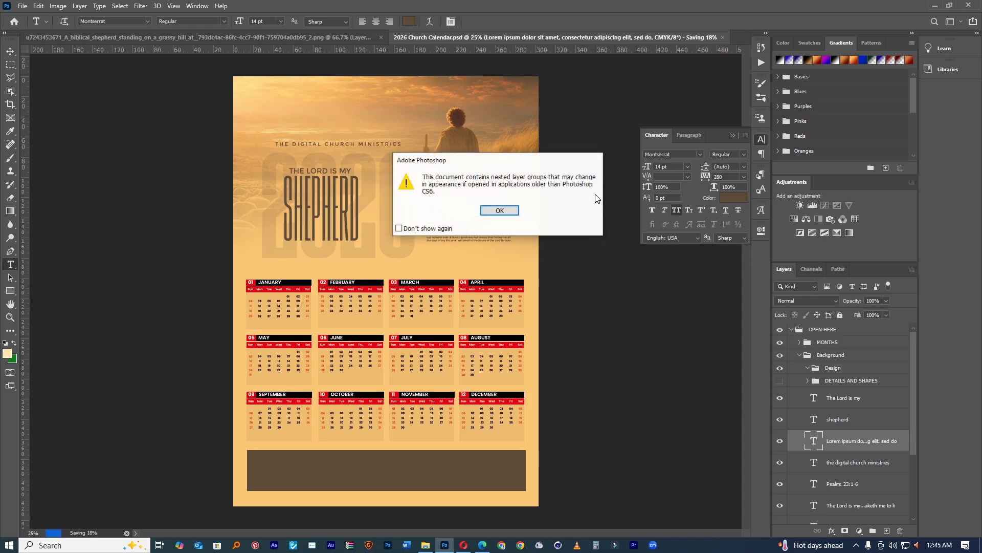
click(506, 210)
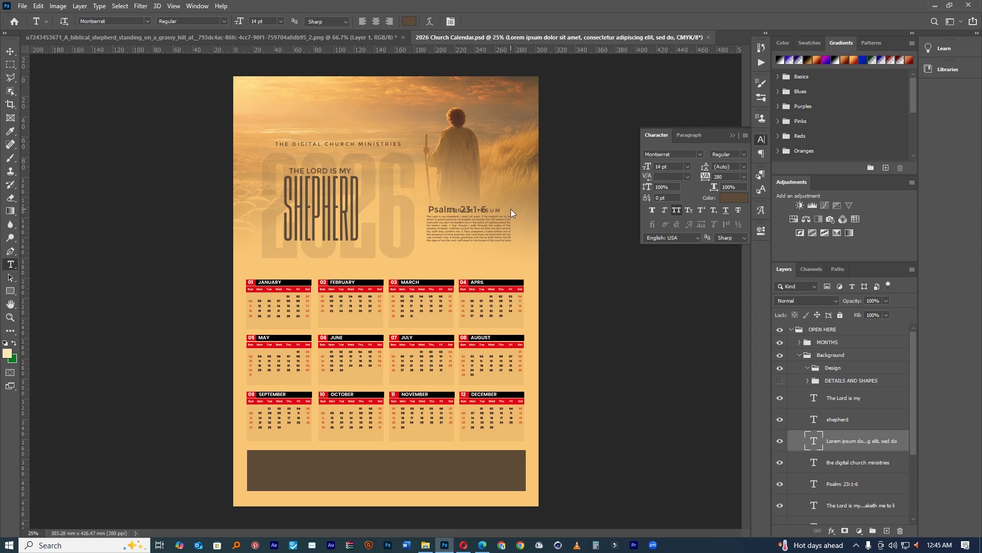
Step: Delete the stray Lorem ipsum text layer overlapping the Psalm reference
click(15, 49)
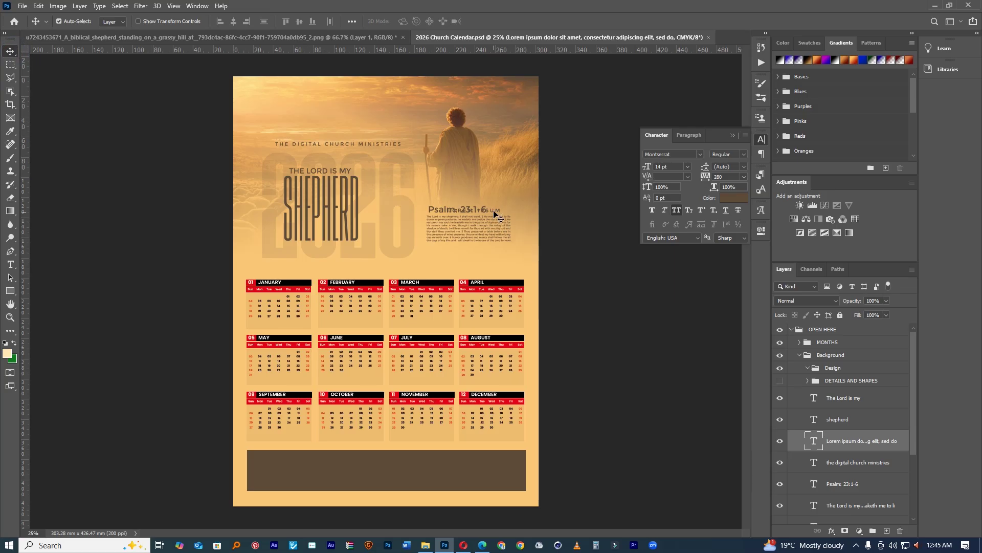
key(Delete)
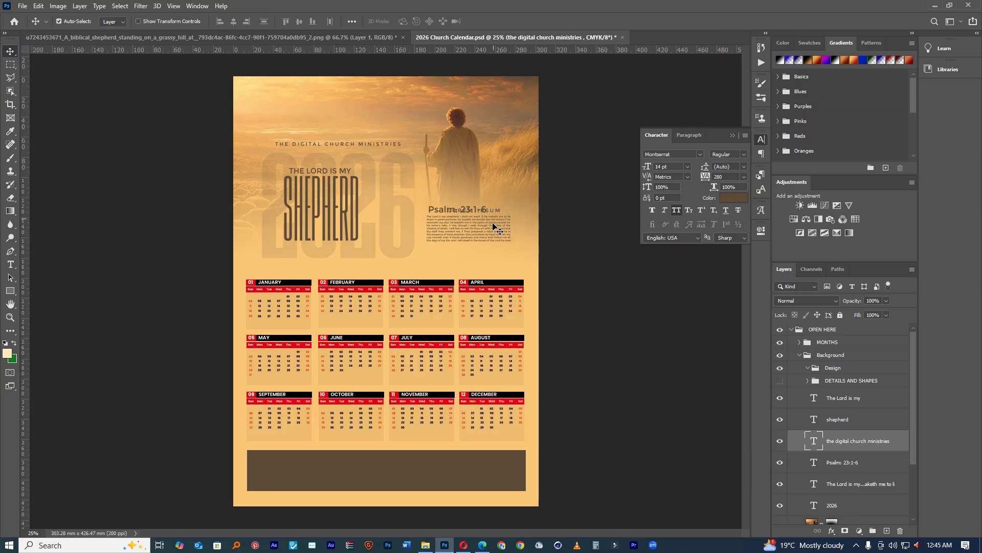
scroll(438, 404, up, 1)
scroll(437, 326, down, 1)
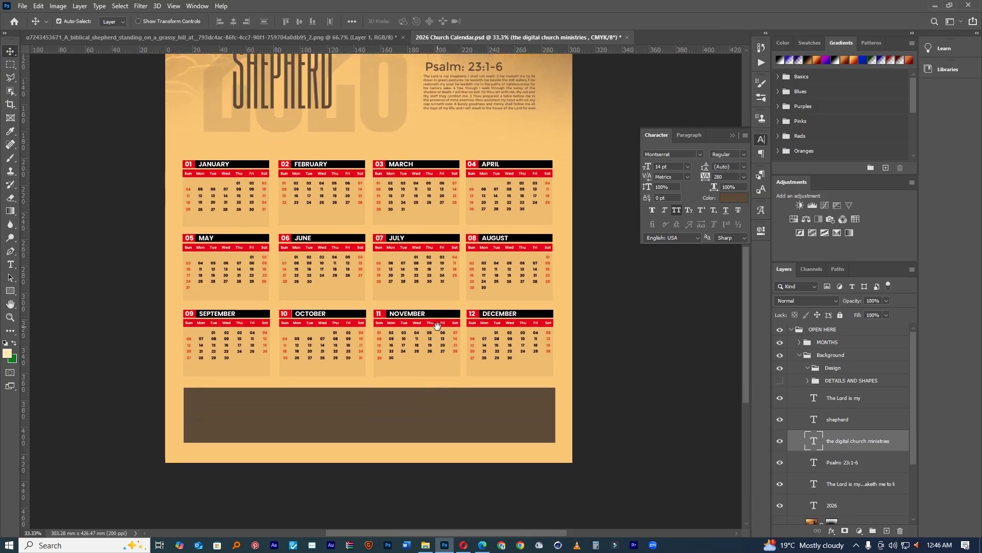
Step: Shift the 2026 numerals and church name slightly left, and move THE LORD IS MY and SHEPHERD slightly right to roughly centre them together
click(454, 418)
scroll(365, 189, up, 5)
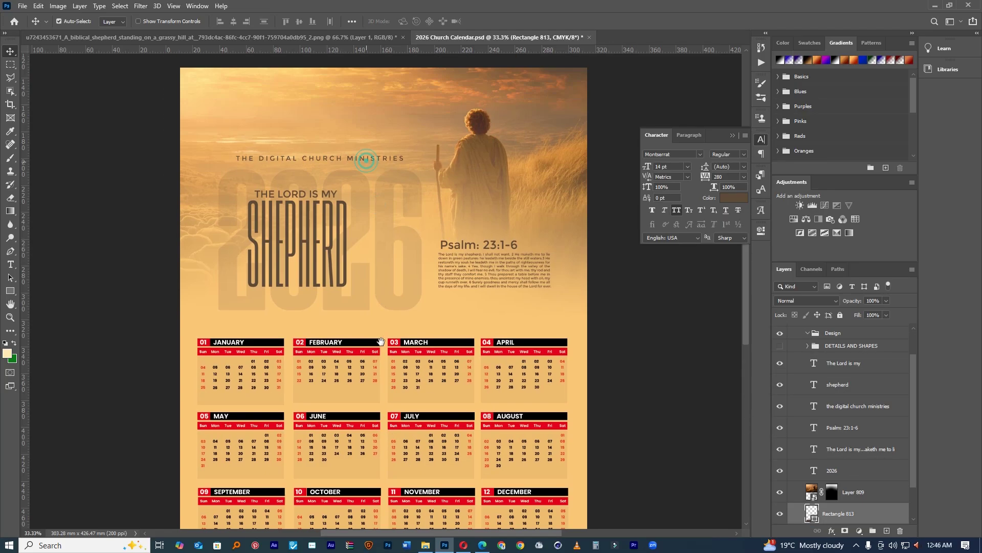
drag(387, 291, 376, 295)
drag(373, 164, 357, 166)
click(350, 237)
drag(350, 236, 356, 237)
drag(331, 198, 335, 199)
Step: Hide the orange Color Fill 812 background layer to preview the calendar on white, and show it again
alt+click(478, 274)
alt+click(410, 279)
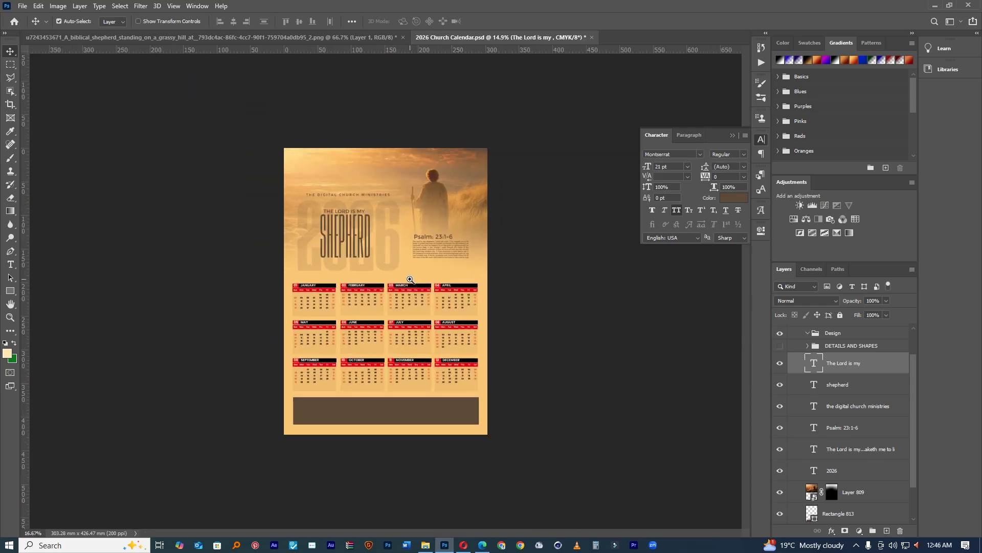
click(409, 279)
click(409, 278)
scroll(839, 443, down, 2)
click(780, 491)
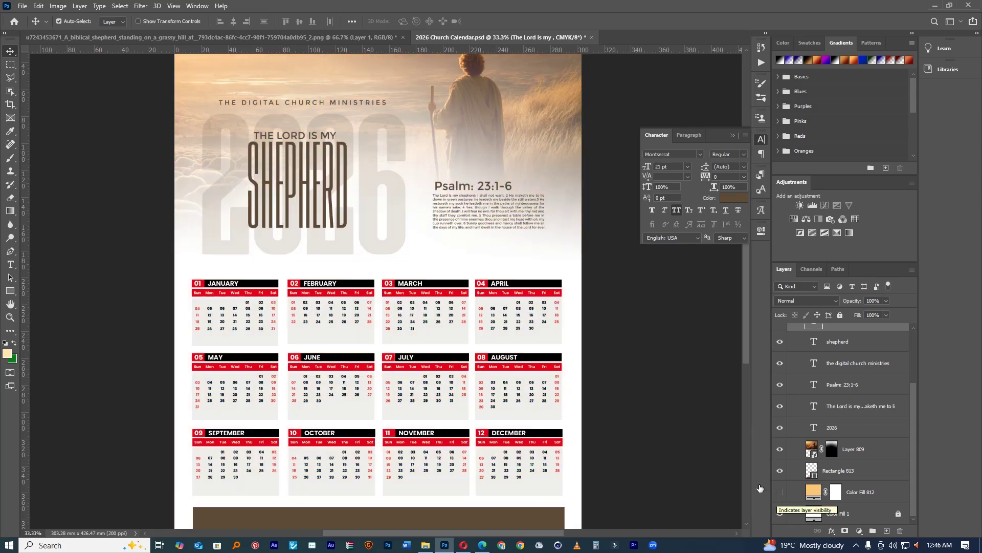
alt+click(529, 301)
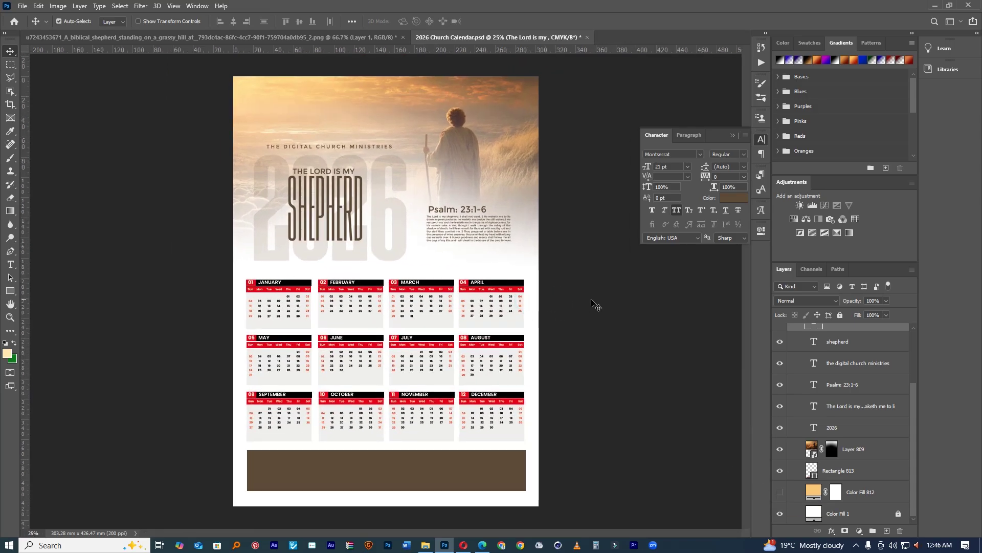
click(784, 492)
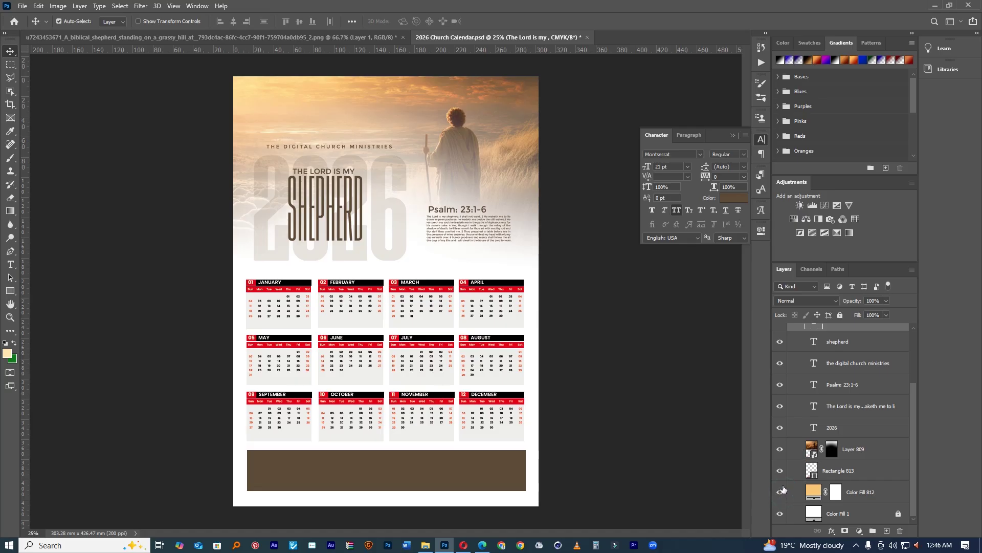
Step: Try recolouring the black April header bar with the dark brown 5d4b38 sampled from the SHEPHERD title
ctrl+click(492, 289)
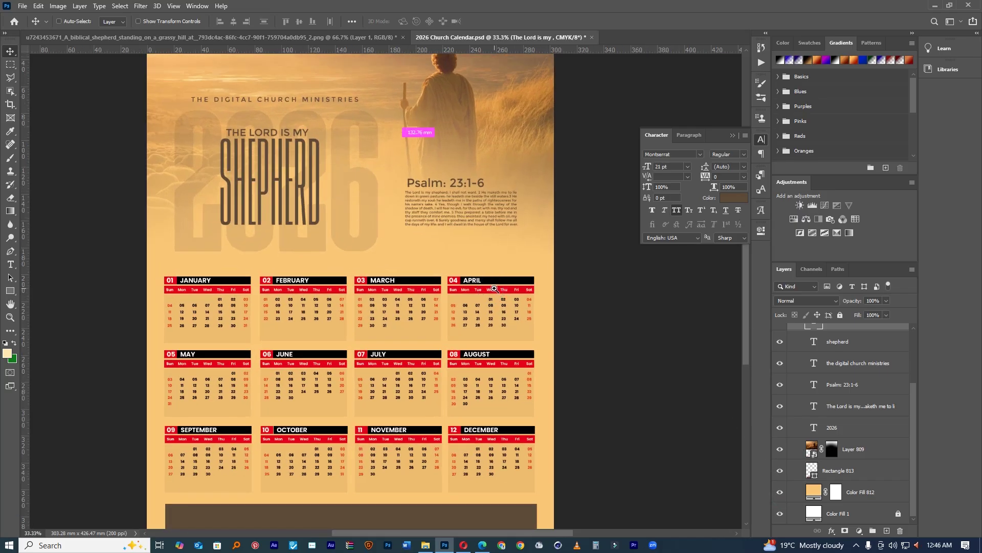
ctrl+click(517, 278)
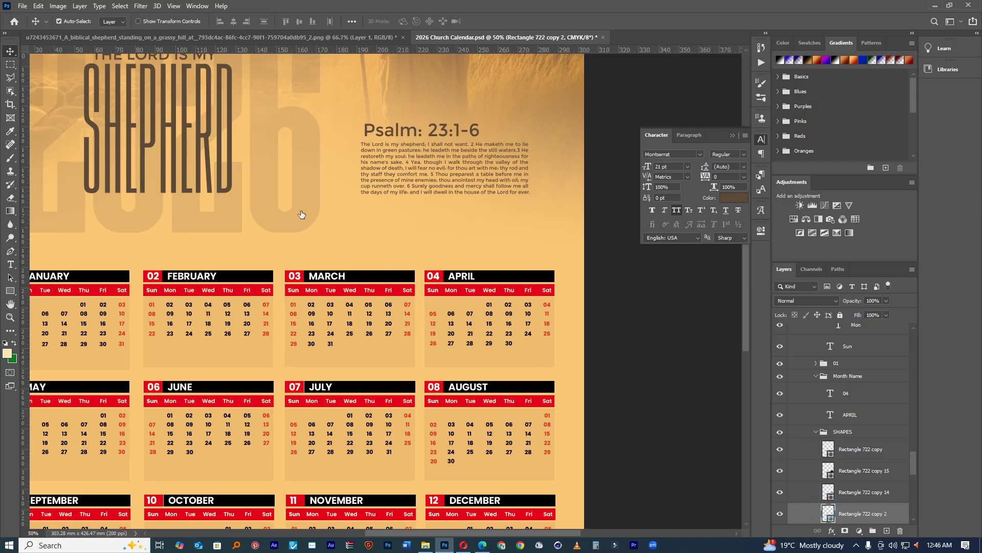
click(210, 157)
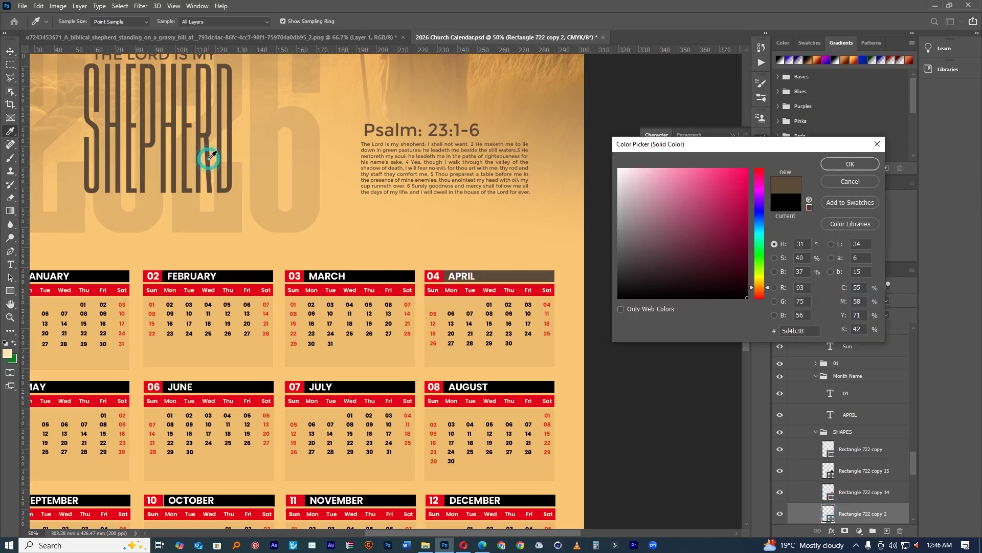
click(841, 166)
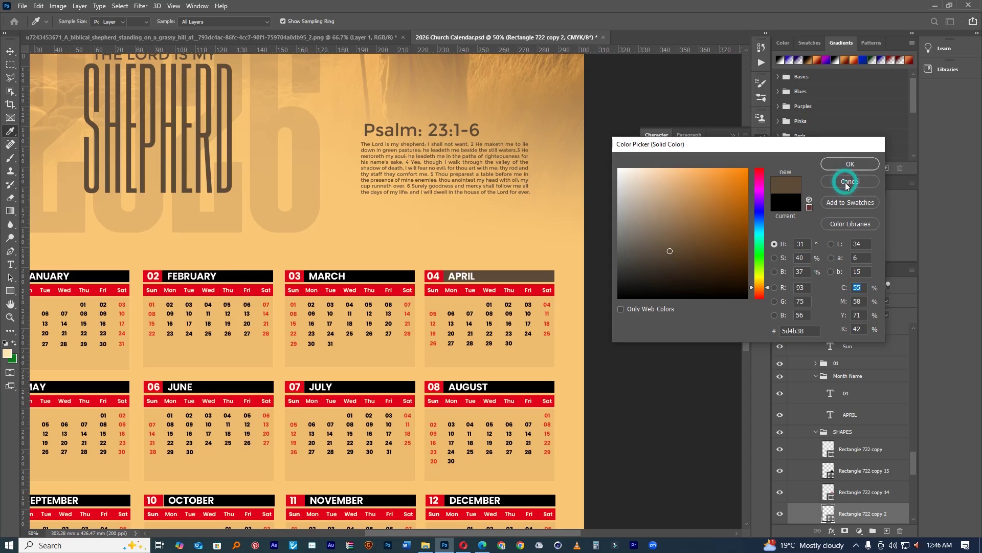
Step: Examine the black and red month headers against the orange background and brown footer block, closer up and on the whole page
drag(506, 217, 463, 221)
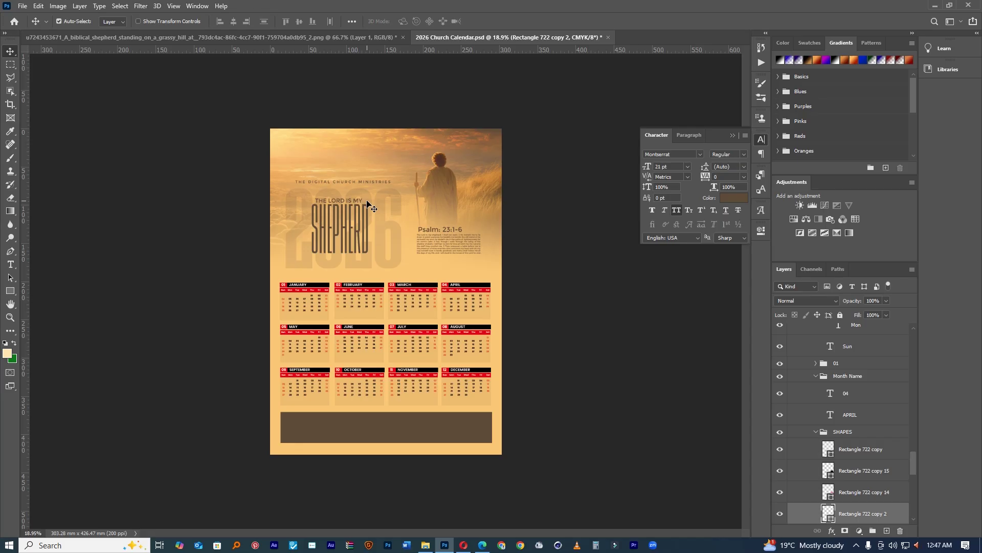
key(ctrl+plus)
key(ctrl+plus)
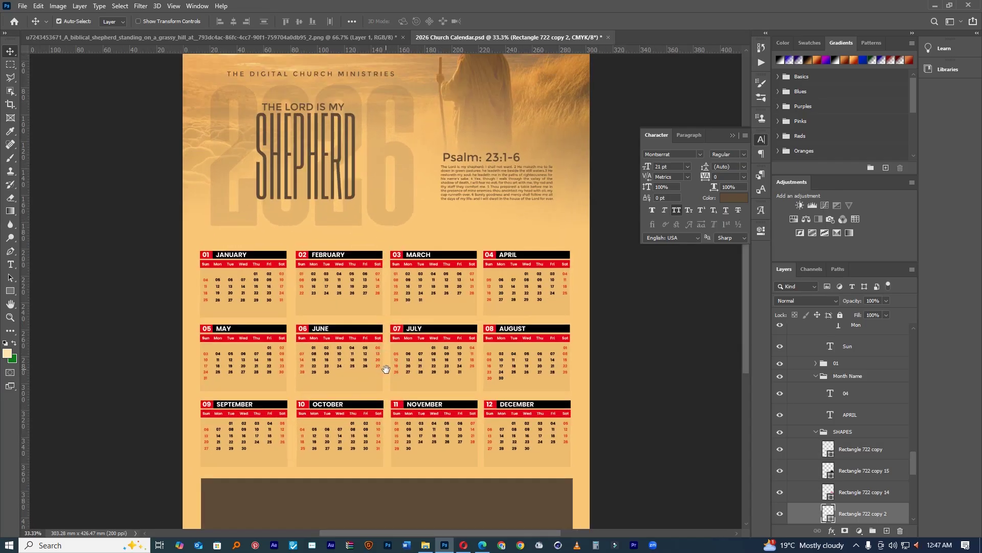
scroll(386, 368, down, 2)
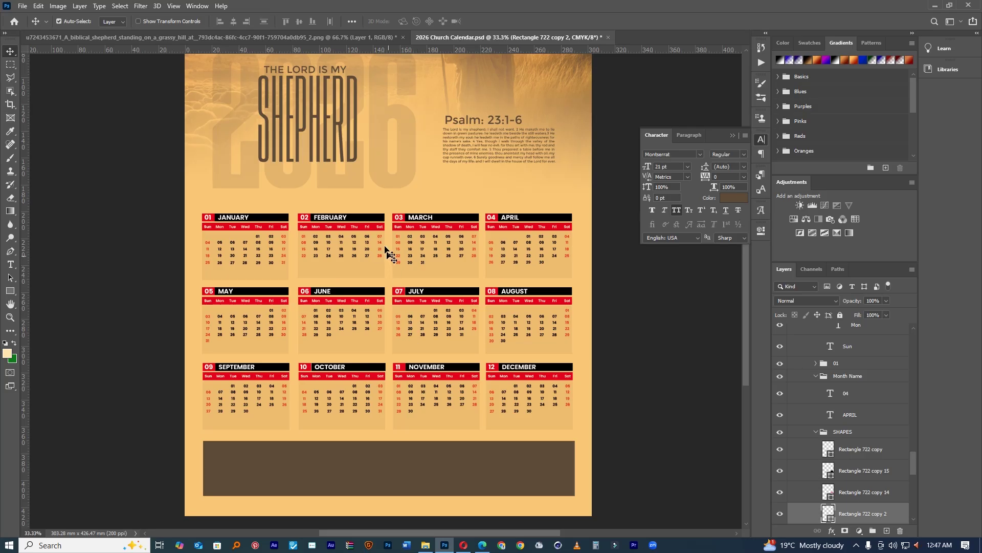
click(366, 221)
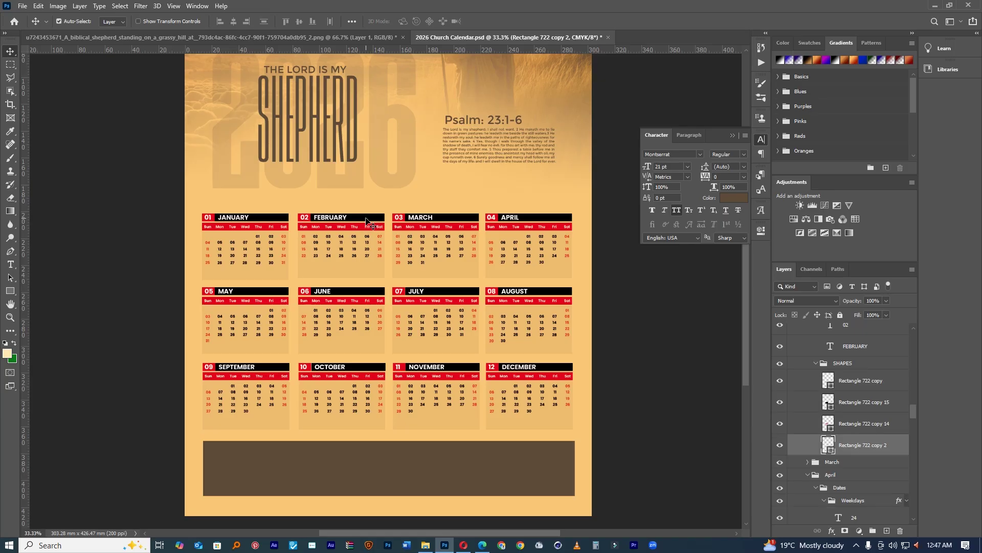
scroll(434, 276, down, 2)
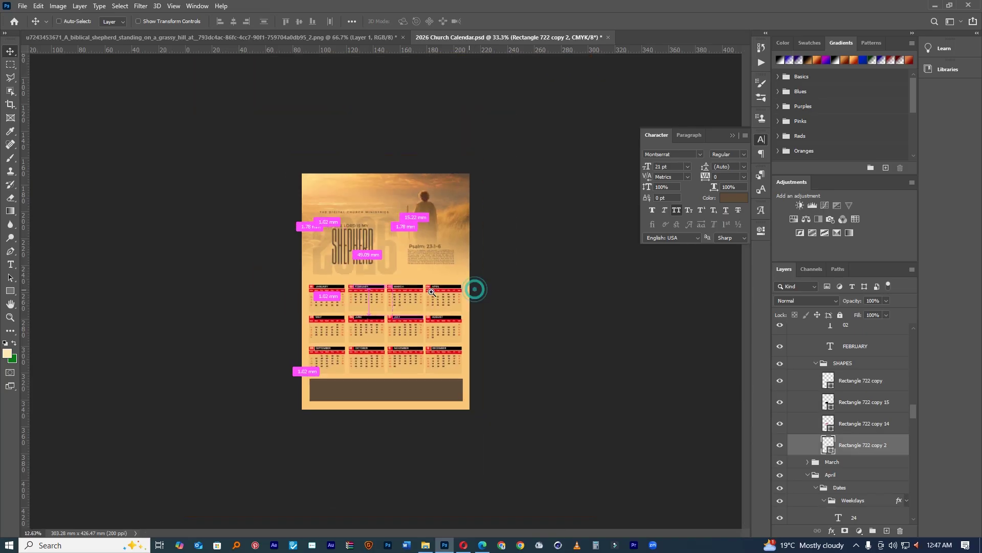
scroll(431, 292, up, 1)
scroll(912, 438, down, 3)
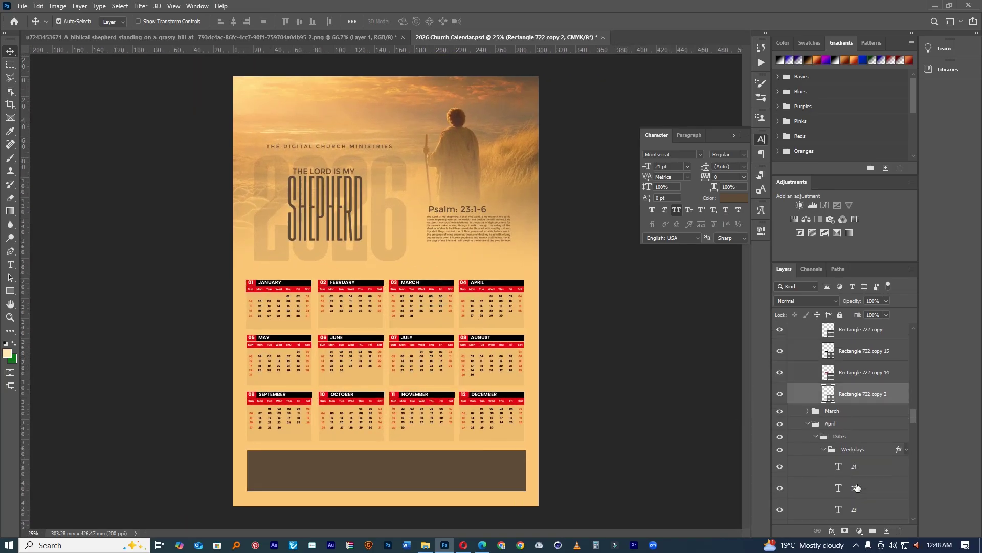
Step: Hide the orange Color Fill 812 background layer and set the shepherd image, Layer 809, to the Luminosity blend mode
scroll(916, 420, down, 5)
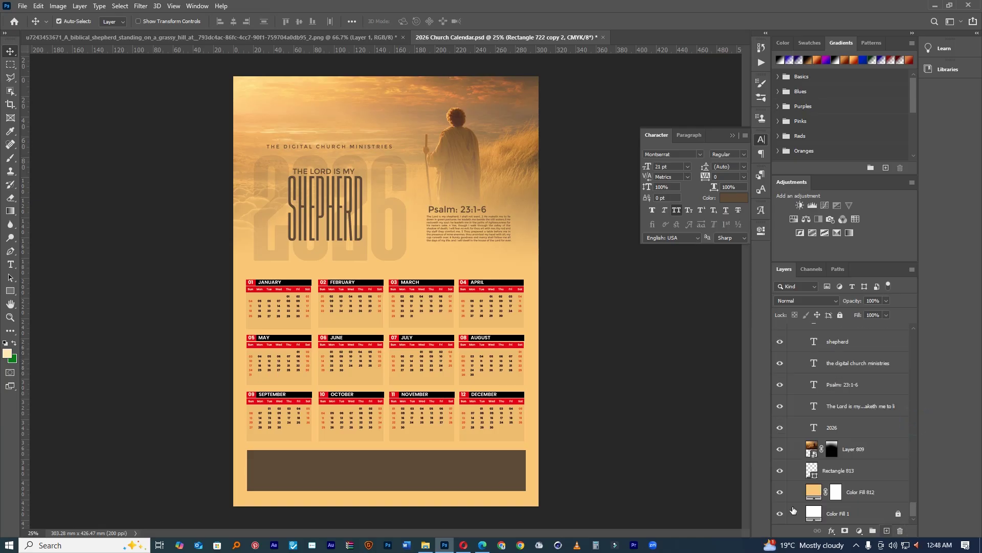
click(781, 494)
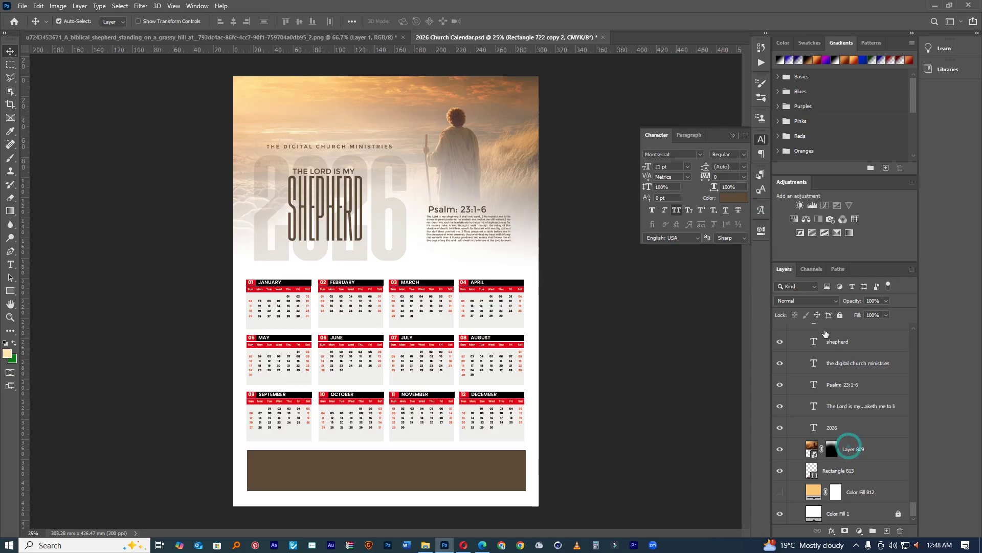
click(847, 448)
click(807, 301)
click(788, 528)
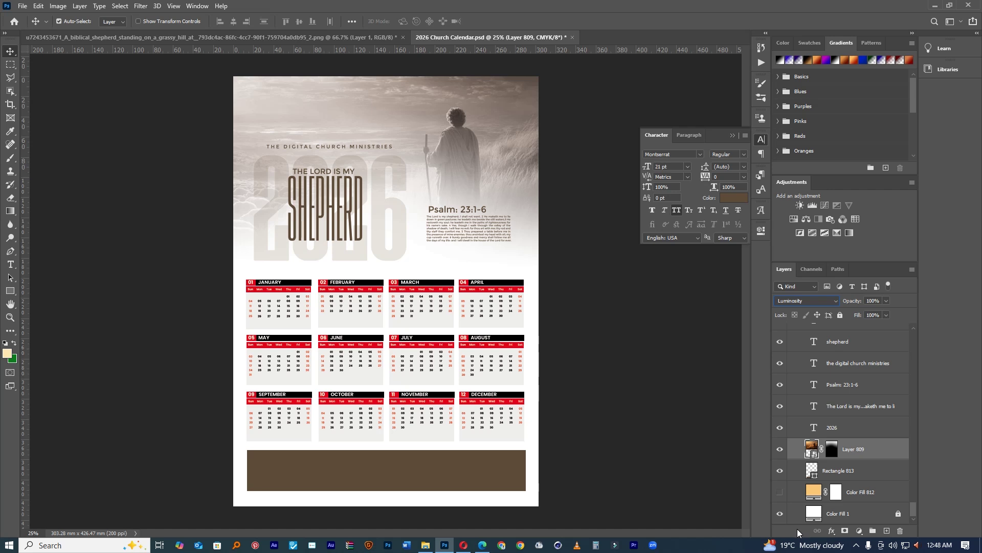
Step: Recolour the large 2026 numerals with the red e2001a sampled from the month headers
click(400, 240)
double_click(814, 429)
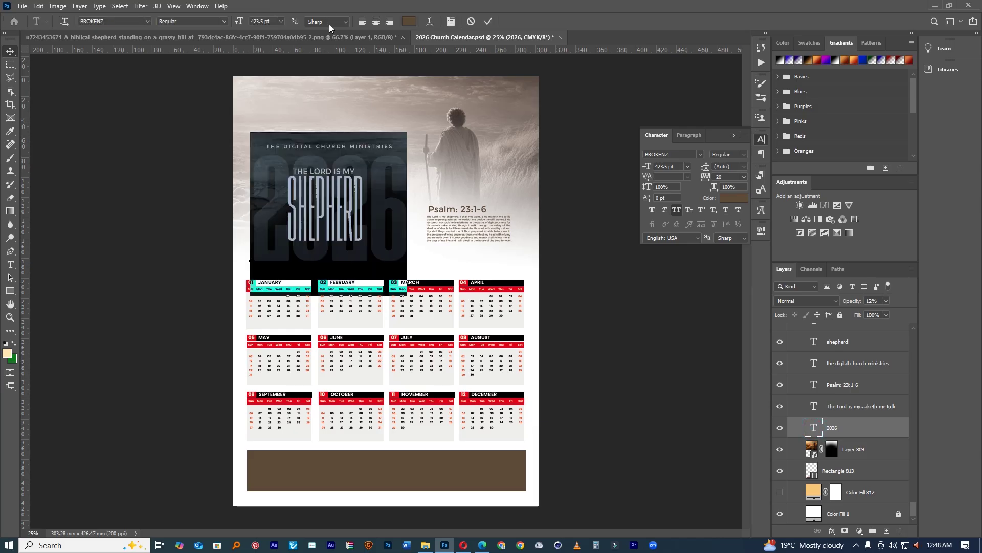
click(409, 22)
click(511, 338)
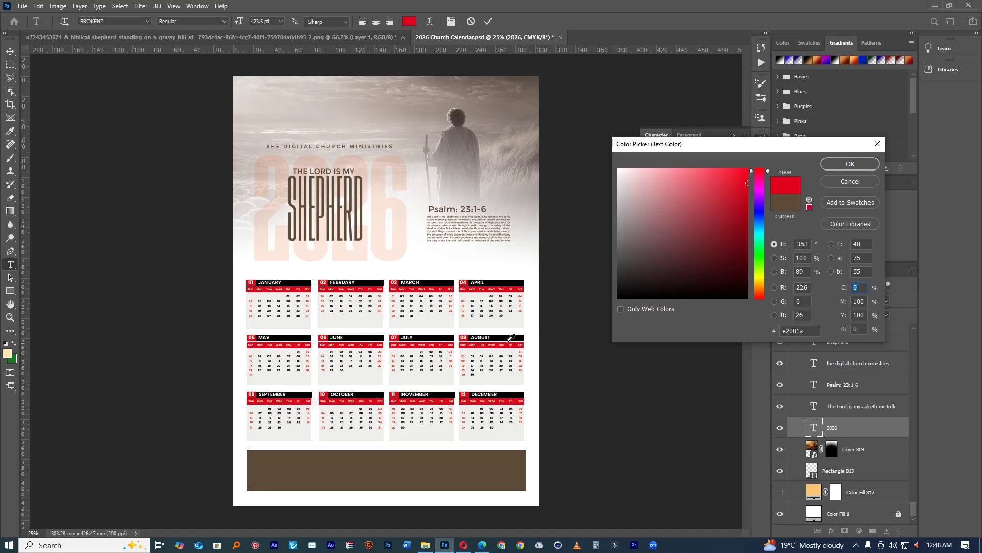
click(852, 165)
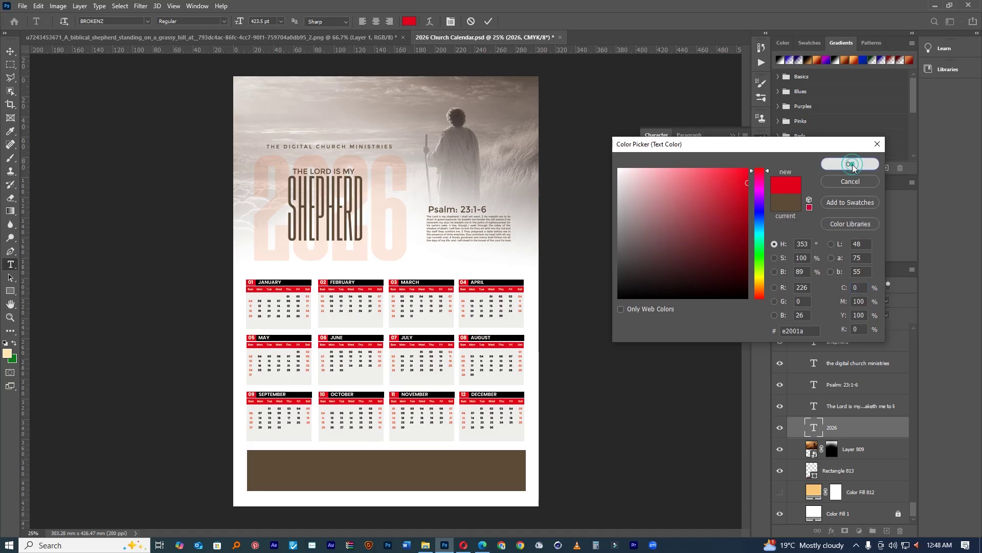
click(488, 21)
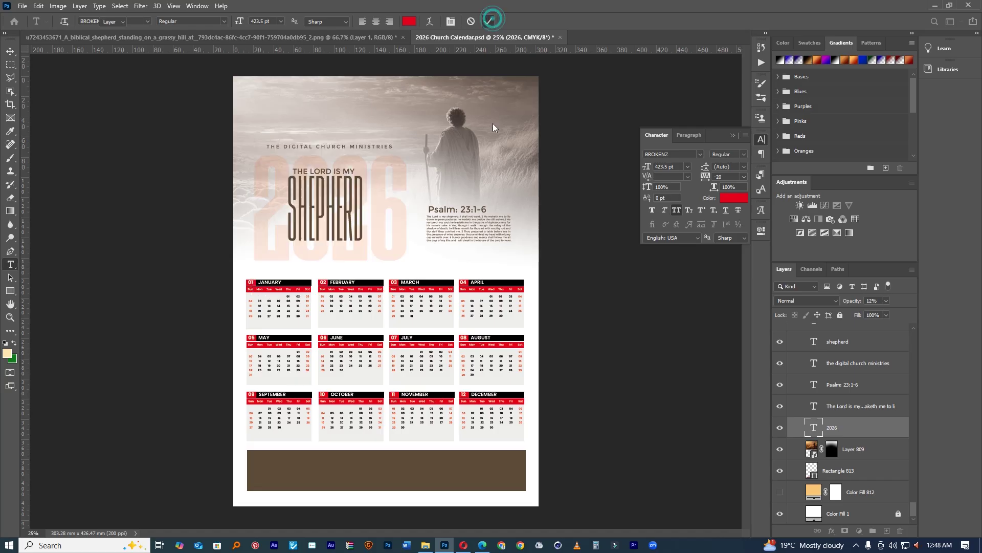
key(v)
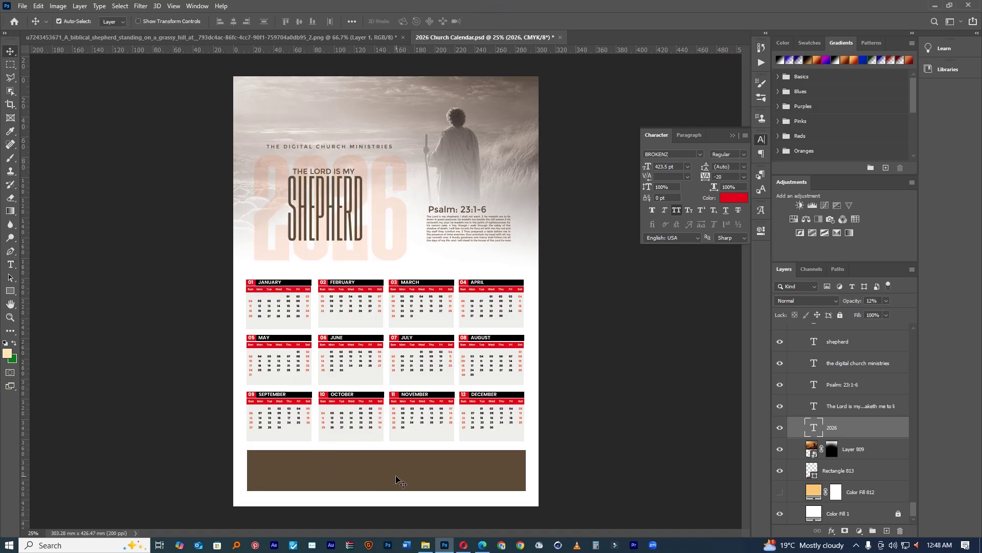
Step: Recolour the footer rectangle with the grey-brown 7d736e sampled from the shepherd's robe
click(397, 478)
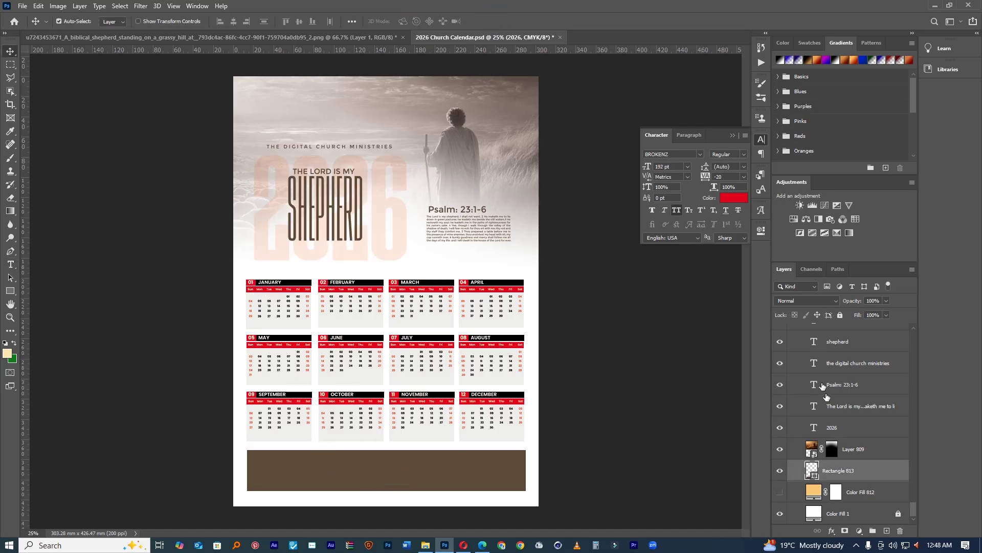
double_click(812, 470)
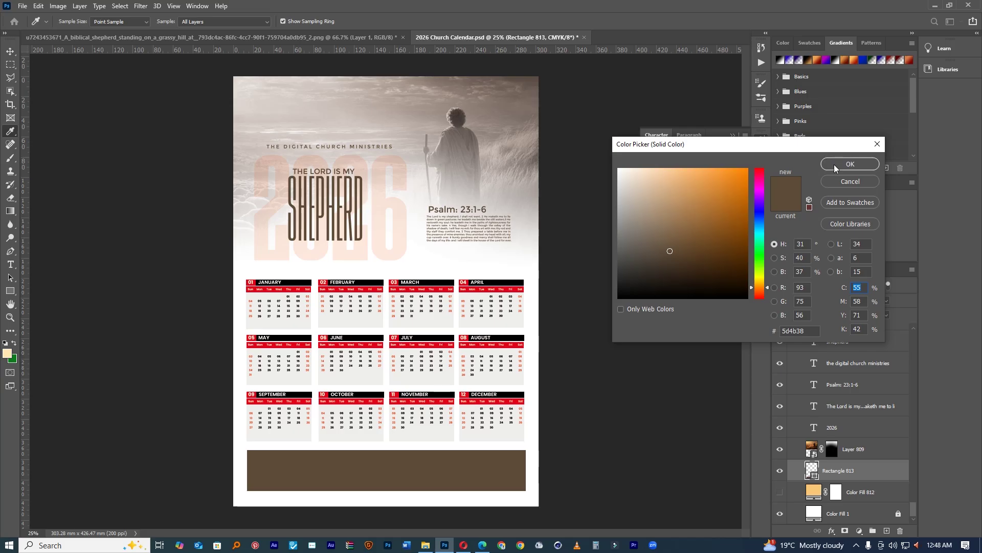
click(842, 163)
click(443, 477)
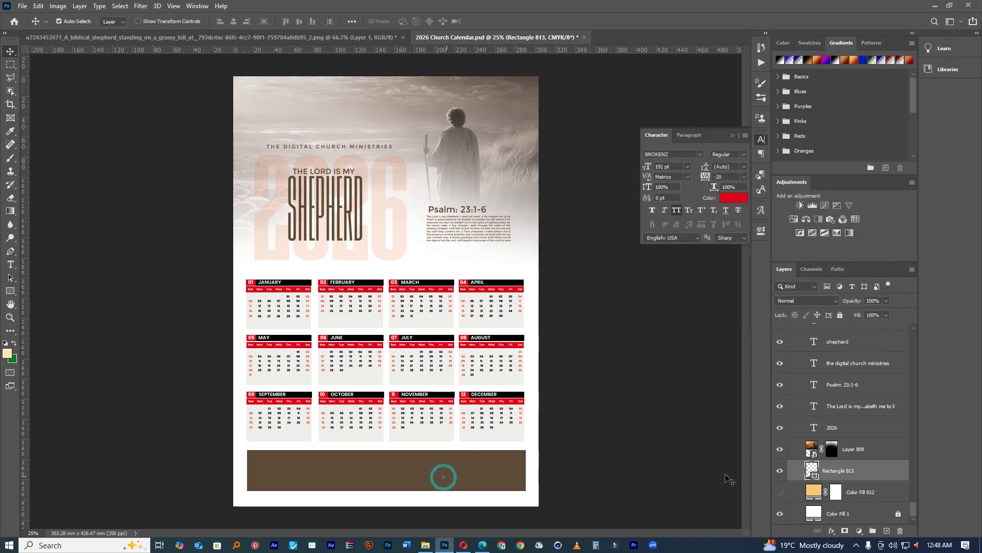
double_click(811, 469)
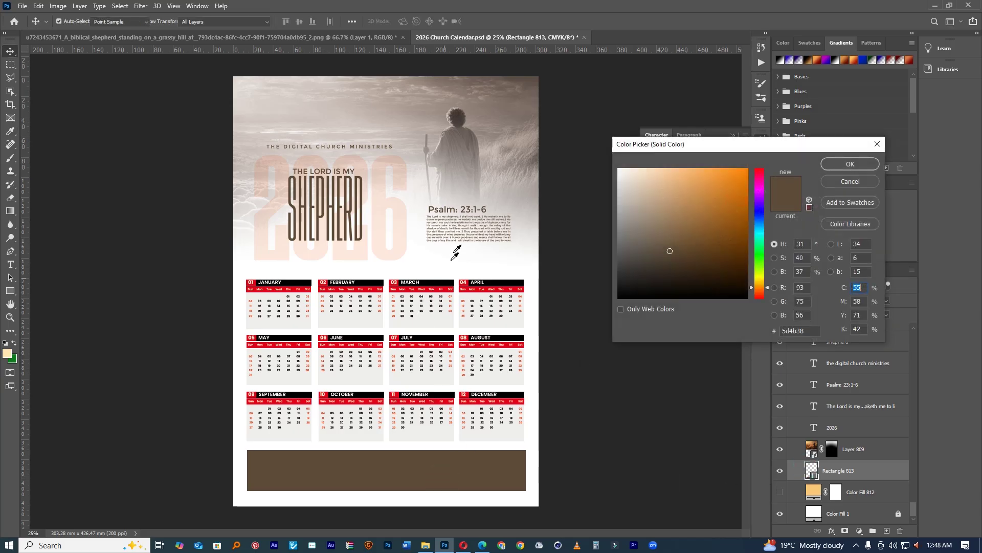
click(459, 140)
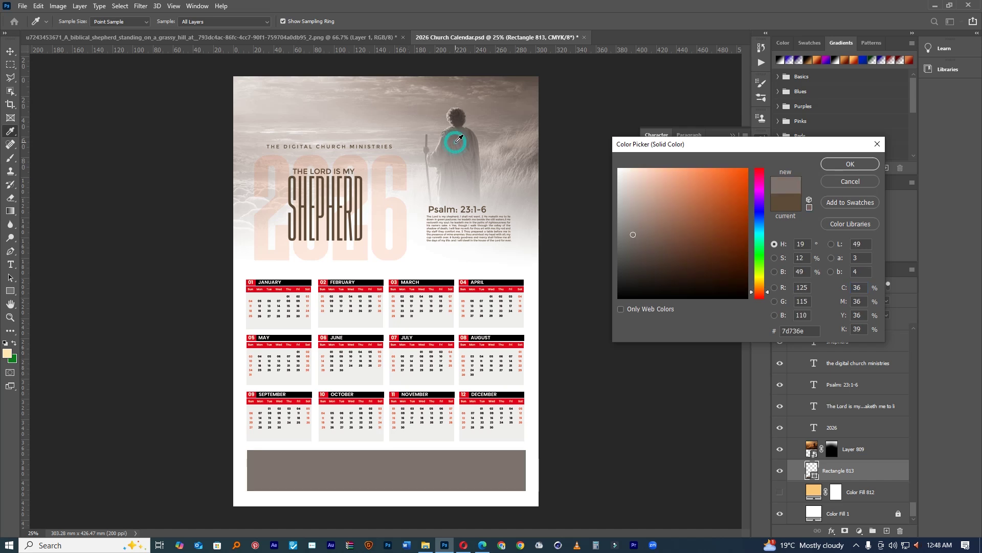
click(831, 164)
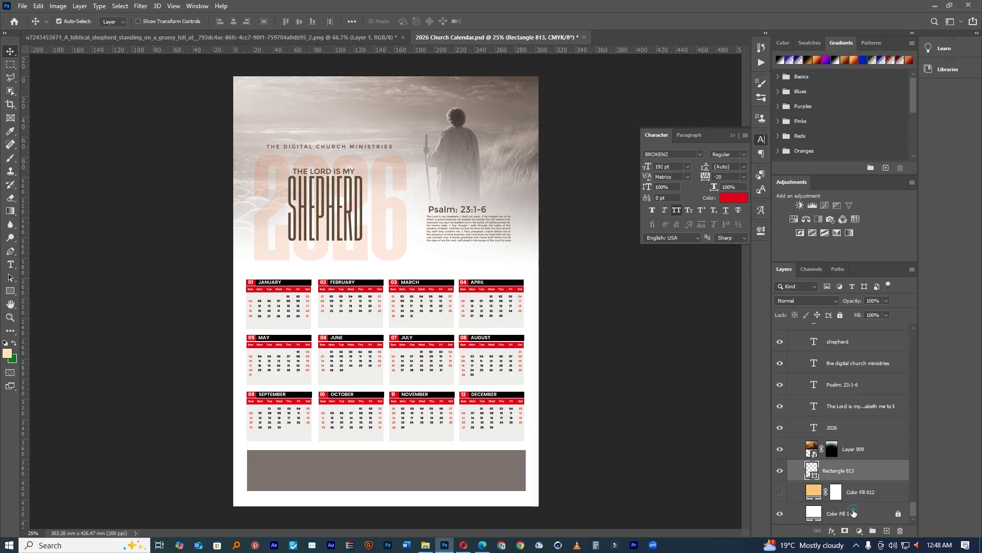
Step: Select the white Color Fill 1 layer and, in File Explorer, open the JPG folder of 10 Paper Textures under J:\New folder\RESOURCES
click(410, 507)
click(425, 545)
scroll(60, 429, down, 4)
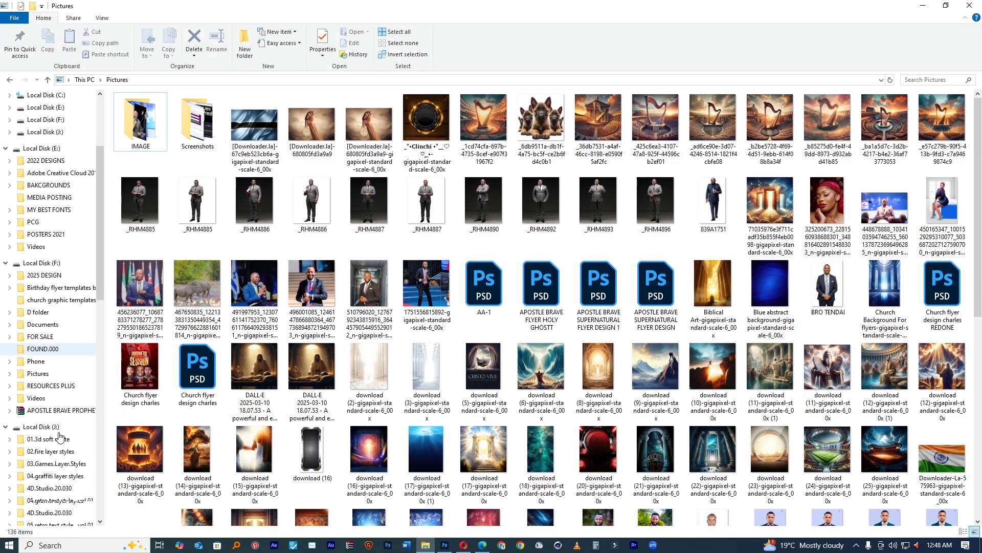
scroll(62, 453, down, 10)
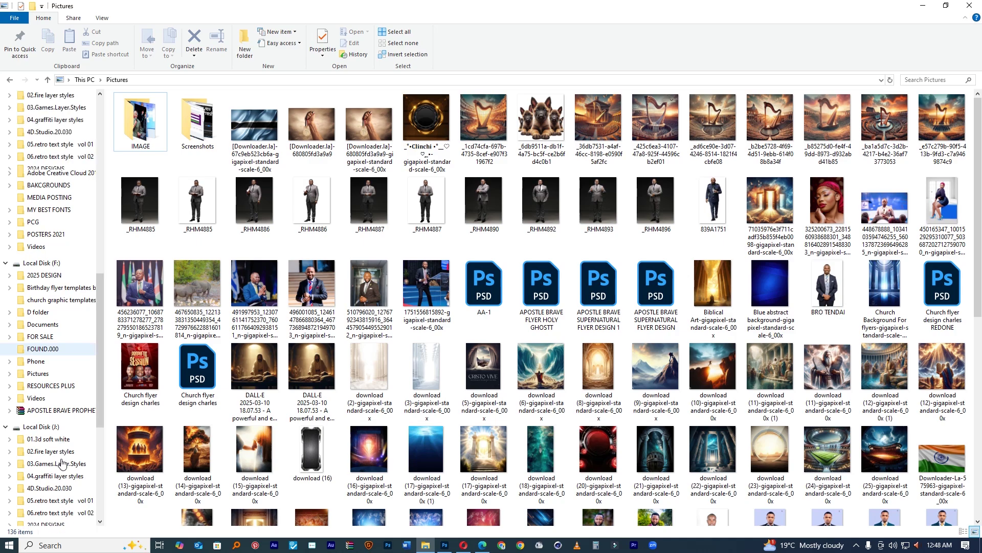
scroll(62, 462, down, 4)
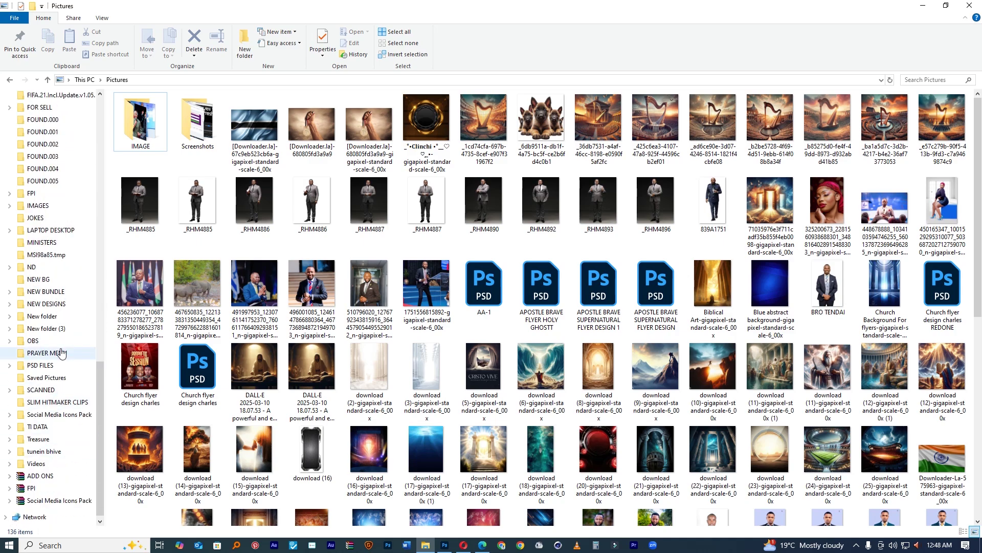
click(59, 316)
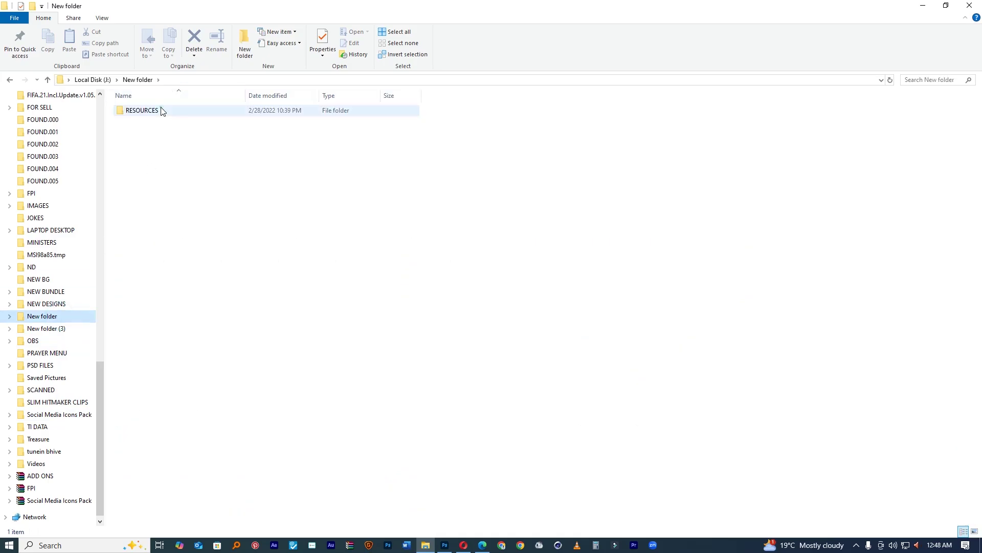
double_click(162, 110)
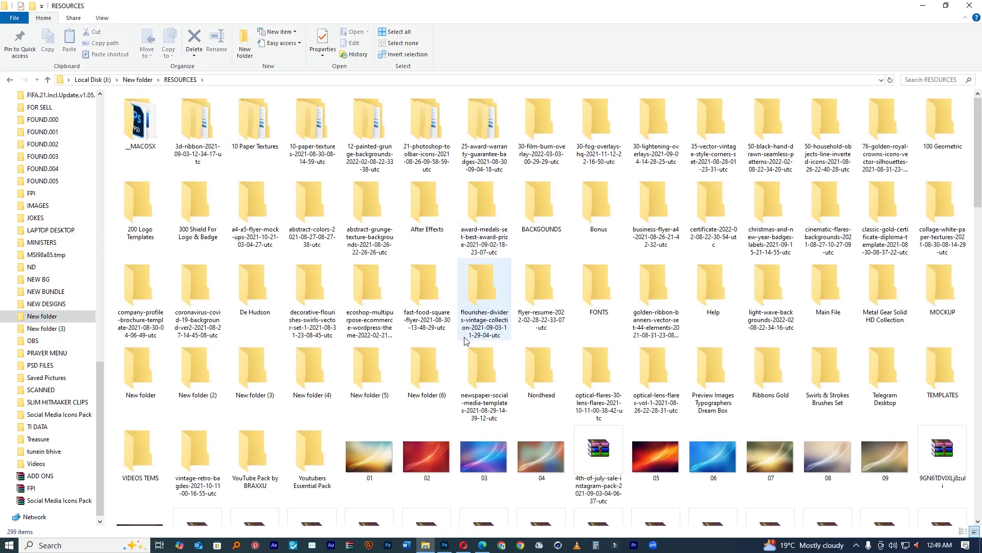
double_click(256, 129)
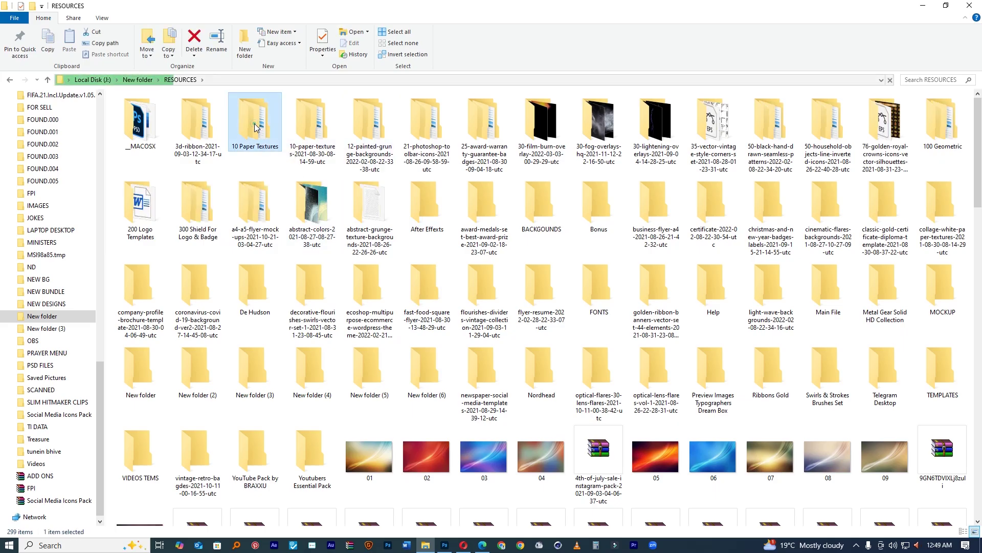
double_click(149, 108)
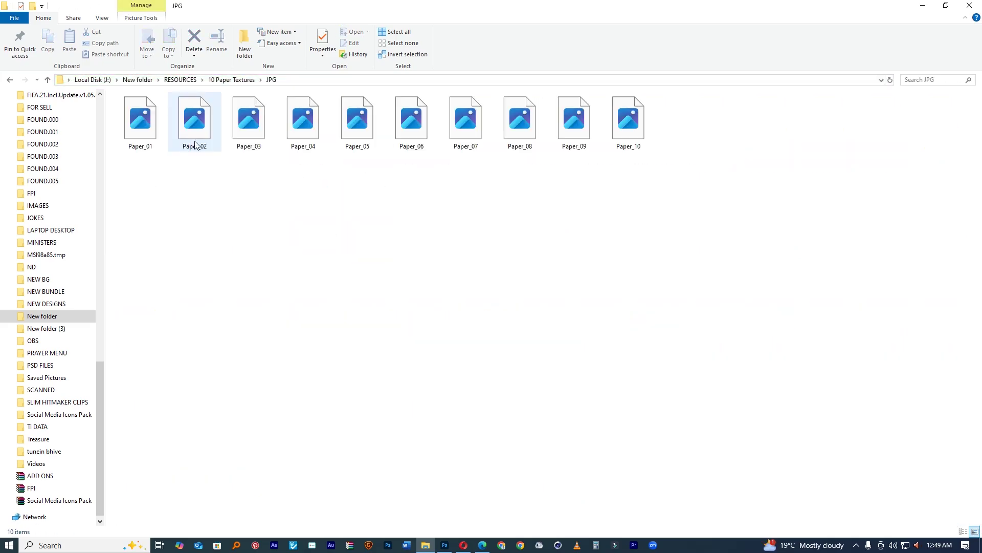
Step: Try placing the Paper_03 texture above the white background and scaling it to about 26% to cover the page
double_click(247, 126)
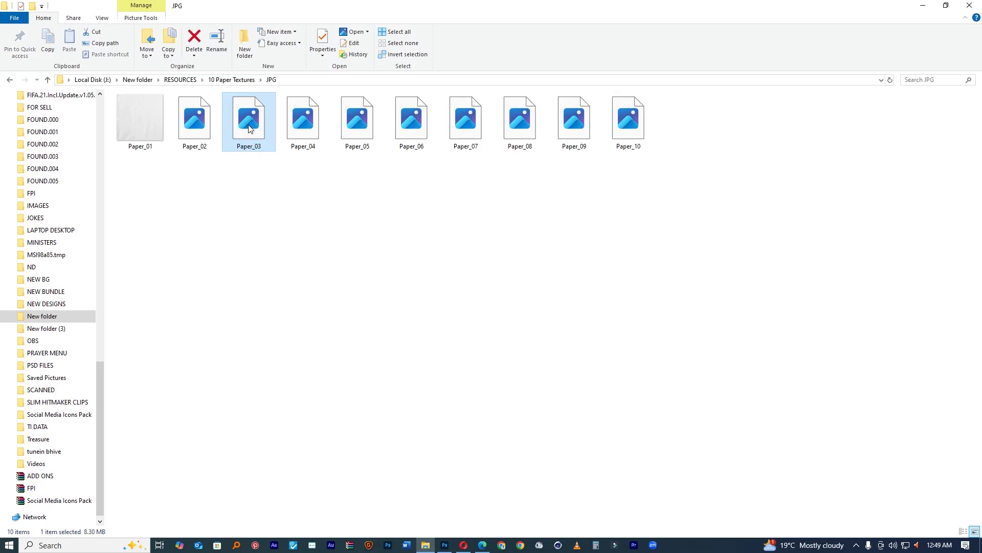
drag(253, 131, 465, 346)
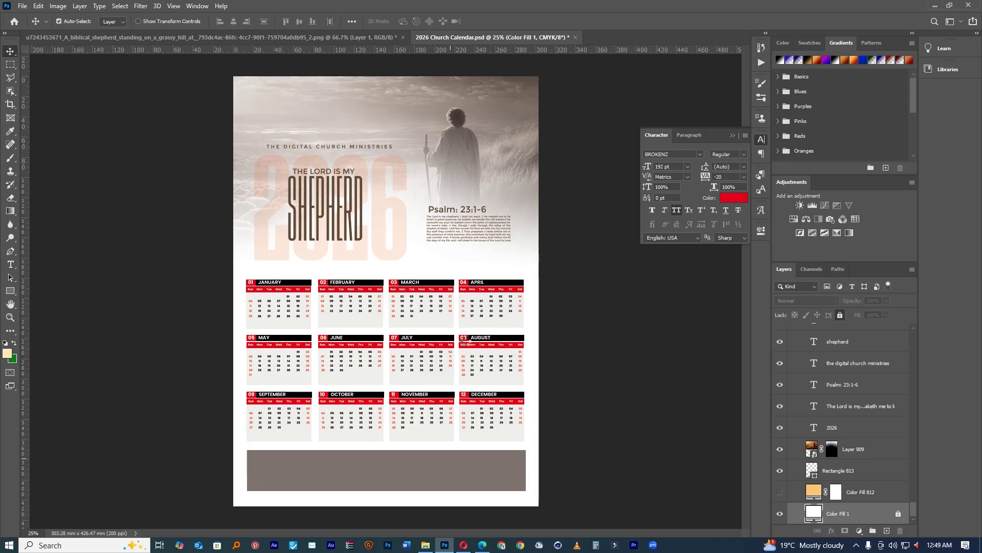
drag(465, 343, 467, 344)
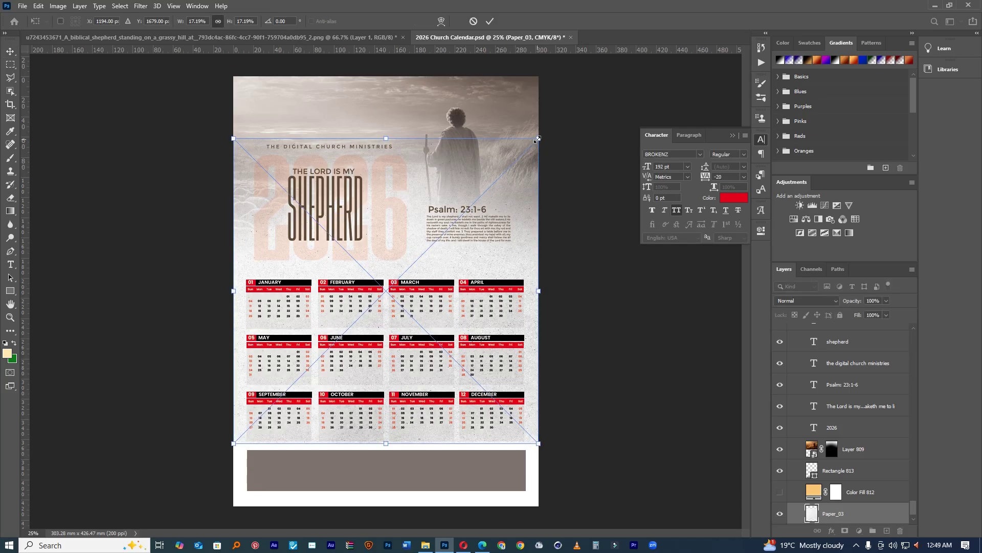
drag(617, 81, 633, 78)
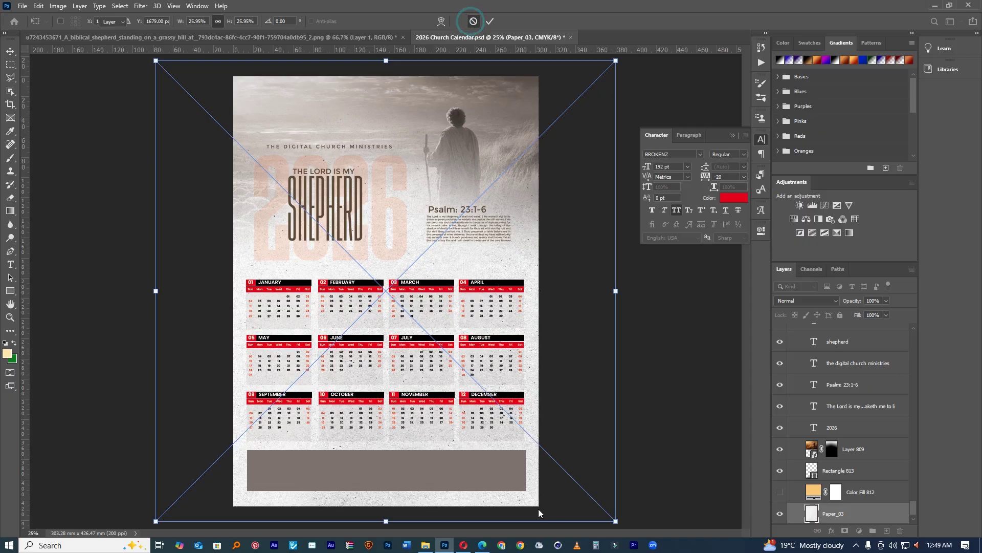
click(473, 21)
Step: Place the Paper_04 texture above the white background layer and scale it to about 24.5% so it covers the whole page
click(426, 548)
click(307, 126)
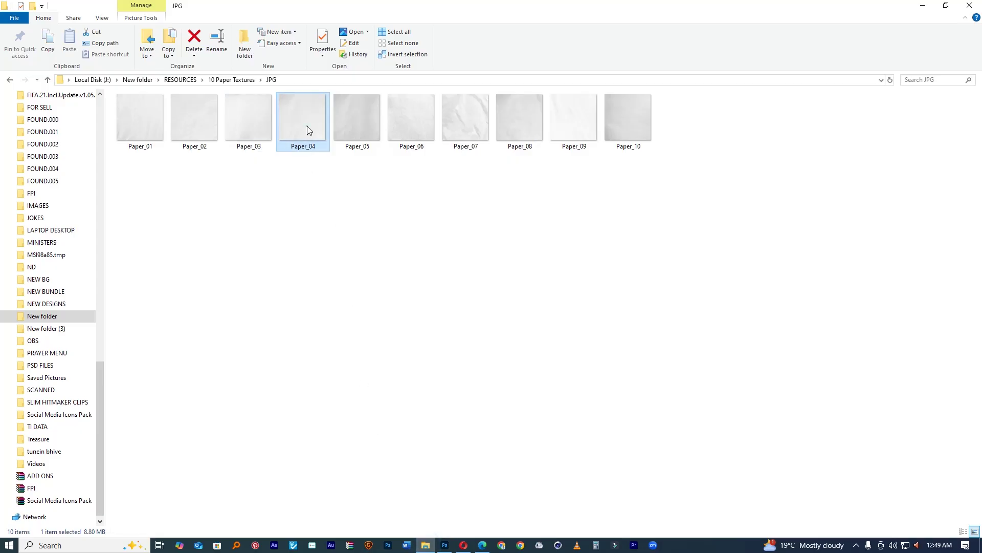
drag(309, 134, 463, 349)
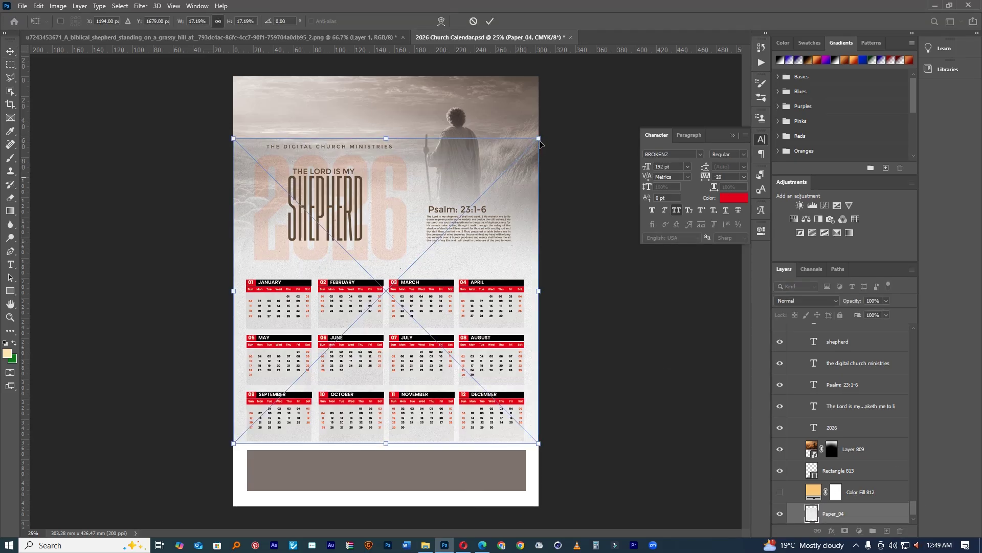
drag(538, 139, 624, 92)
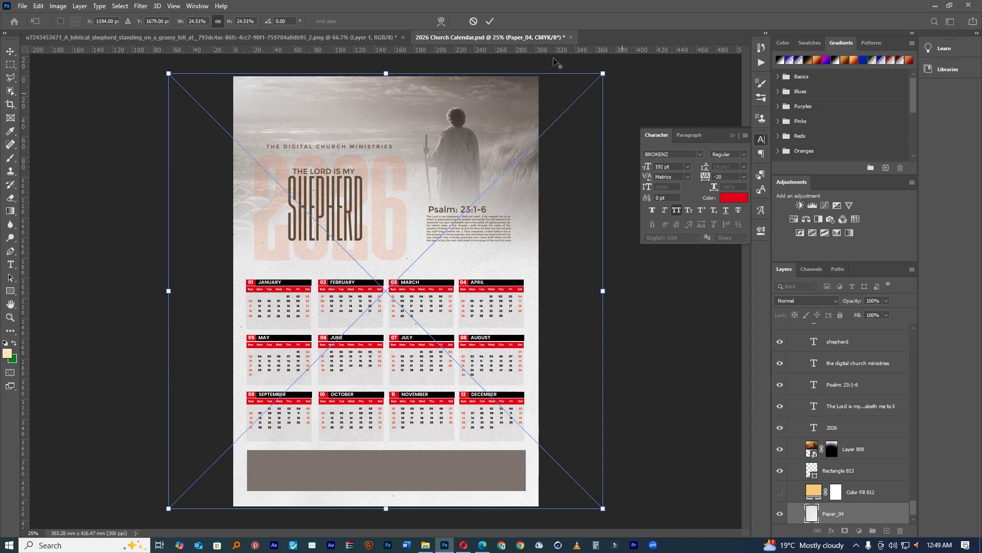
click(490, 21)
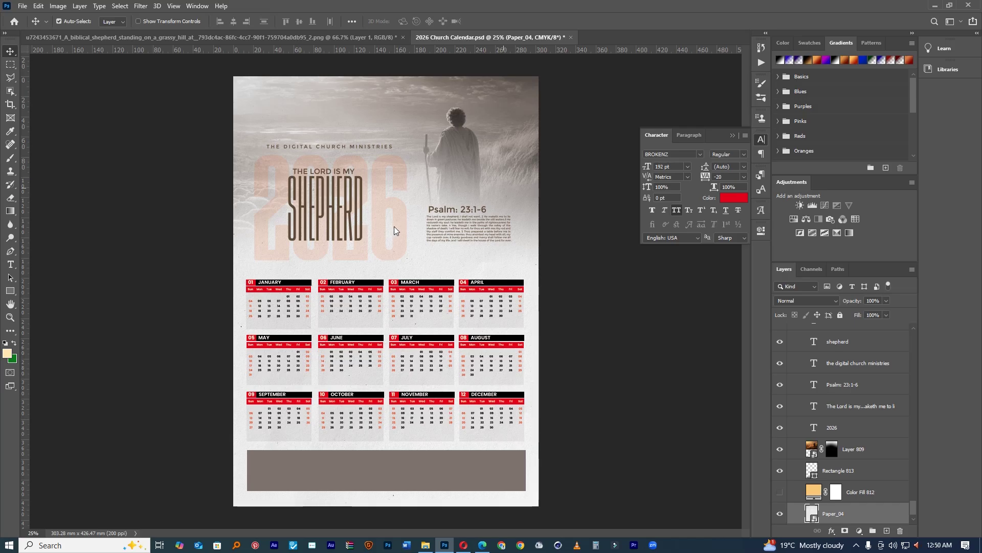
Step: Lower the opacity of the Paper_04 texture layer to 28%
click(432, 250)
ctrl+click(443, 261)
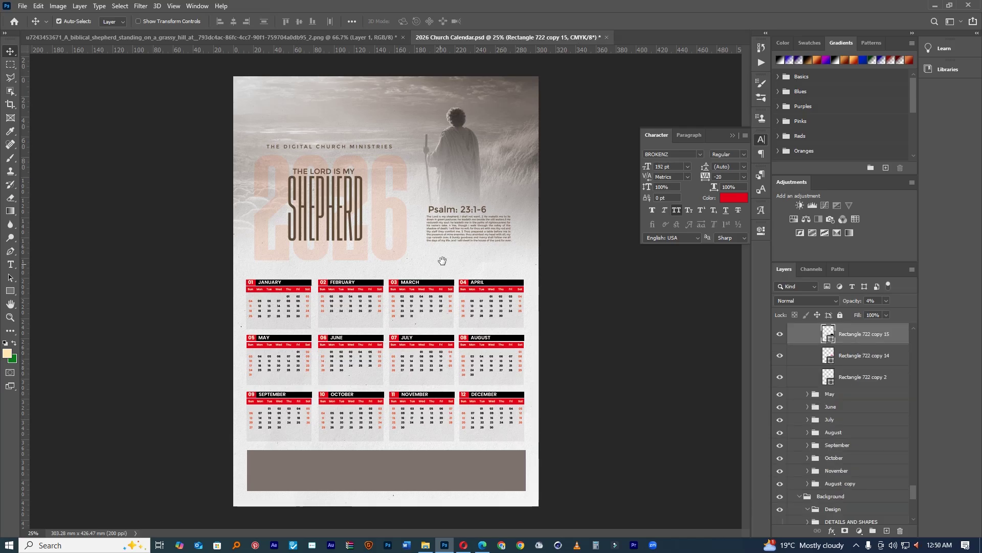
ctrl+click(443, 261)
ctrl+click(443, 261)
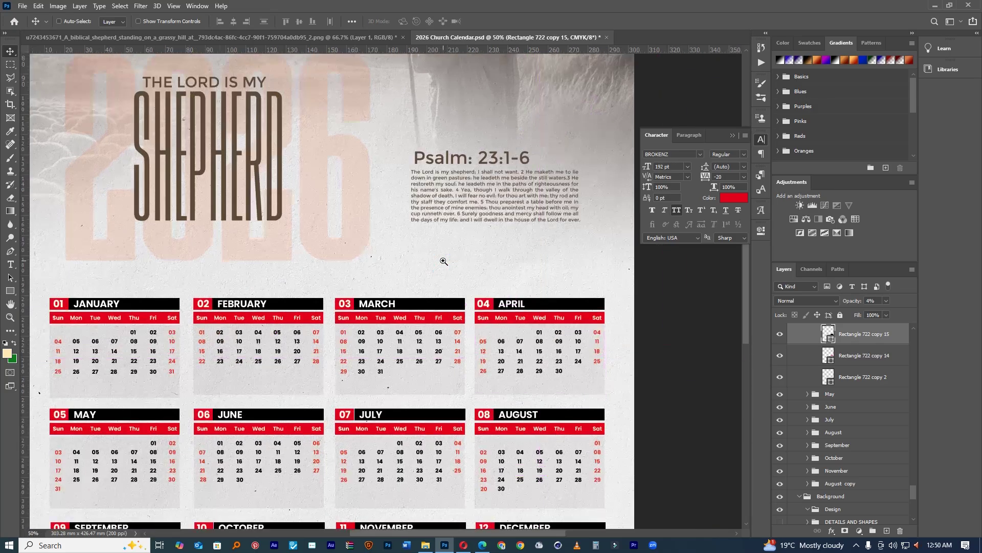
click(430, 269)
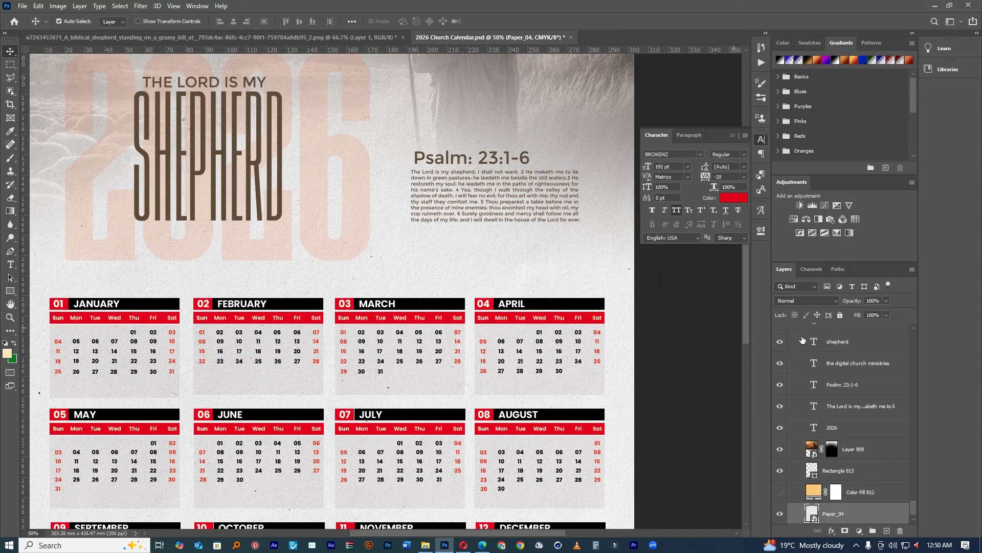
drag(850, 301, 818, 309)
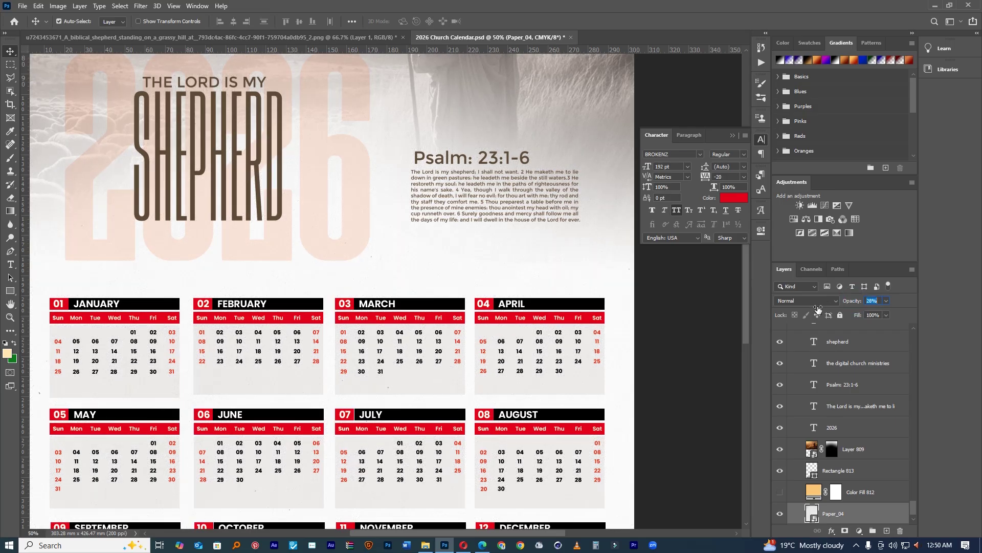
drag(516, 259, 477, 268)
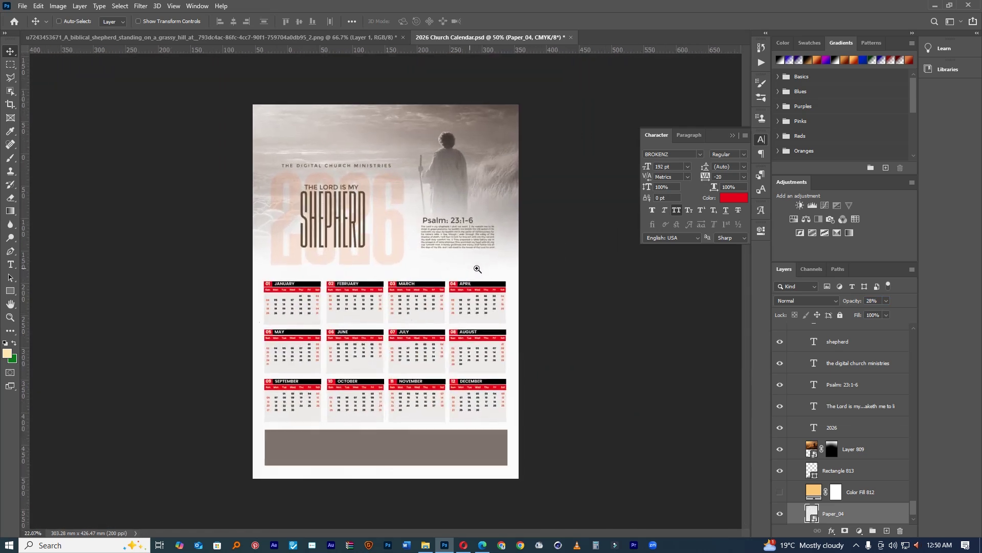
Step: Try recolouring the footer rectangle with the red e2001a sampled from the calendar's month headers
ctrl+click(491, 458)
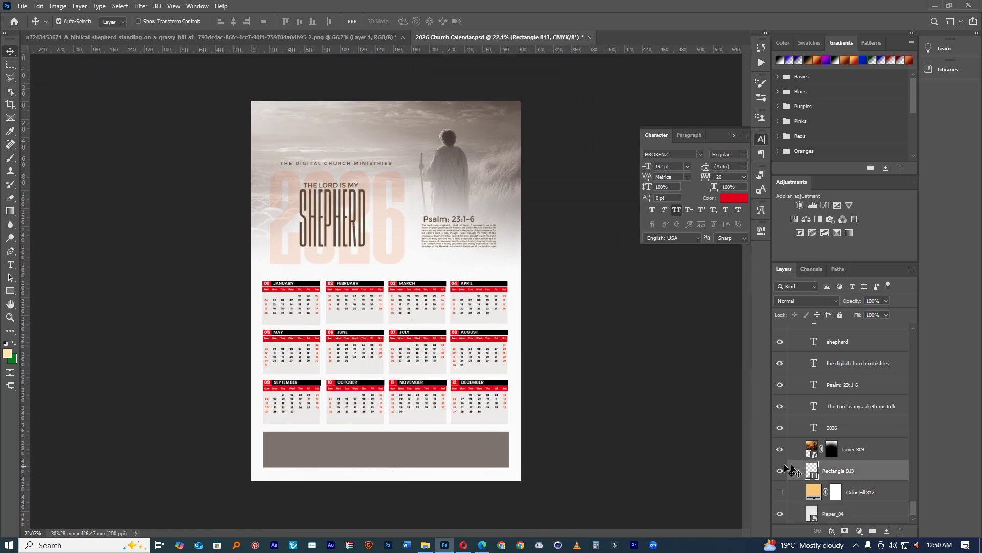
double_click(812, 468)
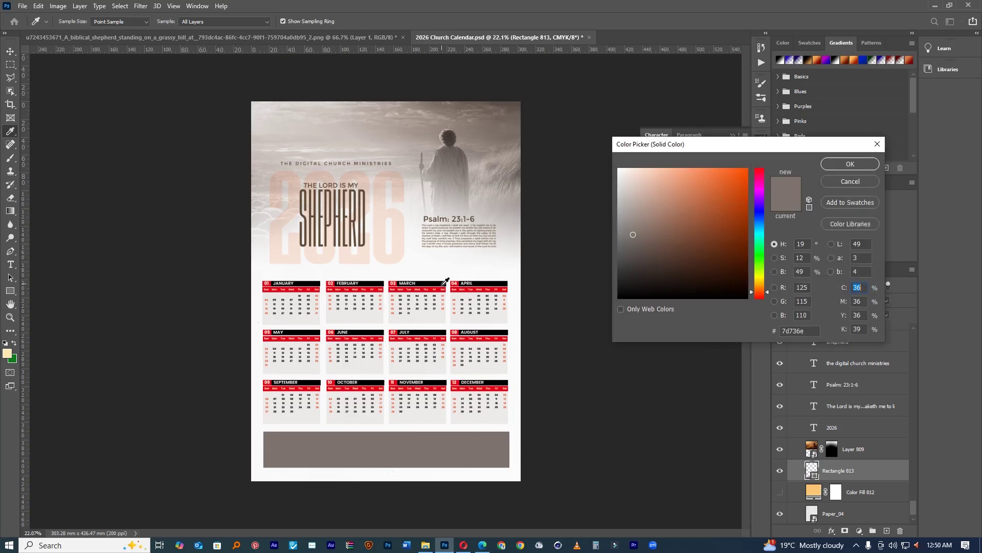
click(441, 286)
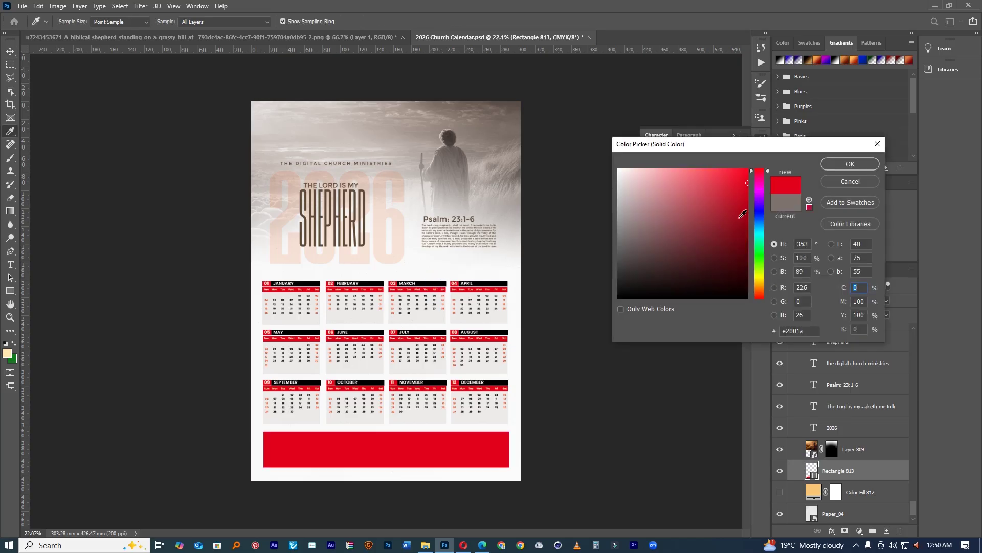
ctrl+click(492, 320)
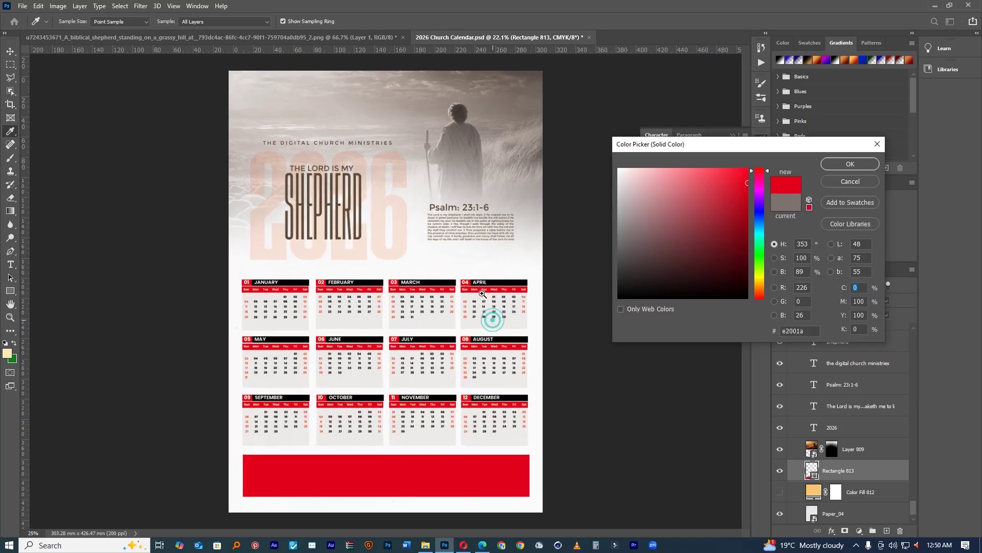
scroll(483, 293, up, 3)
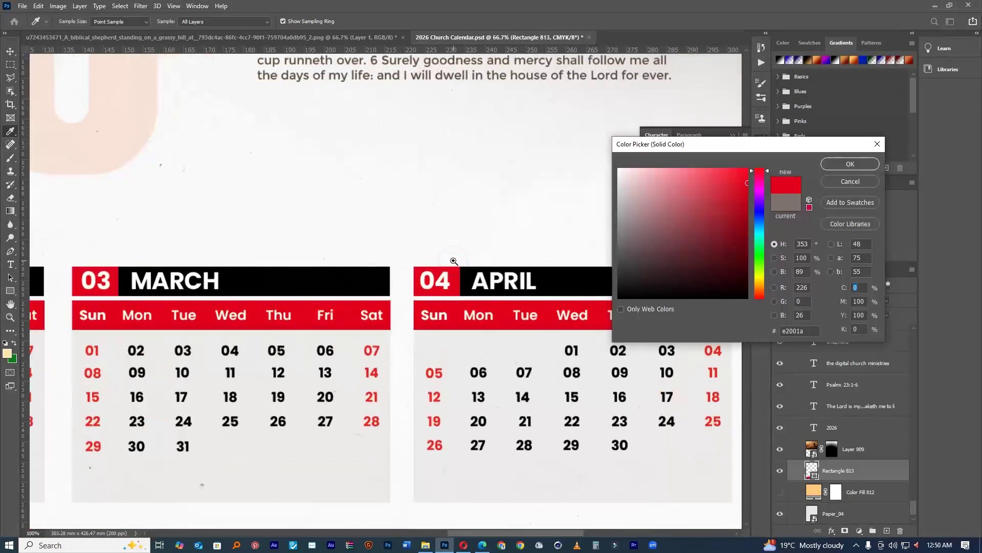
scroll(454, 261, up, 2)
click(456, 284)
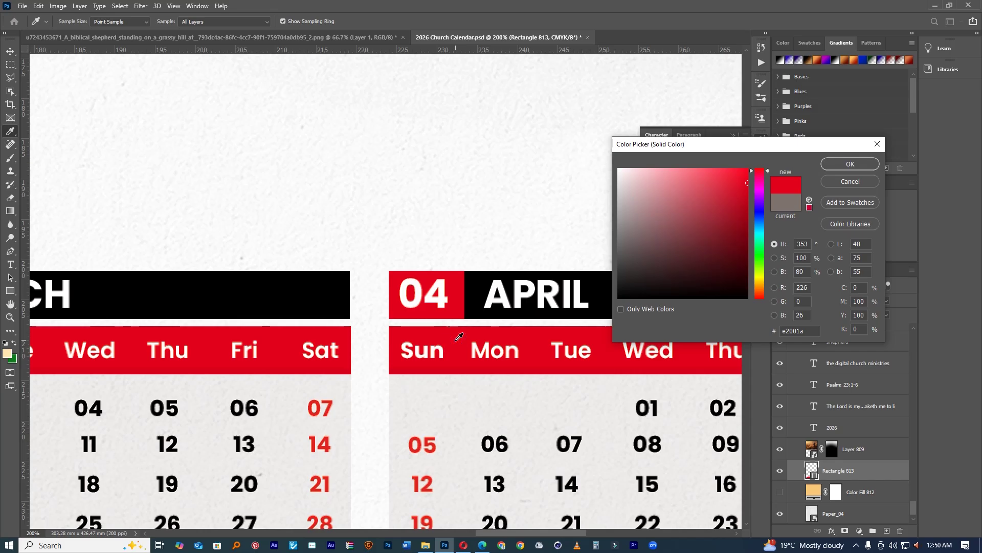
drag(457, 281, 842, 162)
click(848, 164)
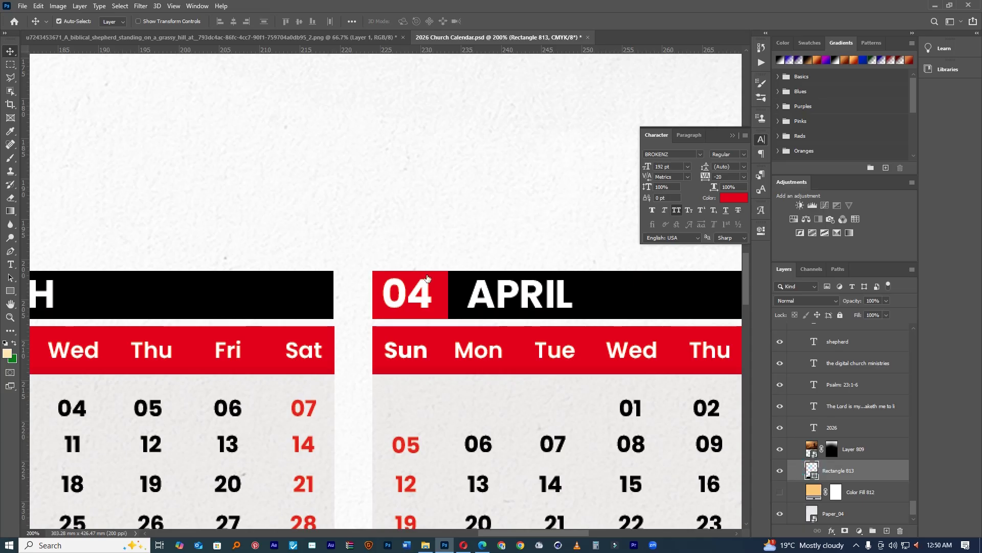
Step: Recolour the footer rectangle with the red e2001a sampled from April's number block
double_click(439, 290)
drag(438, 289, 853, 163)
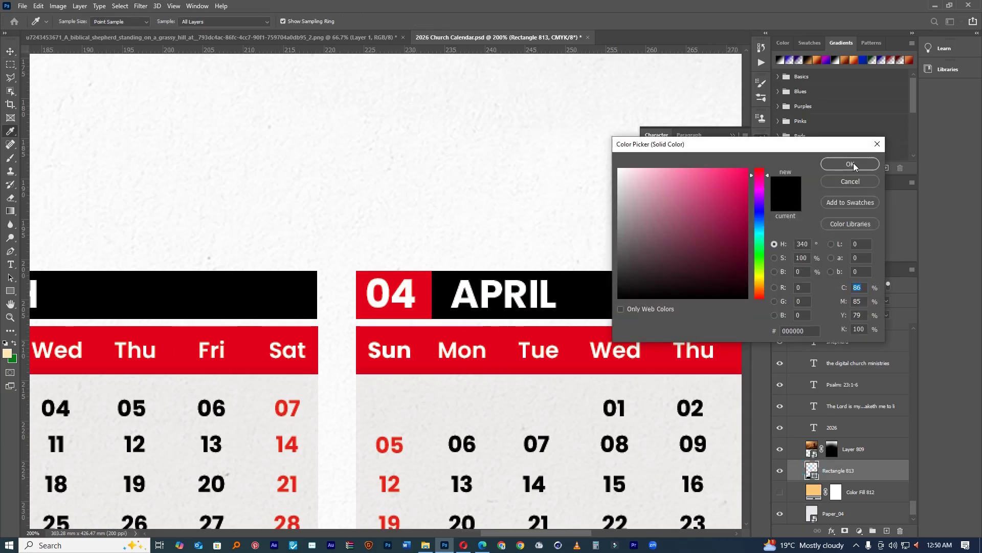
click(428, 282)
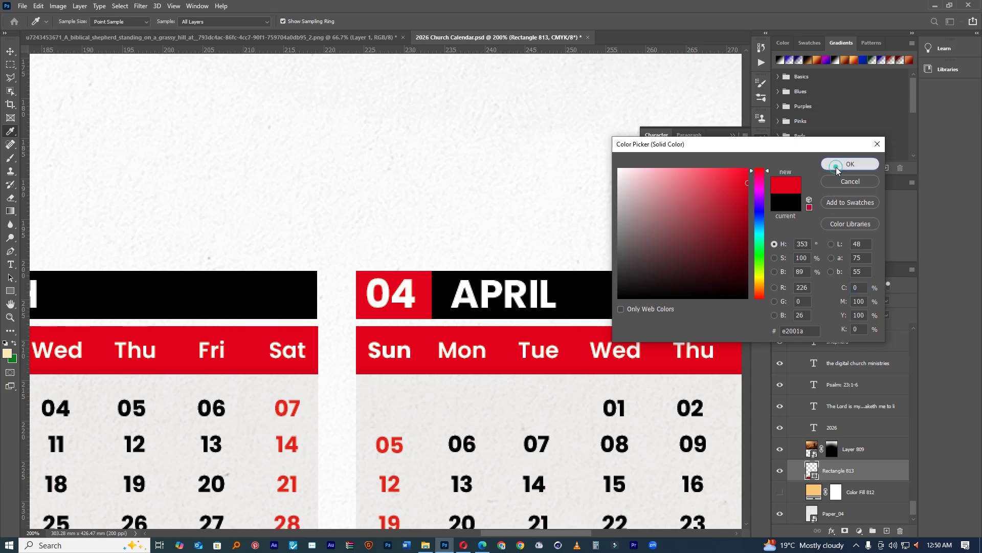
click(849, 164)
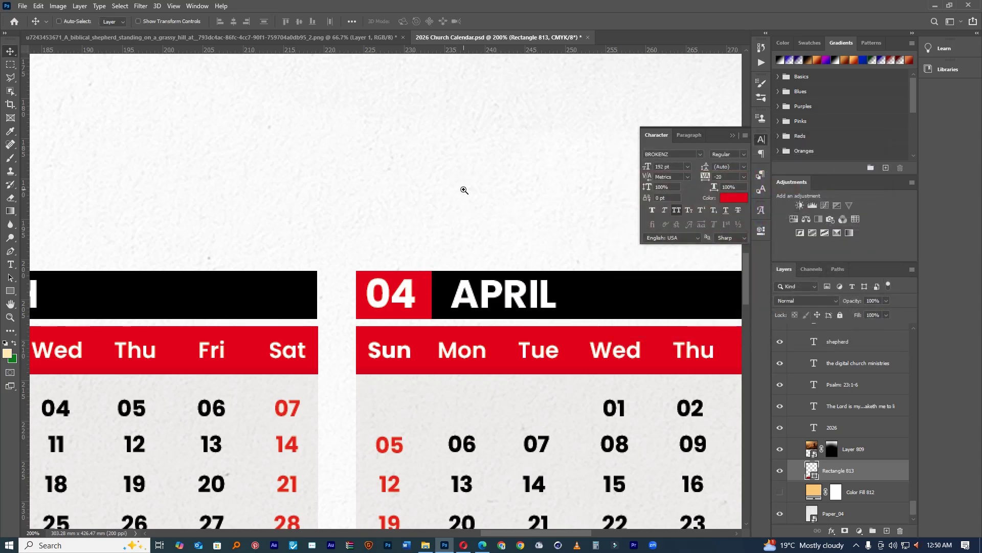
Step: Set the opacity of the large 2026 text behind the title to 14%
drag(463, 191, 361, 242)
click(480, 206)
click(361, 241)
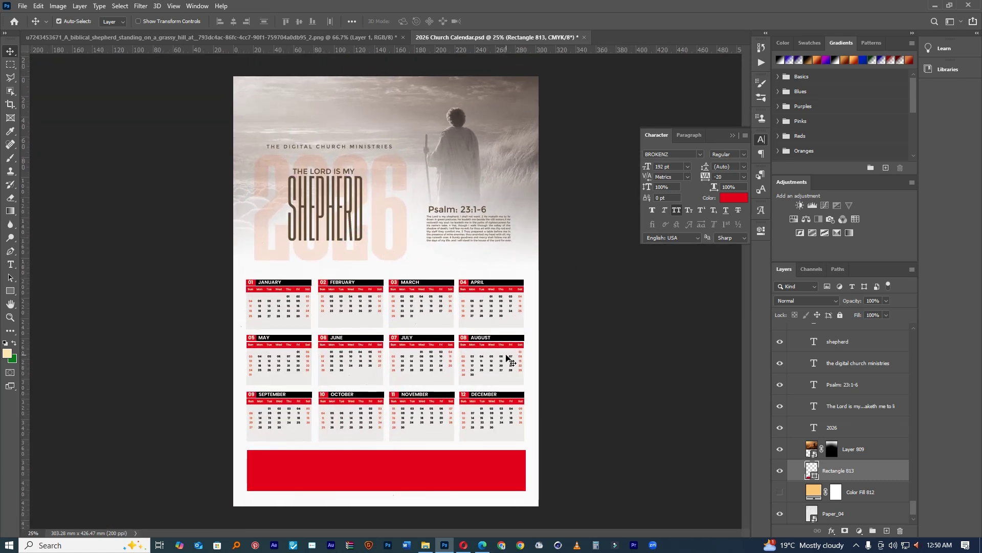
click(400, 240)
mouse_move(851, 305)
mouse_down()
mouse_move(899, 308)
mouse_move(855, 315)
mouse_up()
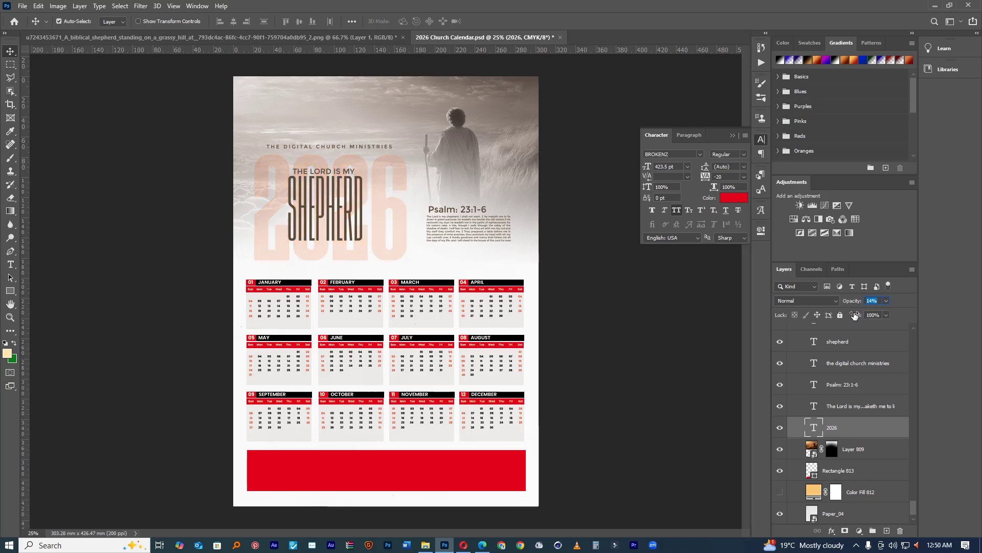
Step: Group the title, ministry name, Psalm heading and verse text layers, leaving the 2026 layer out
click(499, 233)
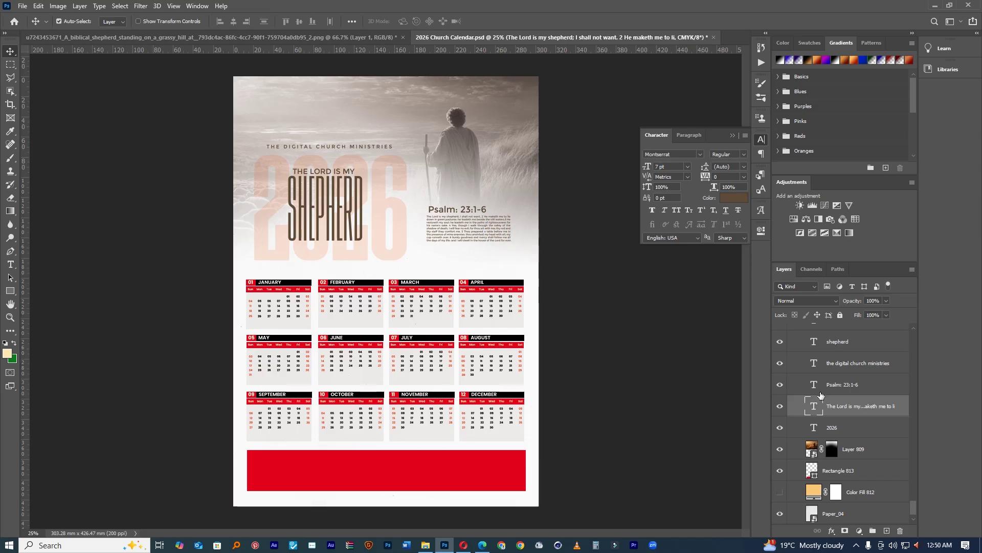
scroll(847, 387, up, 1)
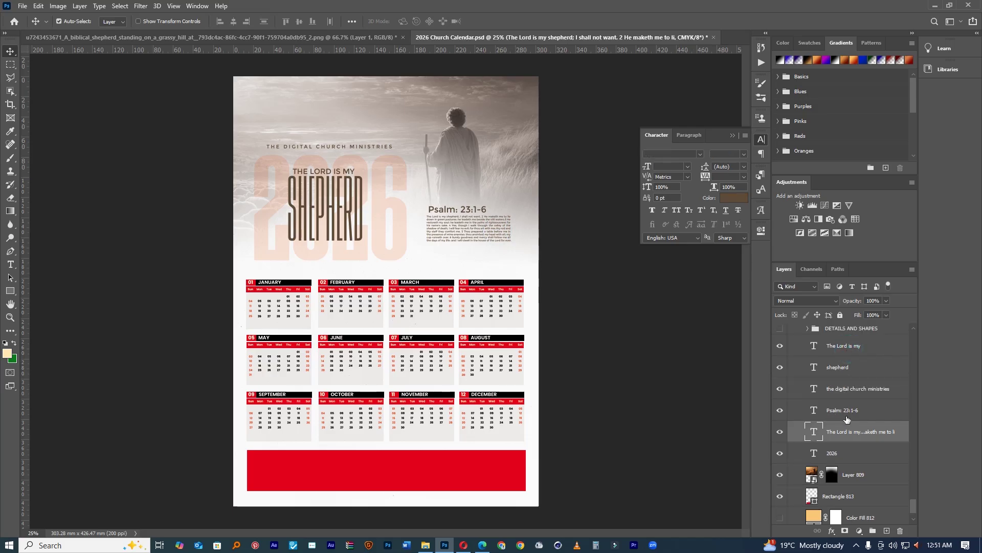
shift+click(845, 347)
ctrl+click(838, 455)
ctrl+click(838, 456)
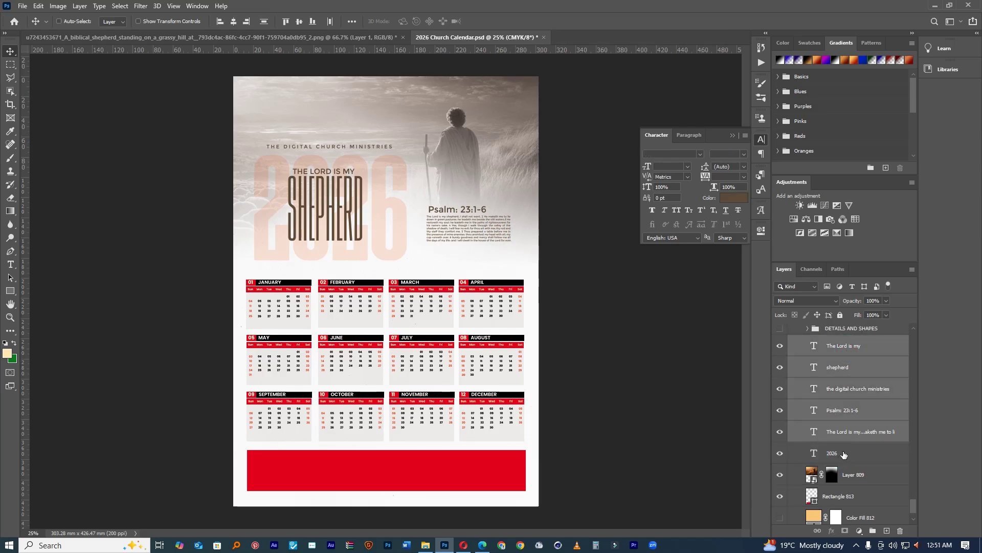
scroll(842, 417, up, 2)
key(ctrl+g)
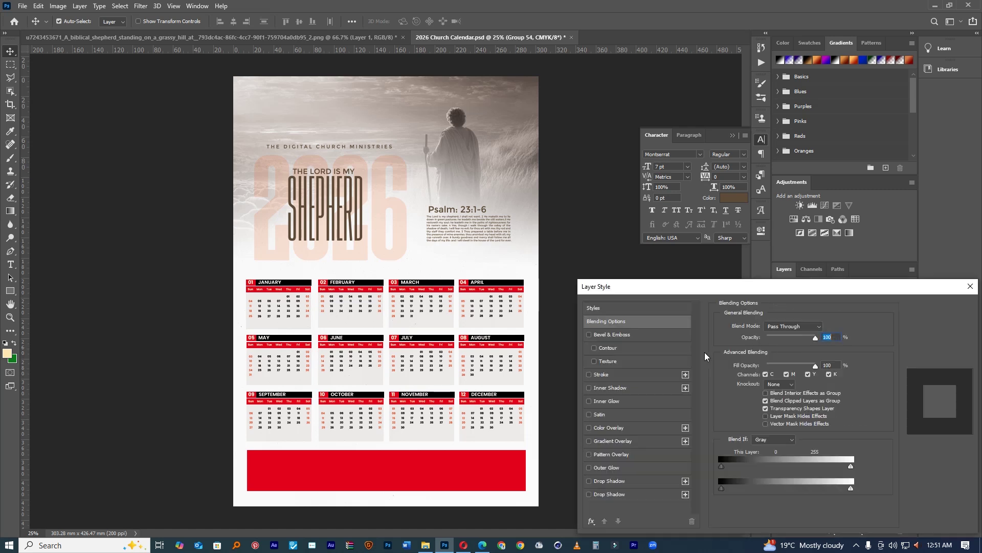
Step: Apply a black 000000 Color Overlay to the title text group, sampling the colour from April's header bar
click(637, 428)
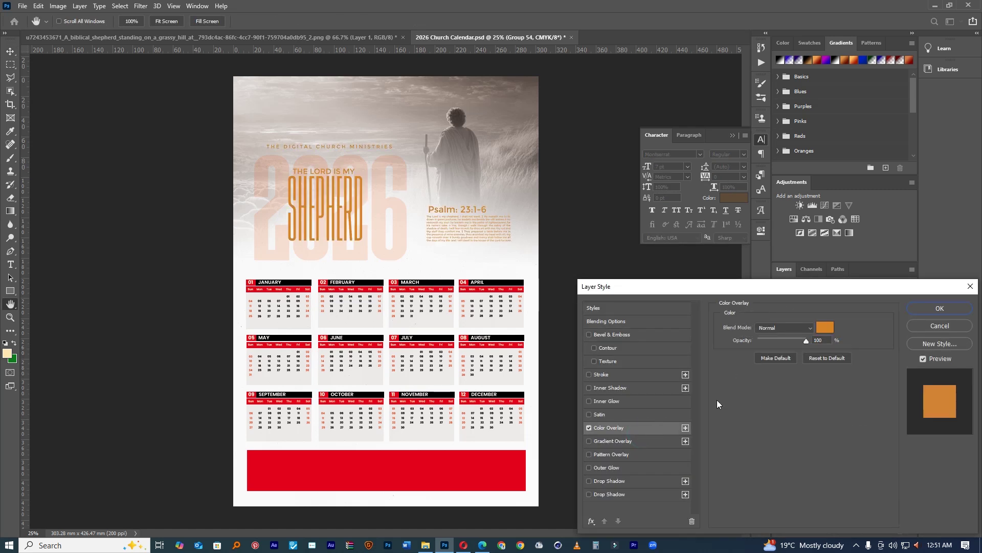
click(824, 327)
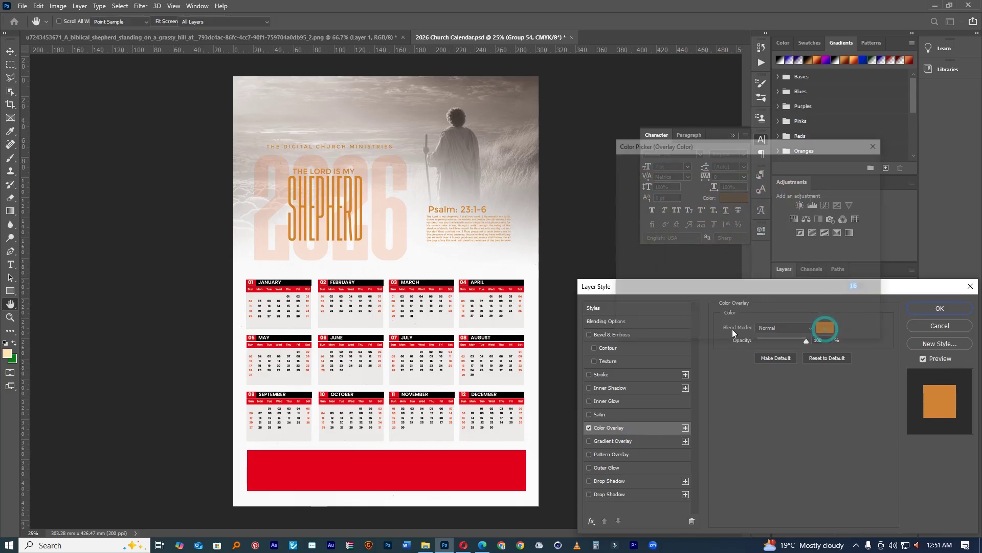
click(513, 278)
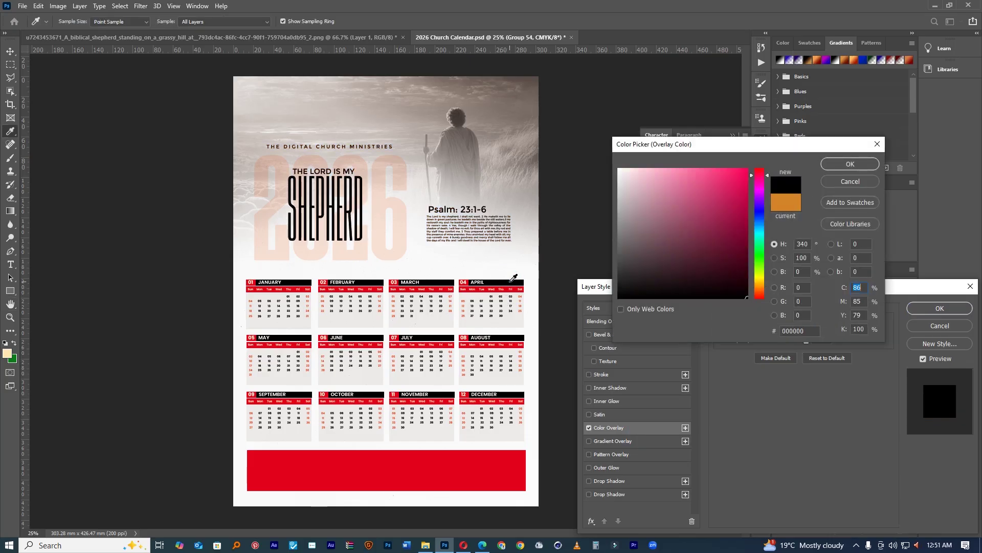
click(850, 164)
click(932, 308)
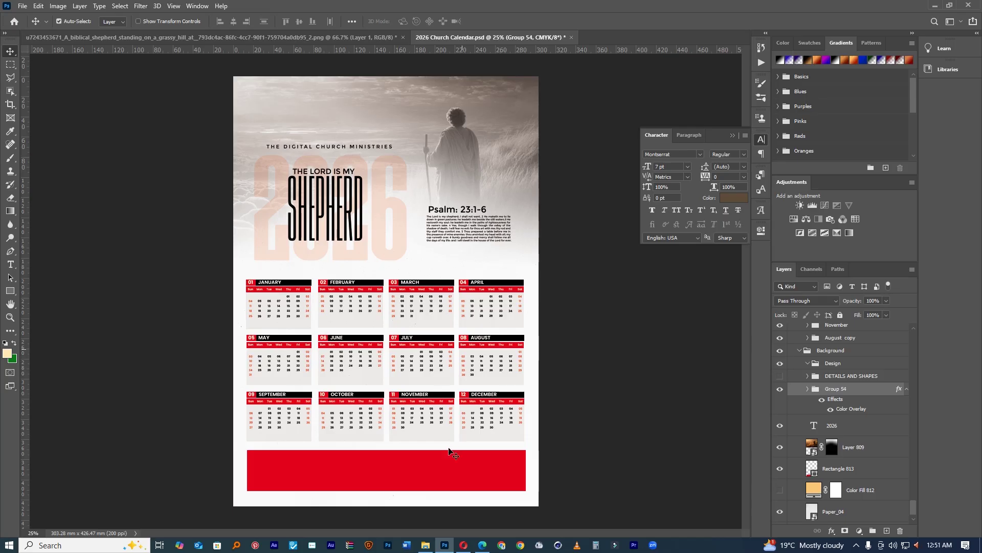
Step: Group the public holiday and church meeting text layers inside the hidden DETAILS AND SHAPES group
click(780, 376)
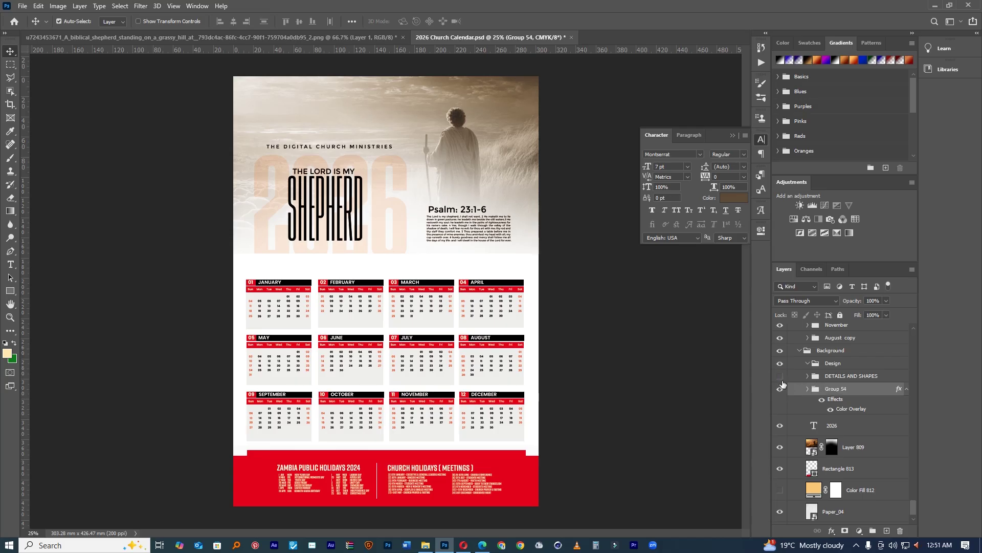
click(780, 388)
click(808, 375)
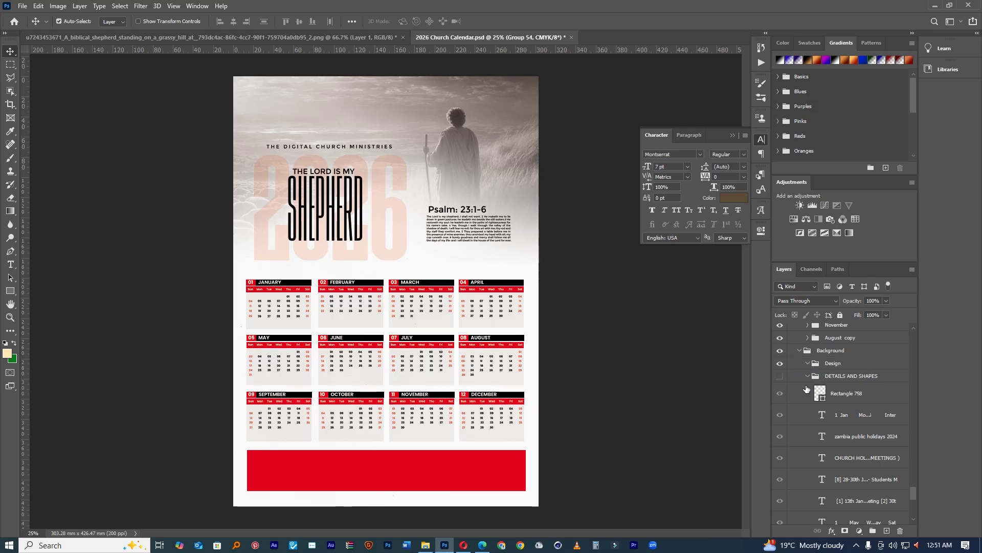
scroll(808, 390, down, 1)
click(858, 382)
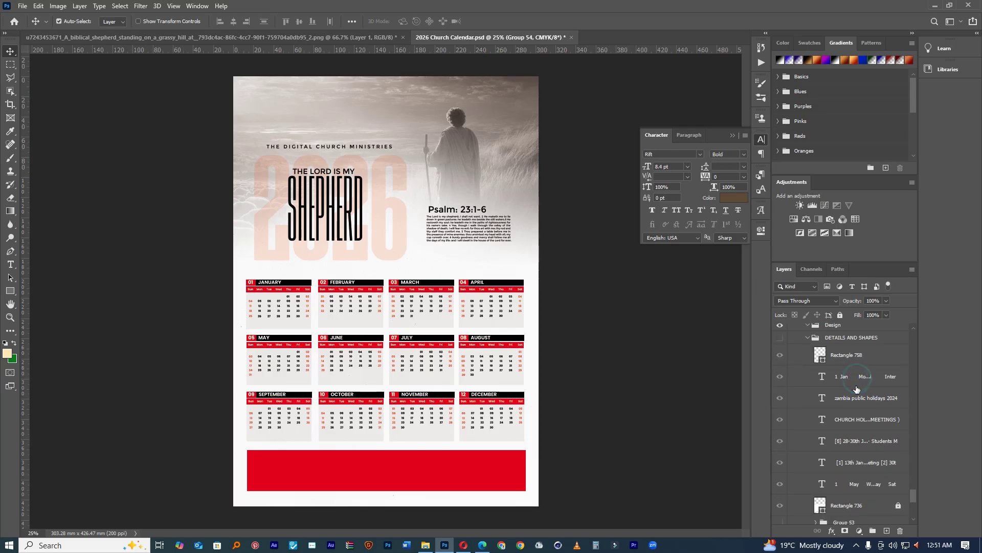
shift+click(864, 484)
key(ctrl+g)
key(ctrl)
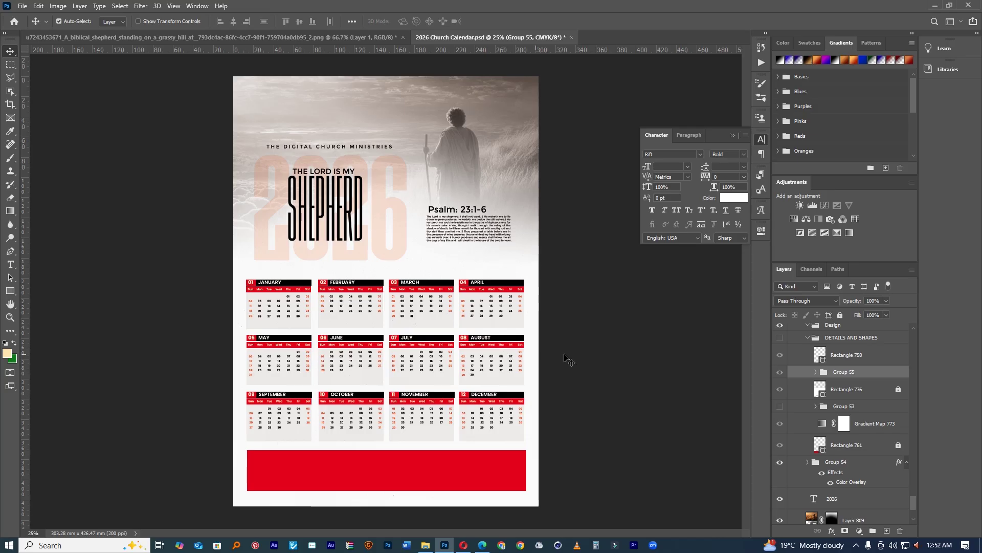
Step: Move the holiday text group out above the DETAILS AND SHAPES group and position it inside the red footer rectangle
drag(852, 377, 835, 350)
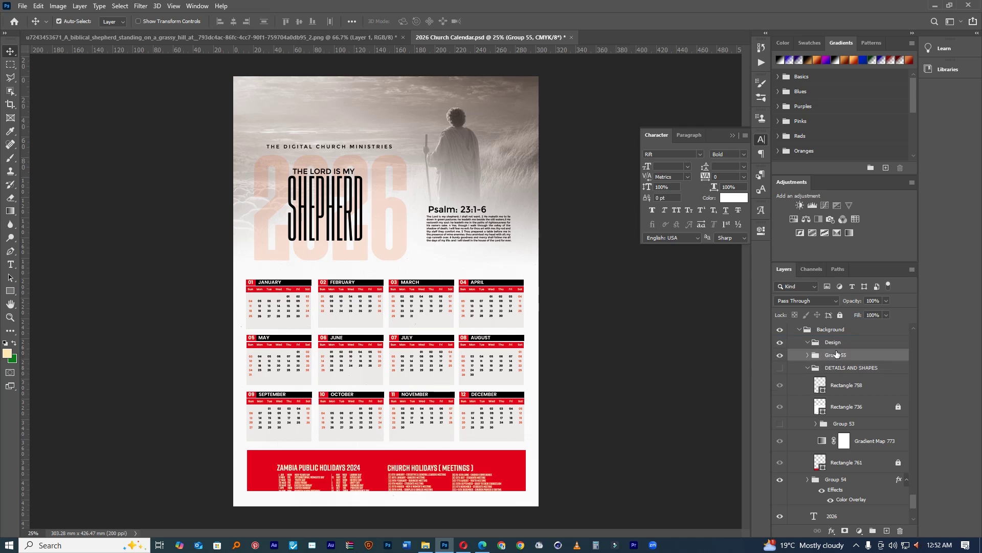
drag(469, 485, 460, 478)
scroll(401, 472, up, 1)
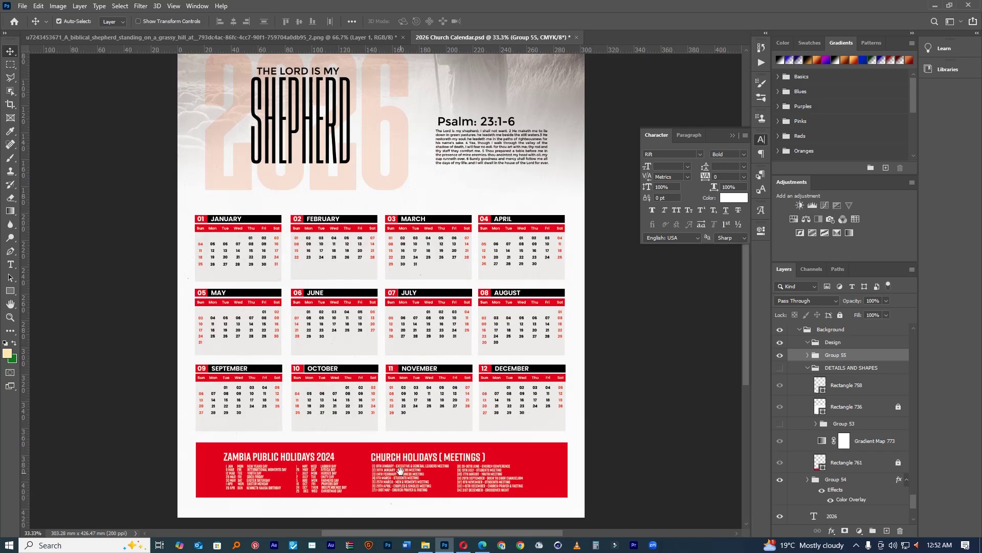
scroll(401, 466, down, 2)
scroll(423, 406, up, 1)
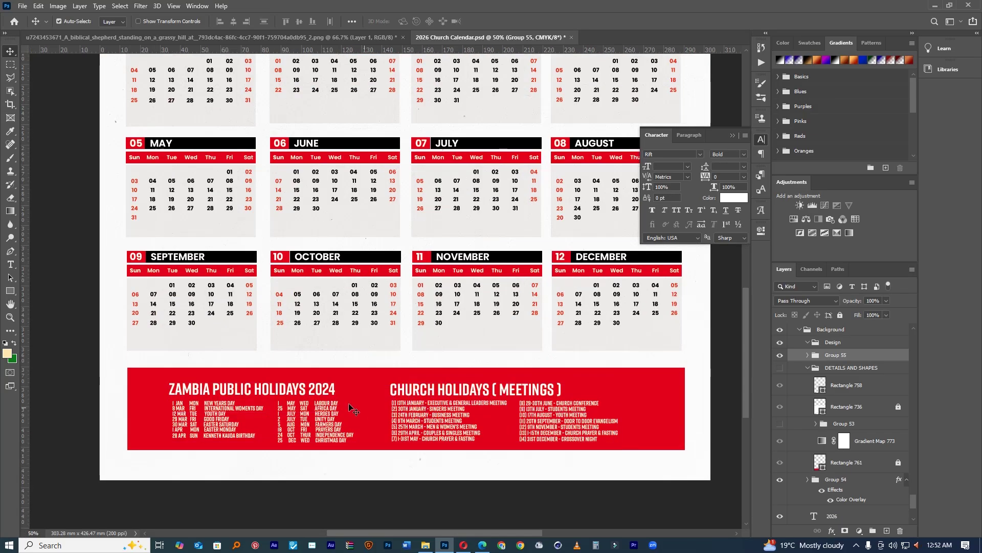
Step: Try the Montserrat font on the January-to-April public holiday list in the red footer and undo it
key(t)
click(216, 420)
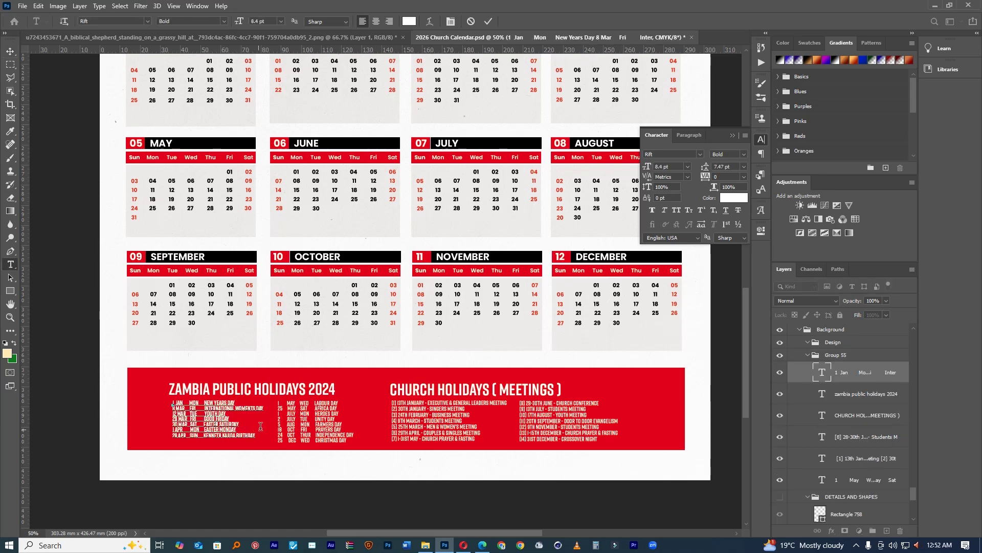
click(486, 22)
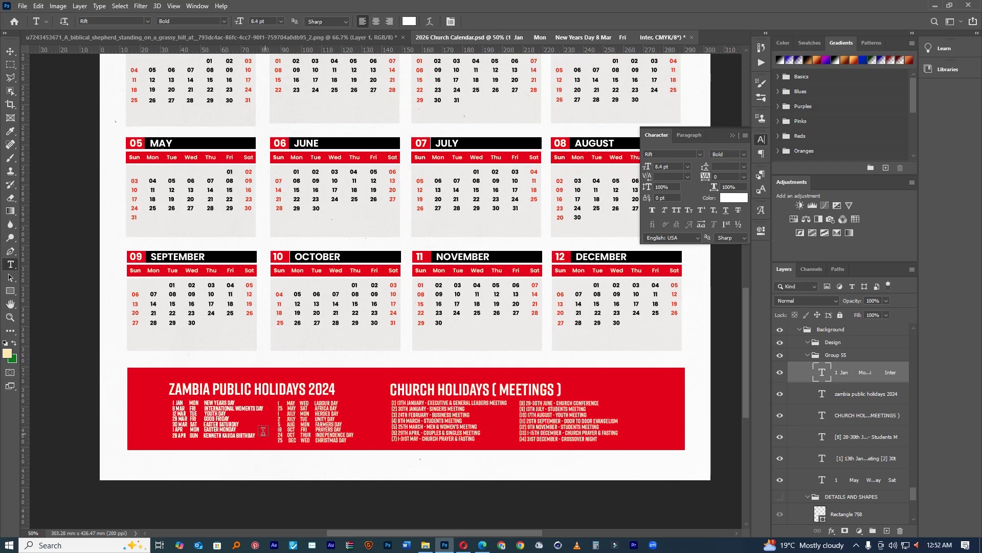
drag(254, 434, 132, 390)
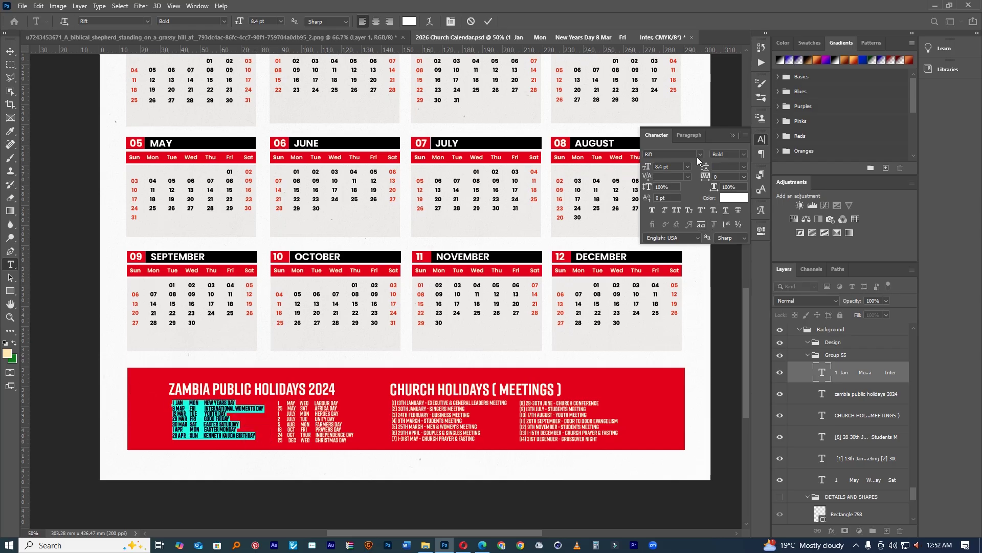
click(699, 154)
drag(898, 458, 893, 185)
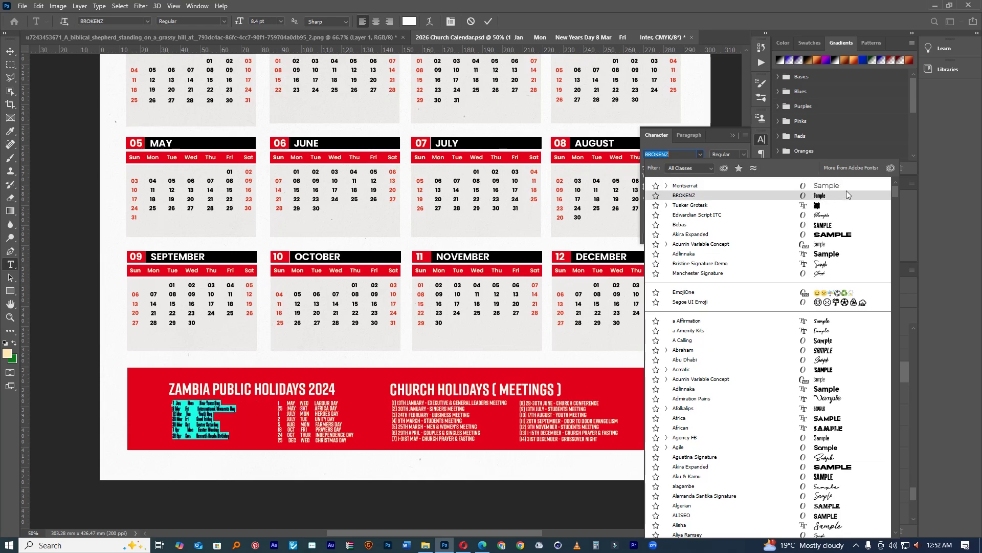
click(847, 185)
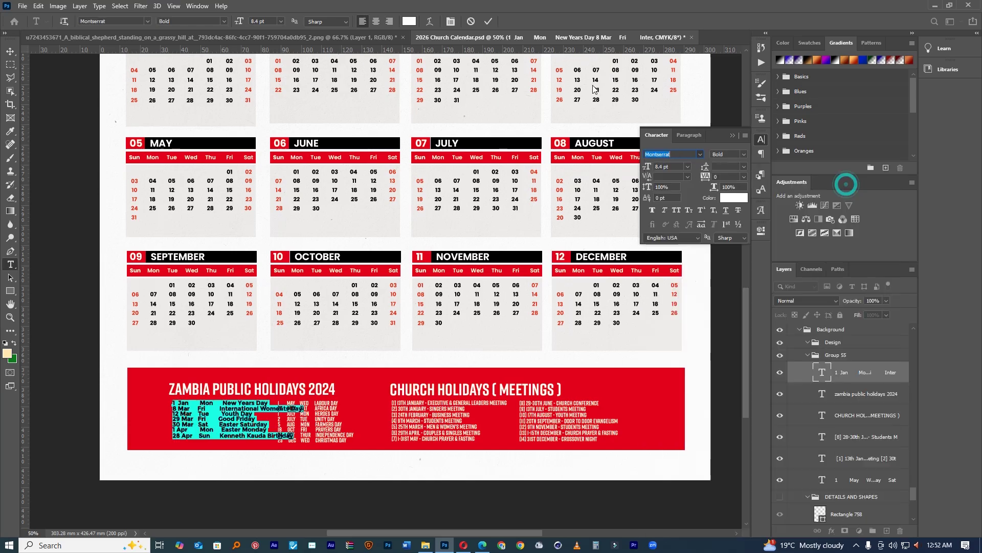
click(488, 21)
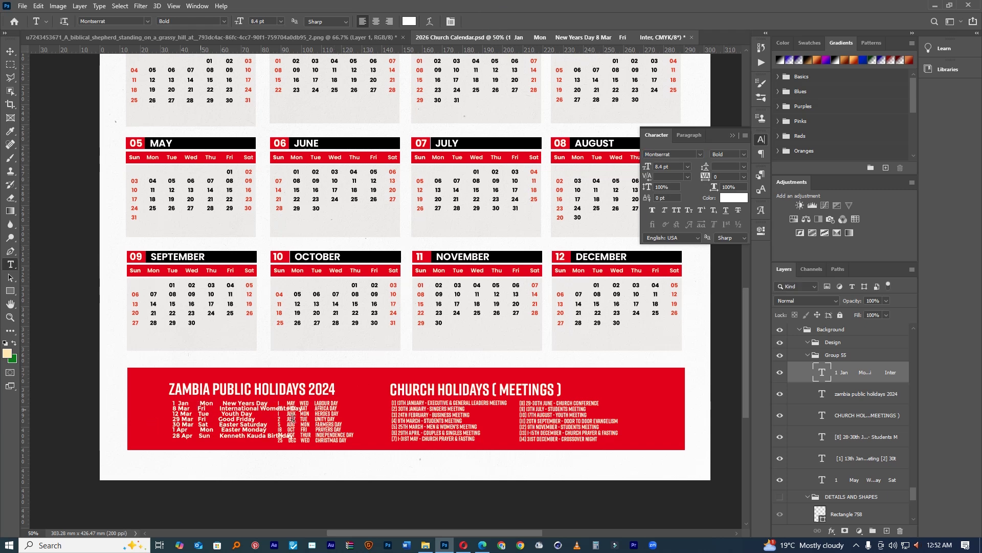
key(ctrl+z)
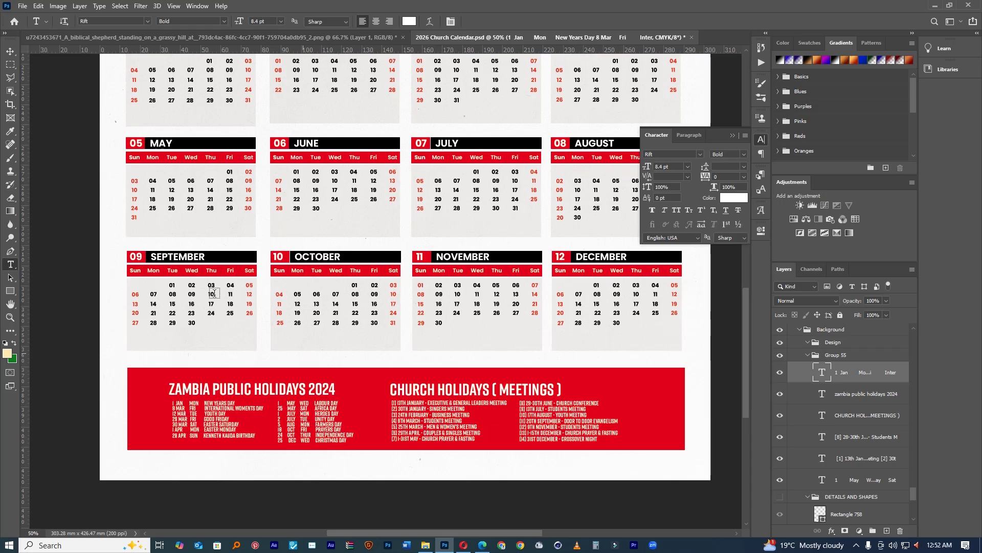
Step: Change the year in the ZAMBIA PUBLIC HOLIDAYS footer heading to 2026
key(v)
scroll(425, 410, up, 1)
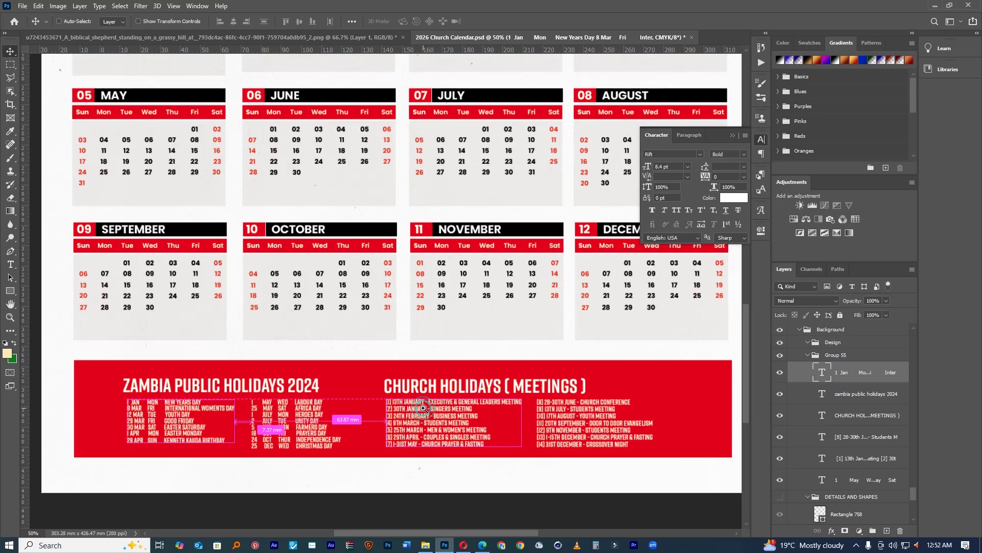
click(408, 419)
drag(404, 416, 405, 418)
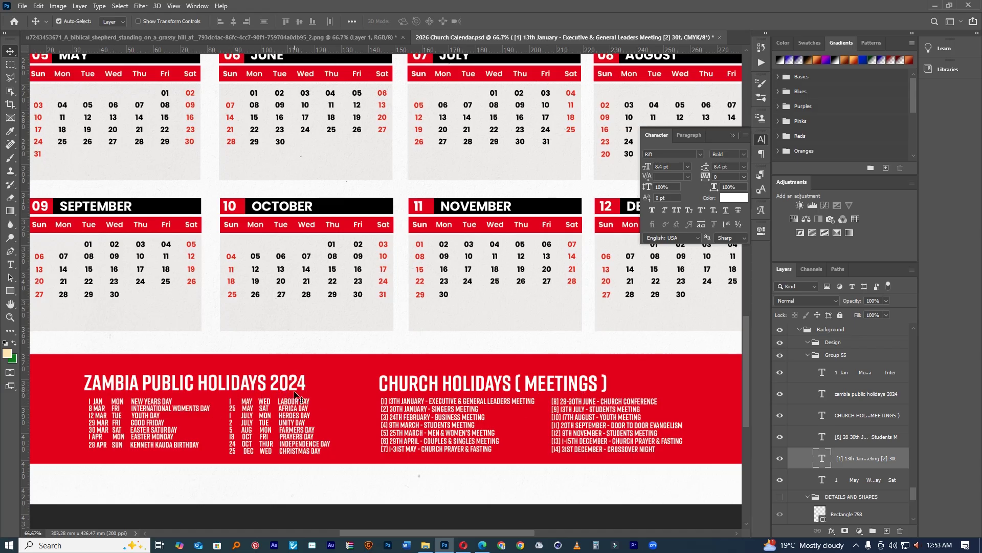
key(t)
drag(307, 383, 296, 383)
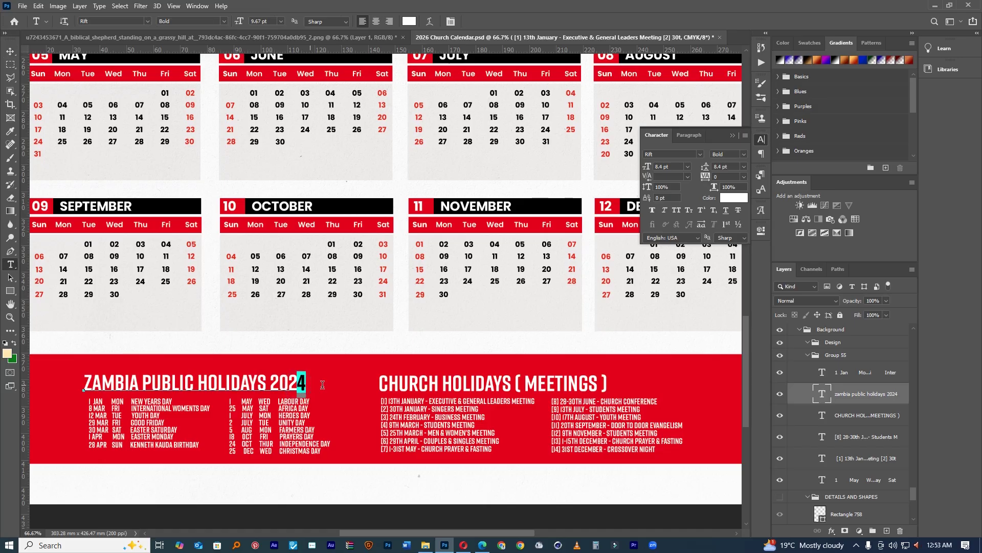
key(Right)
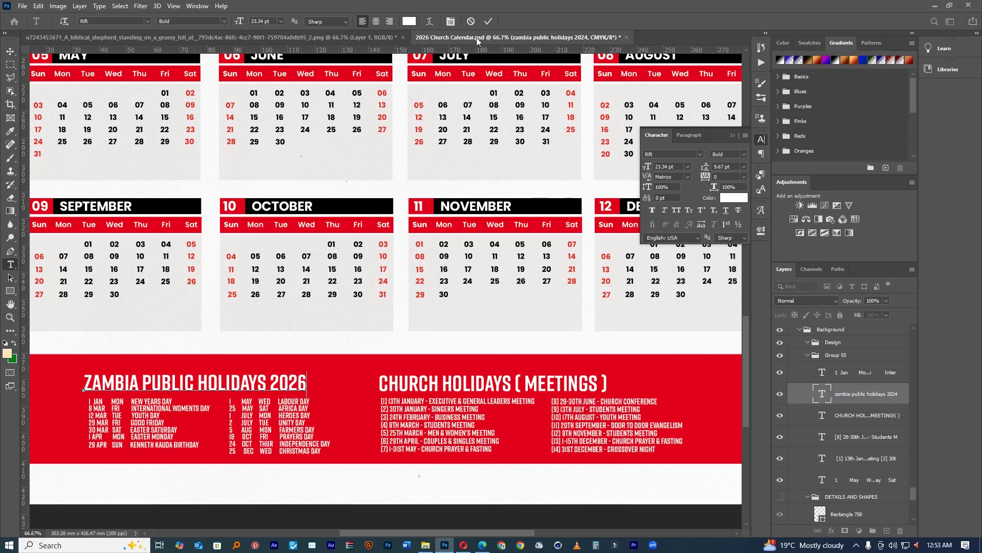
click(488, 22)
Step: Review the whole calendar and compare it with the orange Color Fill 812 background layer shown and hidden
mouse_move(579, 229)
mouse_down()
mouse_move(464, 264)
mouse_move(573, 281)
mouse_up()
drag(307, 339, 339, 347)
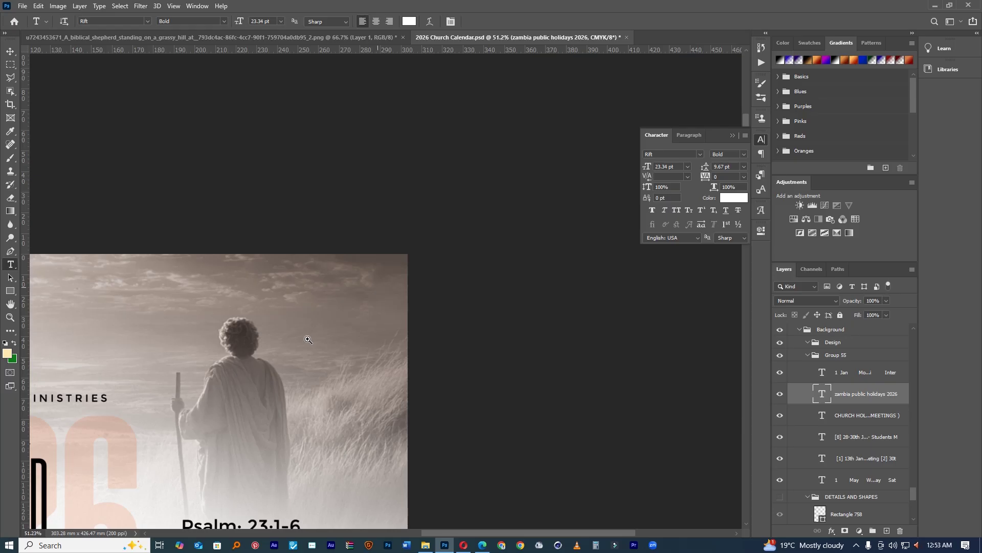
right_click(339, 349)
click(343, 353)
drag(480, 211, 463, 213)
click(402, 191)
click(402, 192)
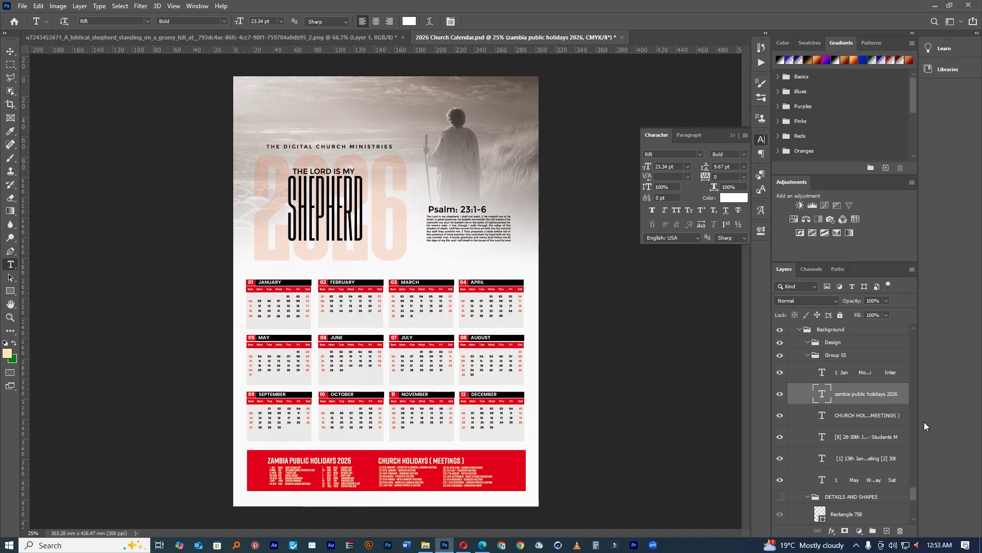
scroll(888, 435, down, 8)
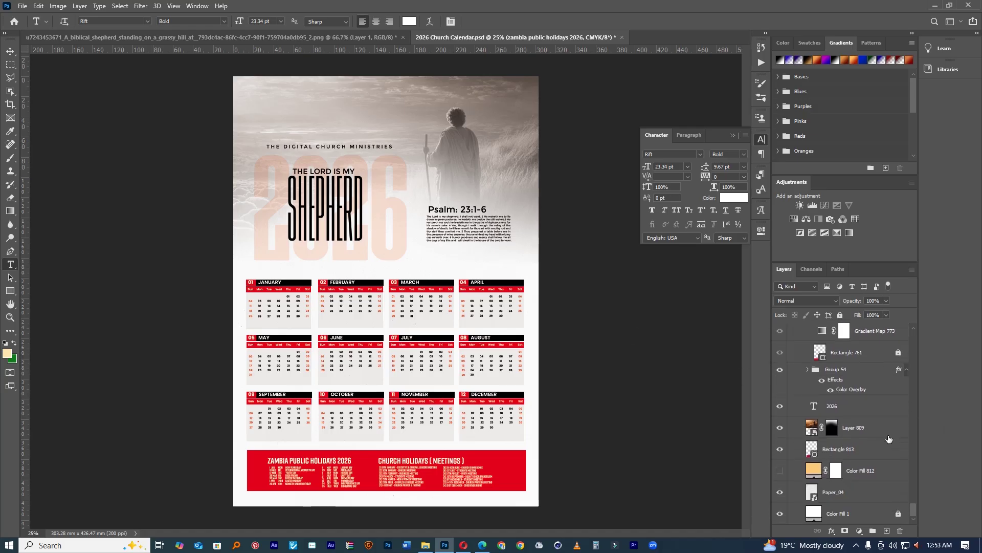
click(779, 470)
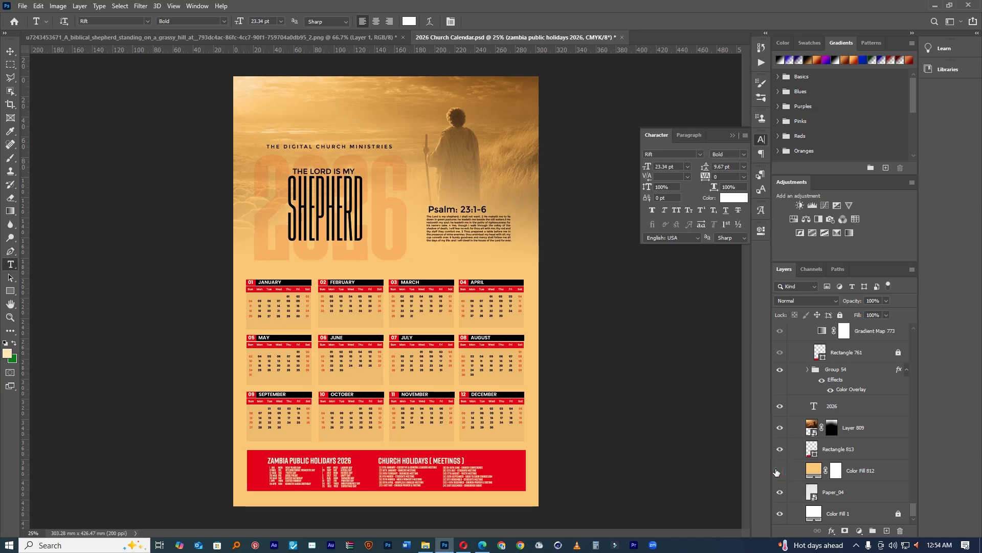
click(778, 470)
click(776, 470)
click(778, 471)
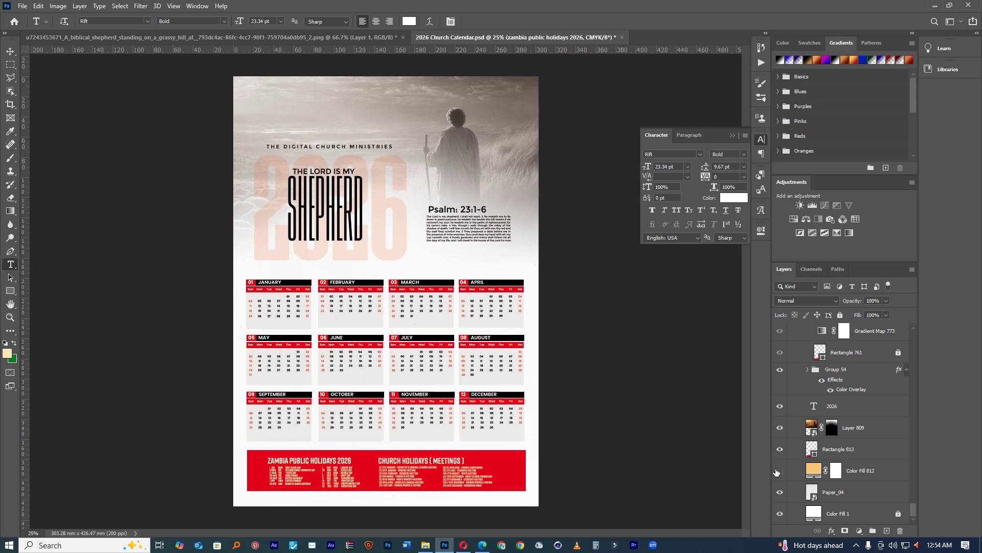
click(780, 470)
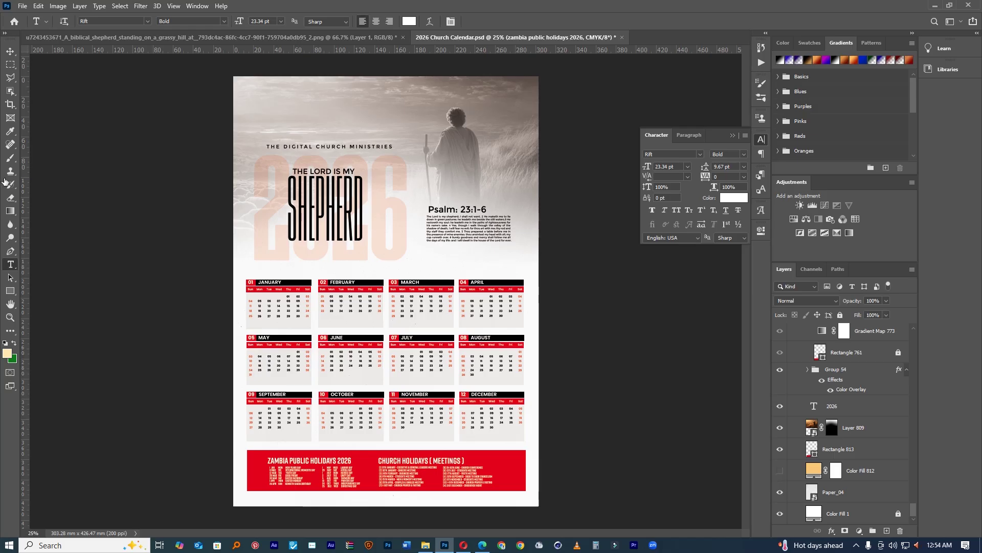
Step: Try a stronger opacity on January's grey date panel and restore it to 4%
click(11, 51)
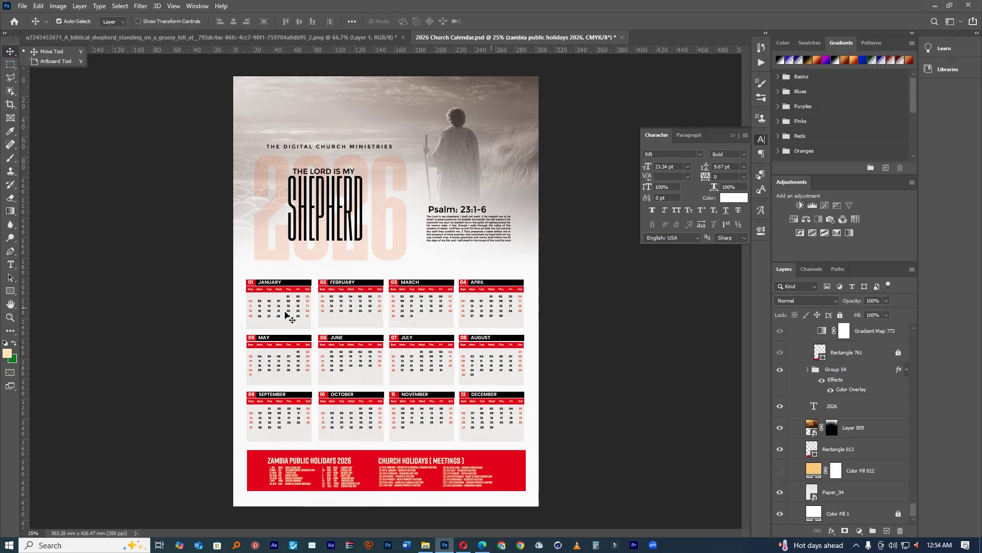
scroll(275, 289, up, 1)
scroll(275, 288, up, 3)
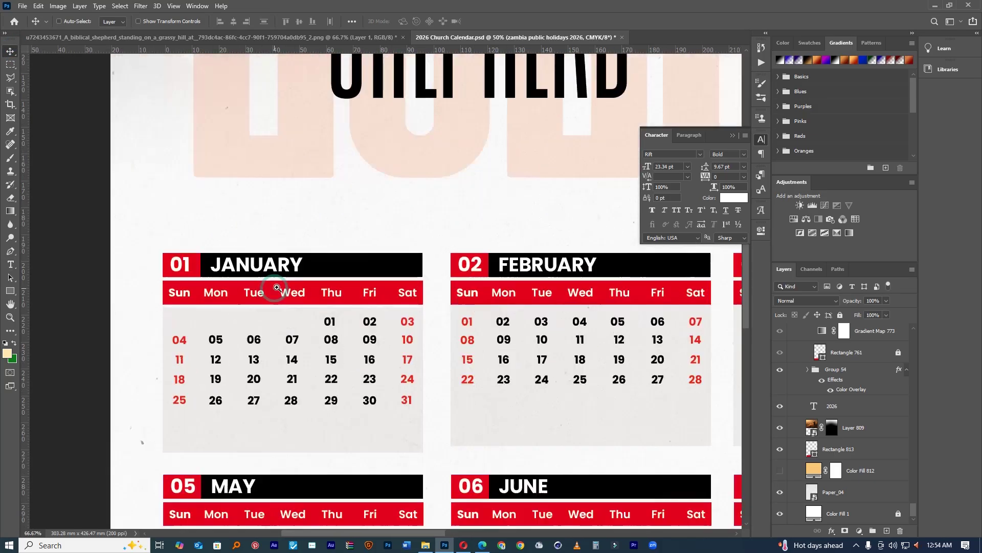
ctrl+click(291, 290)
key(ctrl+j)
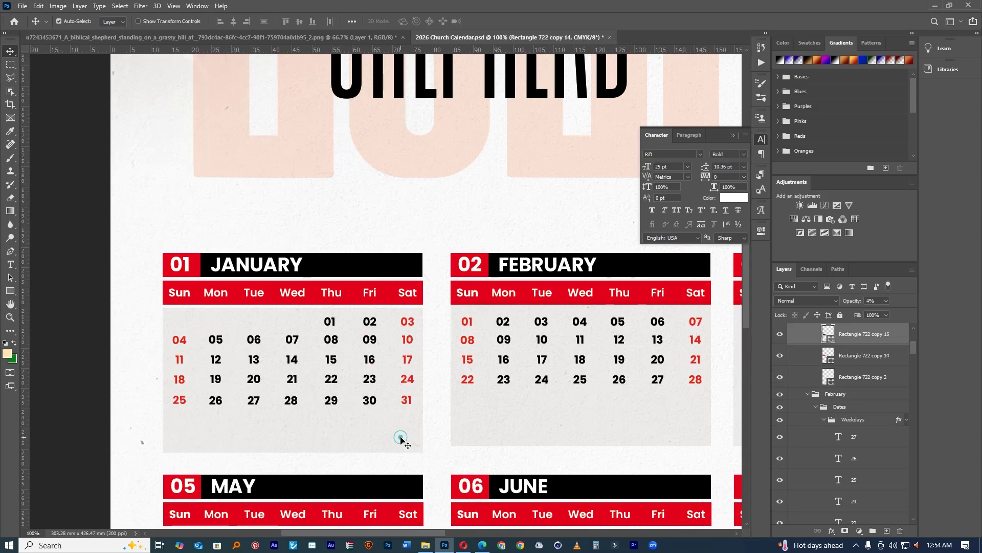
key(0)
key(4)
click(869, 301)
text(100)
key(Return)
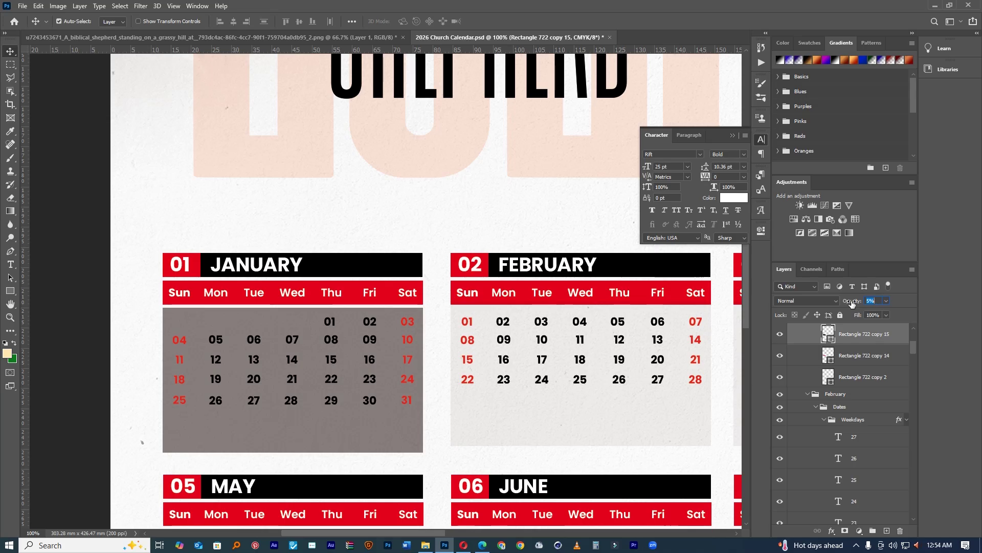
text(5)
key(Return)
text(4)
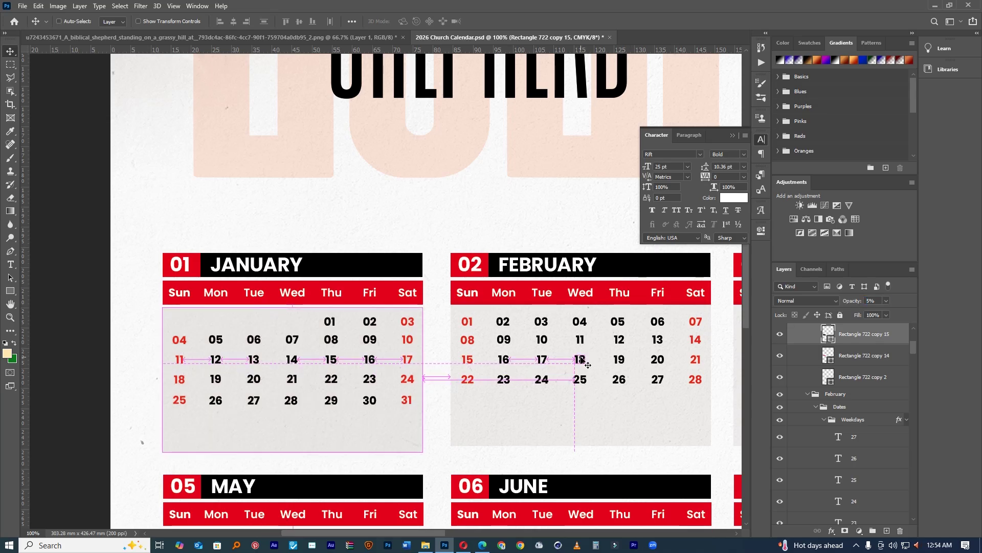
Step: Move February's grey date panel down so it lines up with January's panel
ctrl+click(629, 440)
ctrl+click(629, 440)
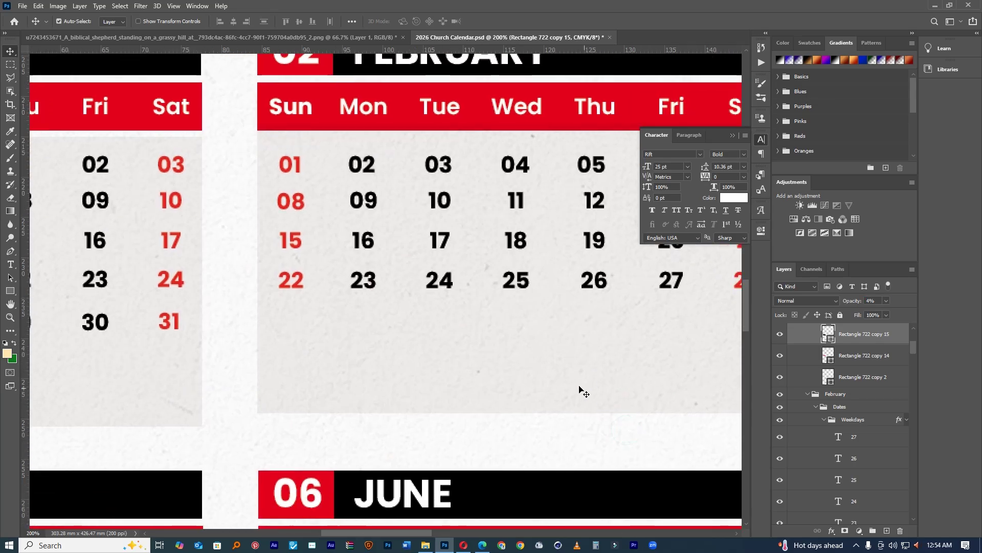
drag(587, 376, 588, 389)
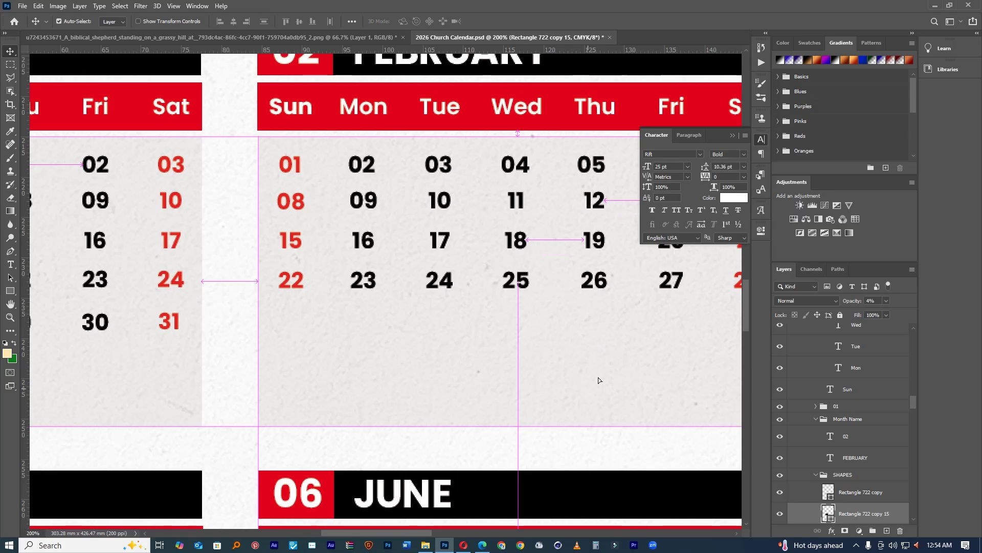
key(ctrl+space)
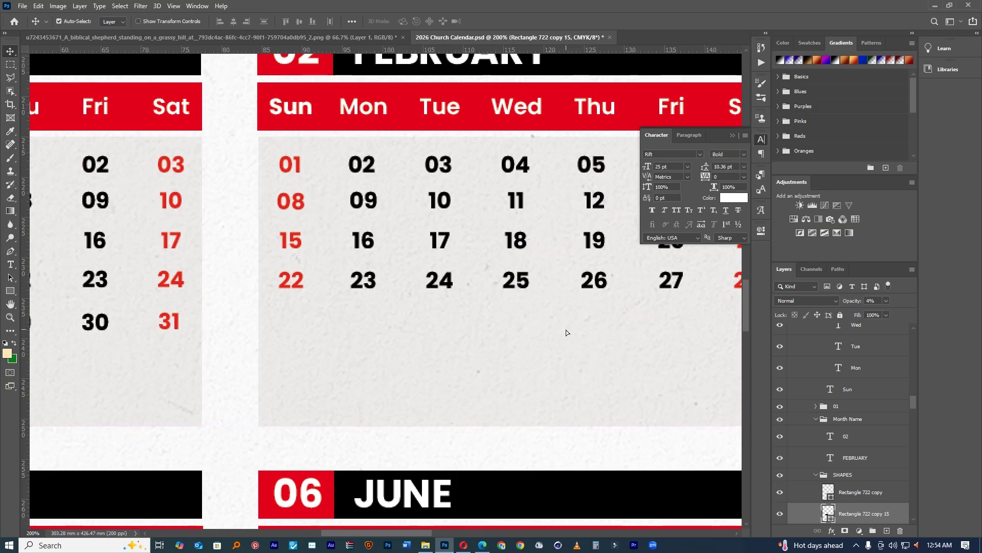
drag(610, 331, 475, 307)
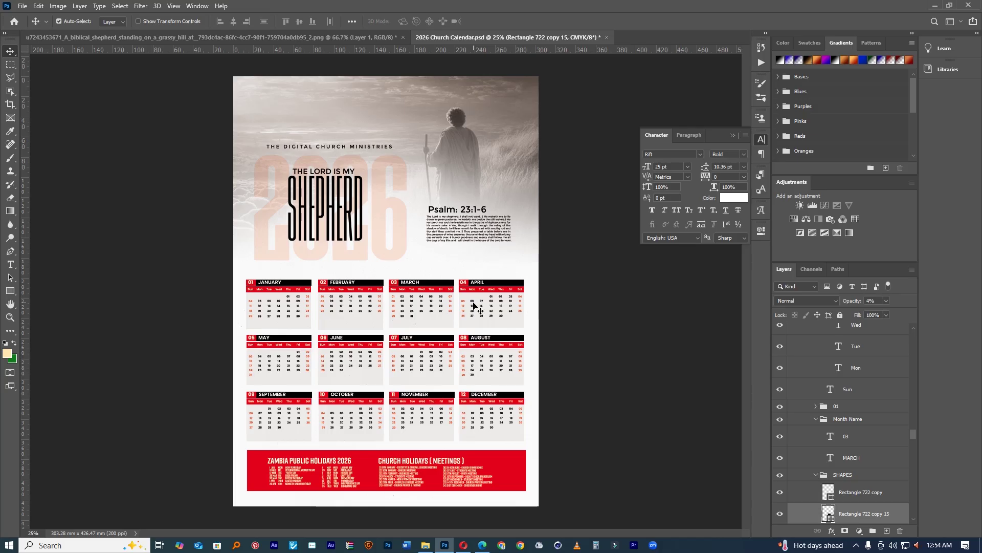
Step: Add a blue gradient fill layer directly above the Color Fill 812 layer
drag(909, 433, 917, 529)
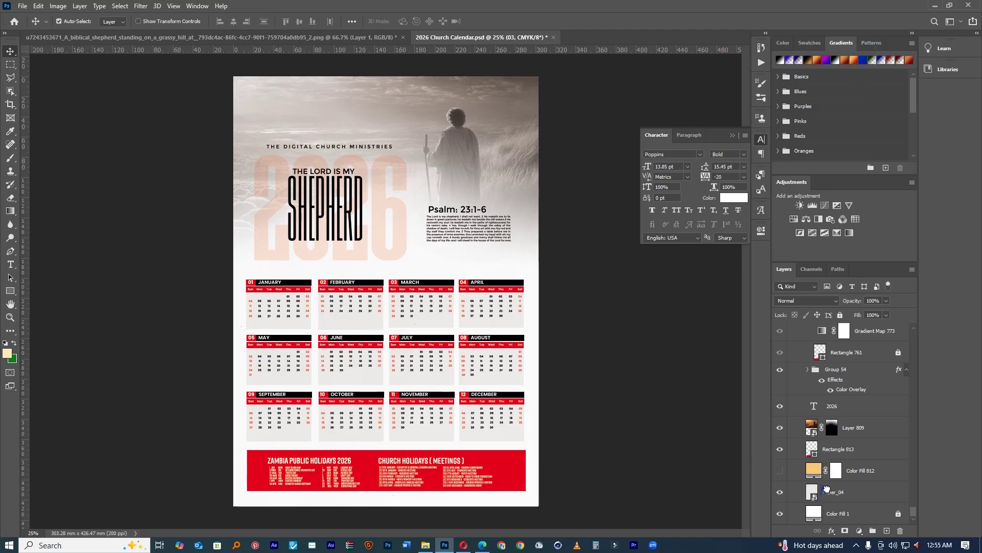
drag(827, 489, 801, 477)
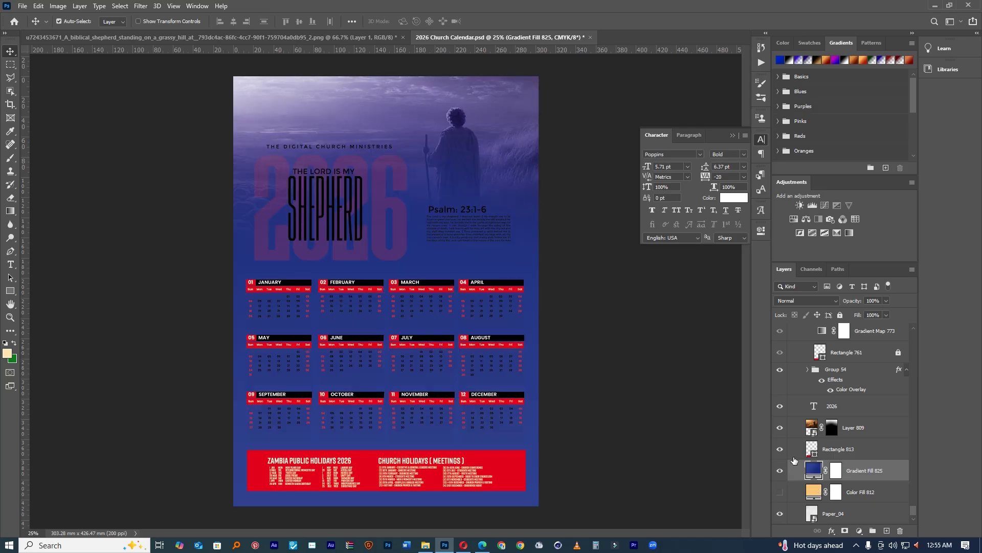
click(404, 223)
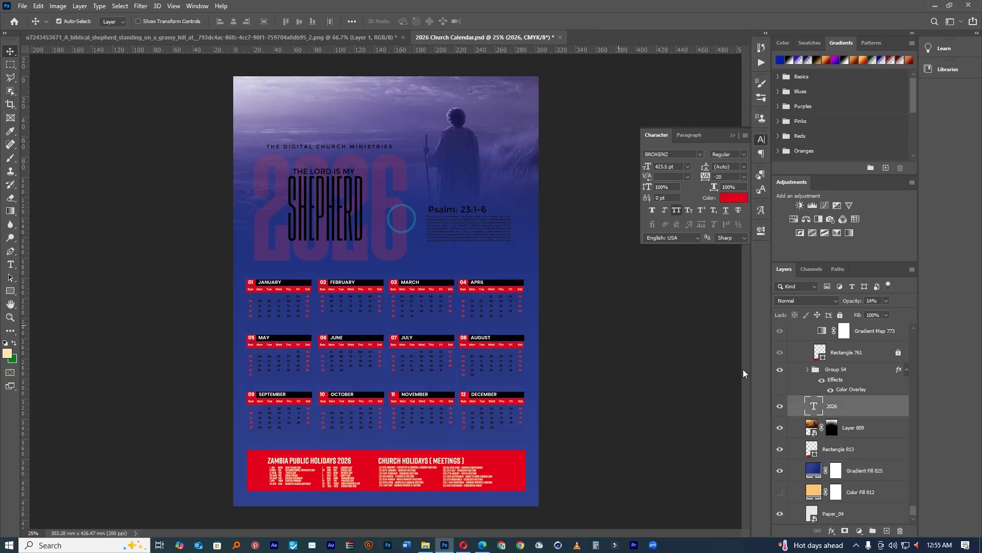
double_click(814, 407)
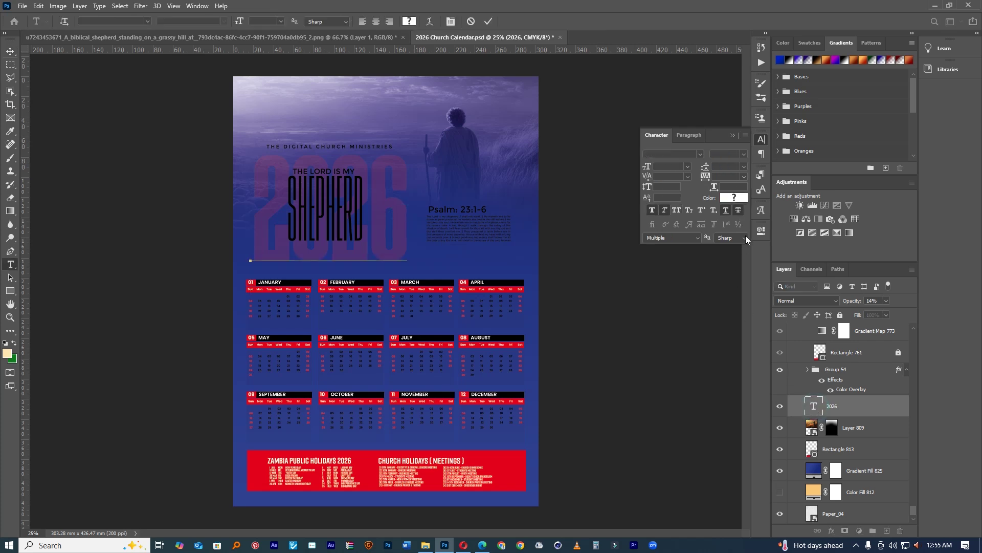
click(471, 21)
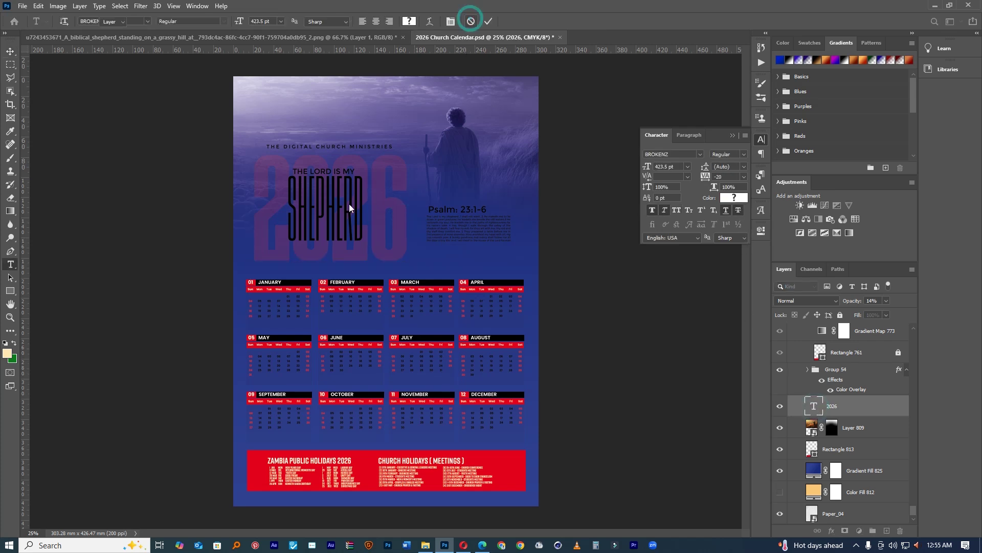
Step: Move the SHEPHERD text layer out of the title text group to just above it
click(350, 205)
double_click(349, 204)
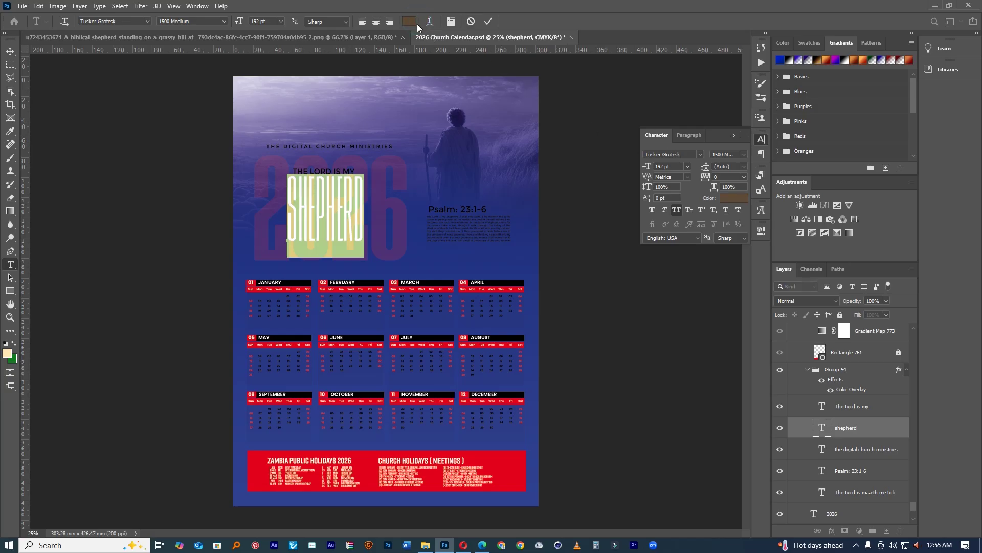
click(893, 428)
key(v)
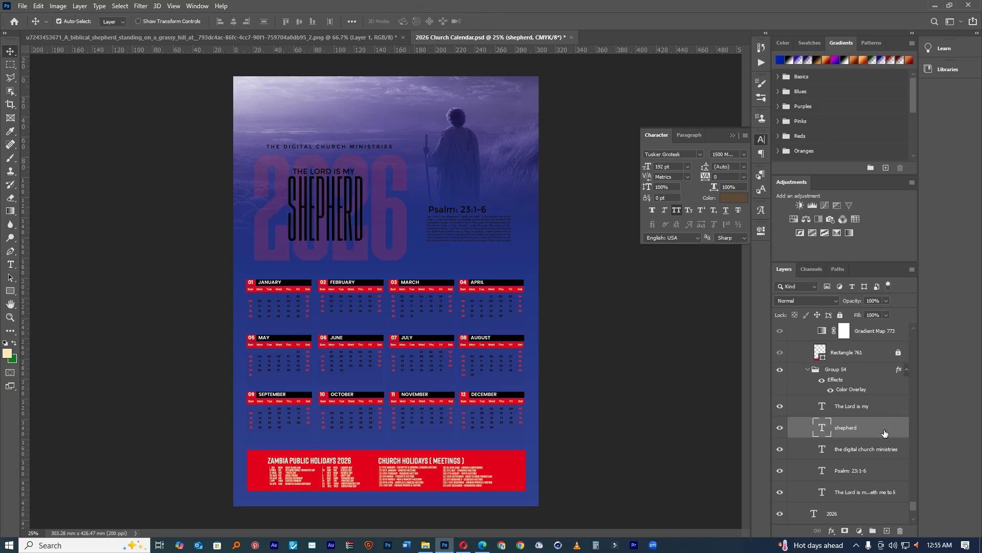
drag(884, 433, 871, 364)
Step: Apply an orange gradient preset to the SHEPHERD text and move its layer effects onto the title text group
drag(860, 60, 858, 380)
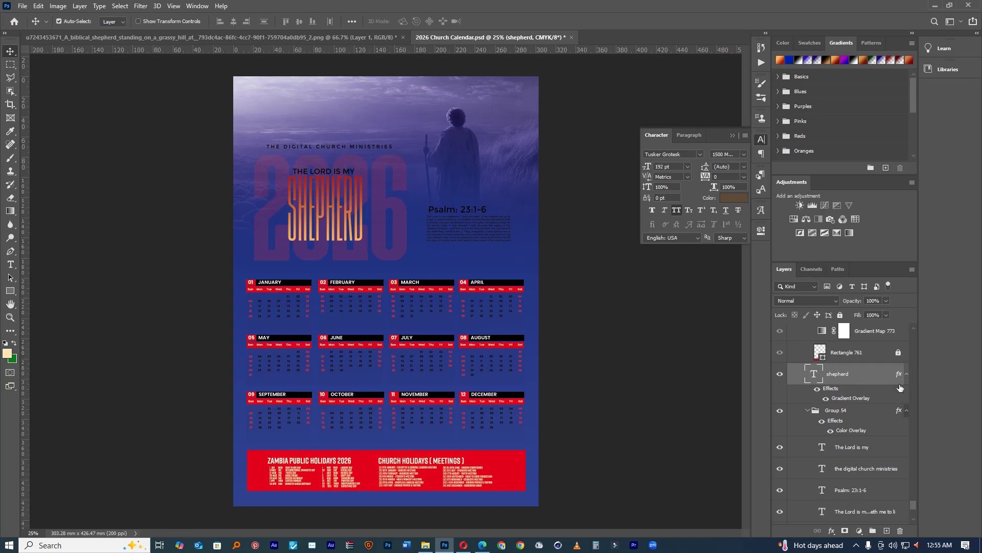
drag(899, 376, 836, 415)
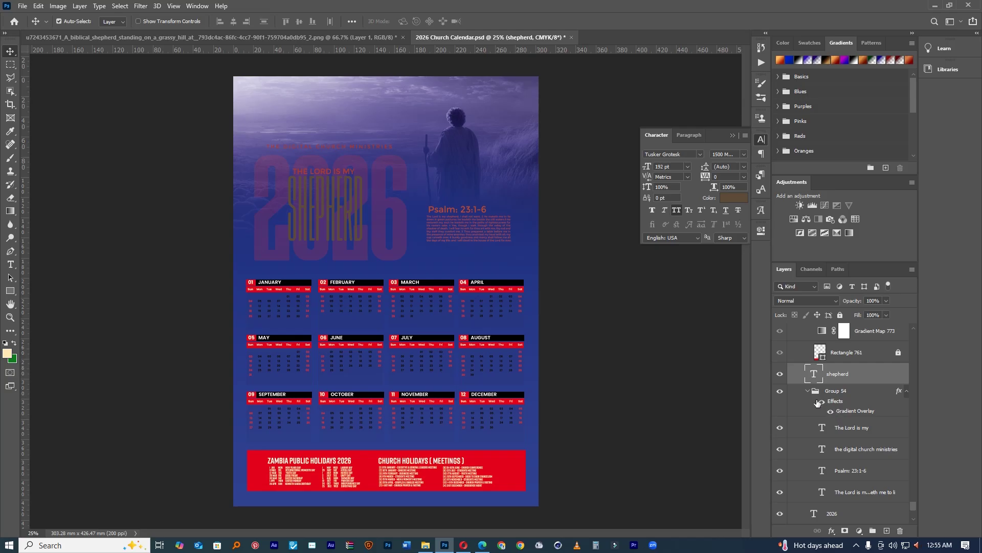
Step: Roll the document history back past the gradient experiments to the Layer Order state following Group Layers
click(761, 47)
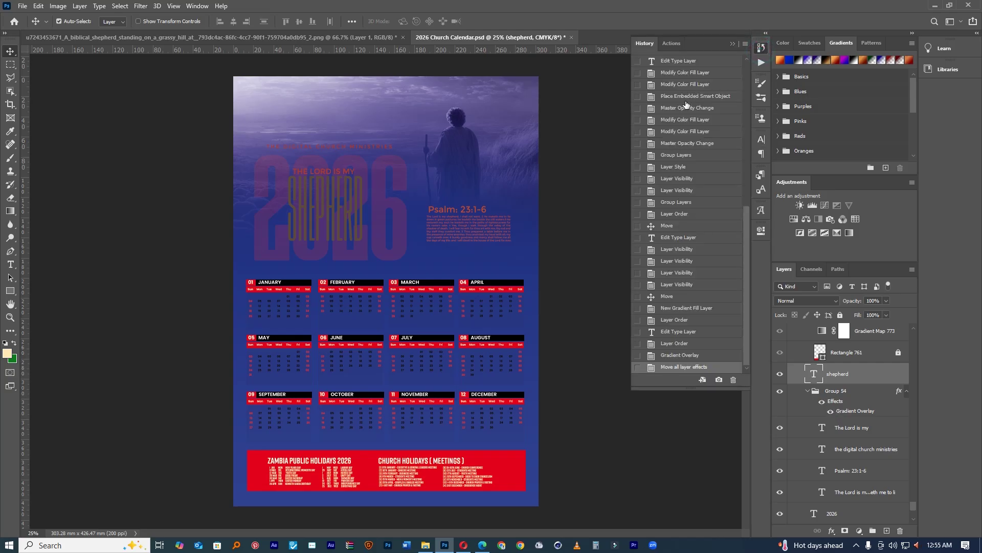
click(688, 252)
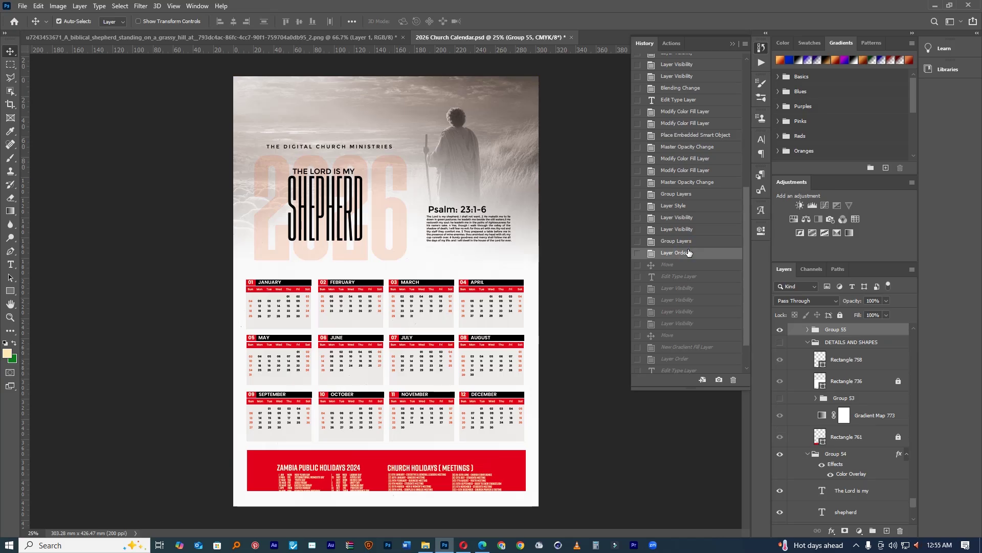